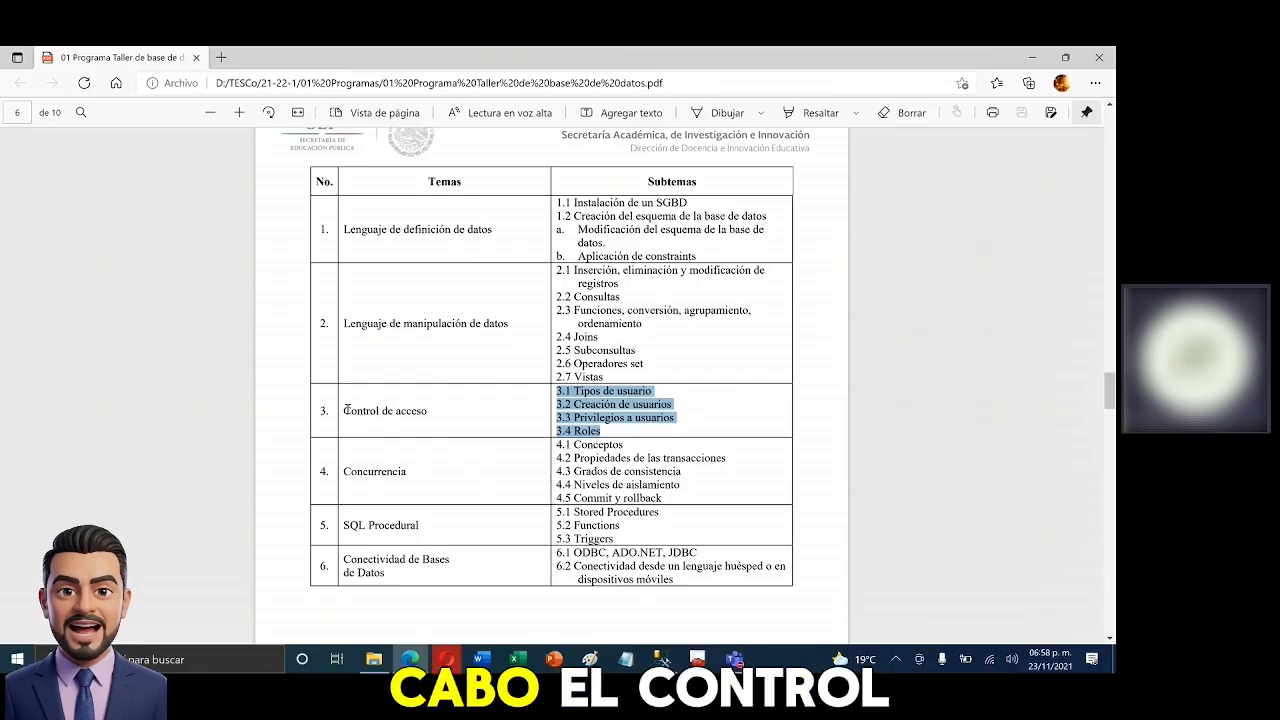
# - Highlight 'Control de acceso' in the syllabus PDF table, then switch to SQL Server Management Studio
pyautogui.moveTo(344, 410); pyautogui.dragTo(429, 411)
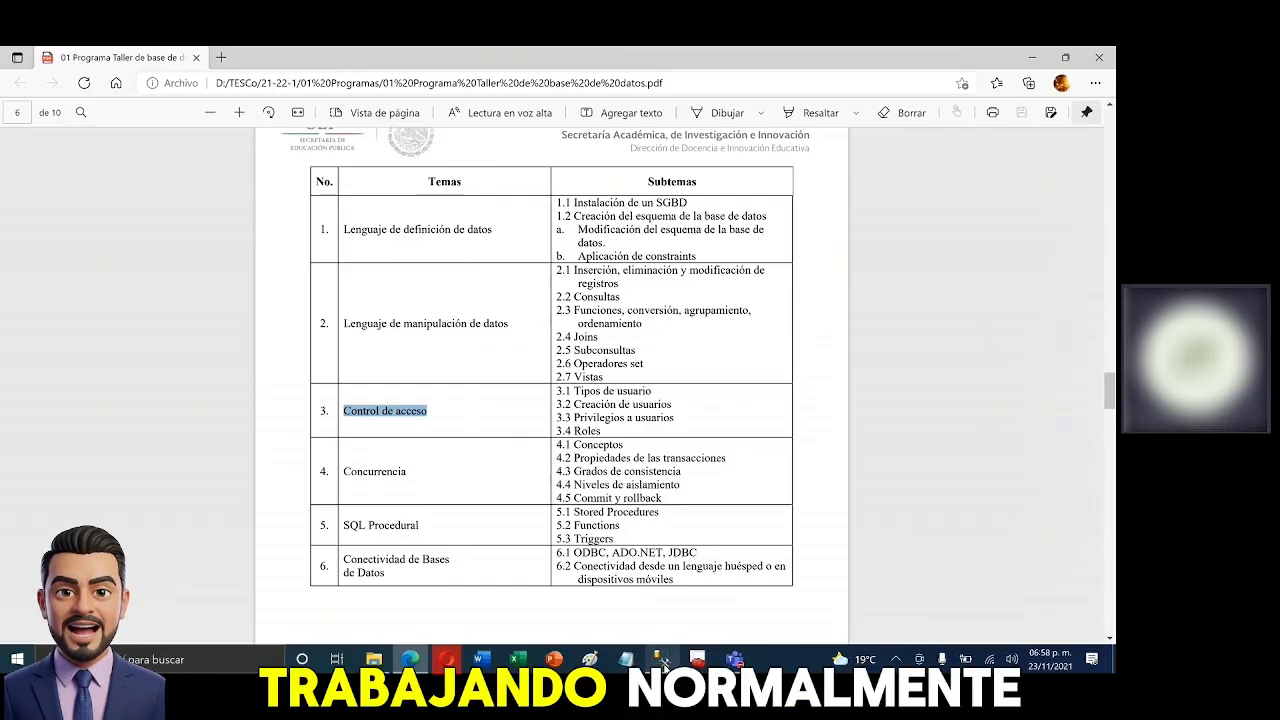
pyautogui.click(662, 660)
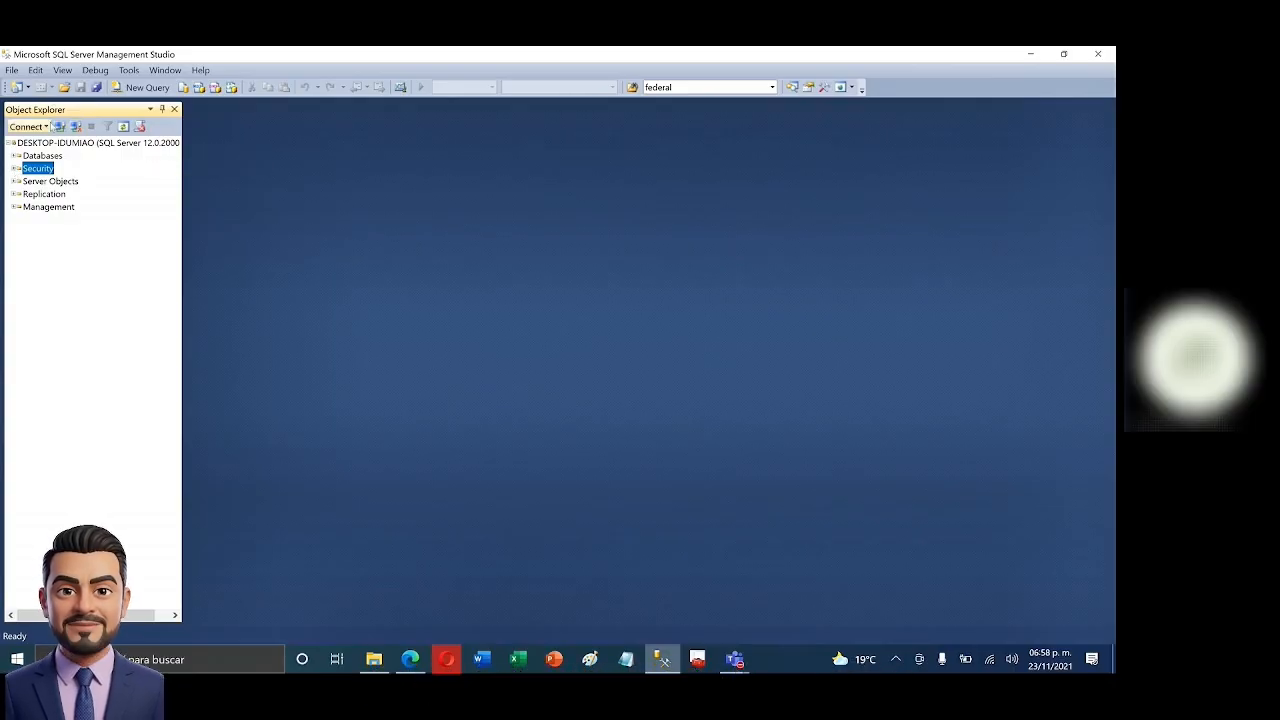
# - Start a Database Engine connection with SQL Server Authentication as the mode
pyautogui.click(27, 126)
pyautogui.click(43, 145)
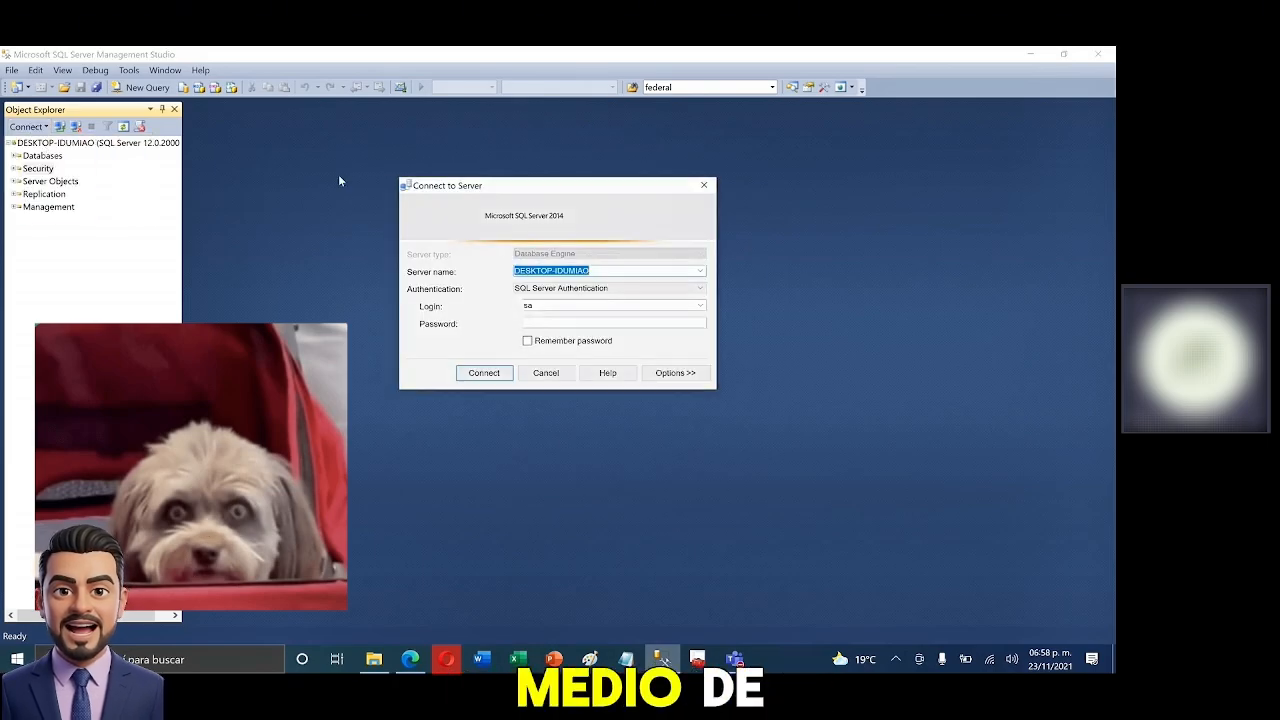
pyautogui.click(702, 289)
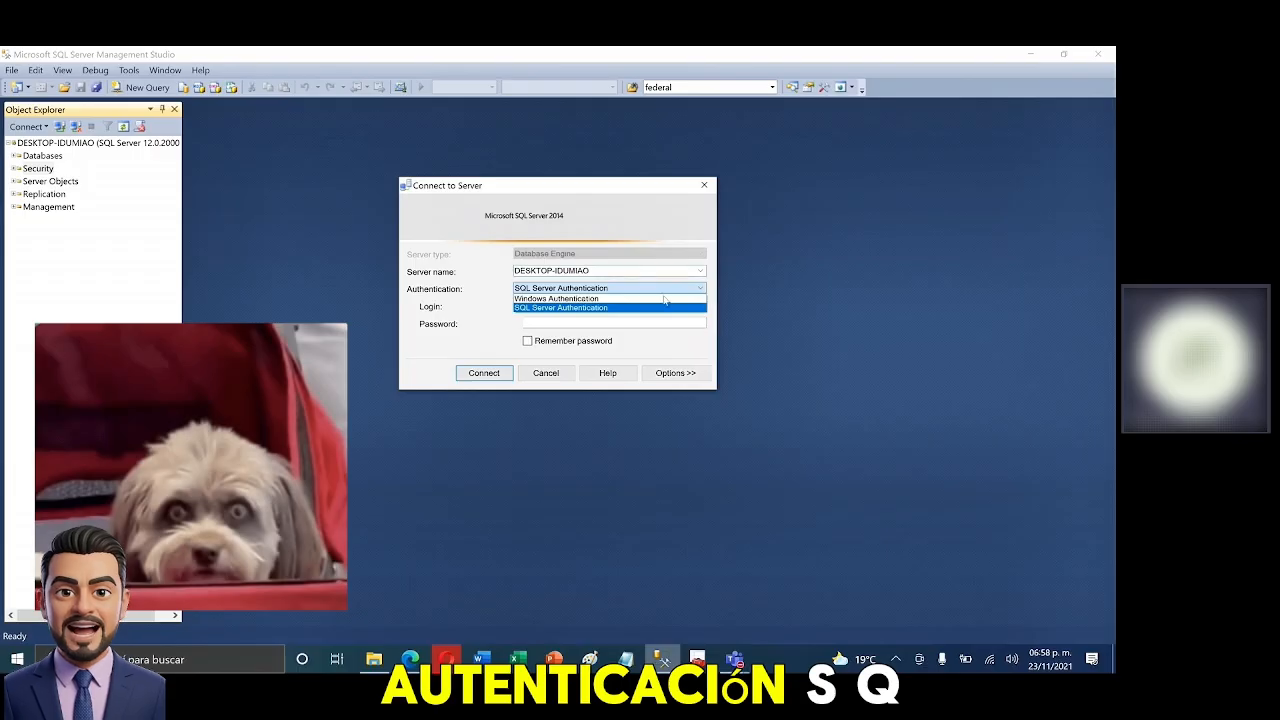
pyautogui.click(640, 307)
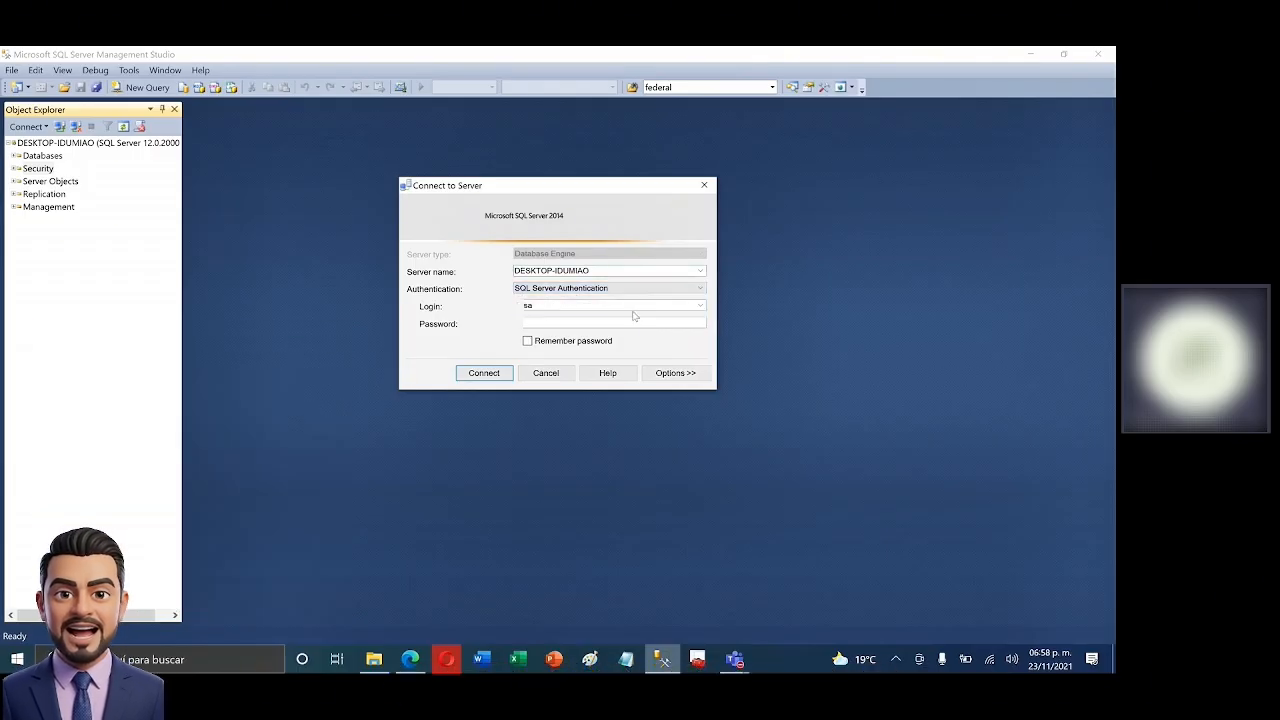
pyautogui.click(688, 289)
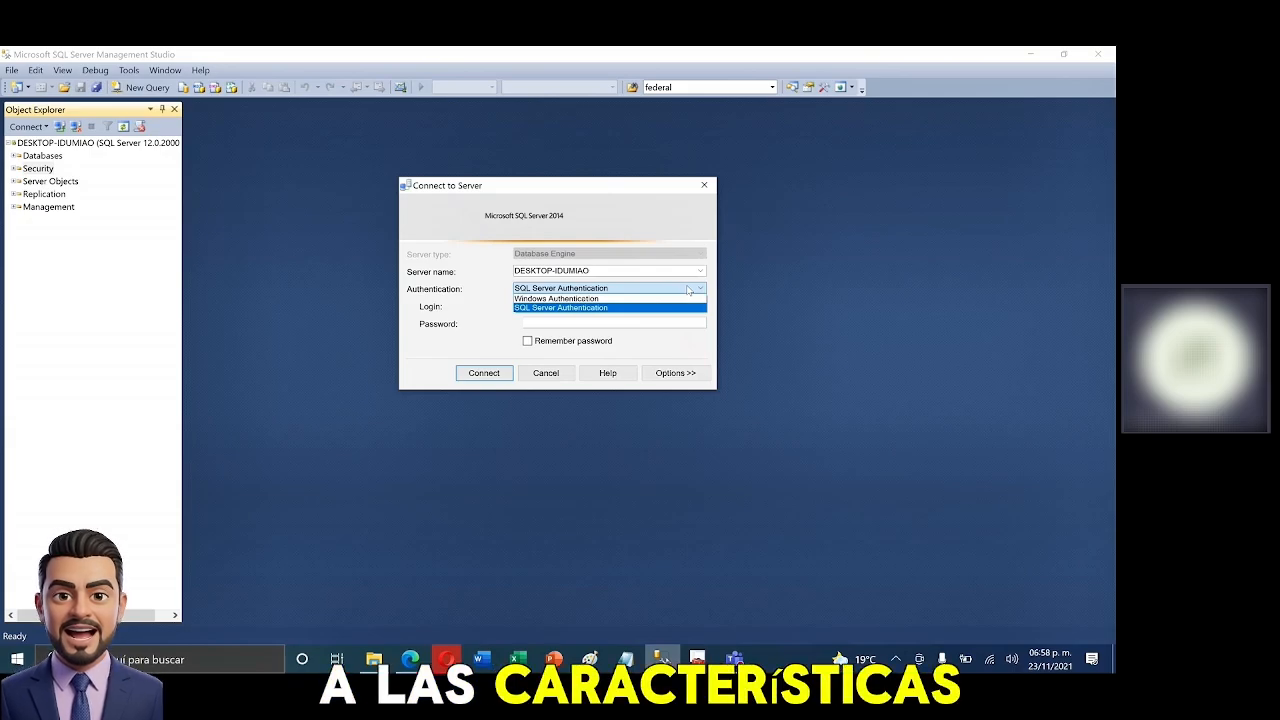
pyautogui.click(479, 308)
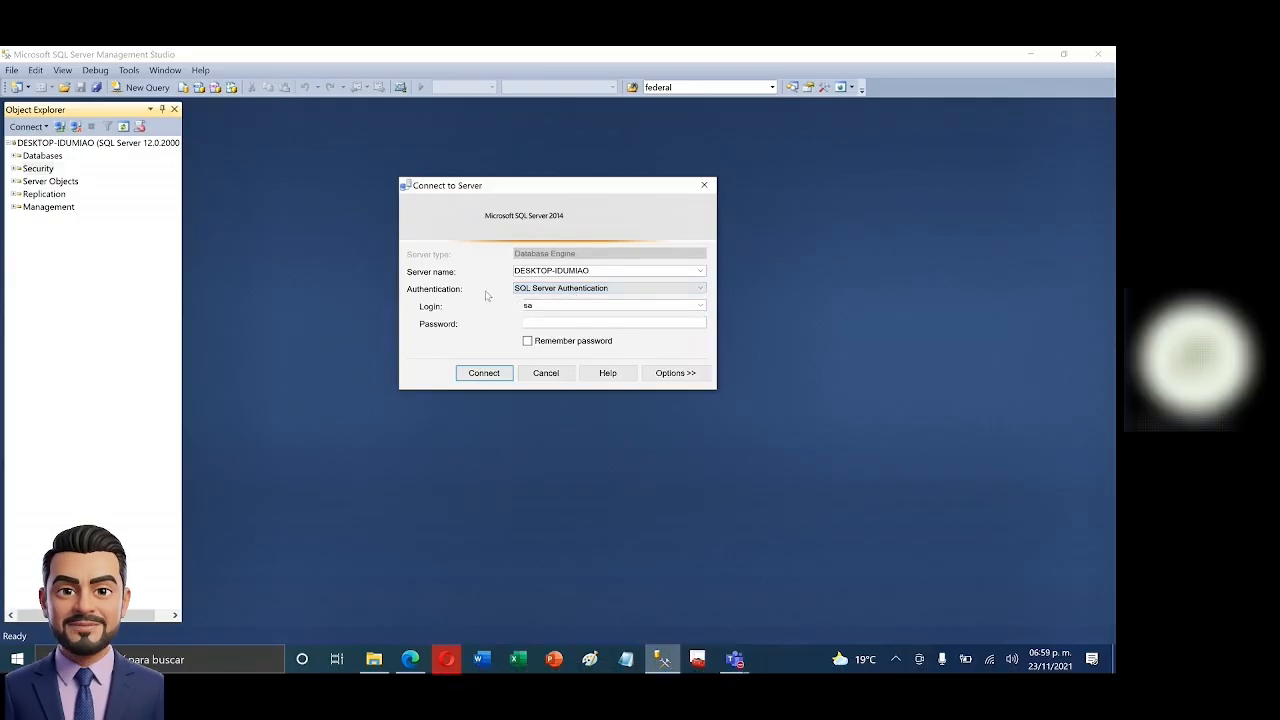
pyautogui.click(700, 288)
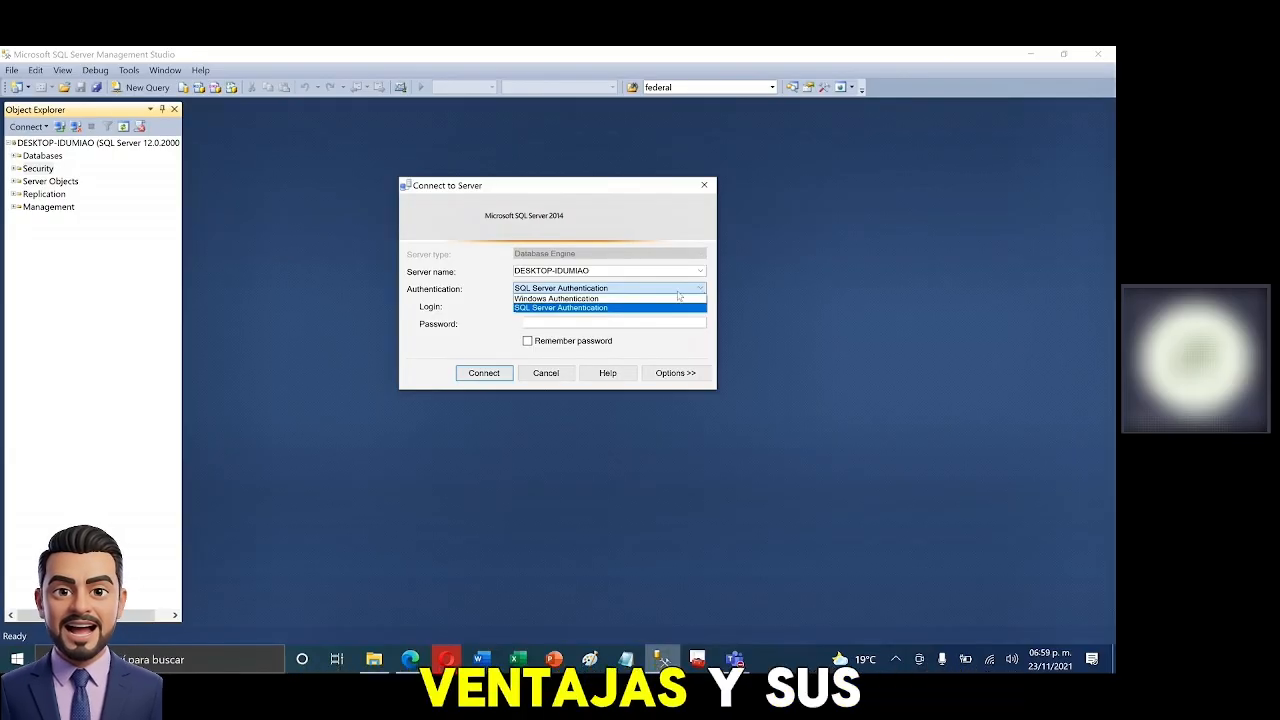
pyautogui.click(455, 310)
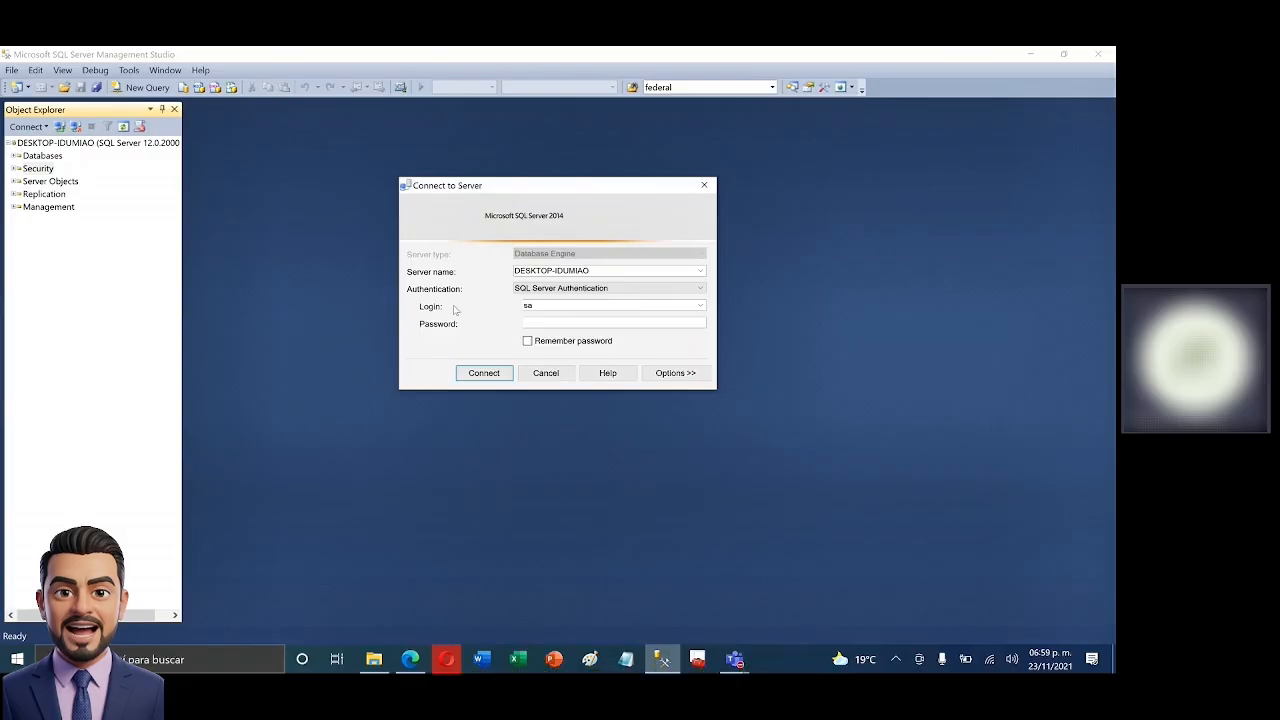
pyautogui.click(634, 290)
pyautogui.click(565, 307)
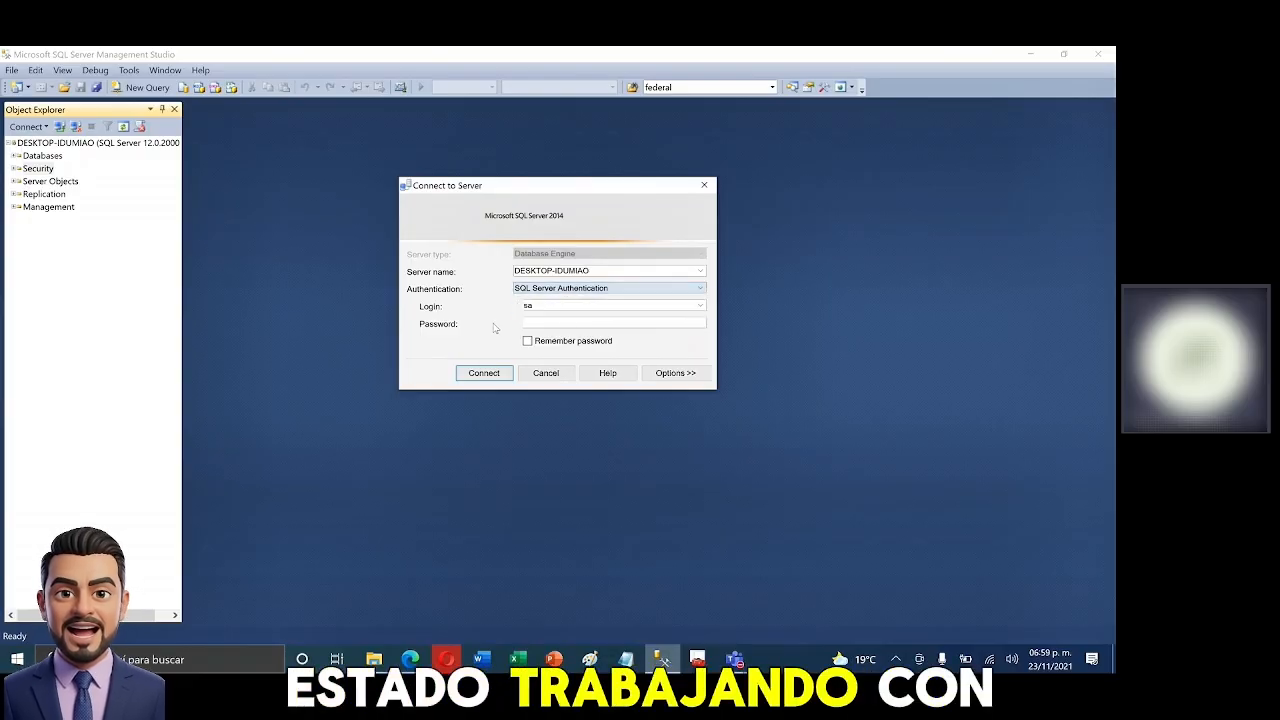
# - Log in as sa with its password and connect to DESKTOP-IDUMIAO
pyautogui.doubleClick(543, 304)
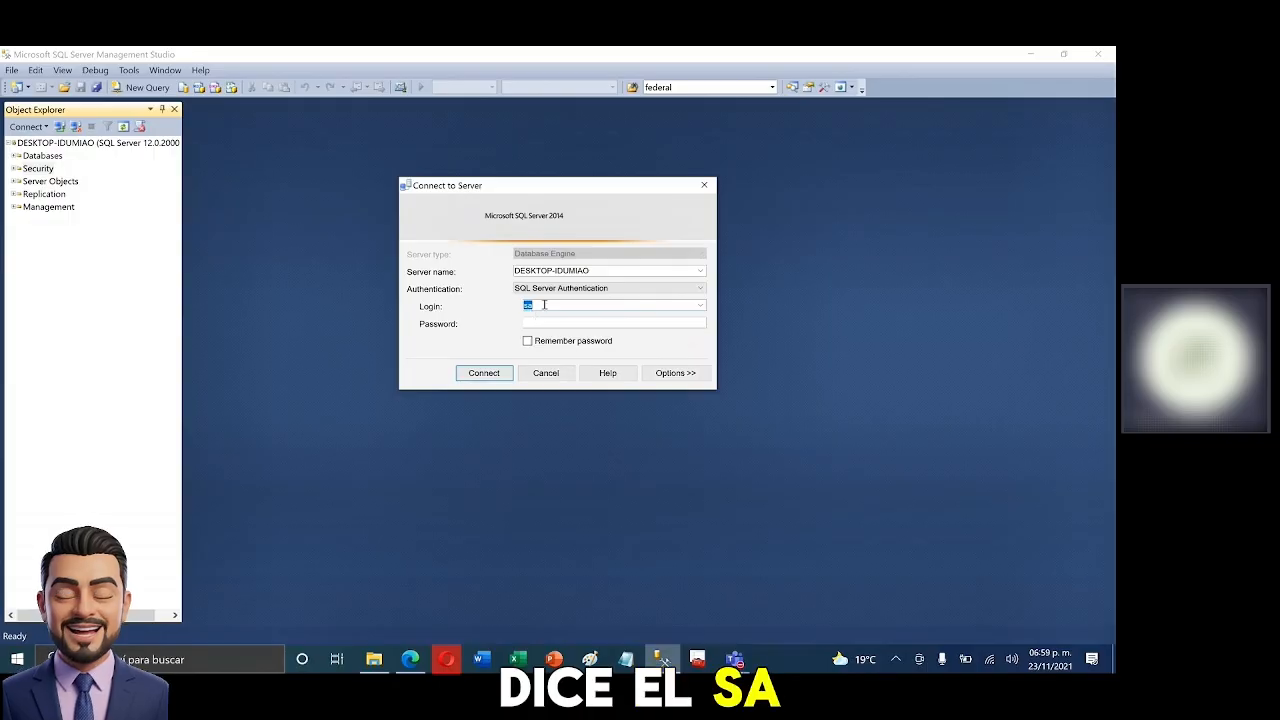
pyautogui.click(524, 323)
pyautogui.write('****')
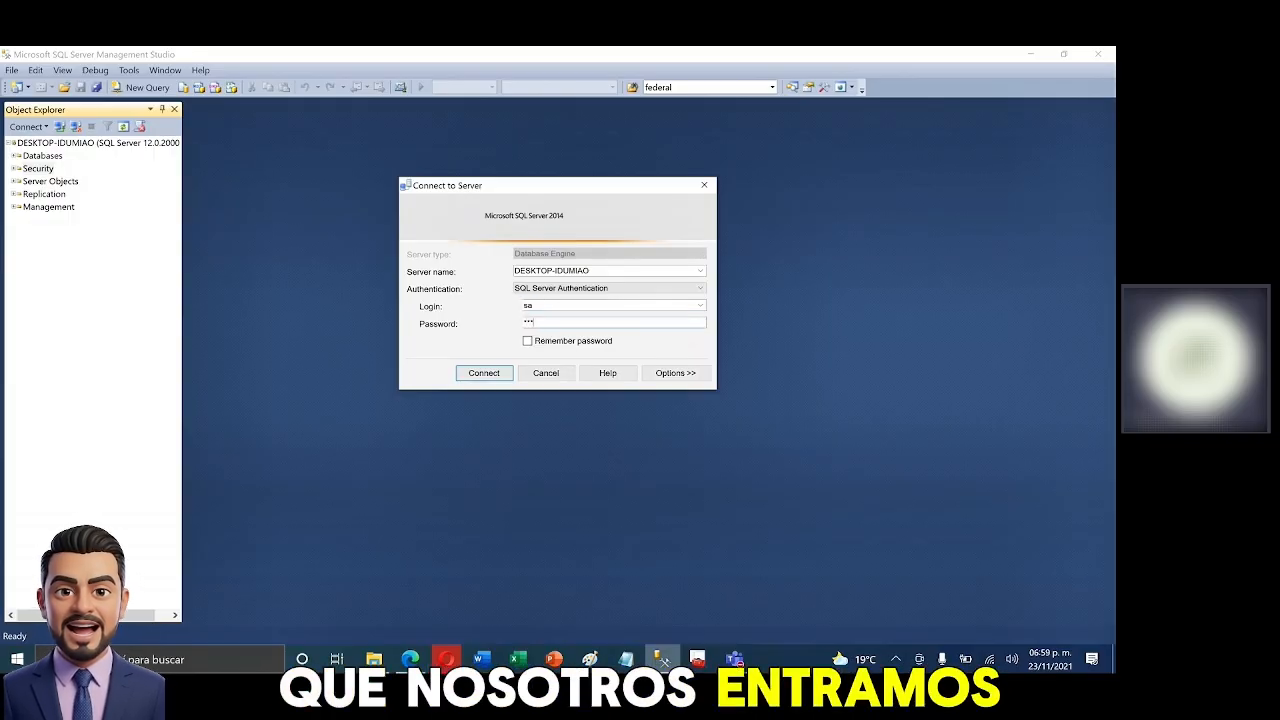
pyautogui.press('Return')
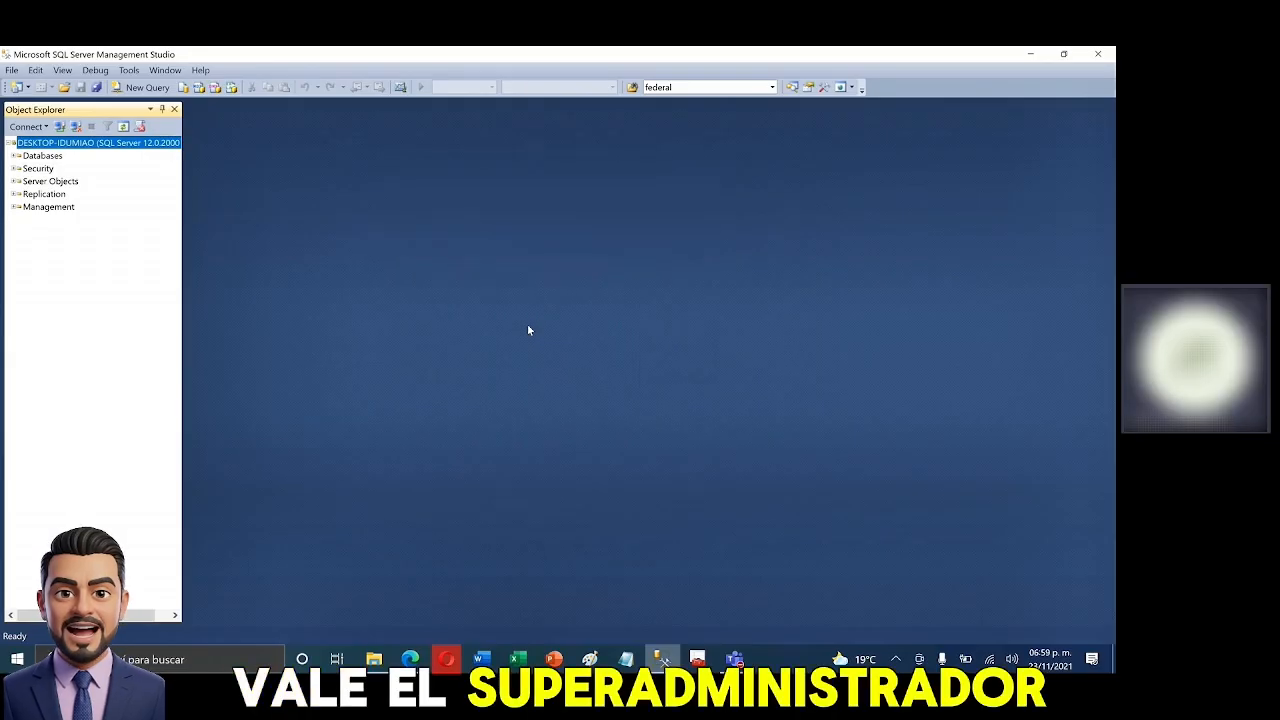
# - Widen Object Explorer, review the Northwind, MiBase3521 and MiBase3511 databases, then collapse Databases
pyautogui.moveTo(183, 200); pyautogui.dragTo(272, 200)
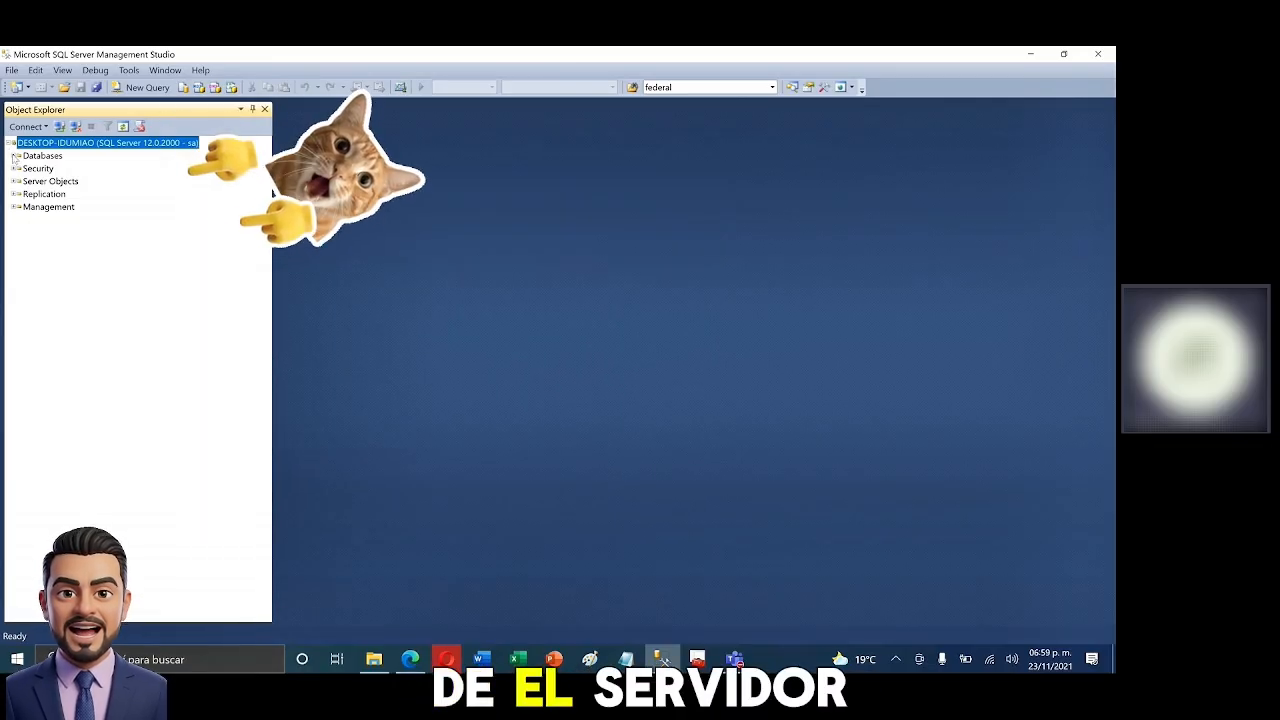
pyautogui.click(16, 156)
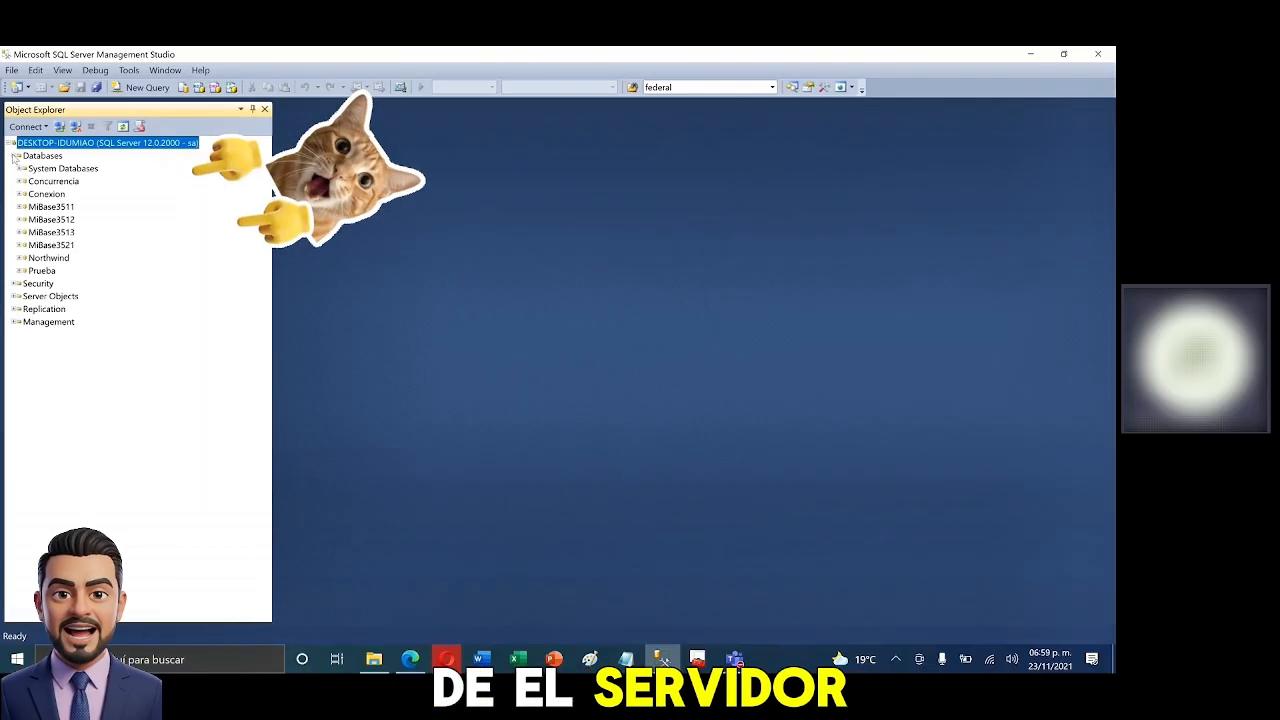
pyautogui.click(50, 258)
pyautogui.click(56, 245)
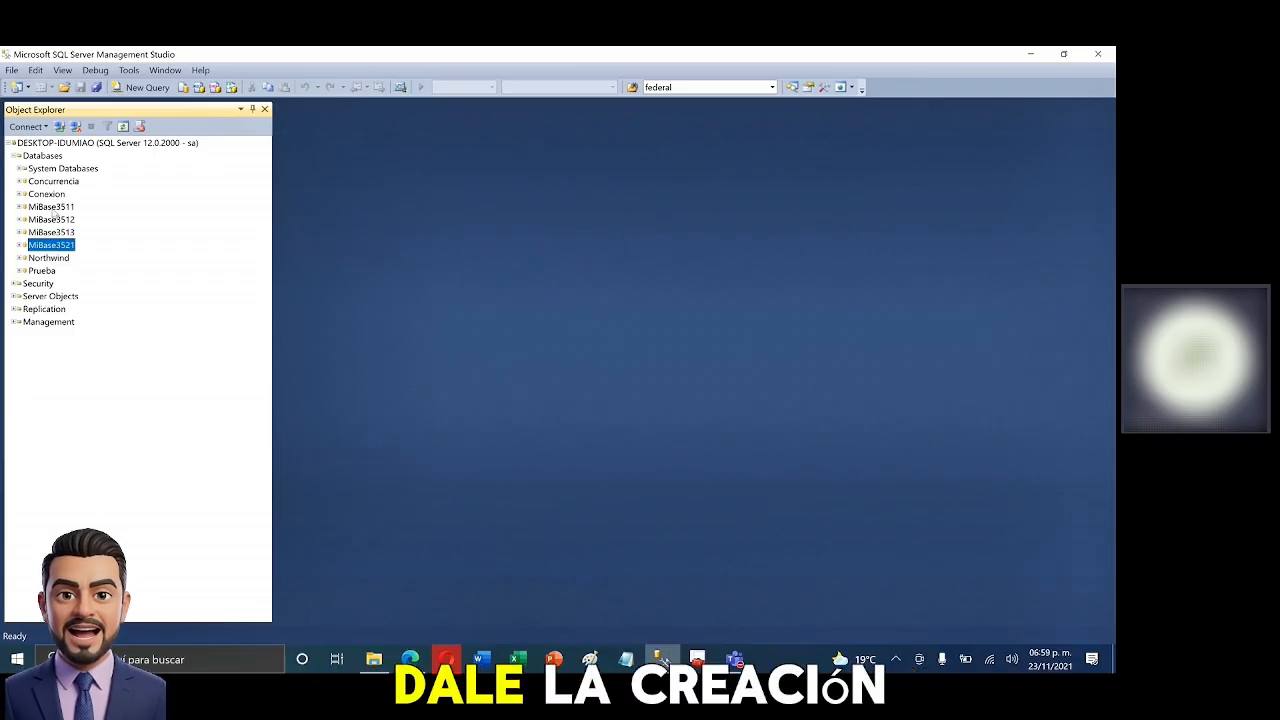
pyautogui.click(52, 207)
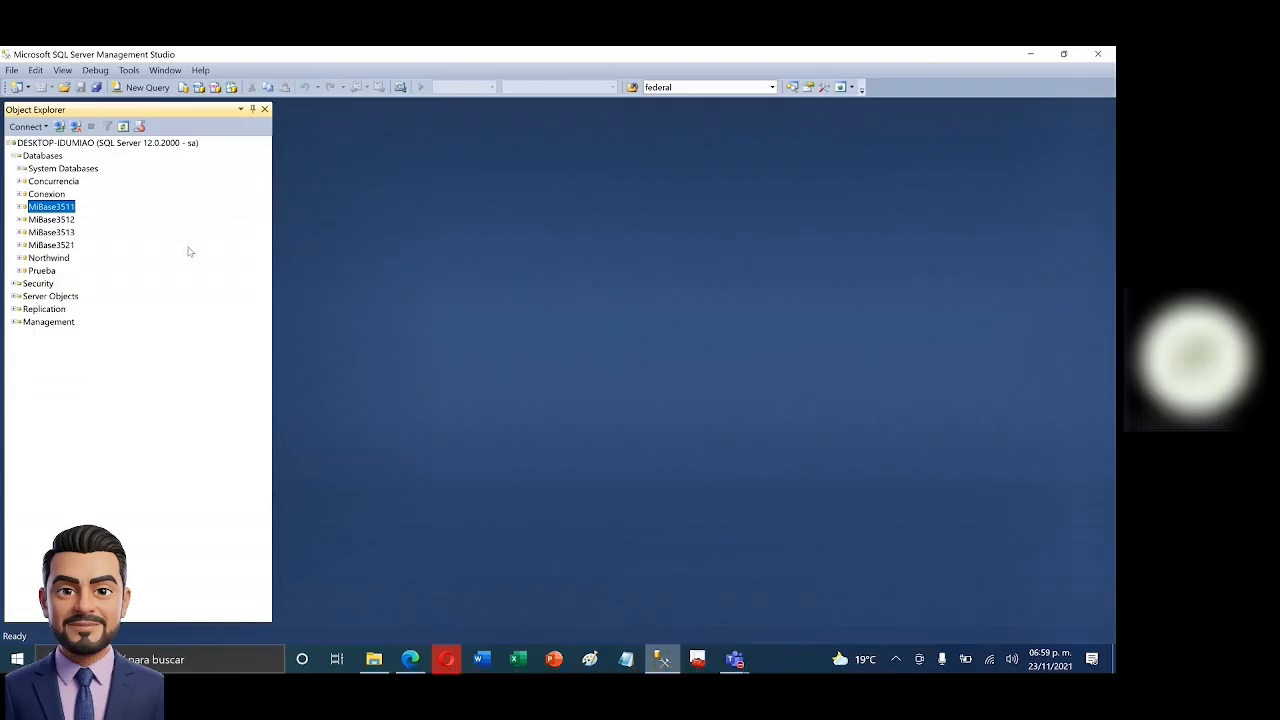
pyautogui.click(16, 156)
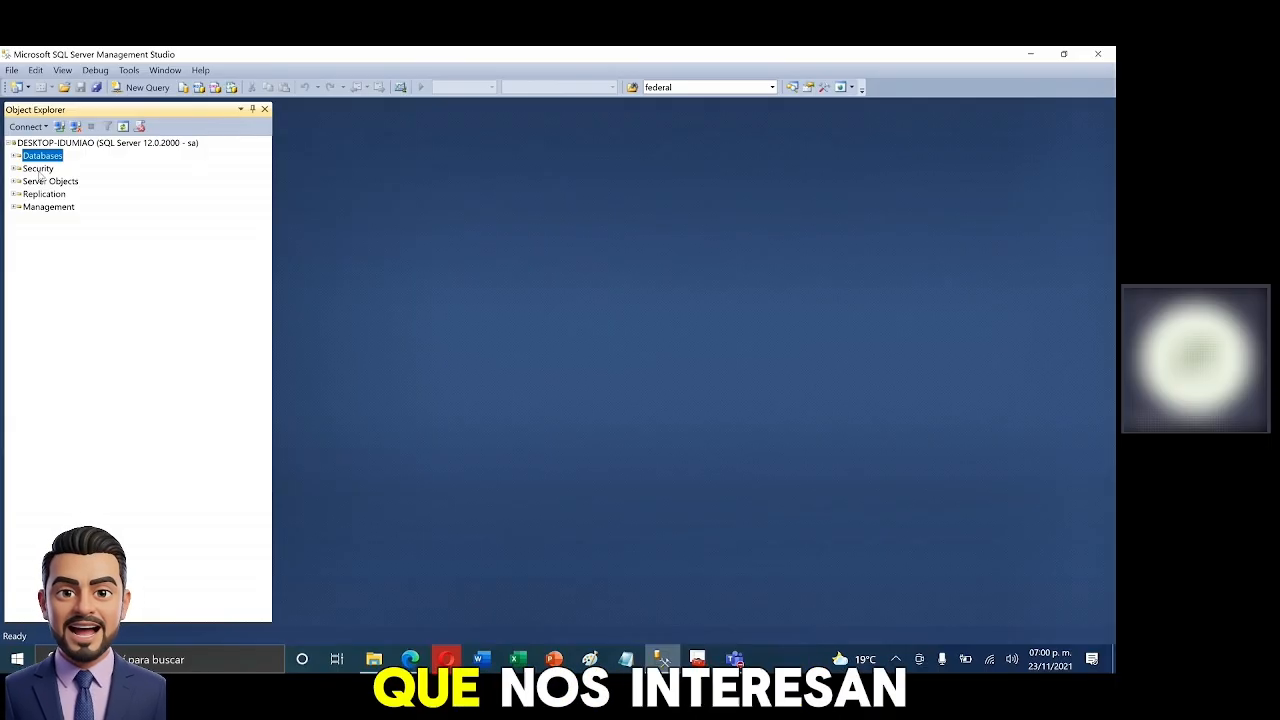
# - Minimize the syllabus PDF and expand the server's Security folder
pyautogui.click(410, 659)
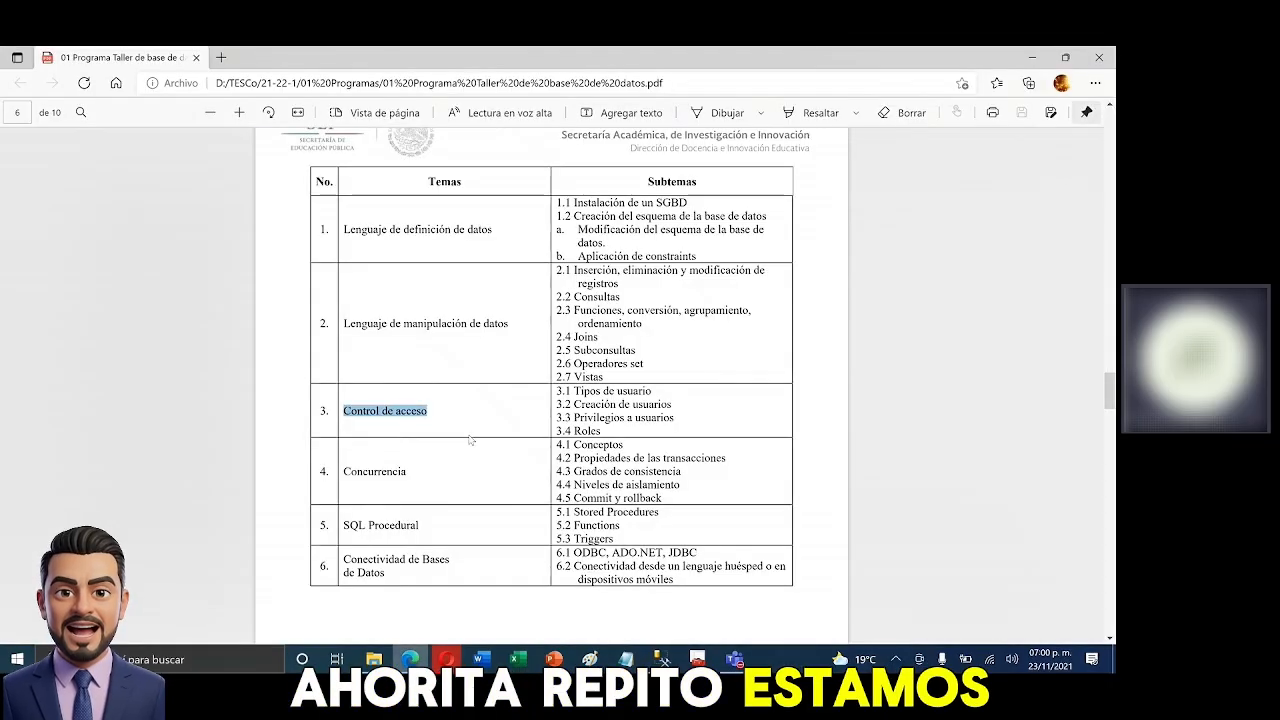
pyautogui.click(1032, 58)
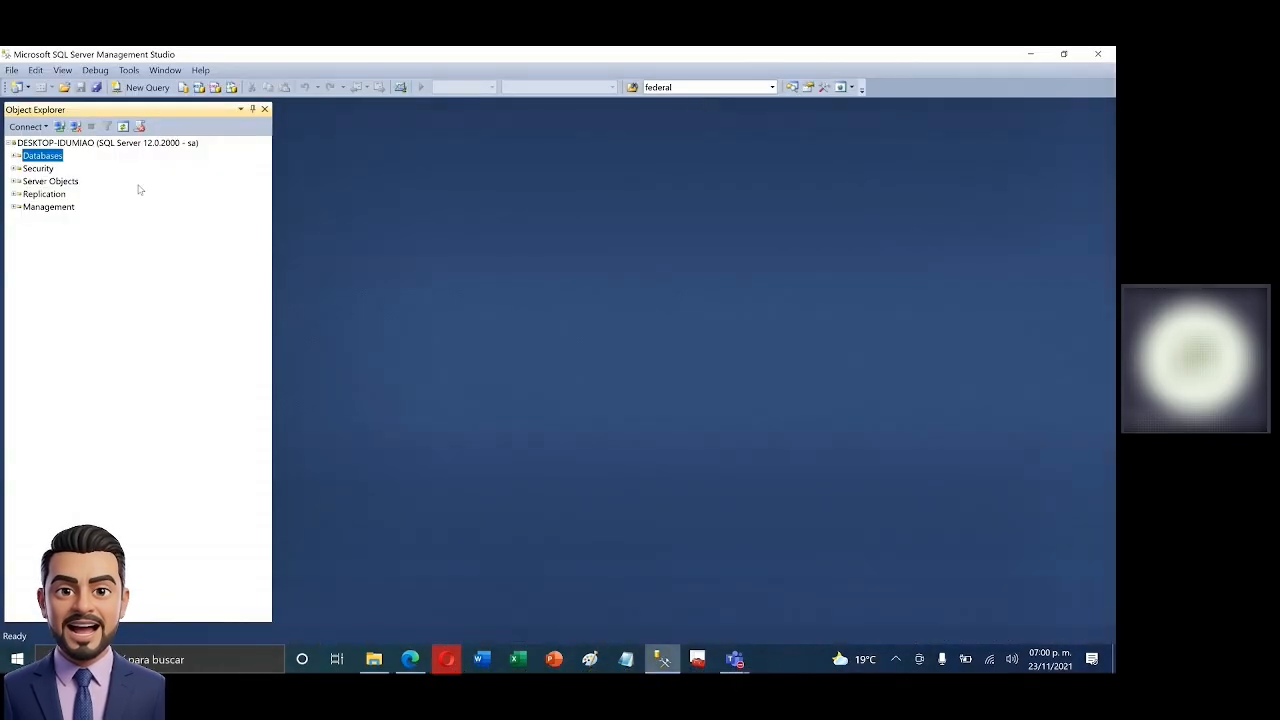
pyautogui.click(45, 169)
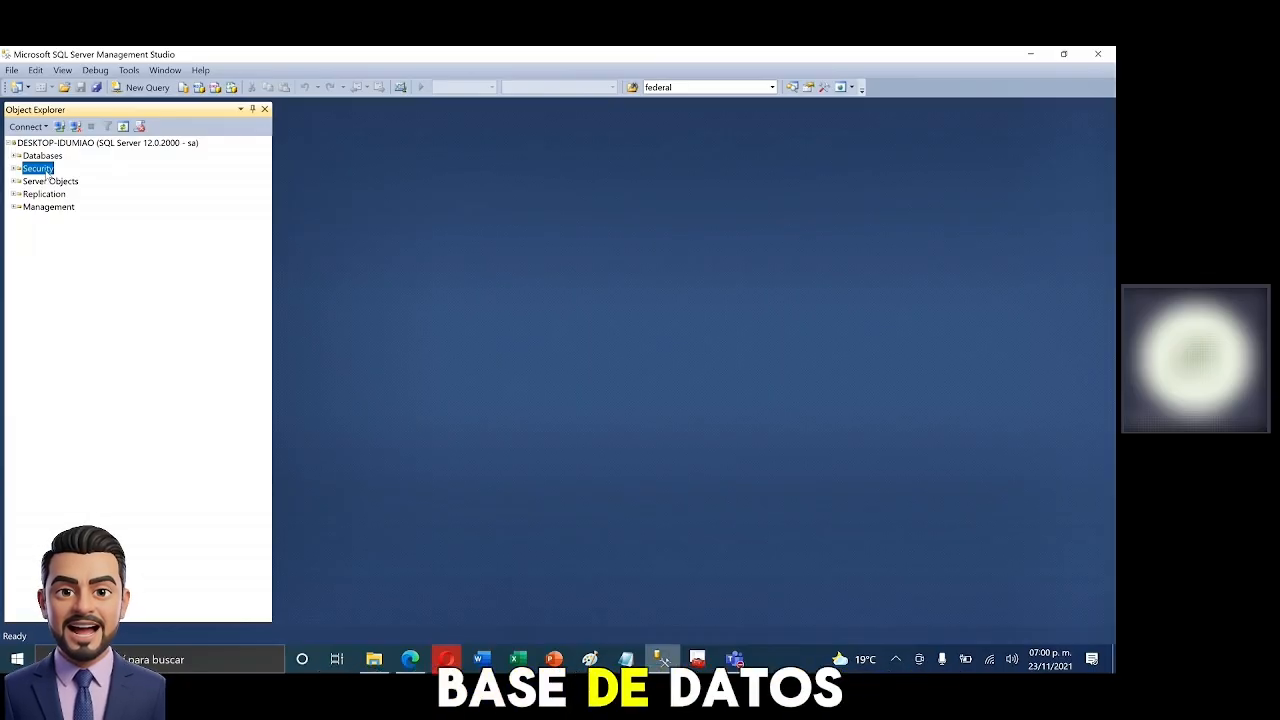
pyautogui.click(16, 169)
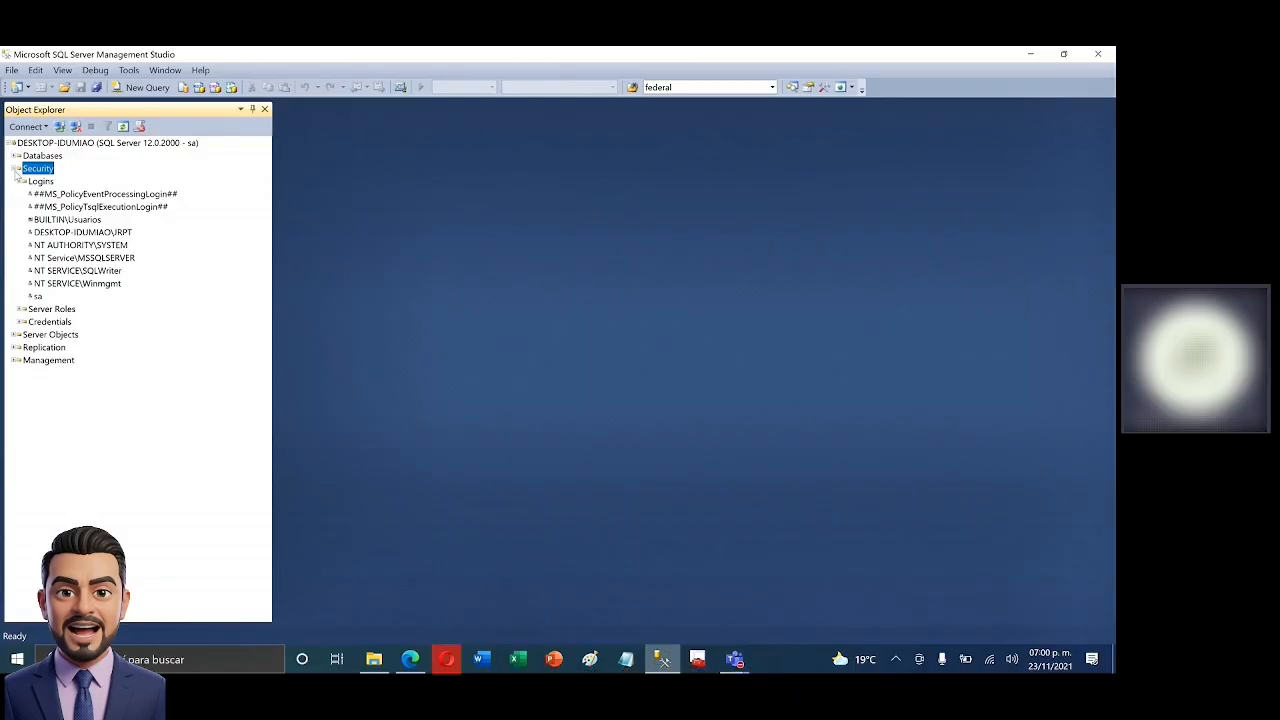
# - Browse the Logins, Server Roles and Credentials folders under Security
pyautogui.click(21, 182)
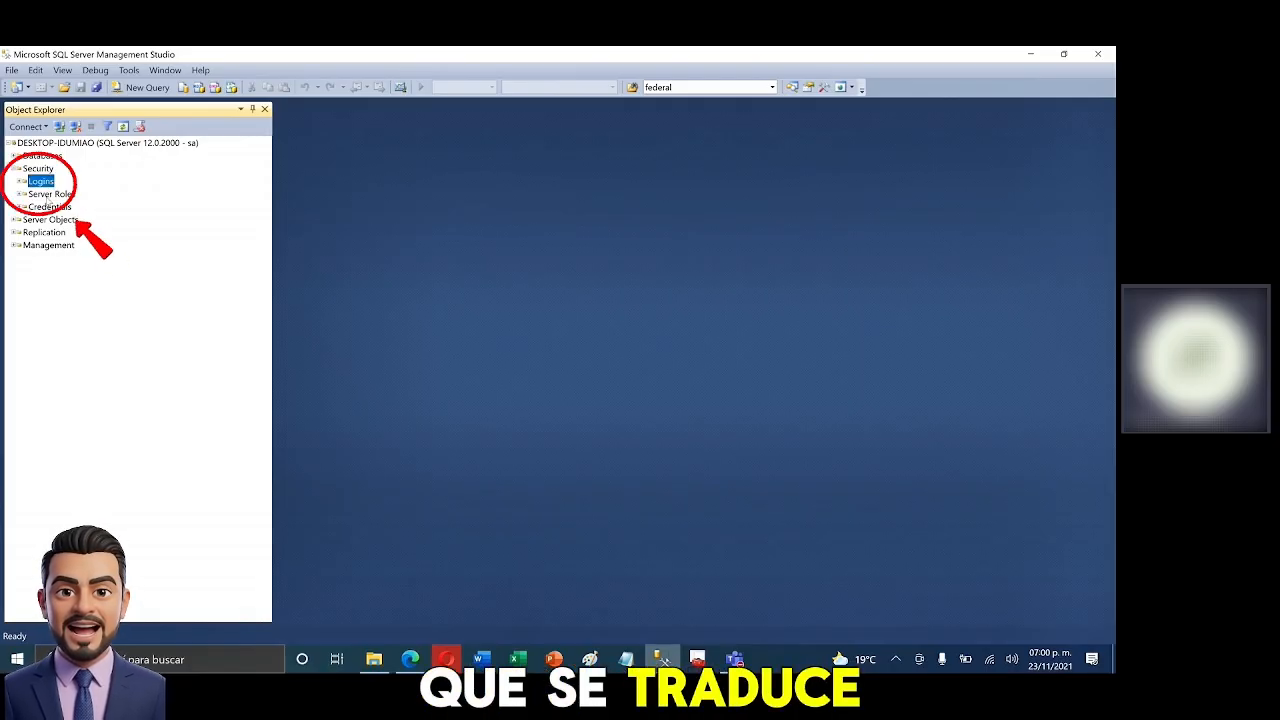
pyautogui.click(61, 194)
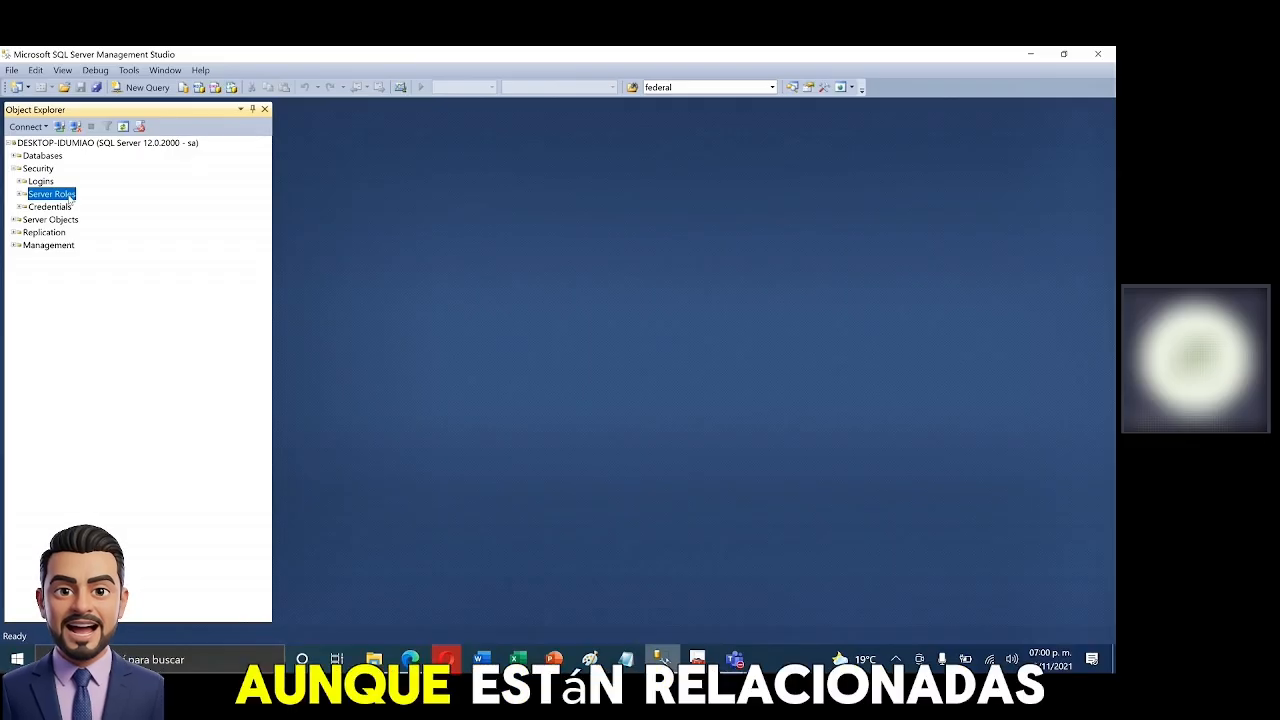
pyautogui.click(43, 170)
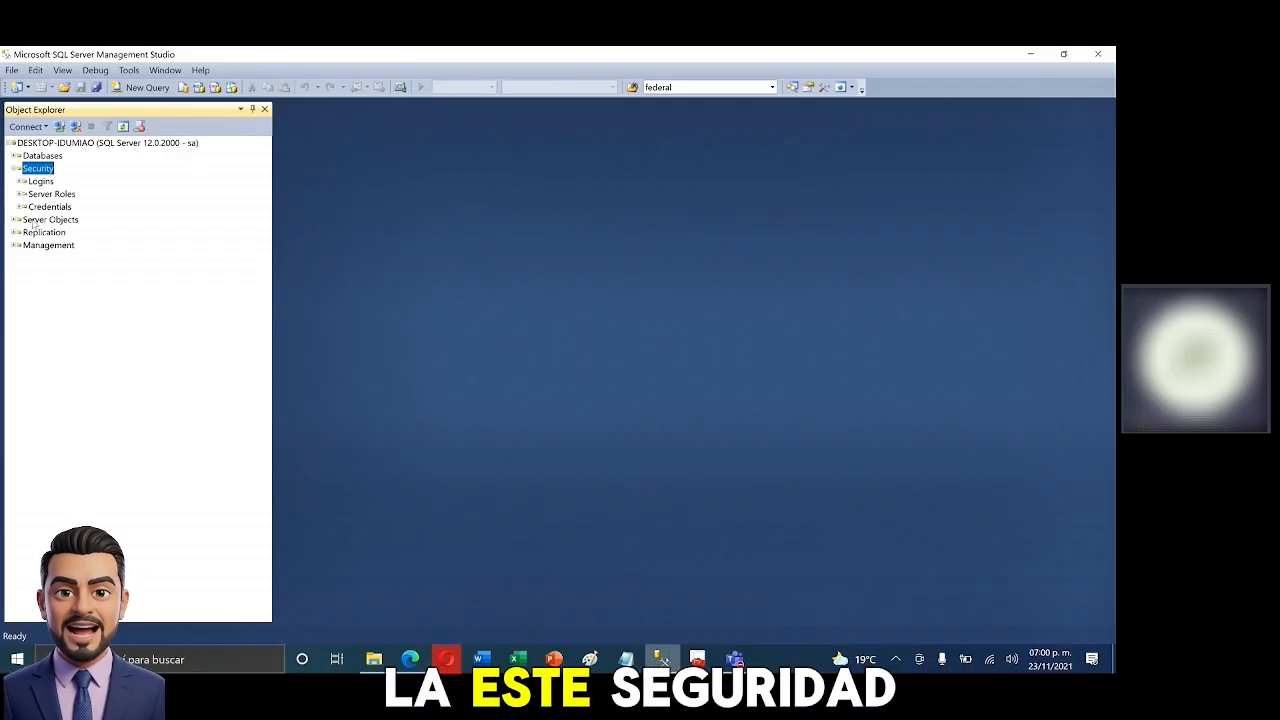
pyautogui.click(50, 207)
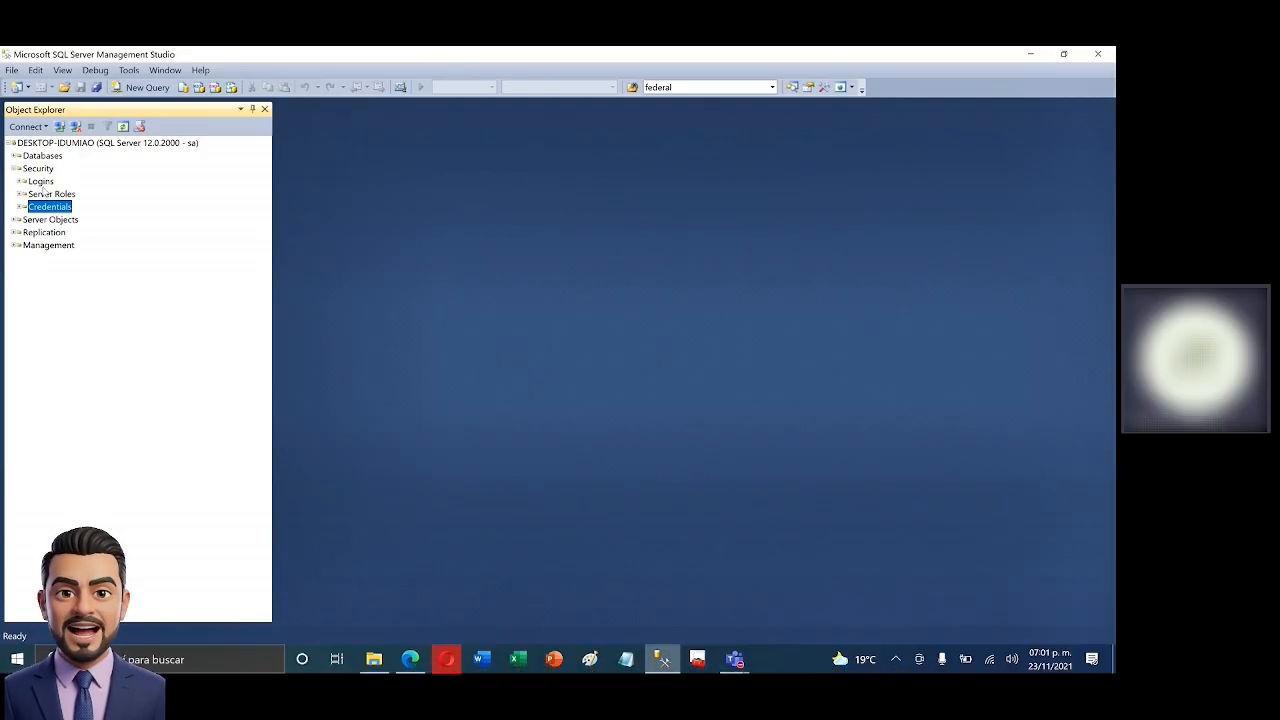
pyautogui.click(40, 181)
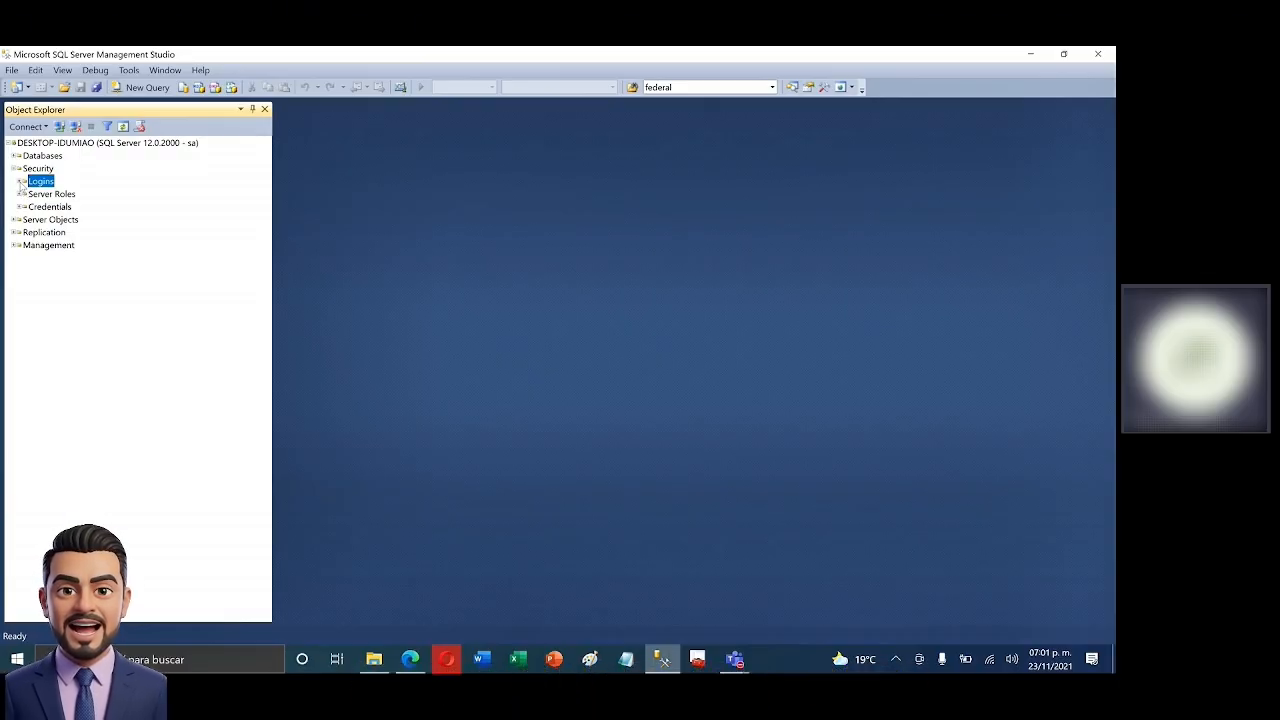
# - Expand Logins and step through the server logins down to sa
pyautogui.click(62, 198)
pyautogui.click(67, 208)
pyautogui.press('Down')
pyautogui.press('Down')
pyautogui.press('Down')
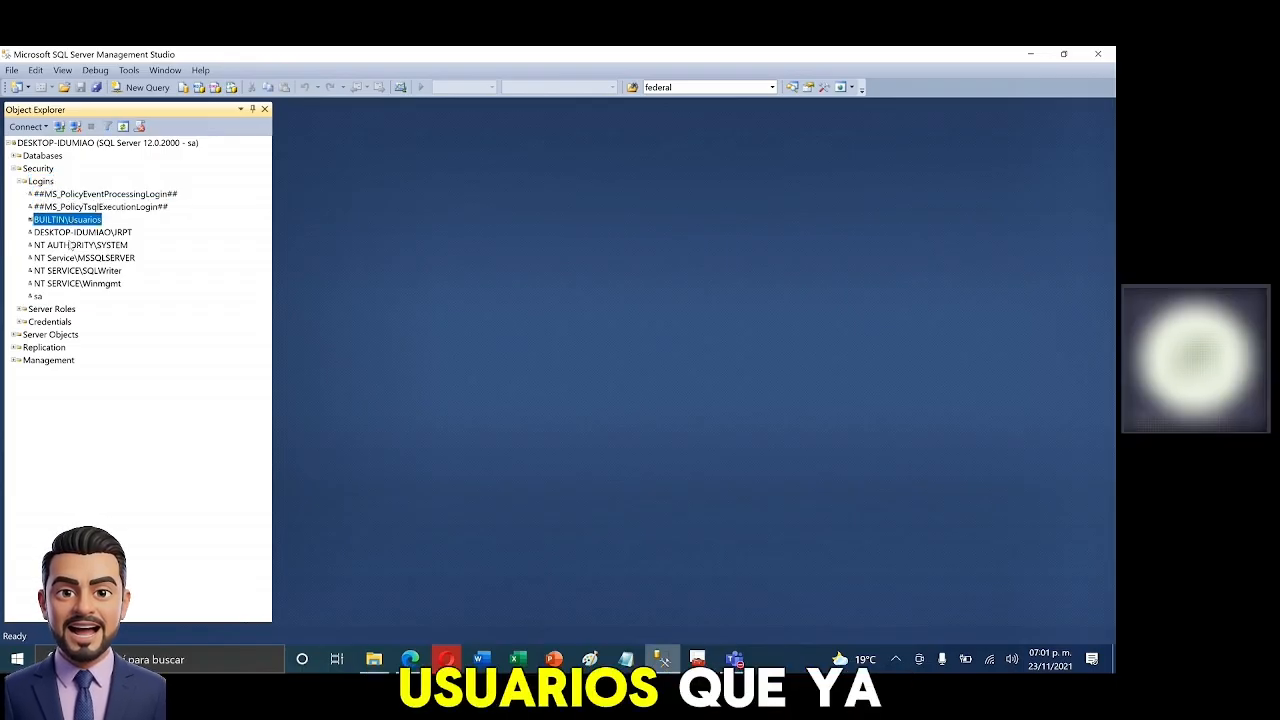
pyautogui.press('Down')
pyautogui.press('Down')
pyautogui.press('Down')
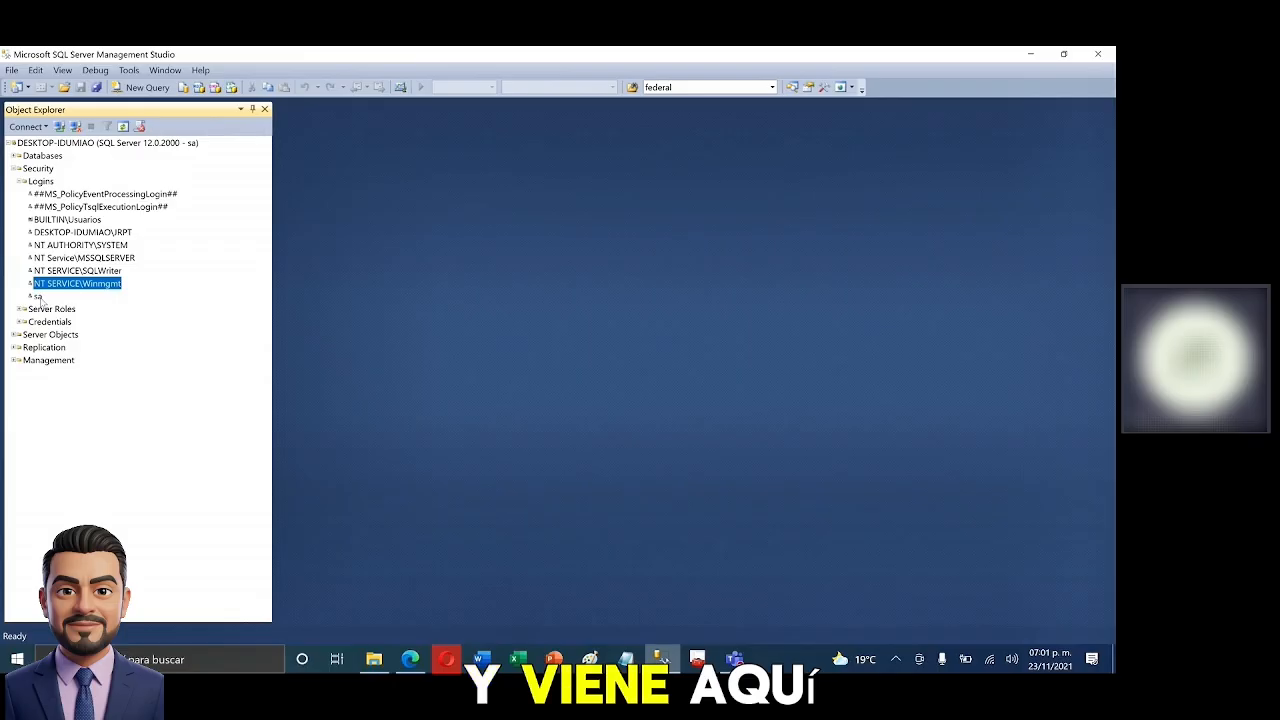
pyautogui.click(38, 297)
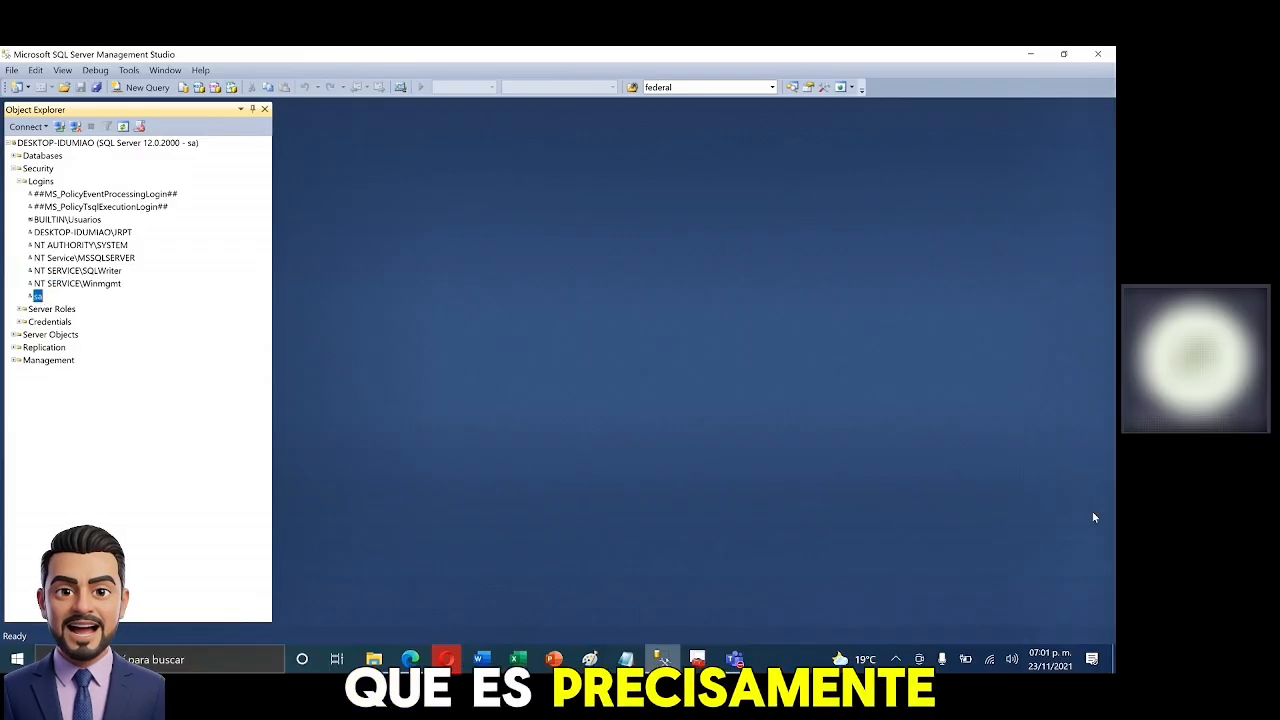
# - Open a new SQLQuery1.sql query window on the server
pyautogui.click(1007, 530)
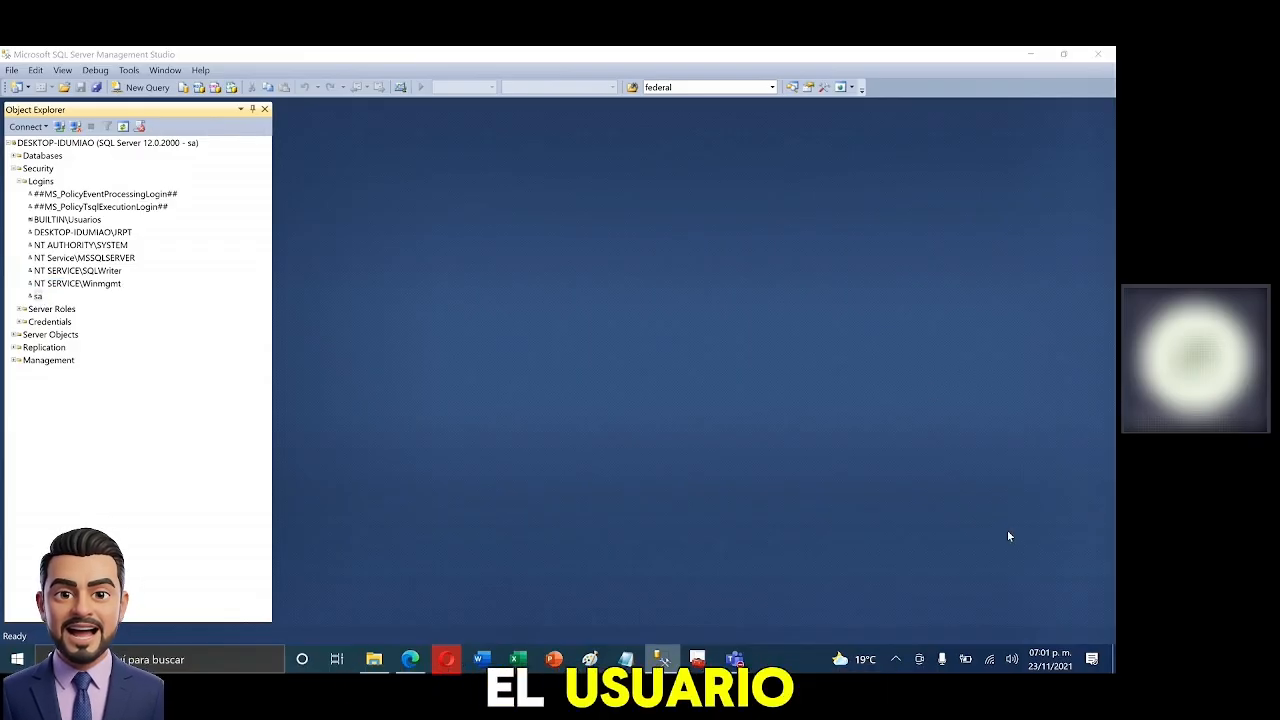
pyautogui.click(1086, 535)
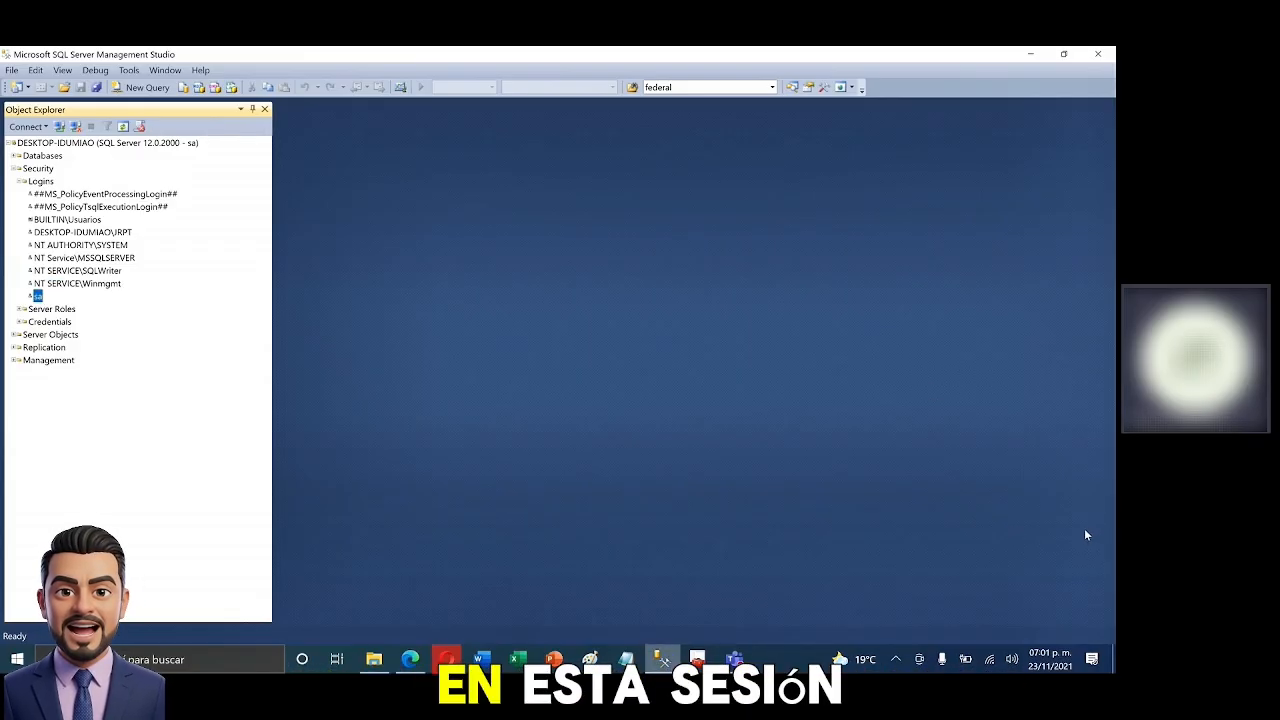
pyautogui.click(150, 89)
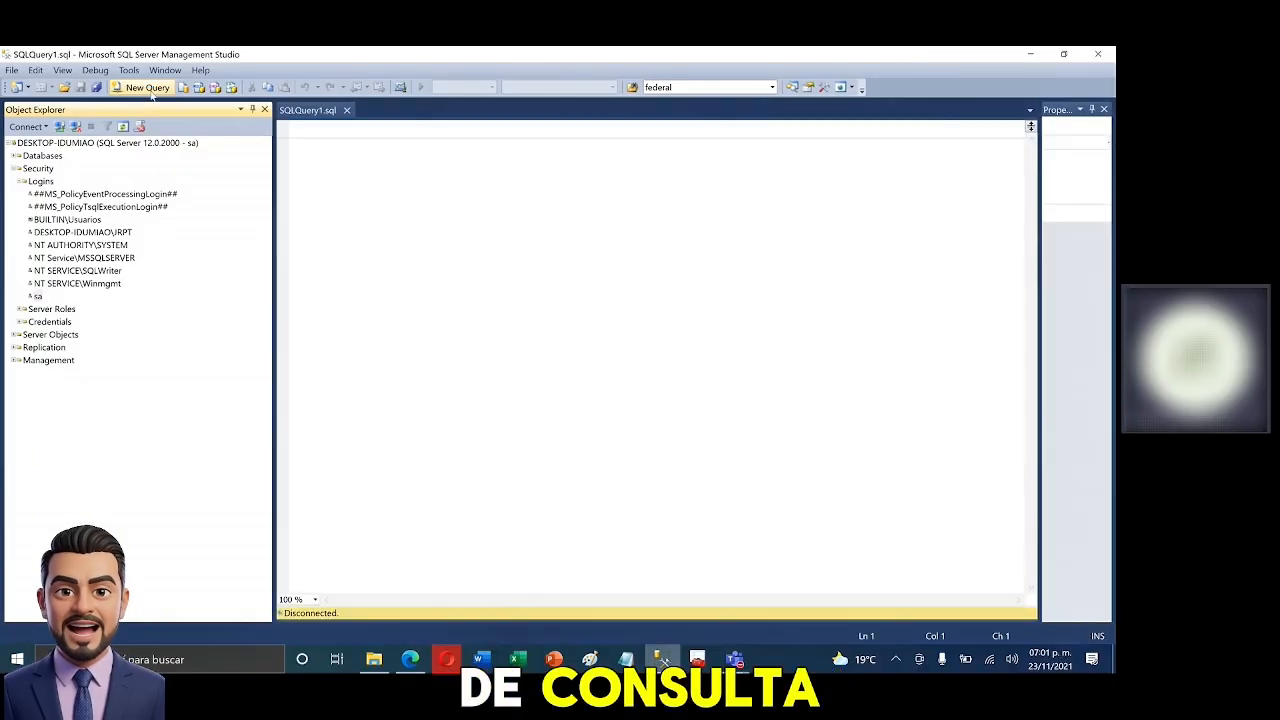
# - Close the Properties panel and SQLQuery1 tab, then bring up the Logins folder's context menu
pyautogui.click(1104, 128)
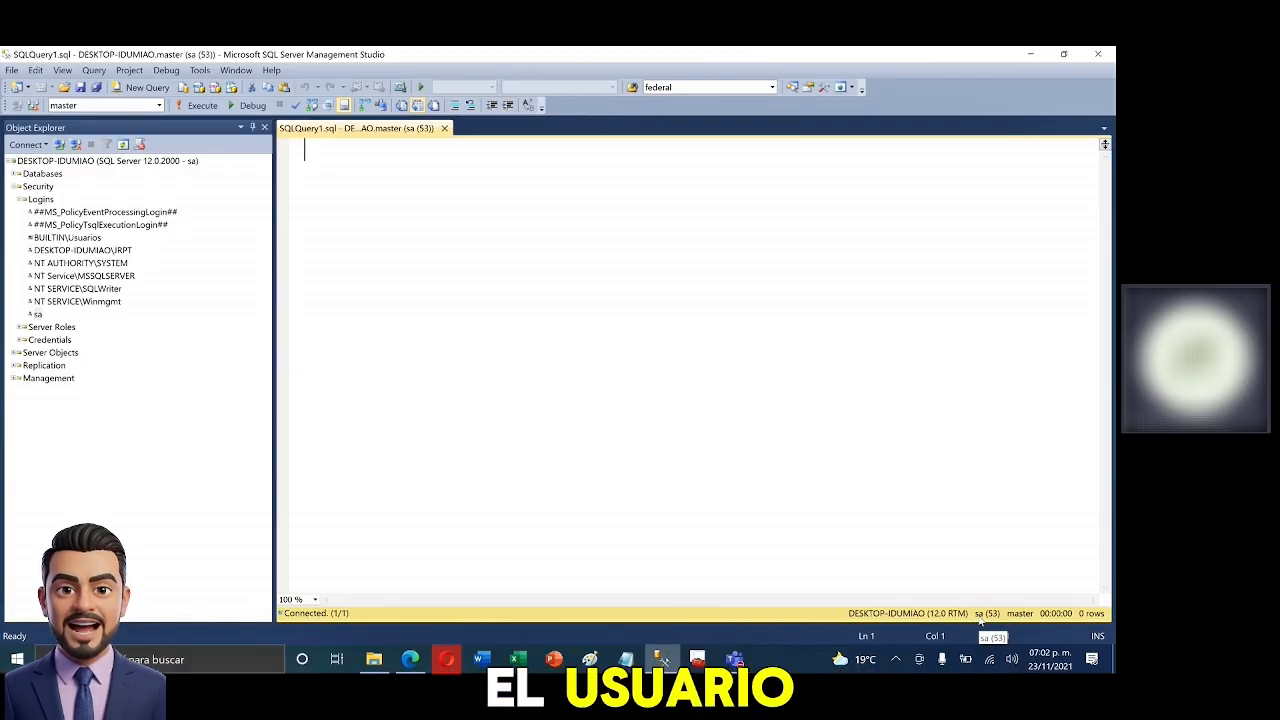
pyautogui.click(444, 128)
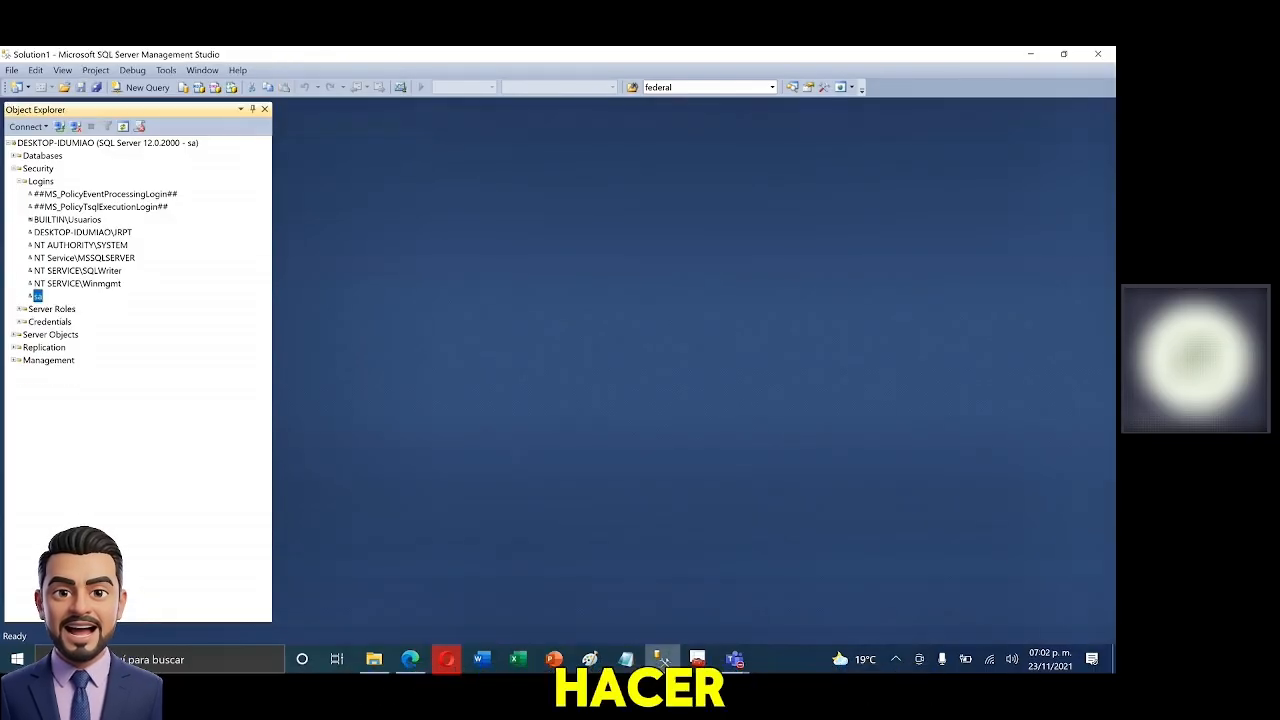
pyautogui.click(41, 181)
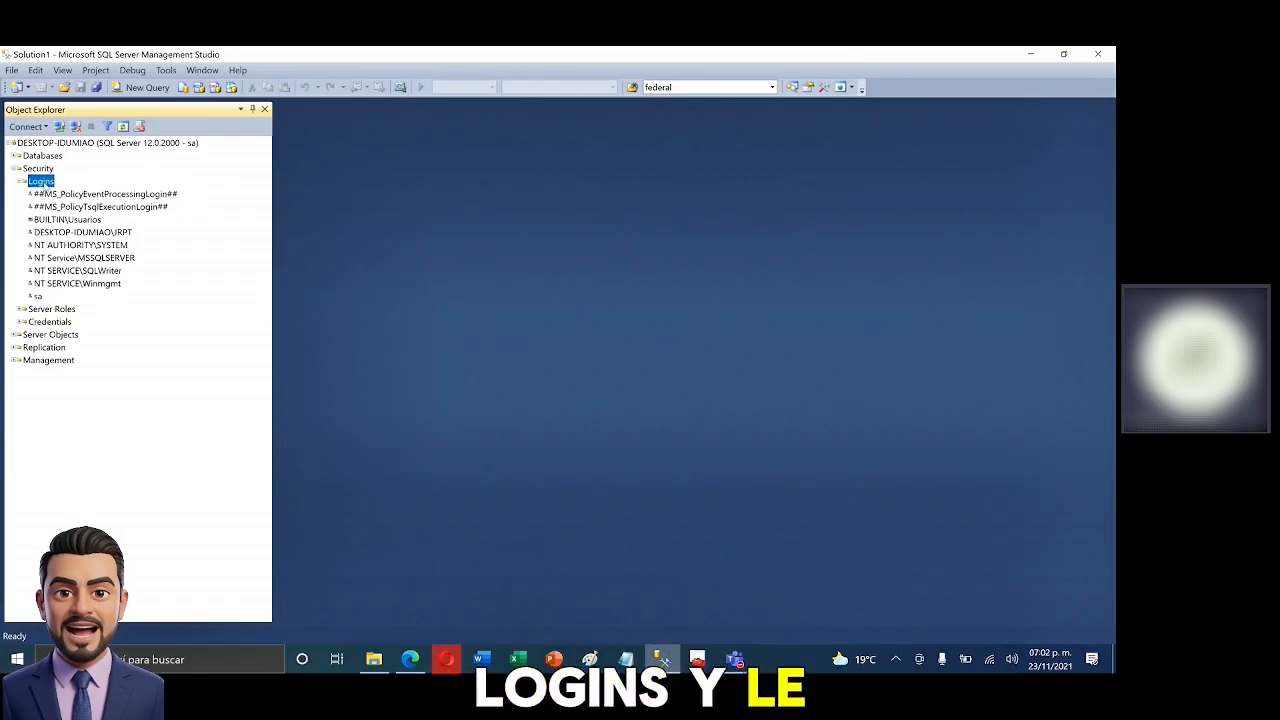
pyautogui.rightClick(45, 184)
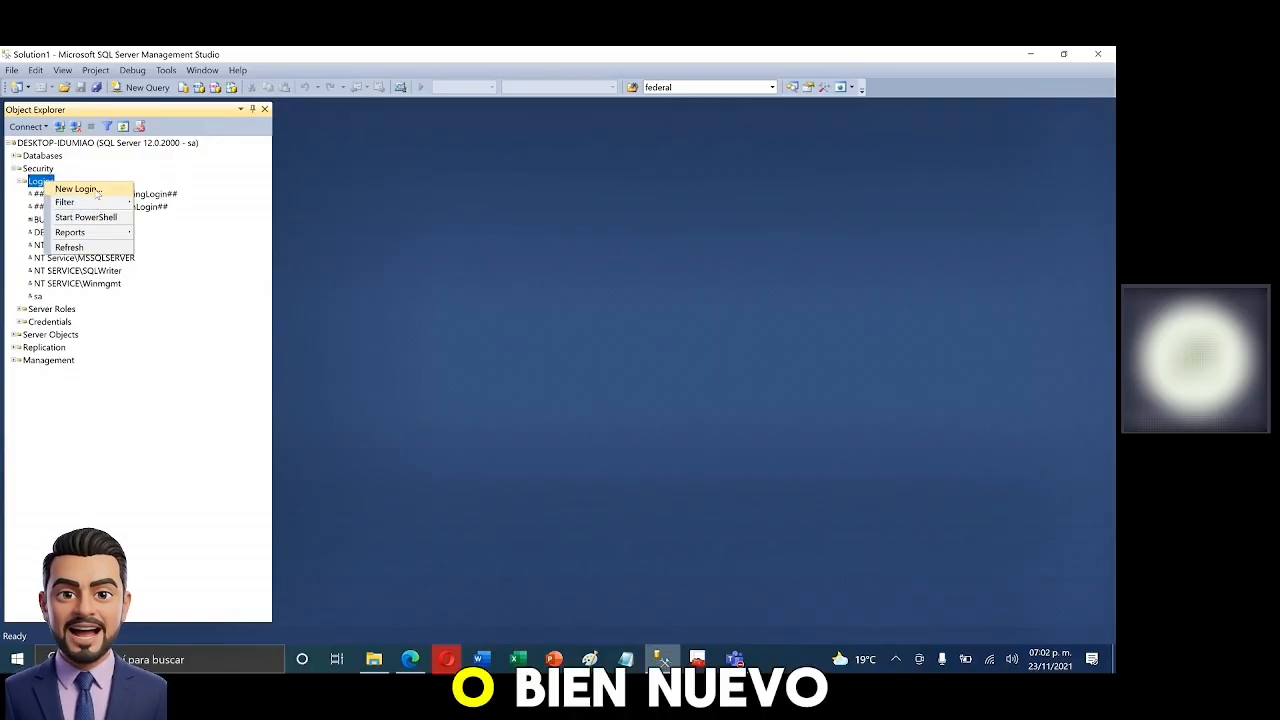
# - Open the Login - New dialog from Logins and enlarge it
pyautogui.click(95, 189)
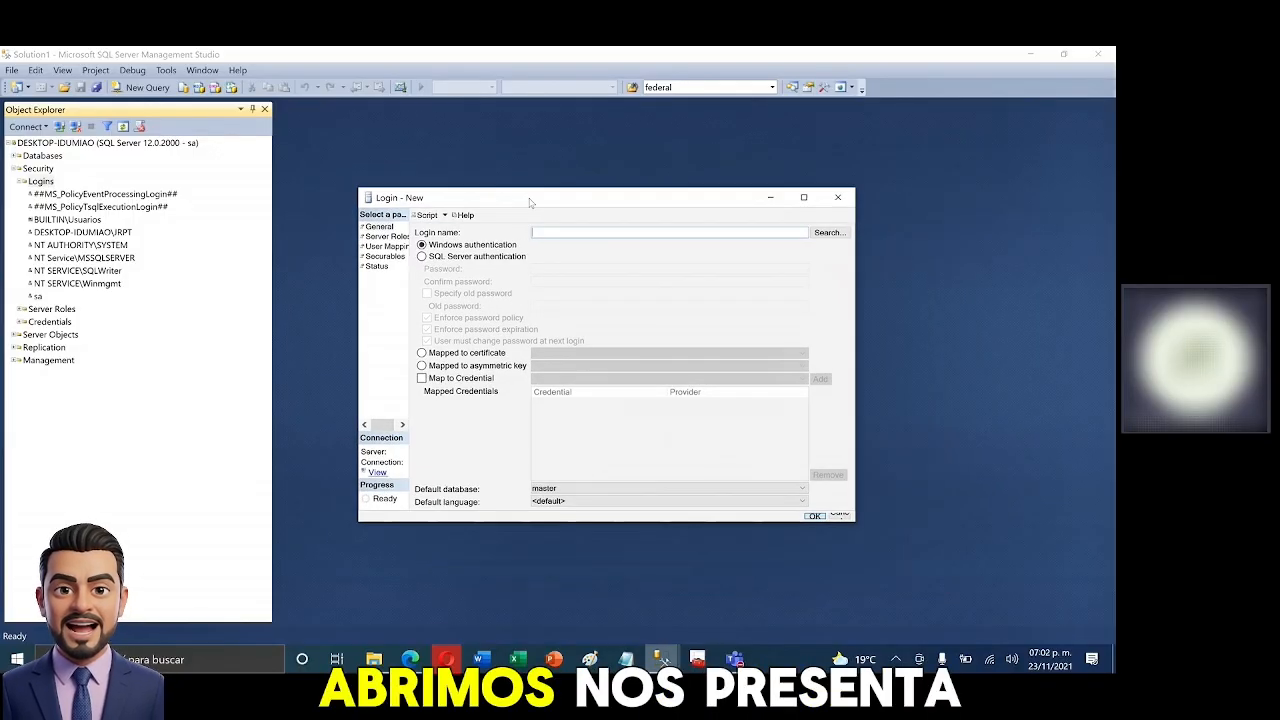
pyautogui.moveTo(809, 491); pyautogui.dragTo(952, 543)
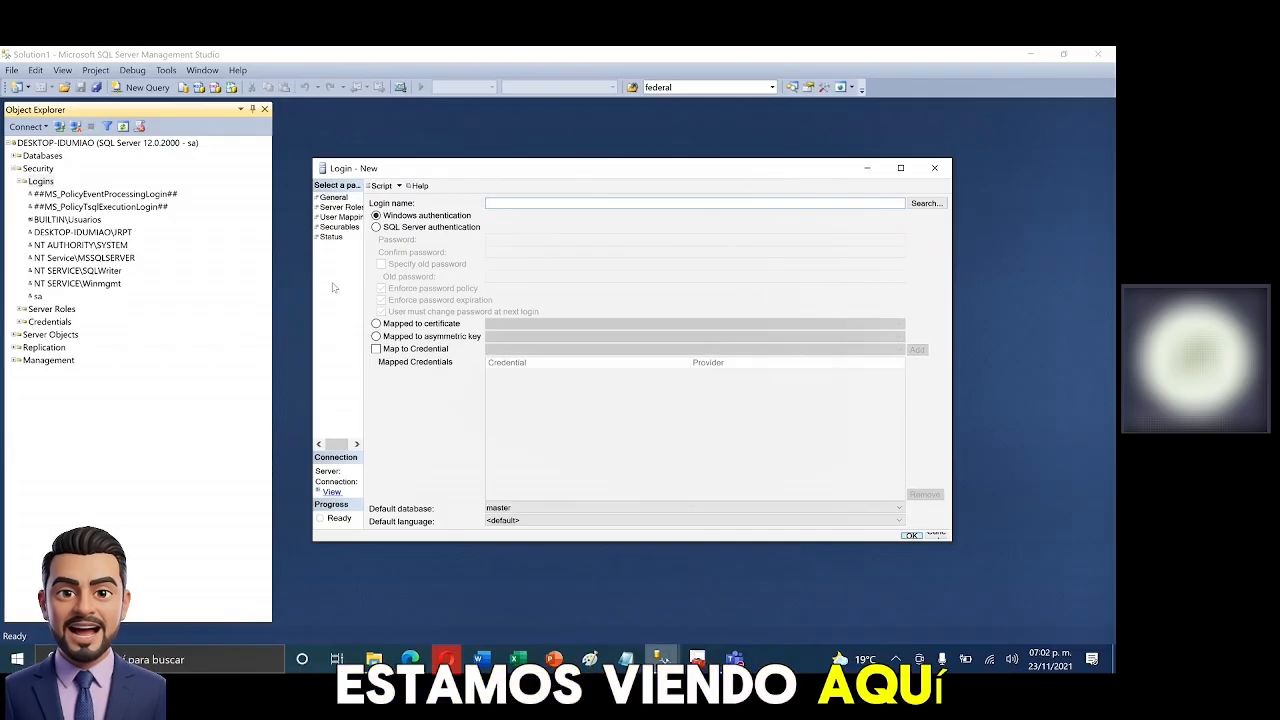
pyautogui.click(345, 209)
pyautogui.click(344, 218)
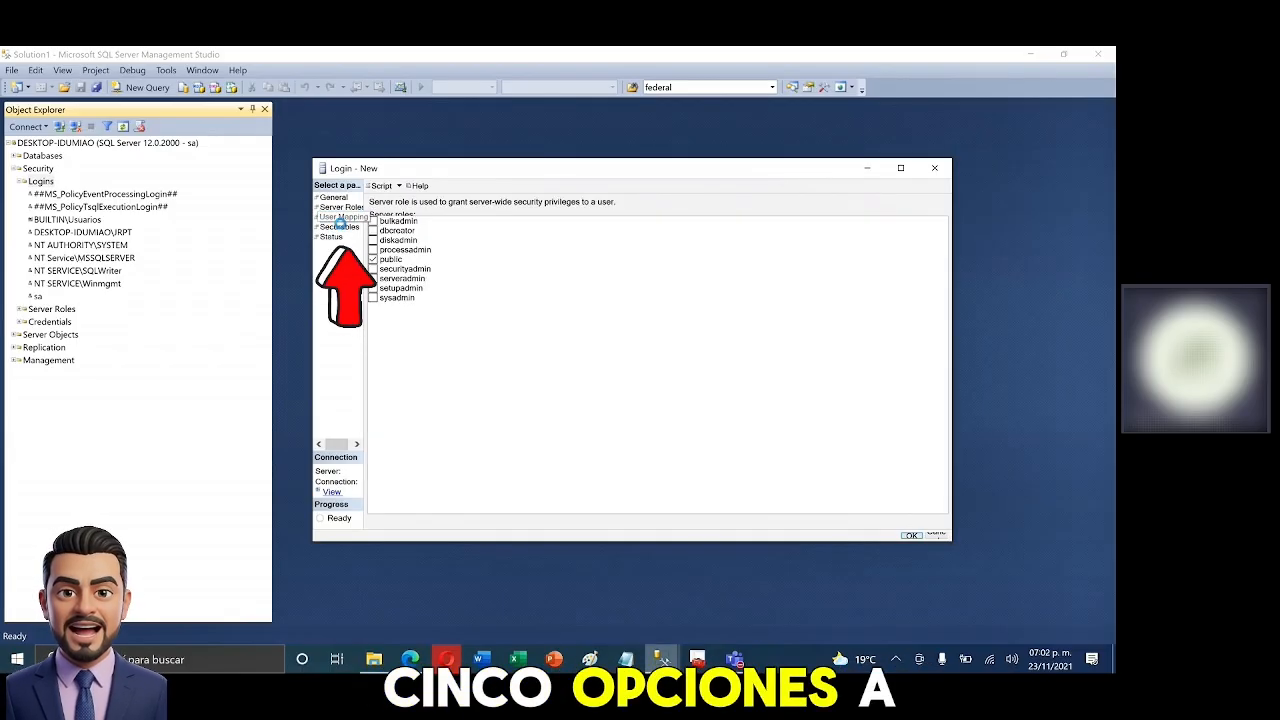
pyautogui.click(343, 229)
pyautogui.click(334, 237)
pyautogui.click(336, 198)
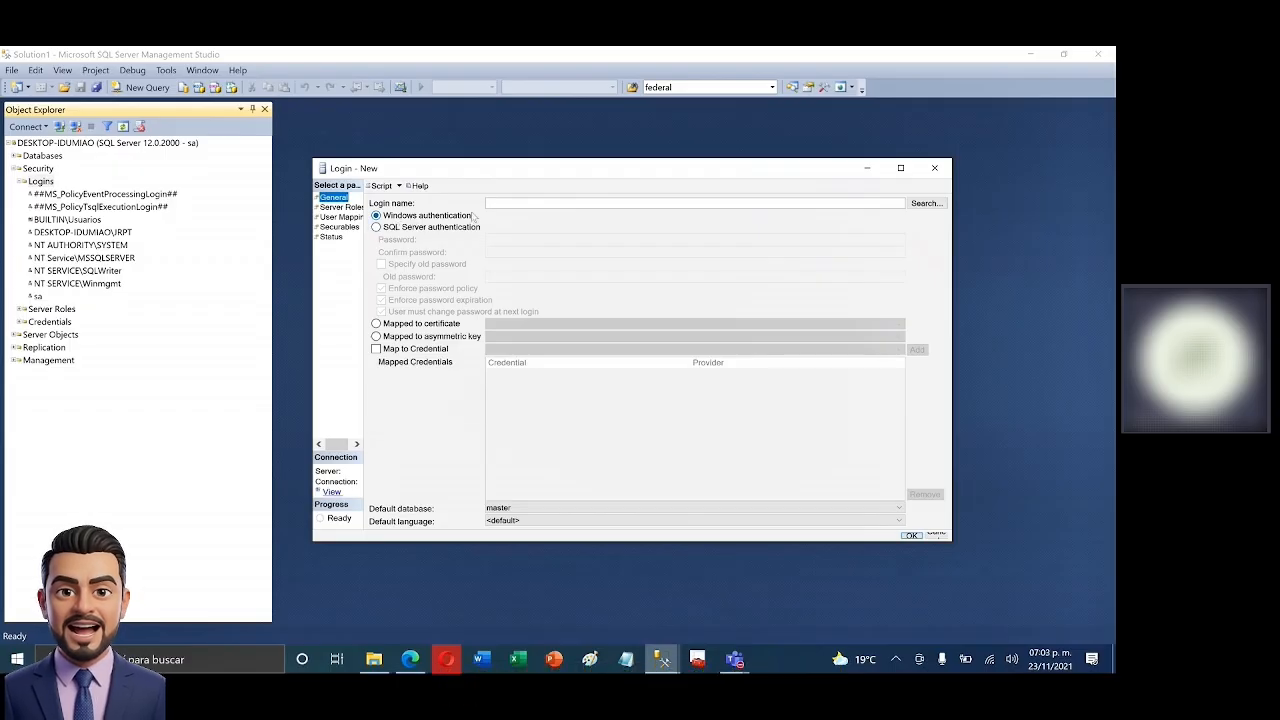
# - Toggle between authentication modes, finishing on SQL Server authentication with the Password field selected
pyautogui.click(378, 229)
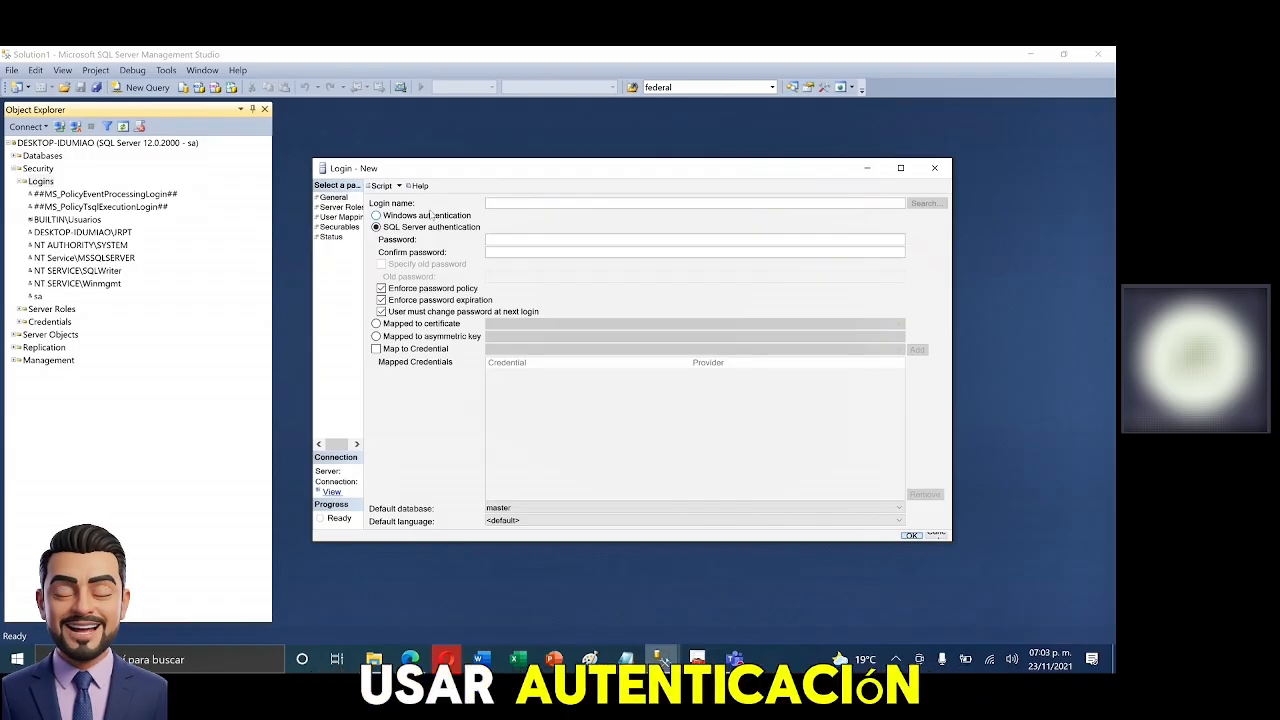
pyautogui.click(429, 217)
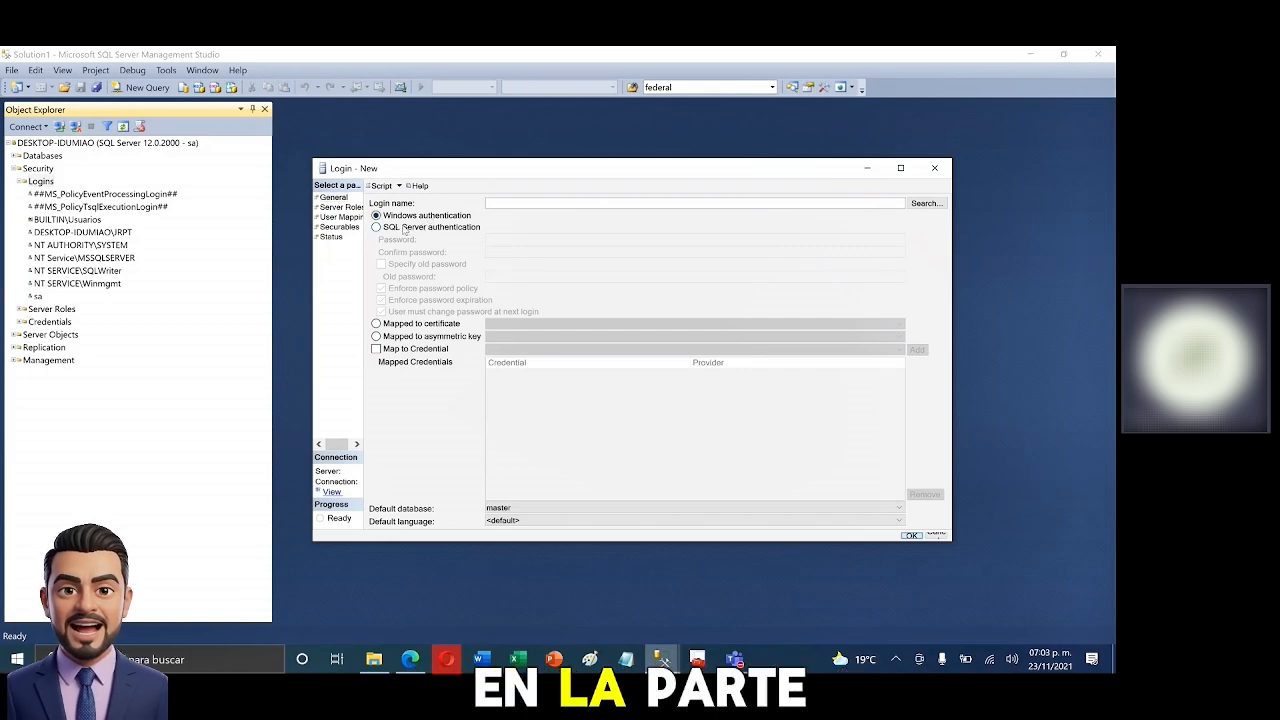
pyautogui.click(404, 229)
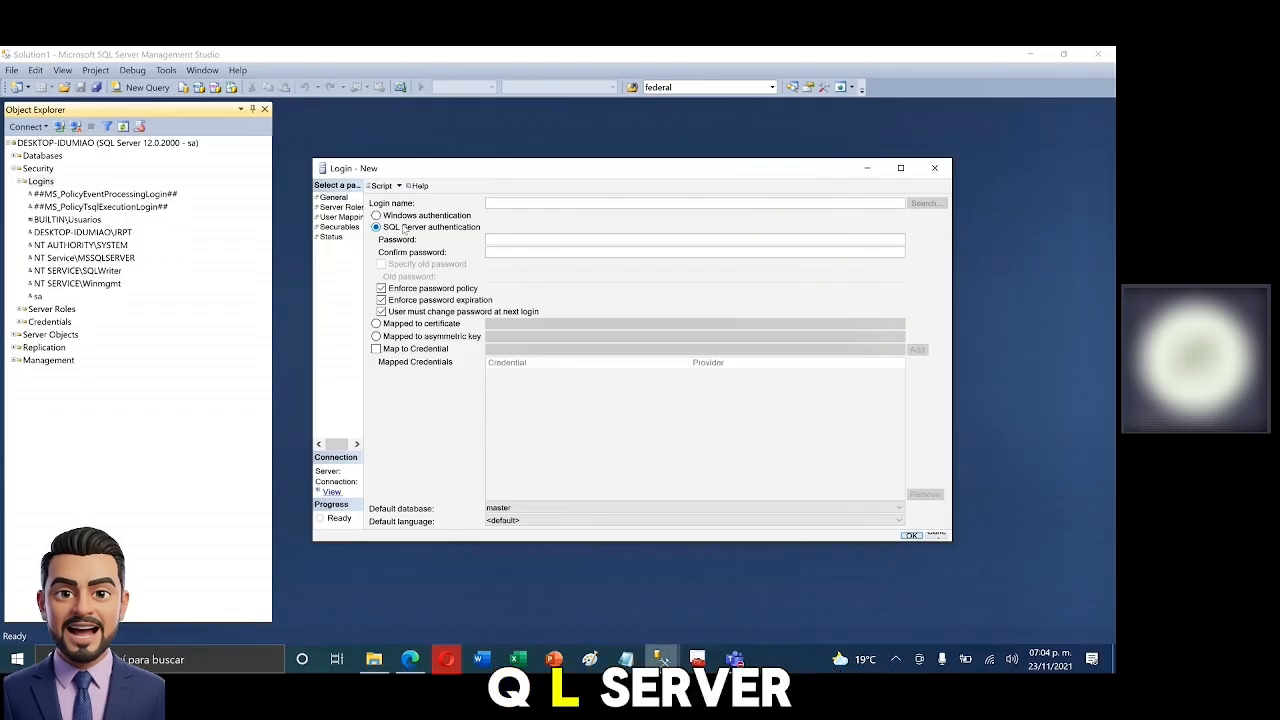
pyautogui.click(400, 216)
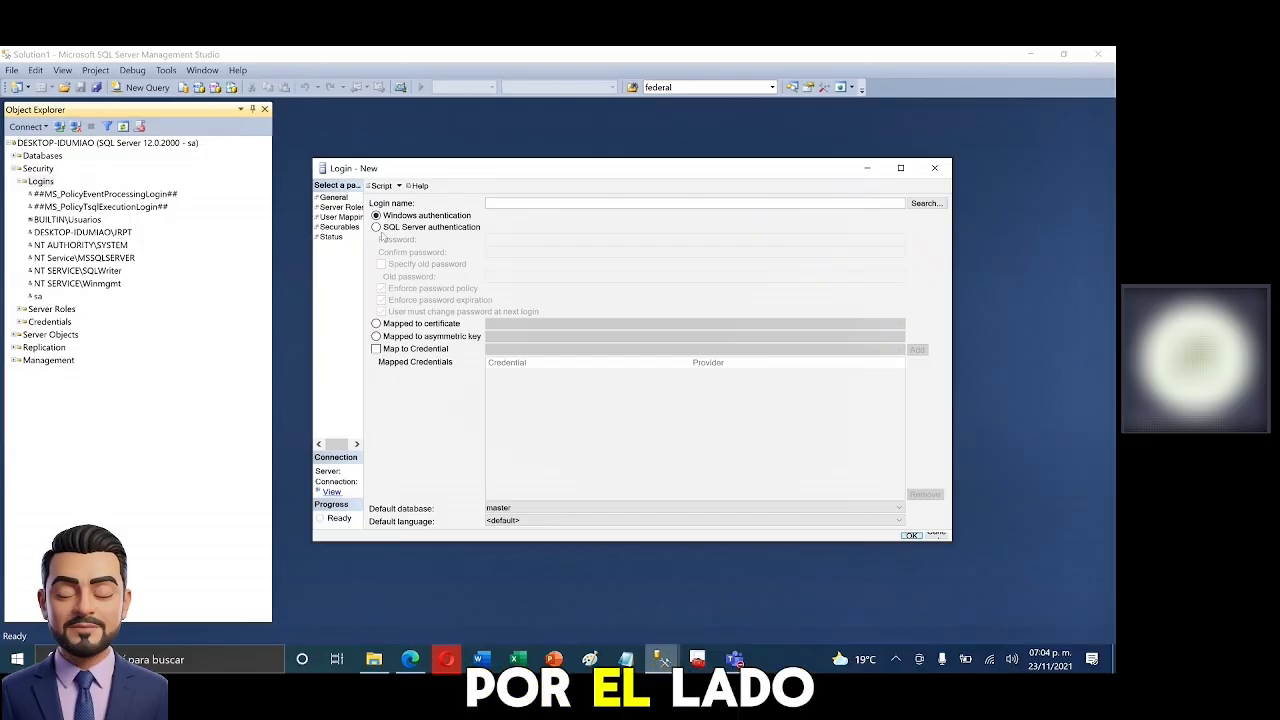
pyautogui.click(376, 227)
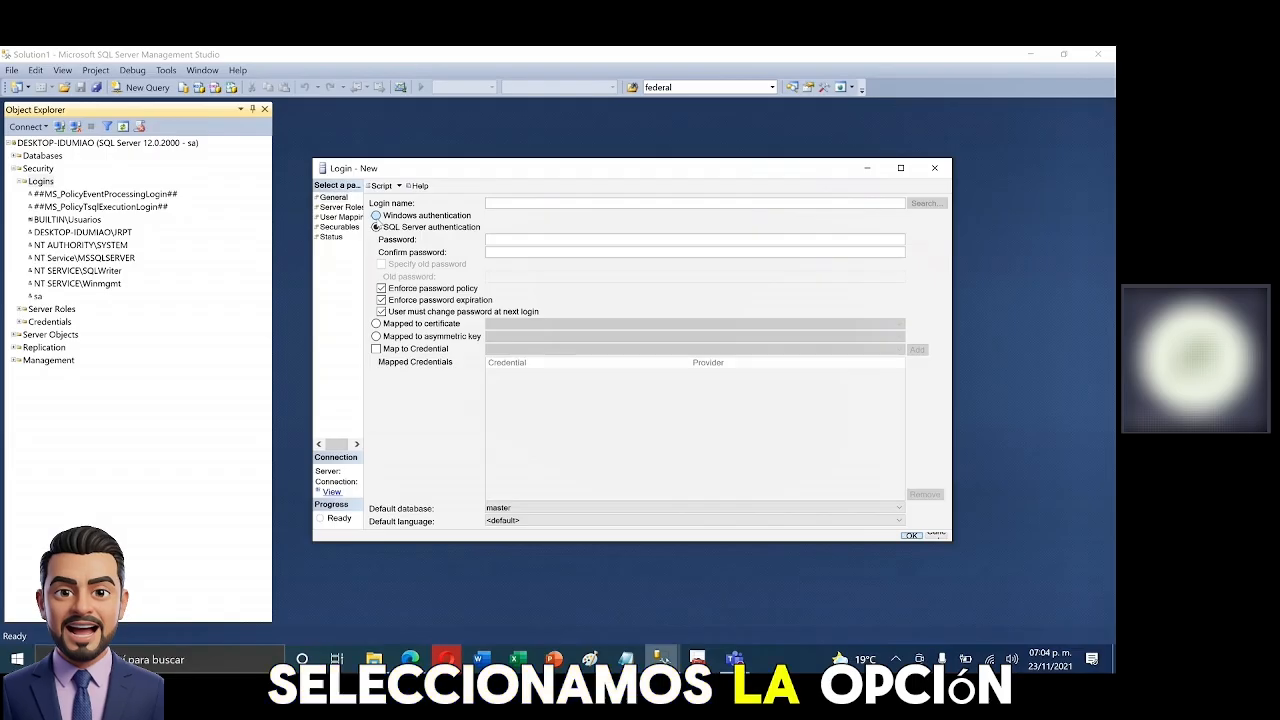
pyautogui.click(377, 216)
pyautogui.click(378, 228)
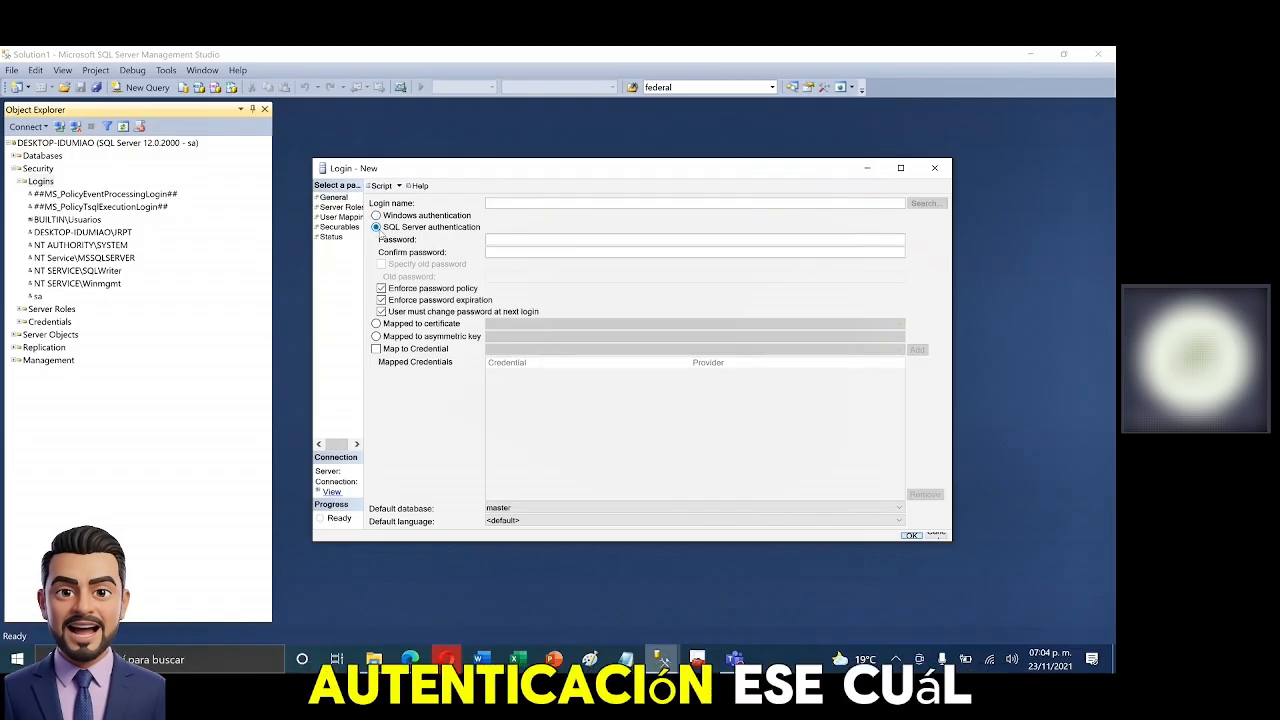
pyautogui.click(377, 217)
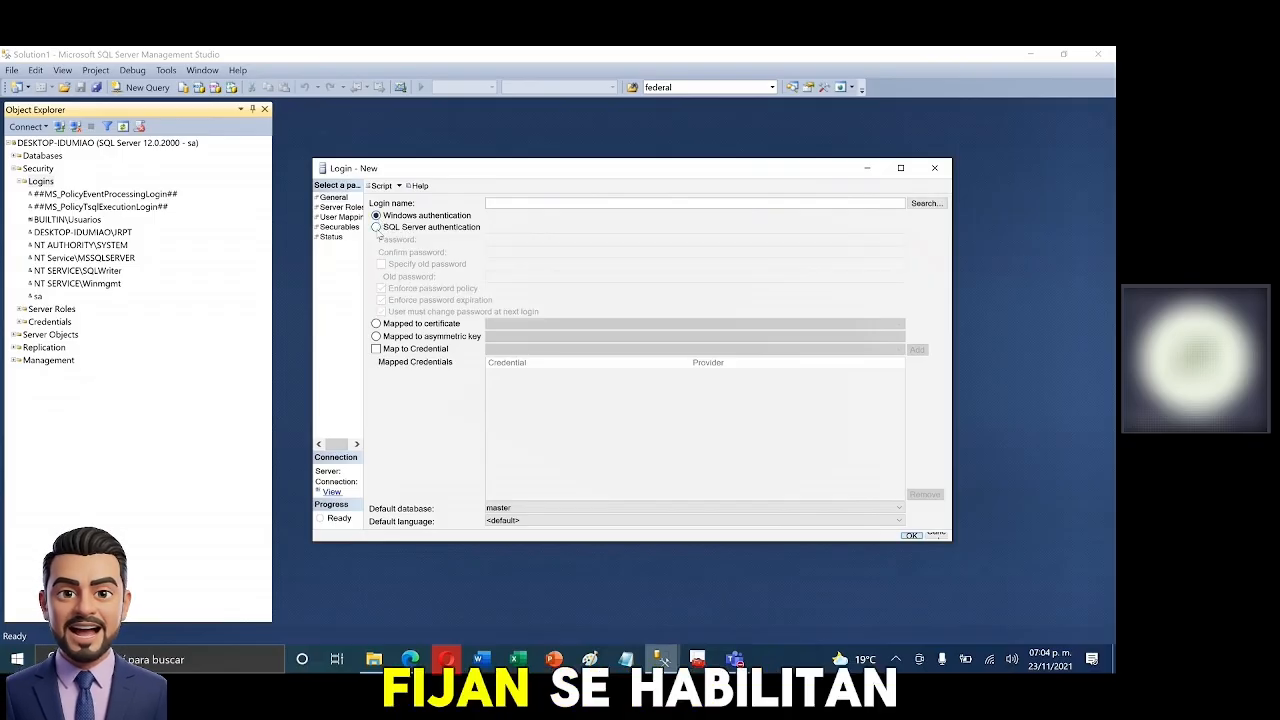
pyautogui.click(377, 229)
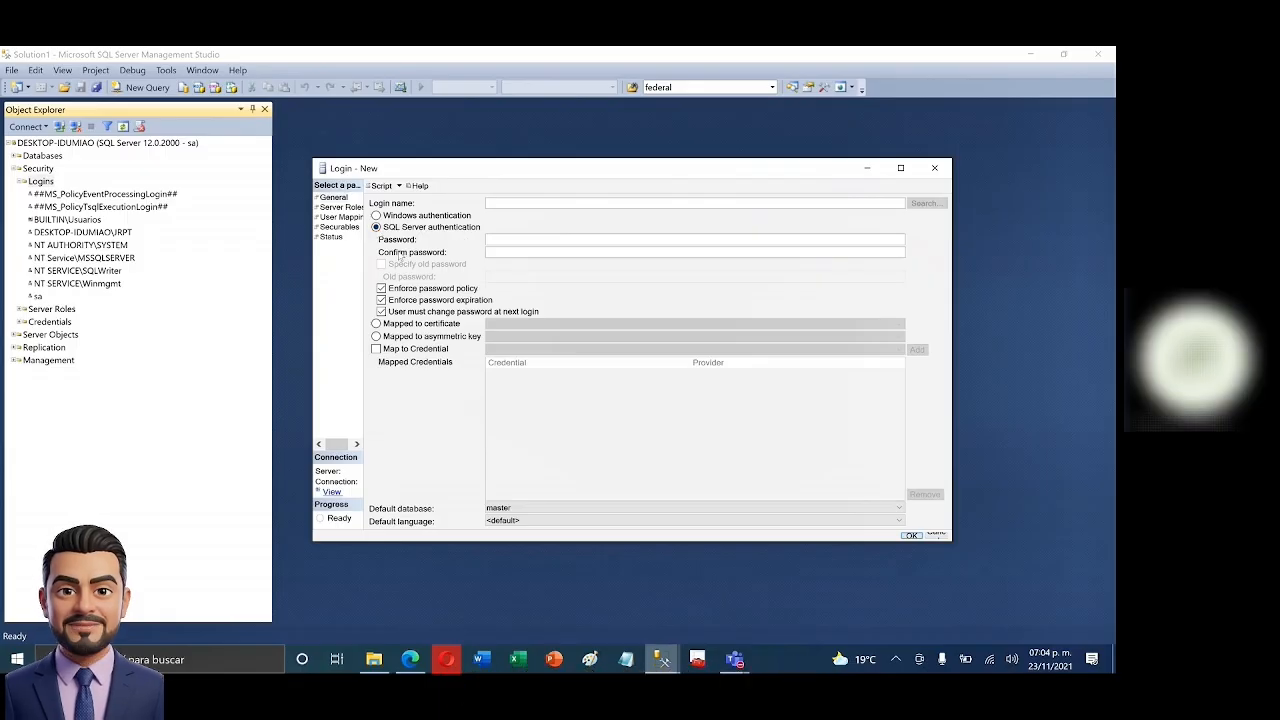
pyautogui.click(495, 241)
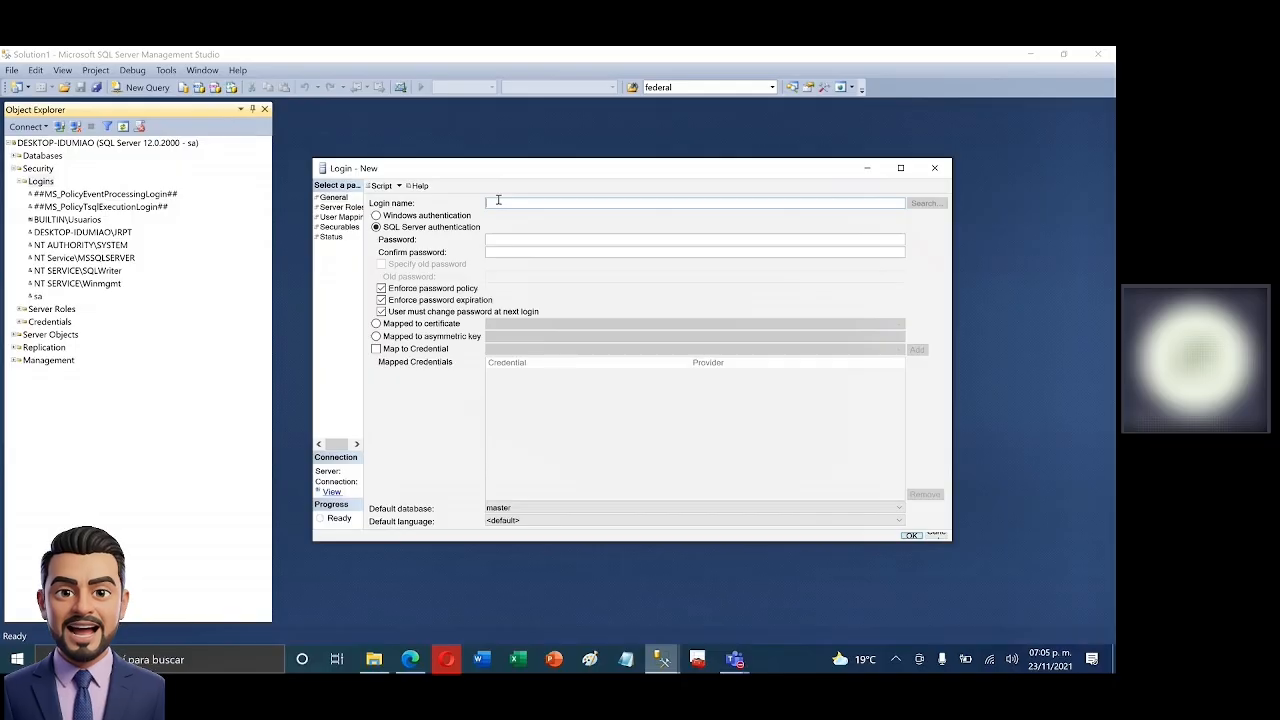
# - Clear the typed login name and switch the login back to Windows authentication
pyautogui.write('rto')
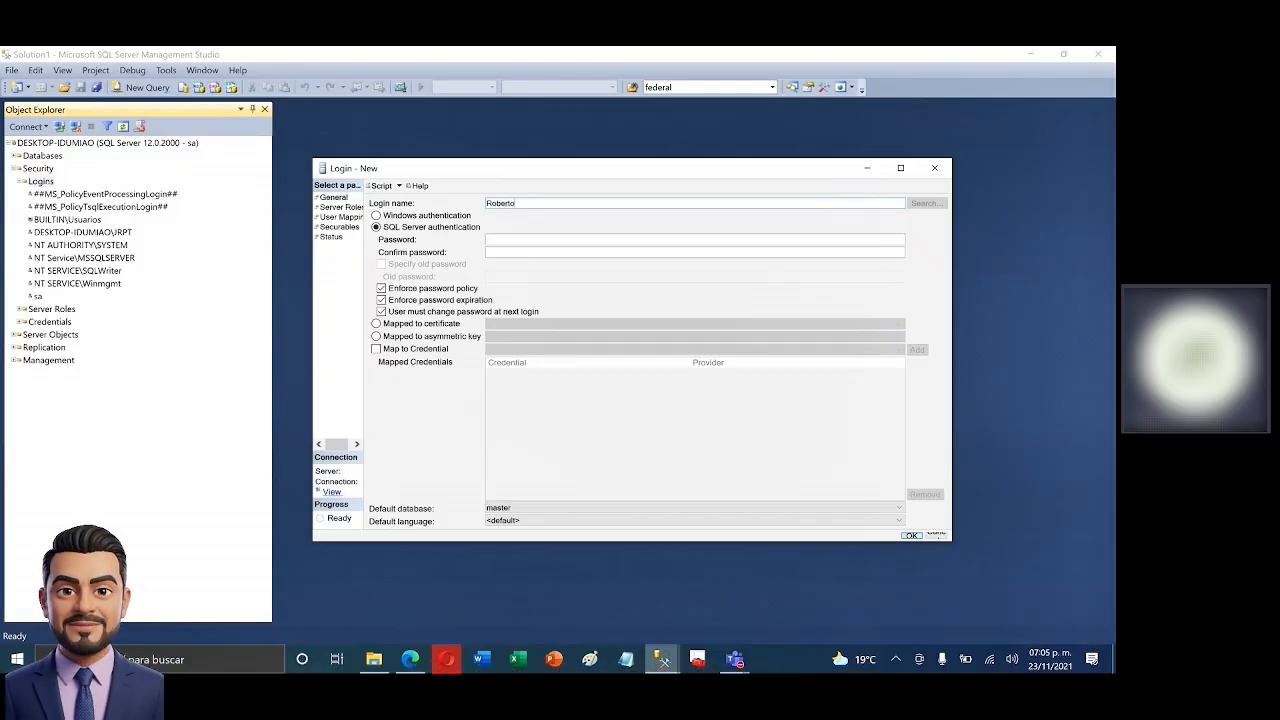
pyautogui.hotkey('ctrl', 'a')
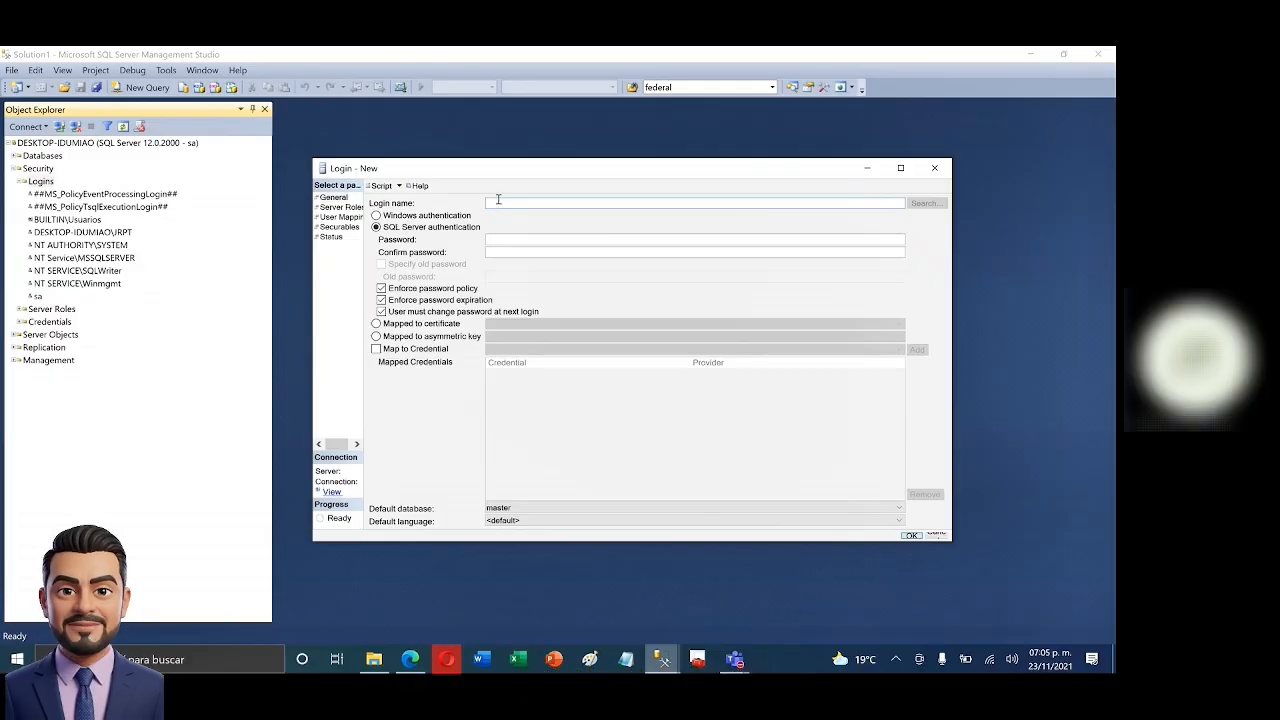
pyautogui.click(400, 217)
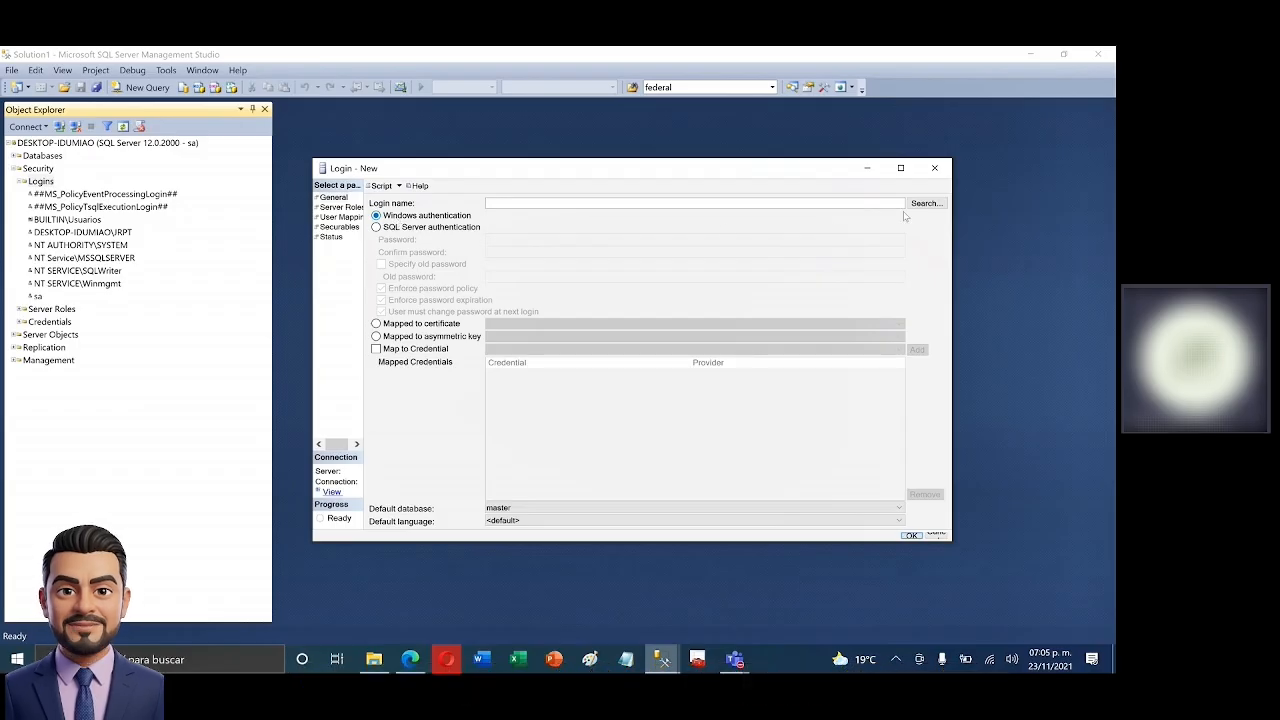
pyautogui.click(925, 204)
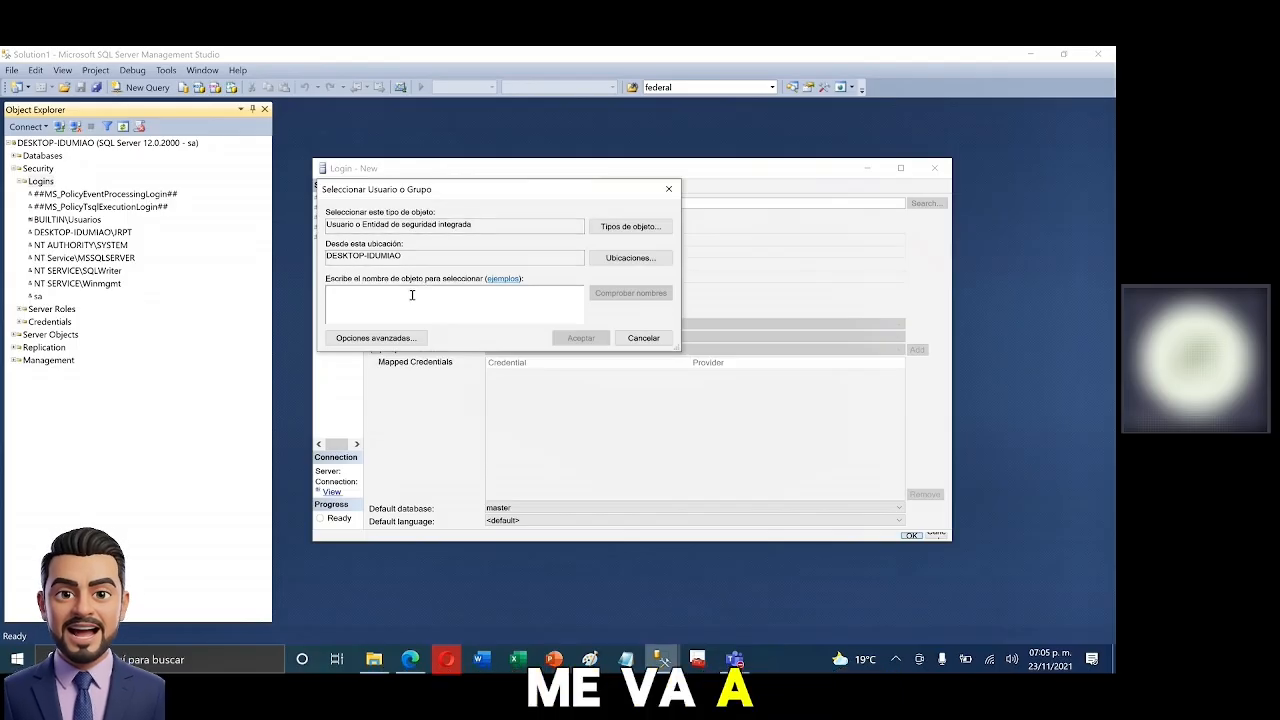
pyautogui.moveTo(680, 350); pyautogui.dragTo(803, 420)
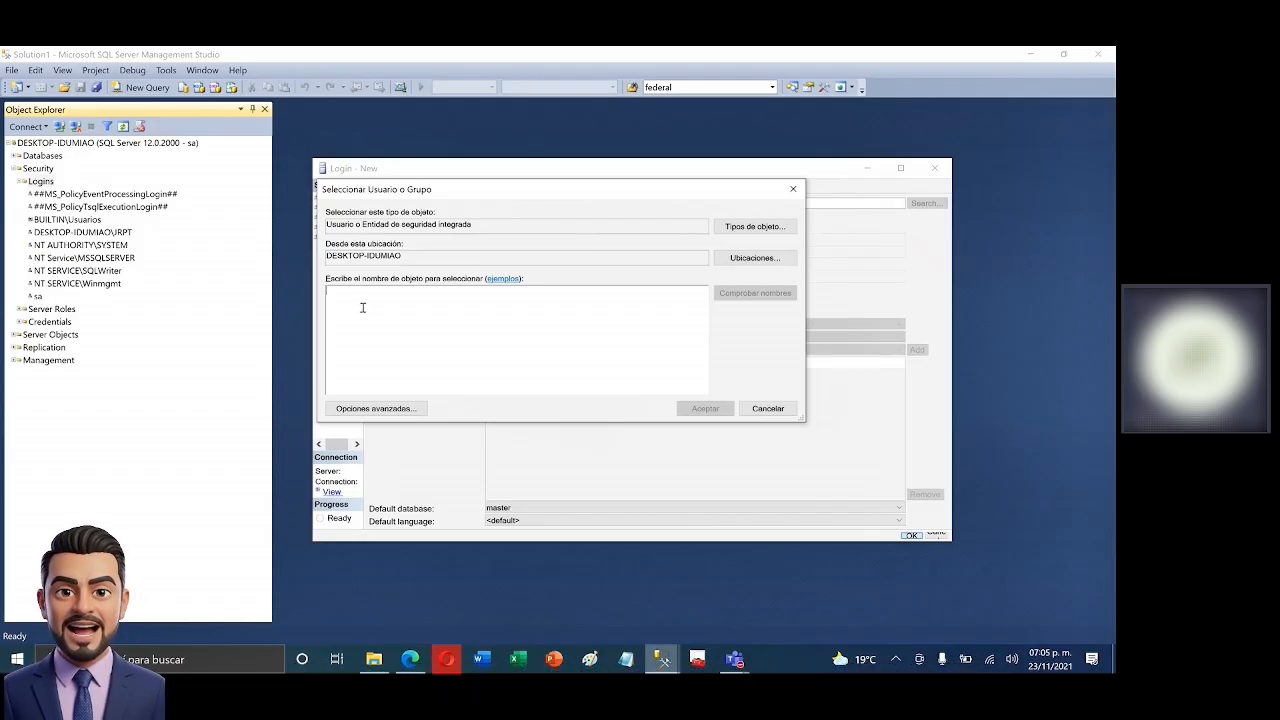
pyautogui.click(772, 409)
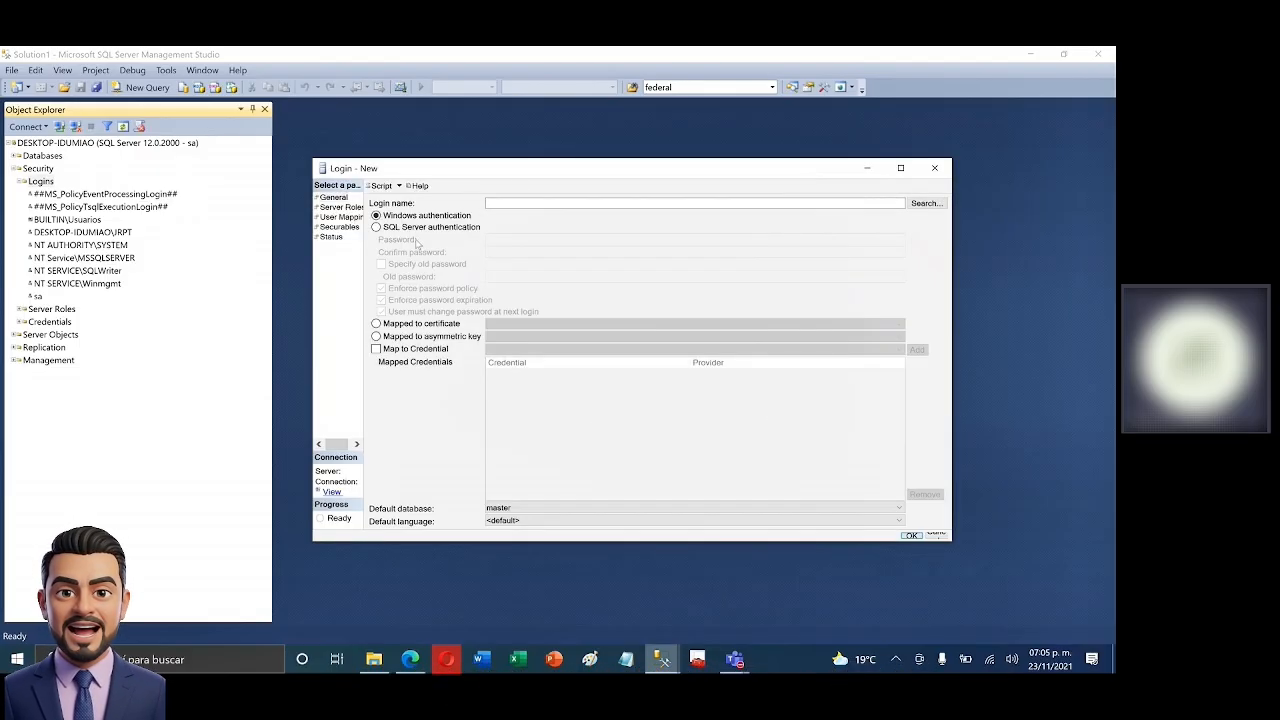
# - Choose SQL Server authentication, enter the login name, and fill in a matching password and confirmation
pyautogui.click(377, 228)
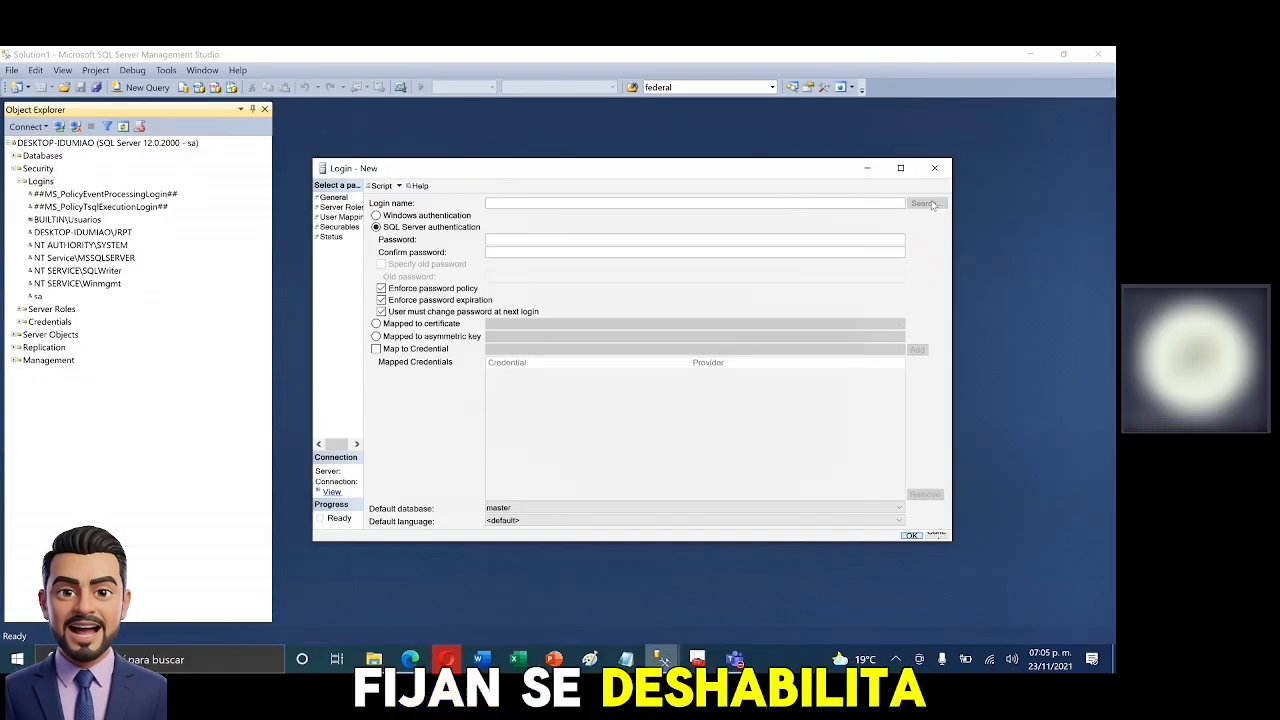
pyautogui.click(499, 203)
pyautogui.write('Roberto')
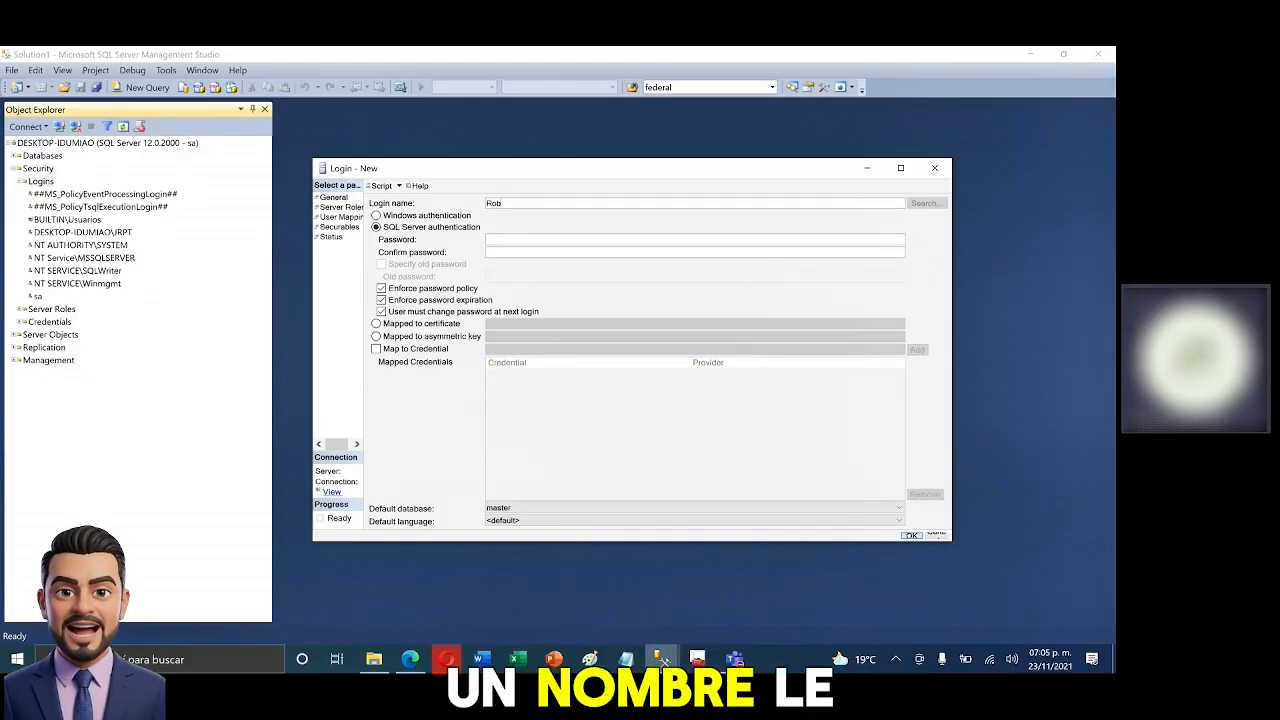
pyautogui.click(522, 240)
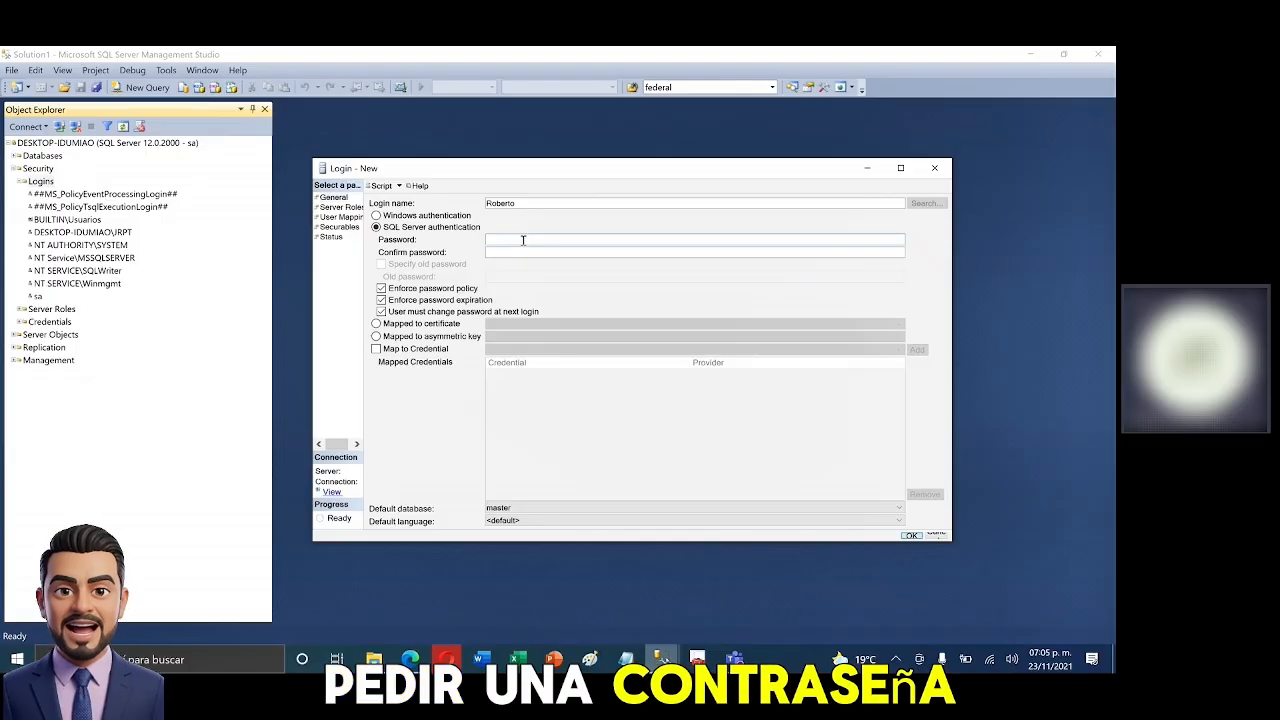
pyautogui.write('1234')
pyautogui.click(577, 251)
pyautogui.write('1234')
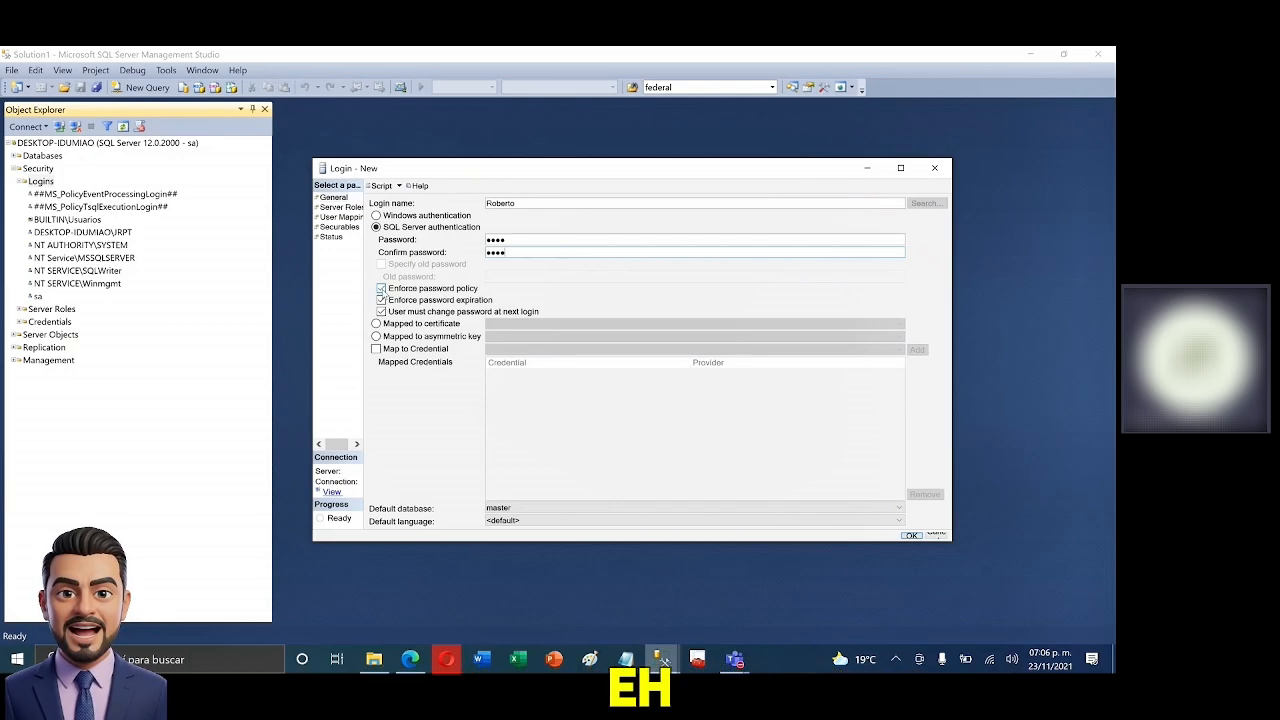
pyautogui.click(381, 289)
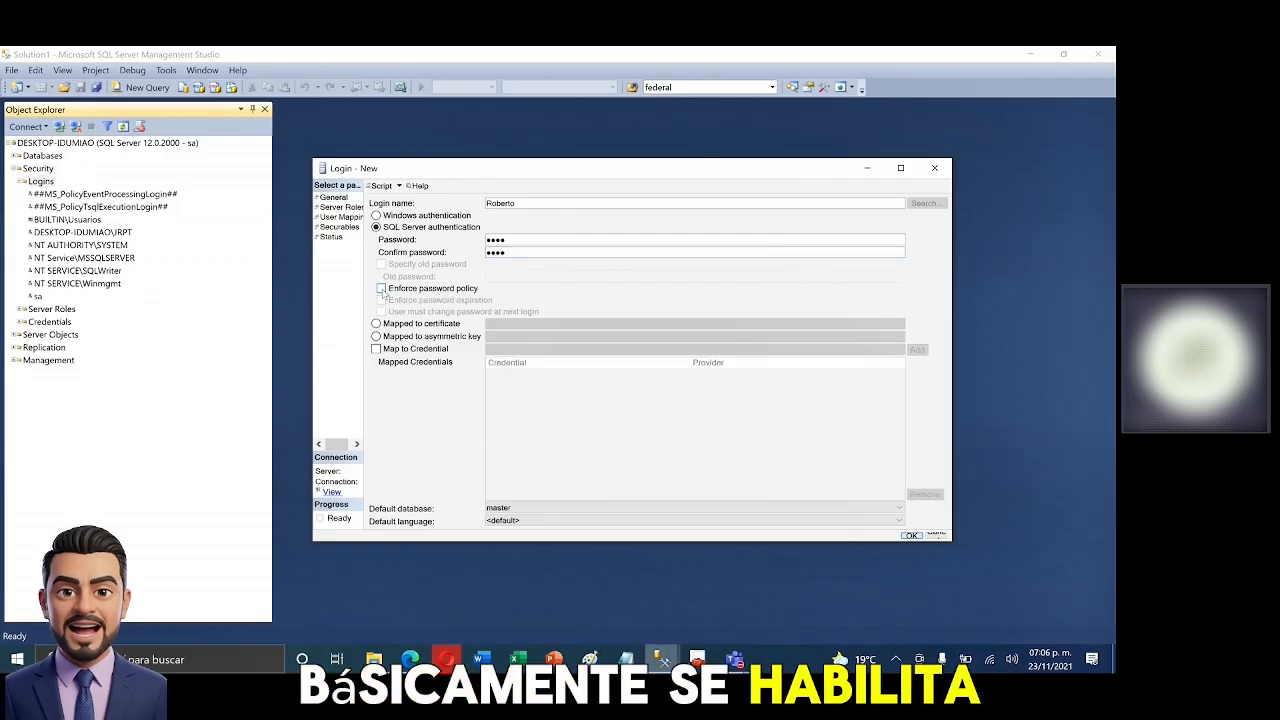
pyautogui.click(381, 289)
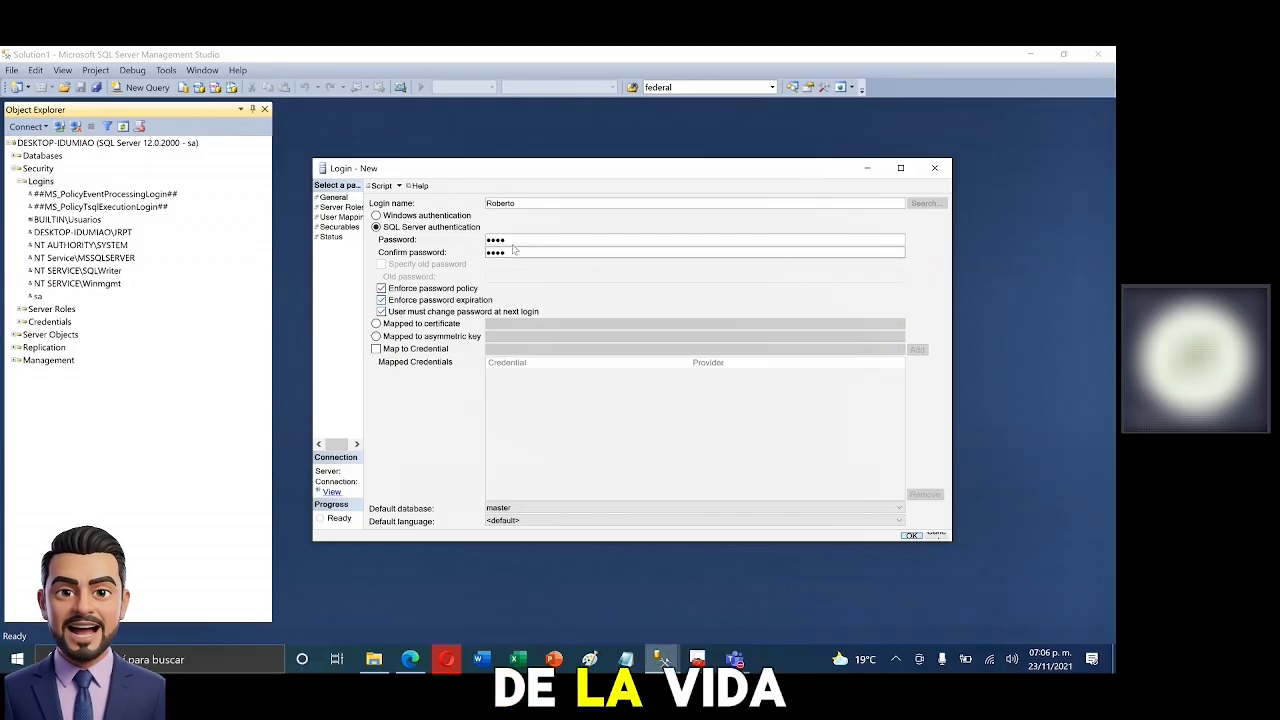
pyautogui.moveTo(515, 242); pyautogui.dragTo(454, 249)
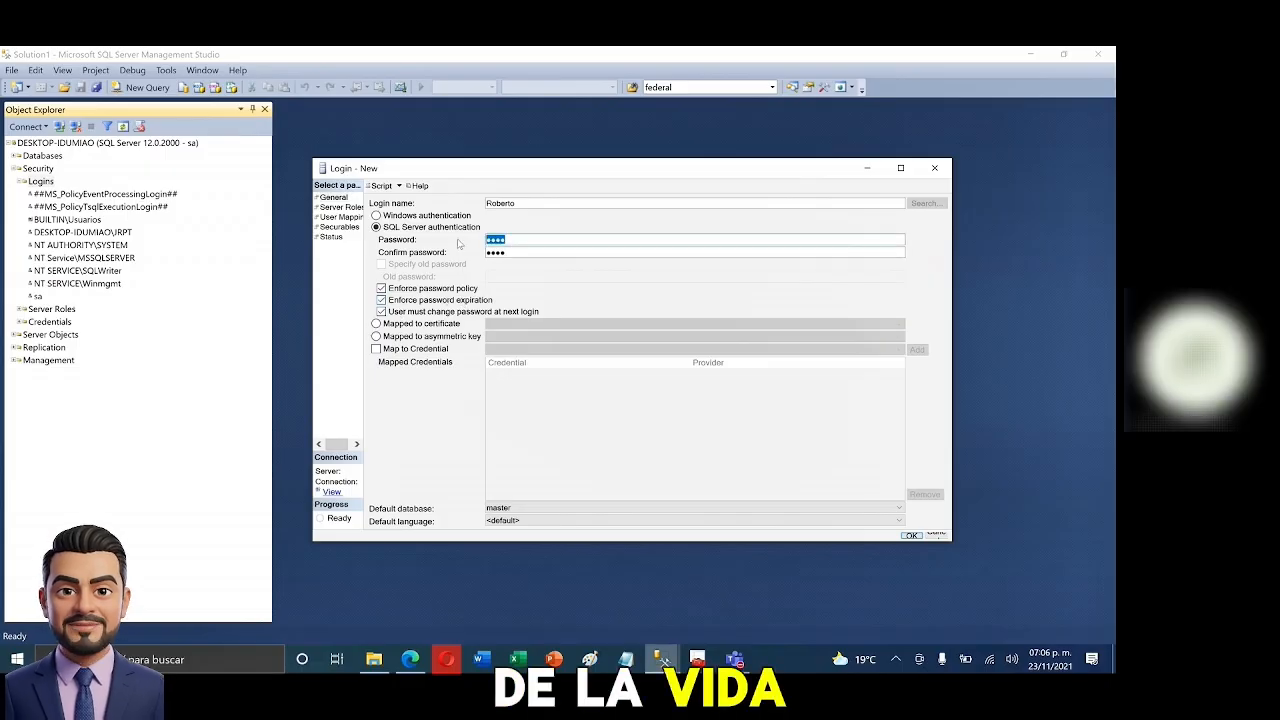
pyautogui.click(381, 300)
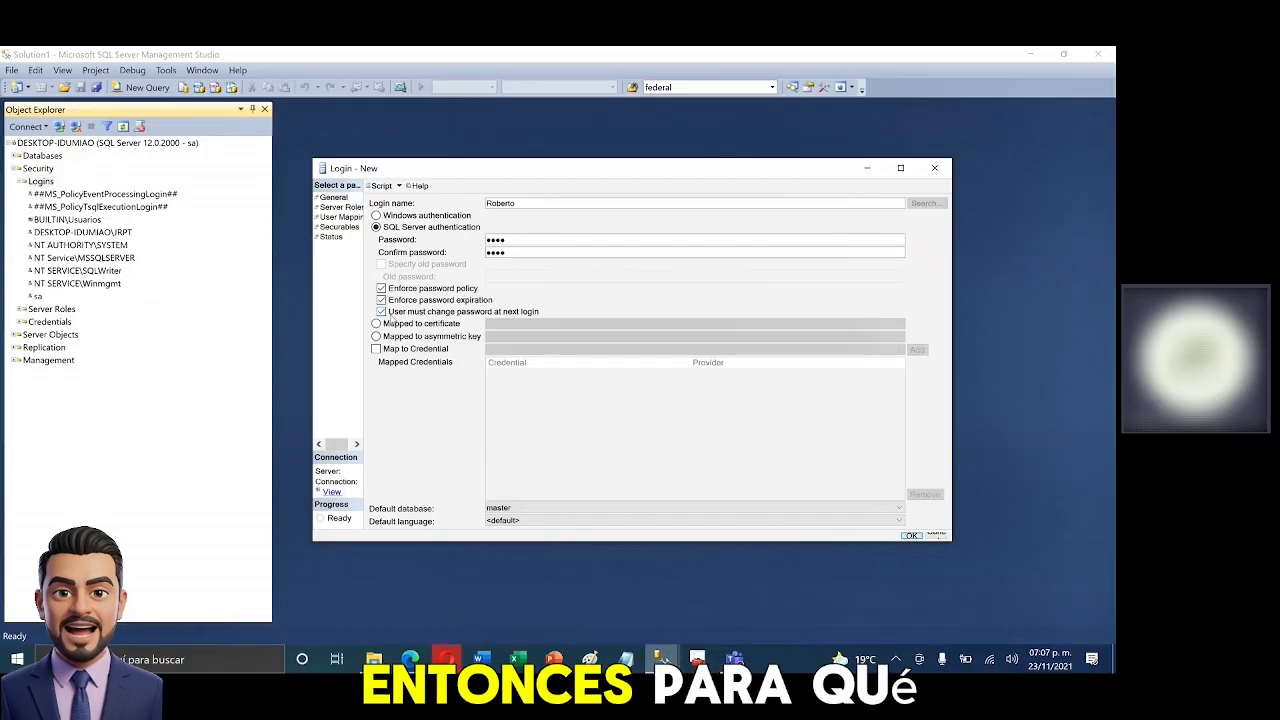
pyautogui.click(508, 252)
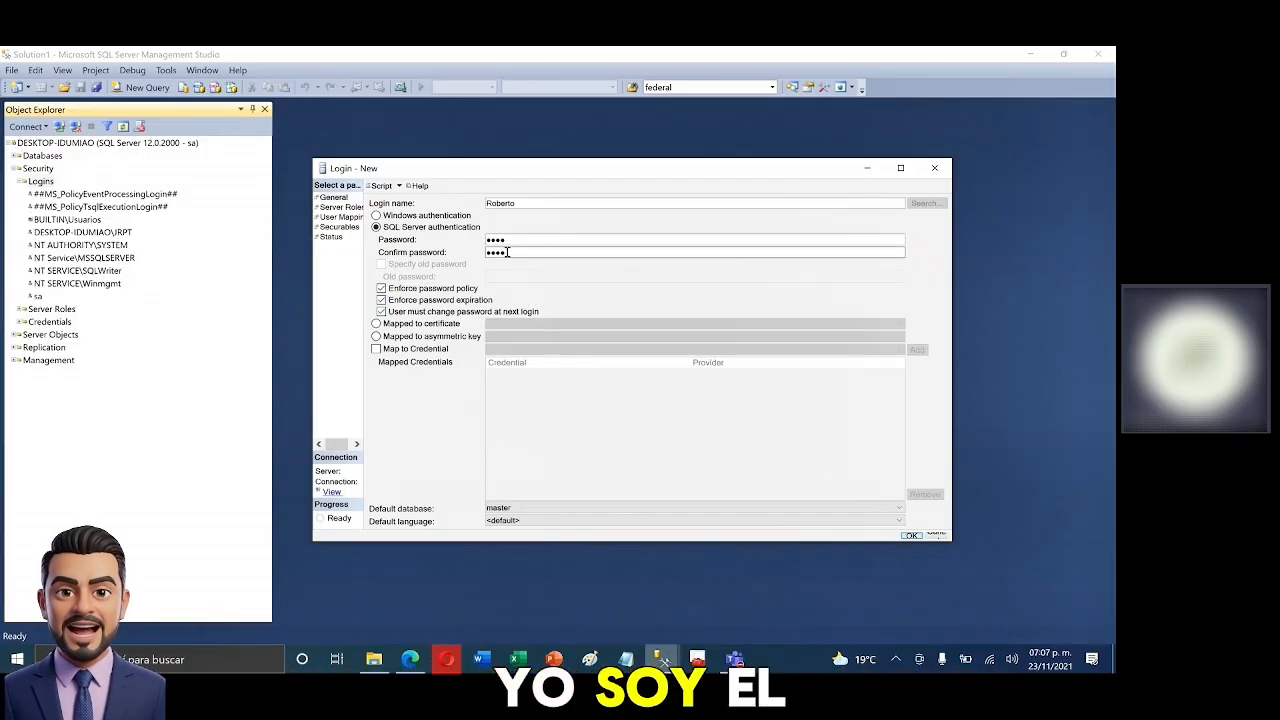
pyautogui.moveTo(522, 205); pyautogui.dragTo(443, 207)
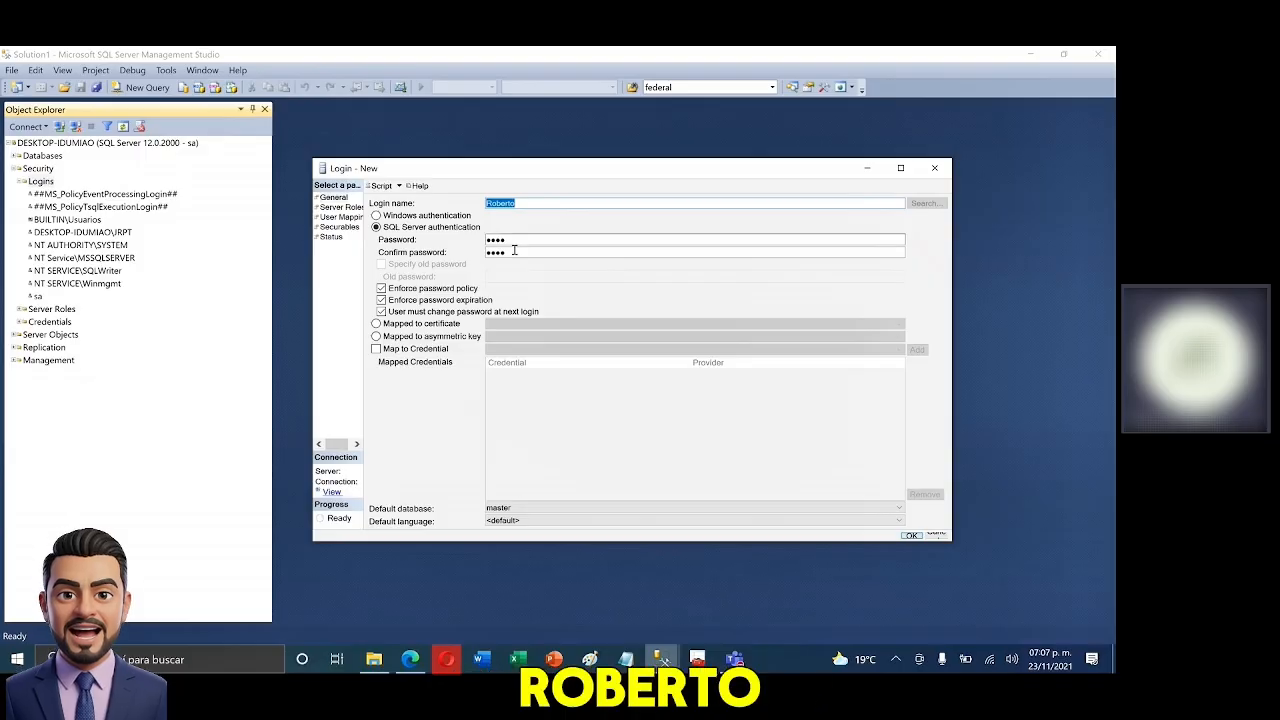
pyautogui.press('Tab')
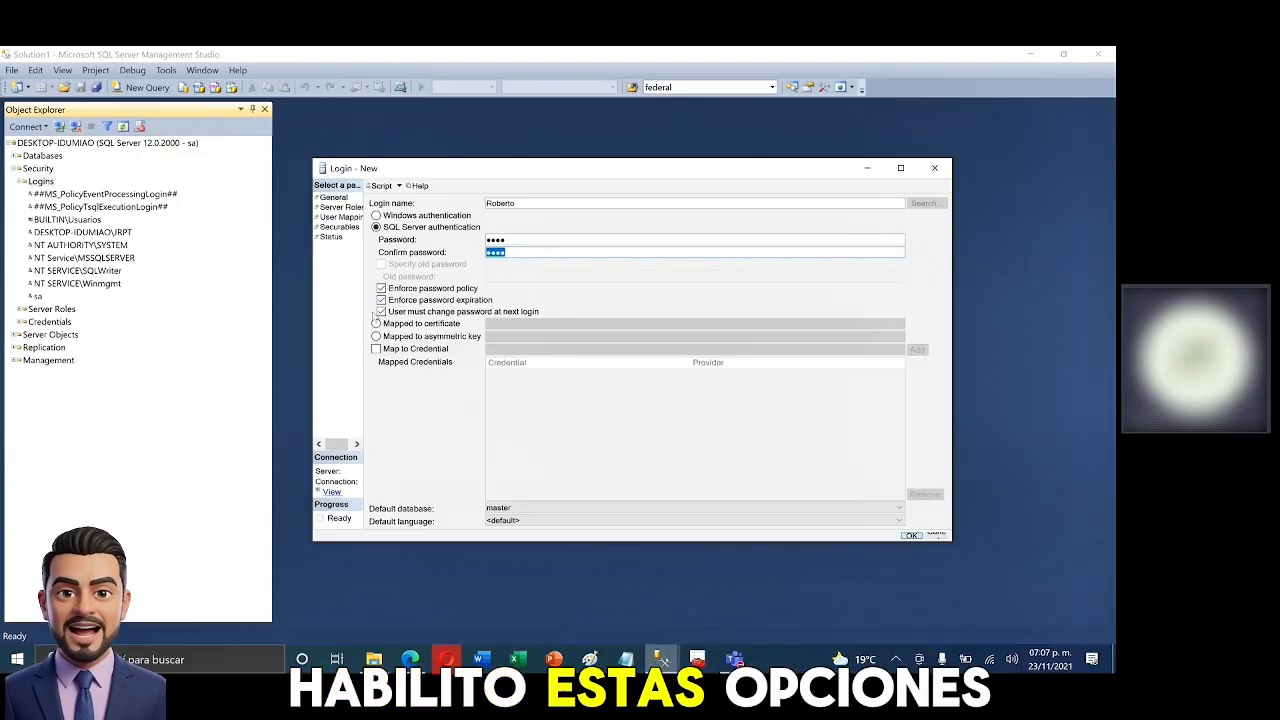
pyautogui.click(381, 289)
pyautogui.click(381, 289)
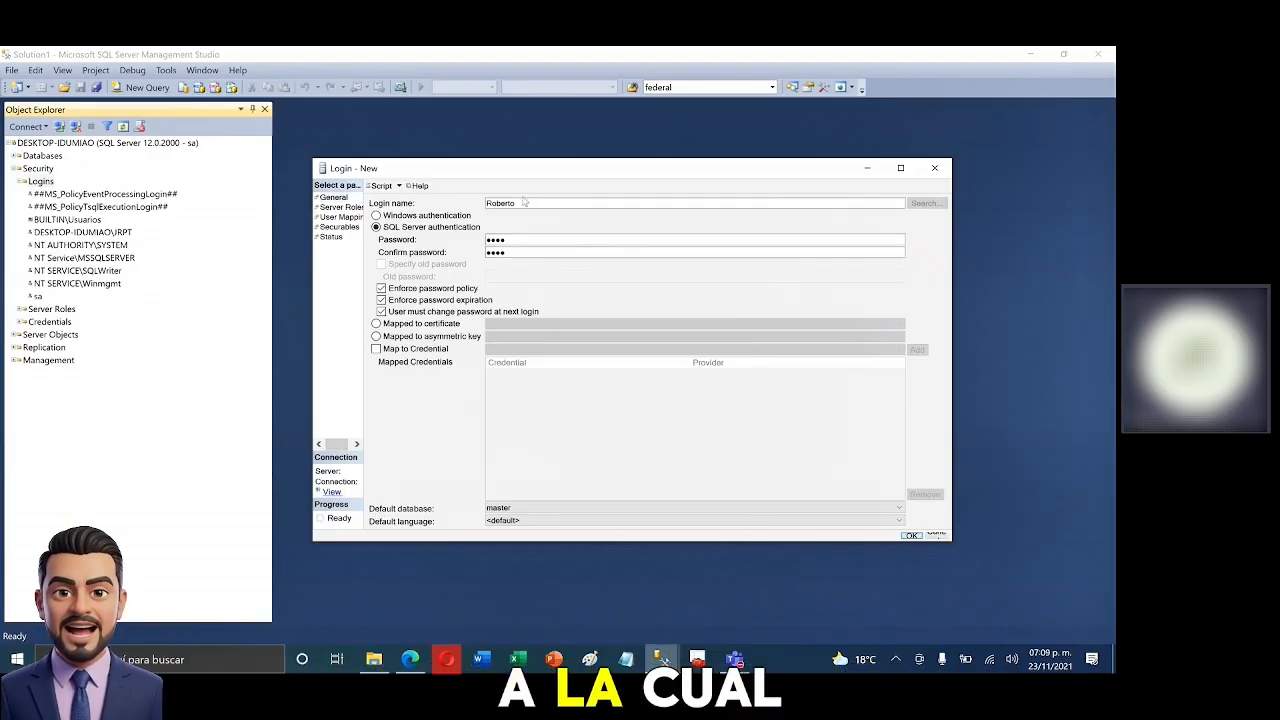
pyautogui.moveTo(517, 203); pyautogui.dragTo(465, 204)
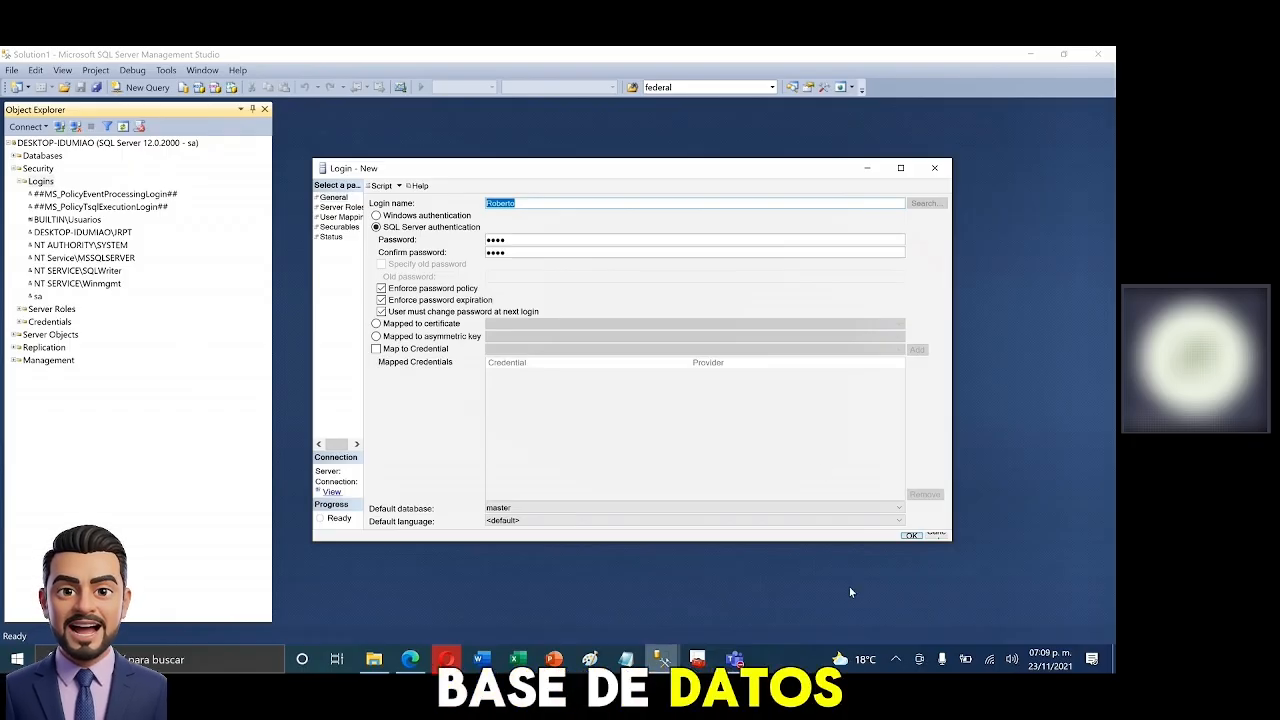
# - Pick Northwind from the Default database dropdown in place of master
pyautogui.click(899, 508)
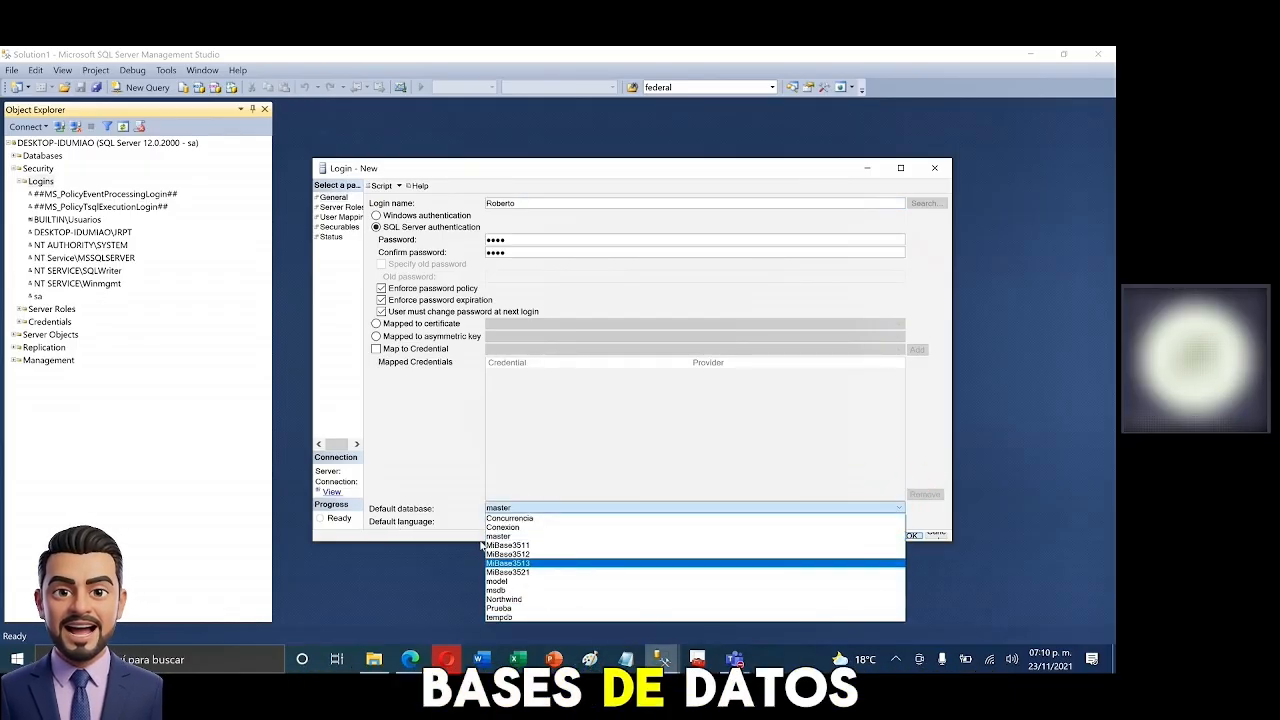
pyautogui.click(516, 600)
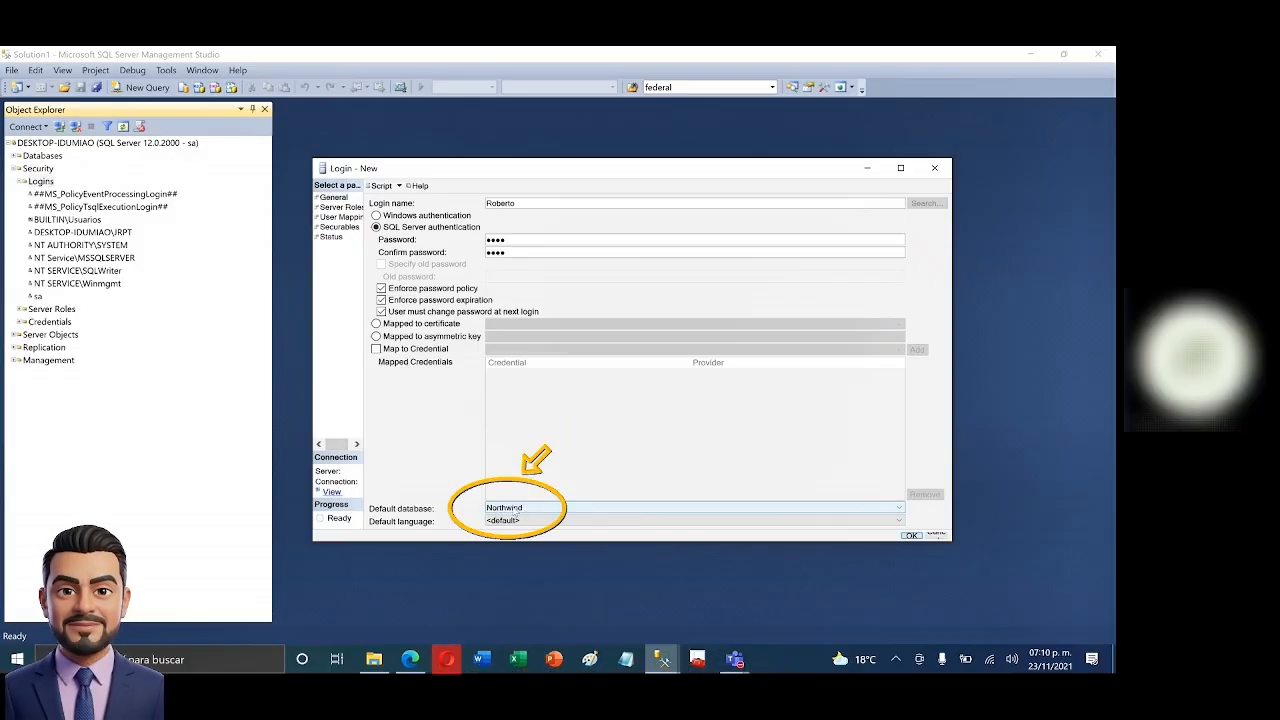
pyautogui.click(899, 523)
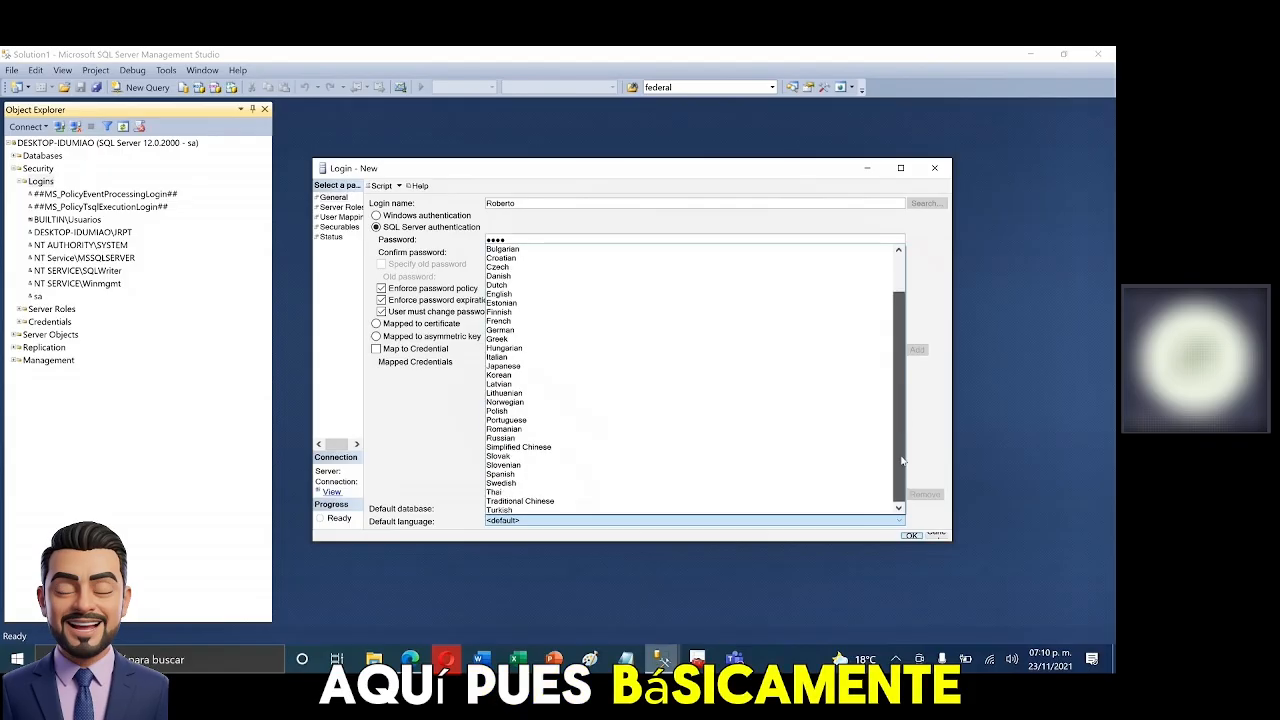
pyautogui.scroll(1, 903, 400)
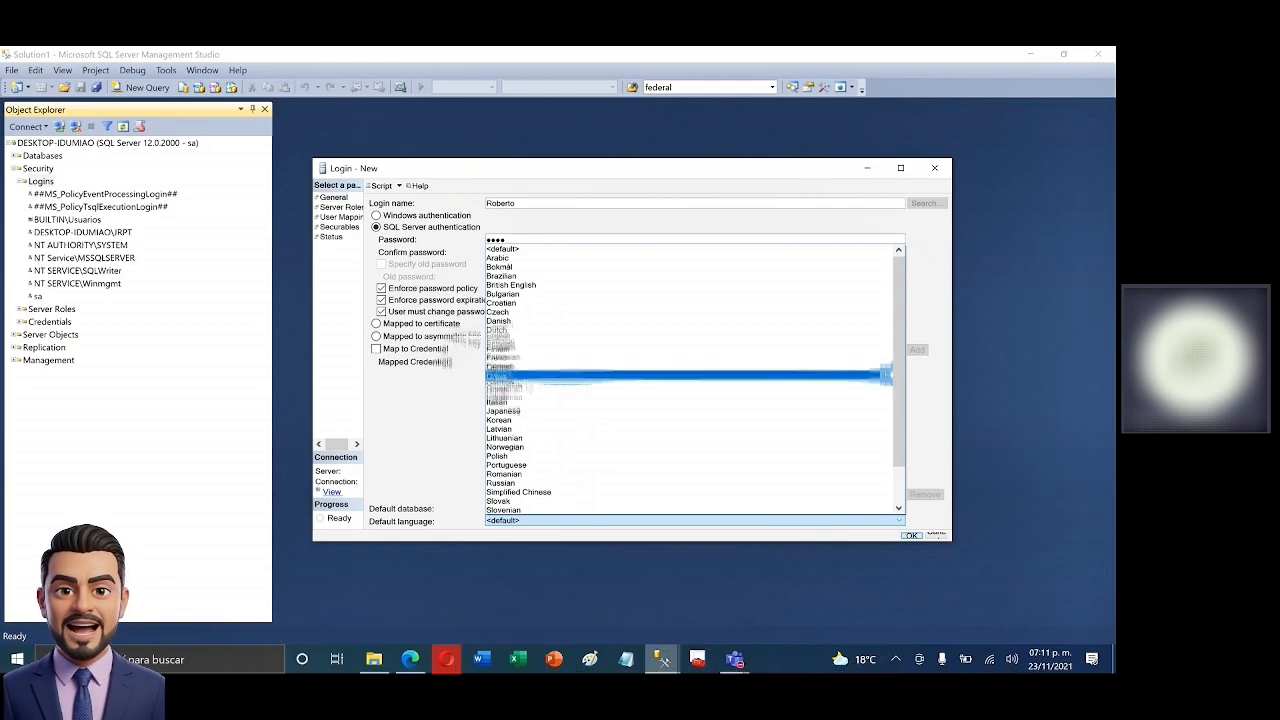
pyautogui.click(429, 423)
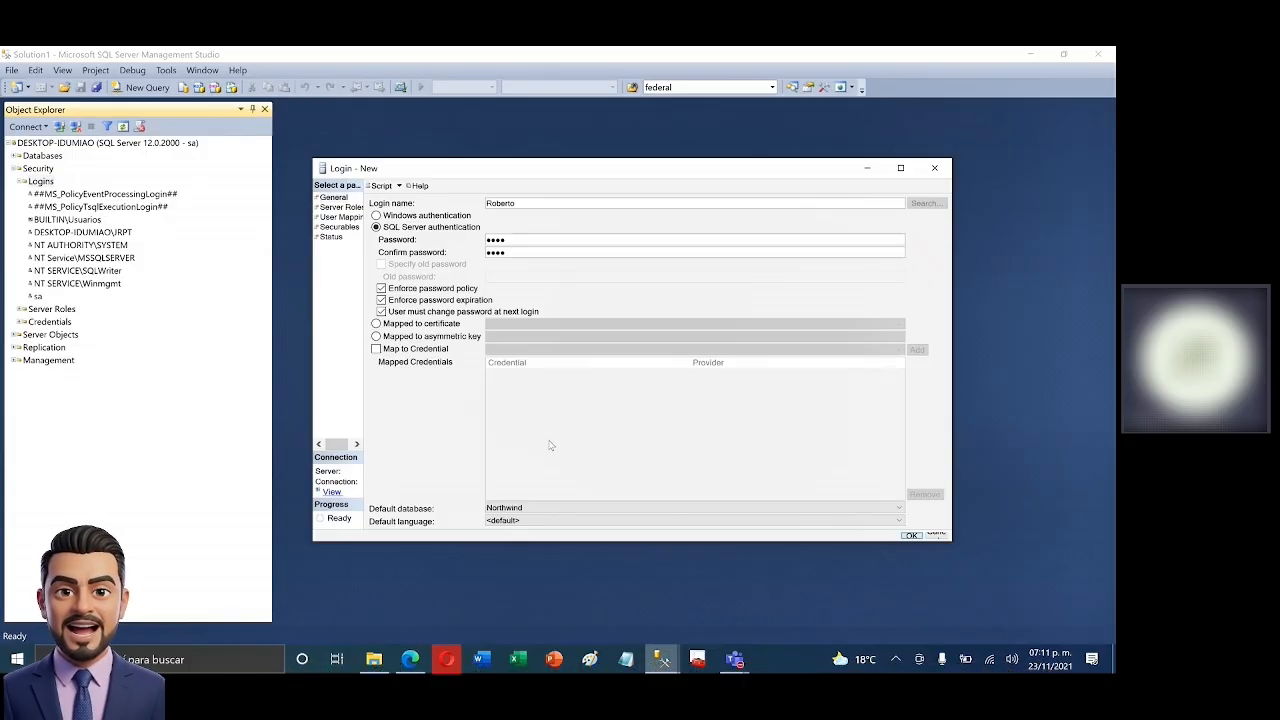
pyautogui.click(899, 509)
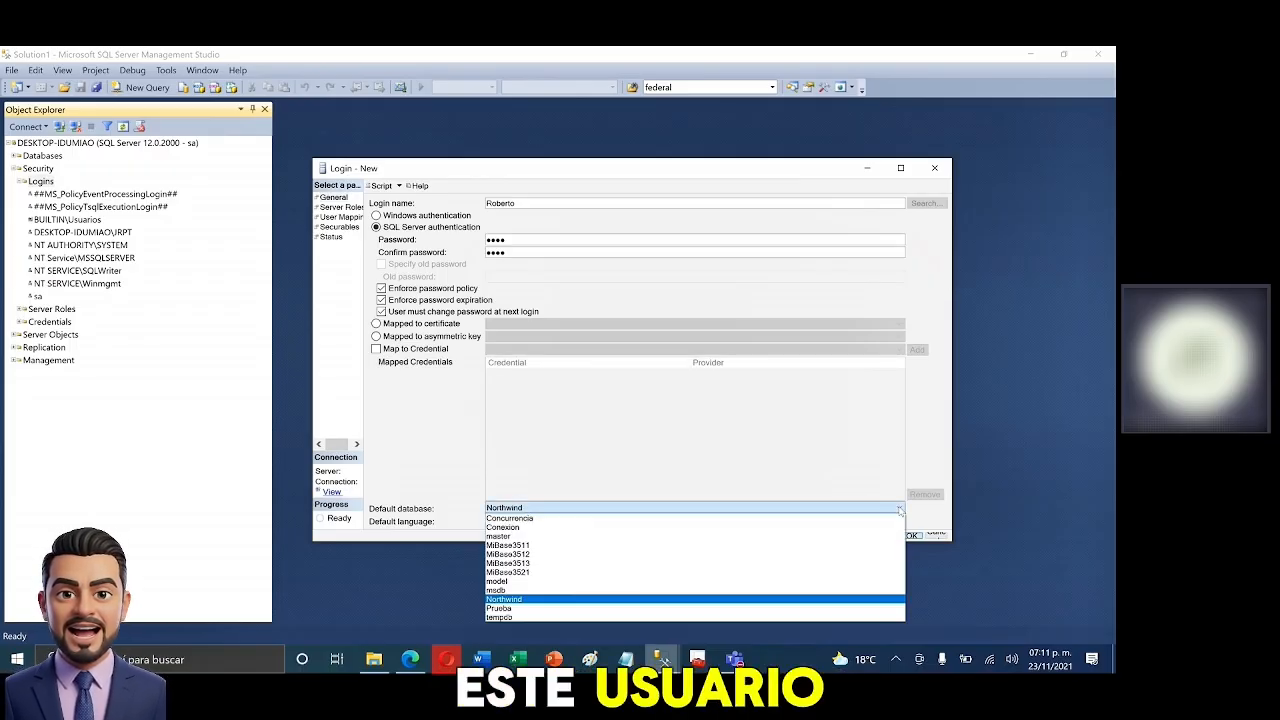
pyautogui.click(520, 599)
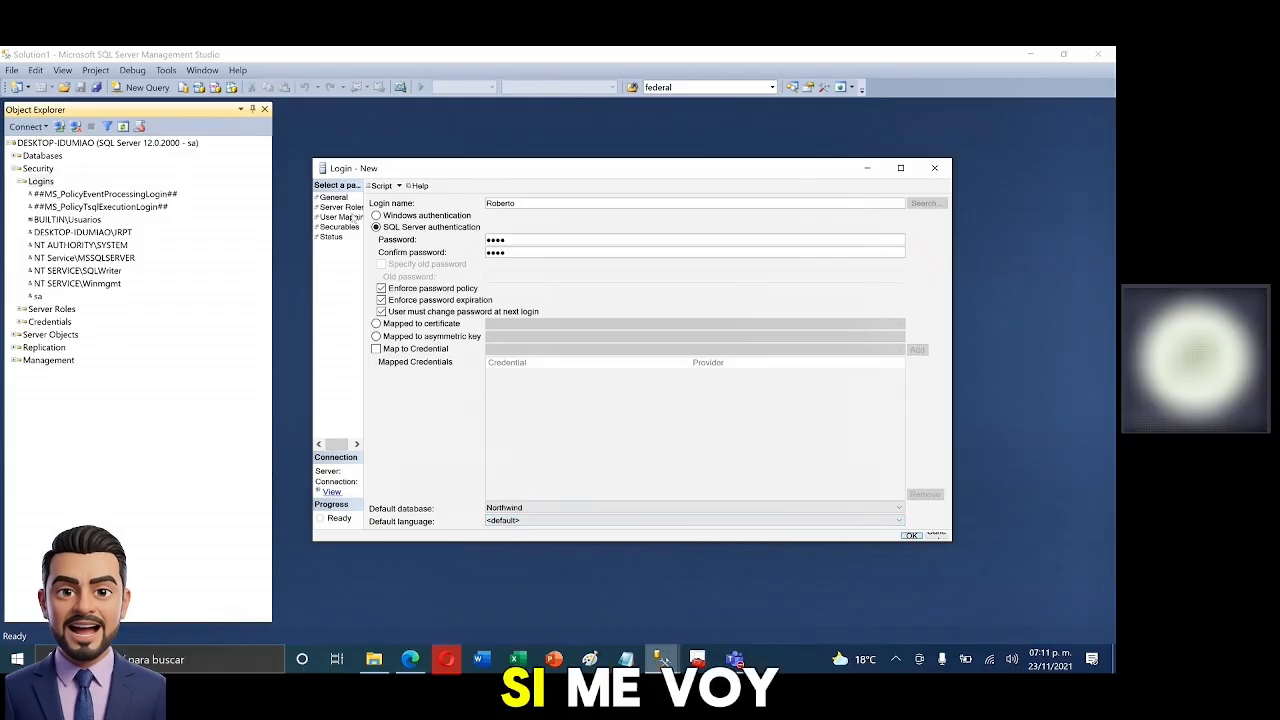
# - Show the Server Roles page and point out the diskadmin and setupadmin roles
pyautogui.click(341, 207)
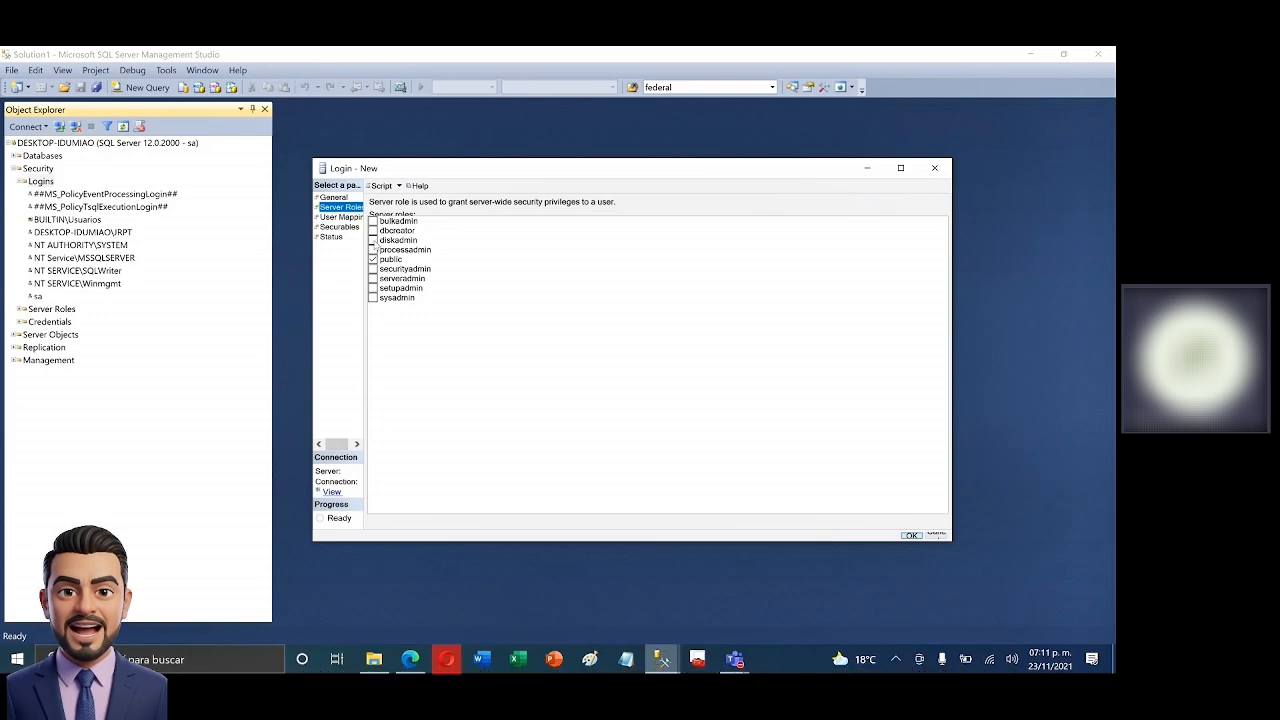
pyautogui.click(375, 242)
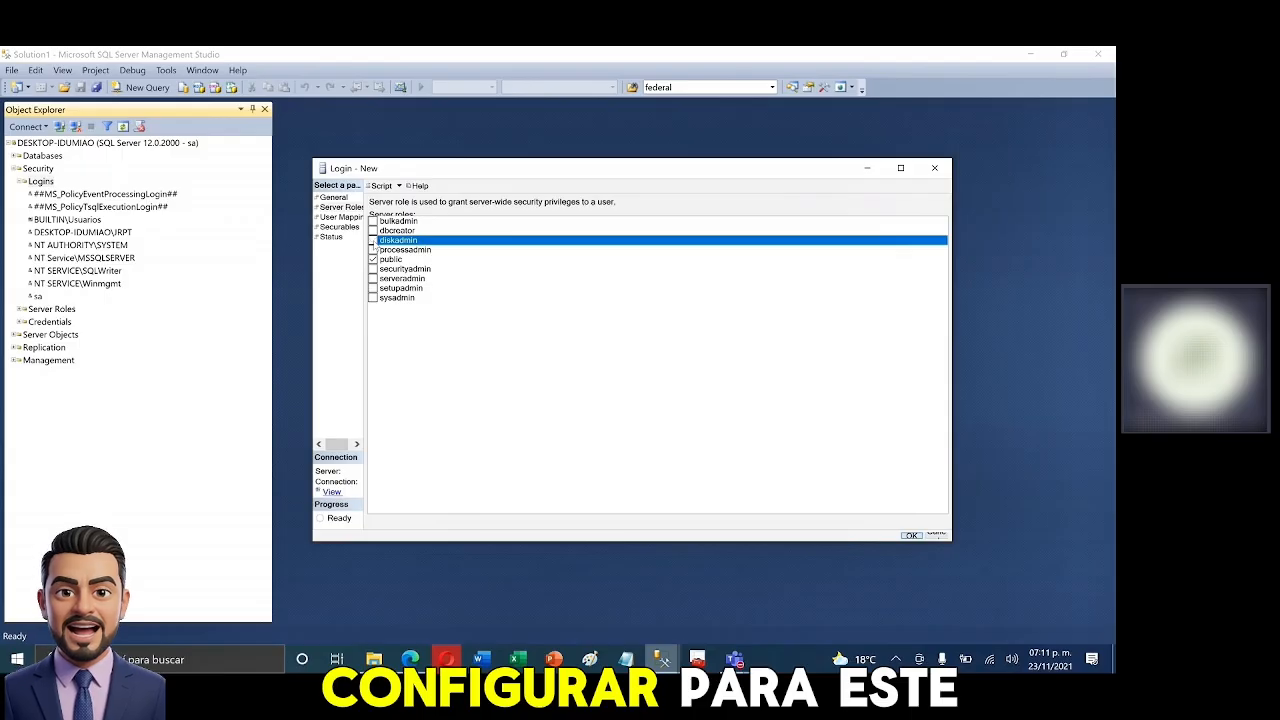
pyautogui.click(374, 289)
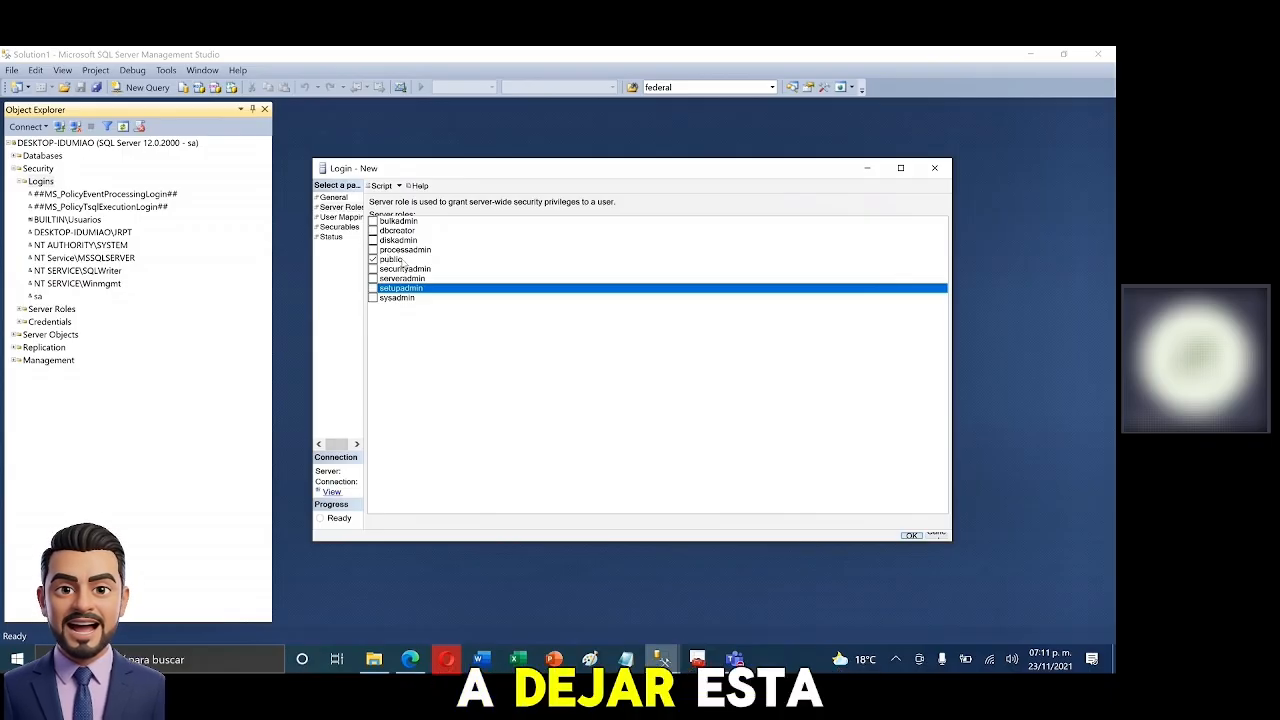
# - Highlight the '3.4 Roles' topic in the syllabus PDF in Edge, then minimise the browser
pyautogui.click(426, 656)
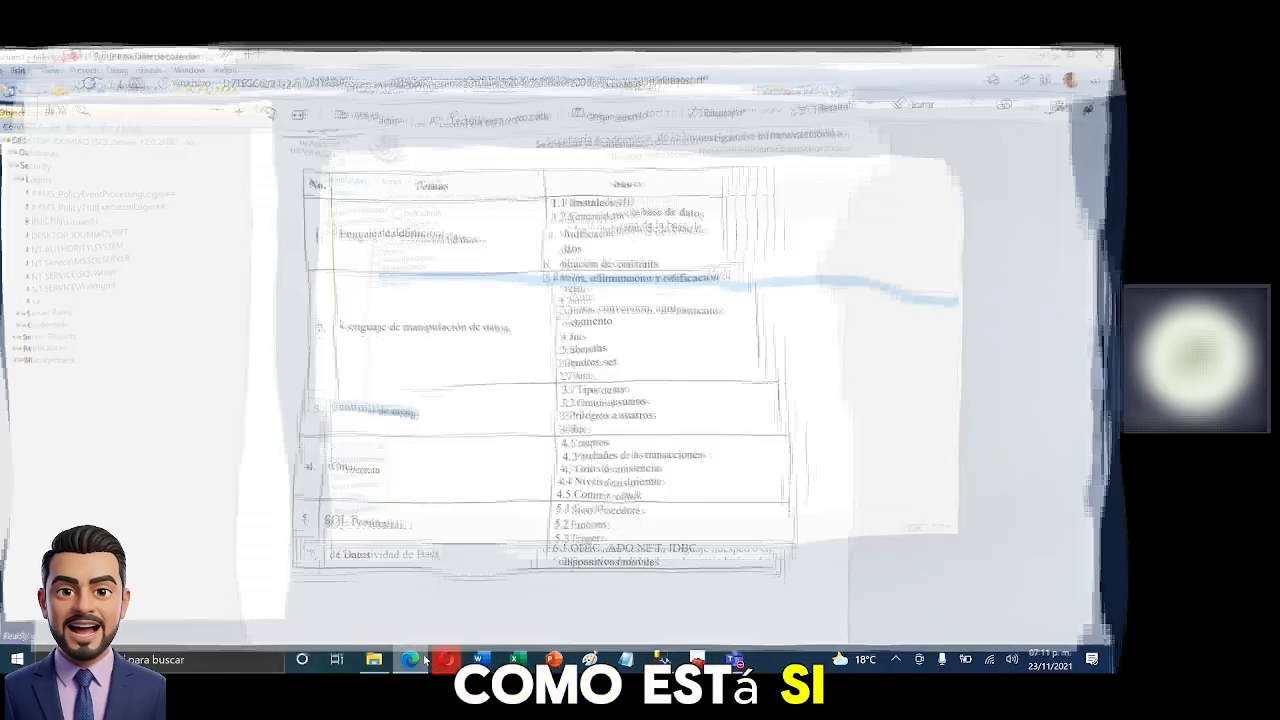
pyautogui.moveTo(556, 431); pyautogui.dragTo(600, 431)
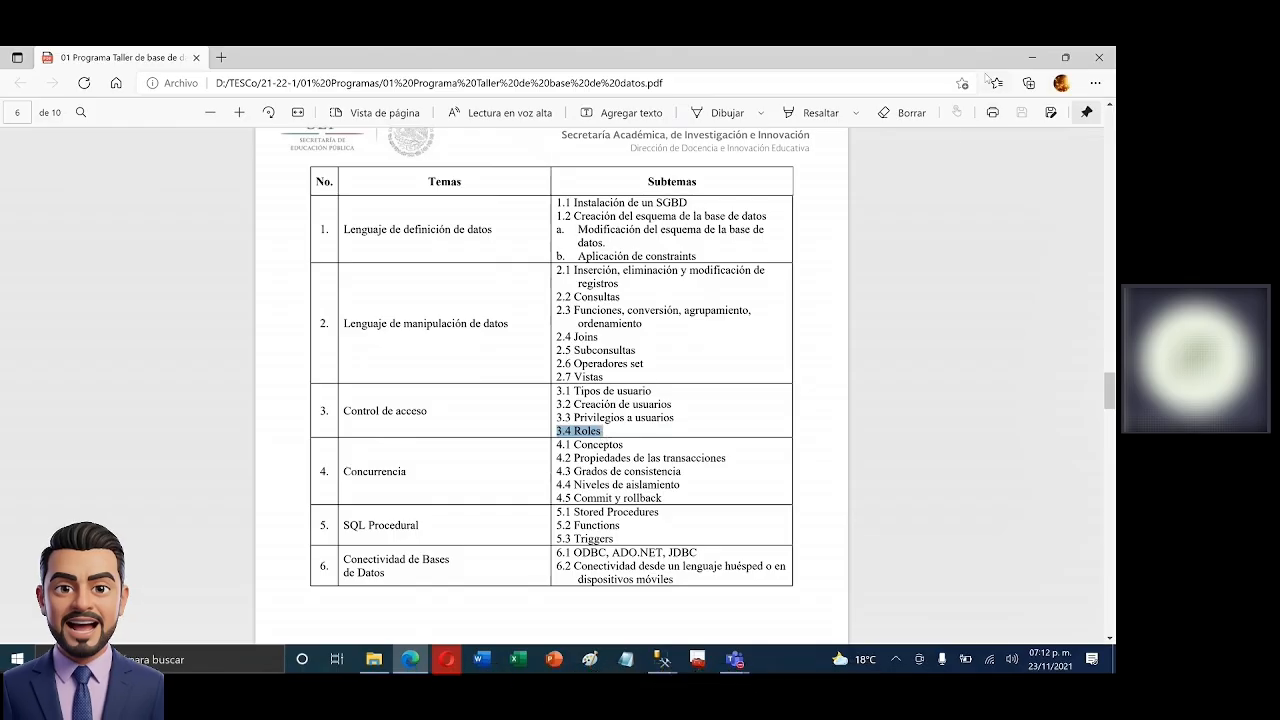
pyautogui.click(1032, 58)
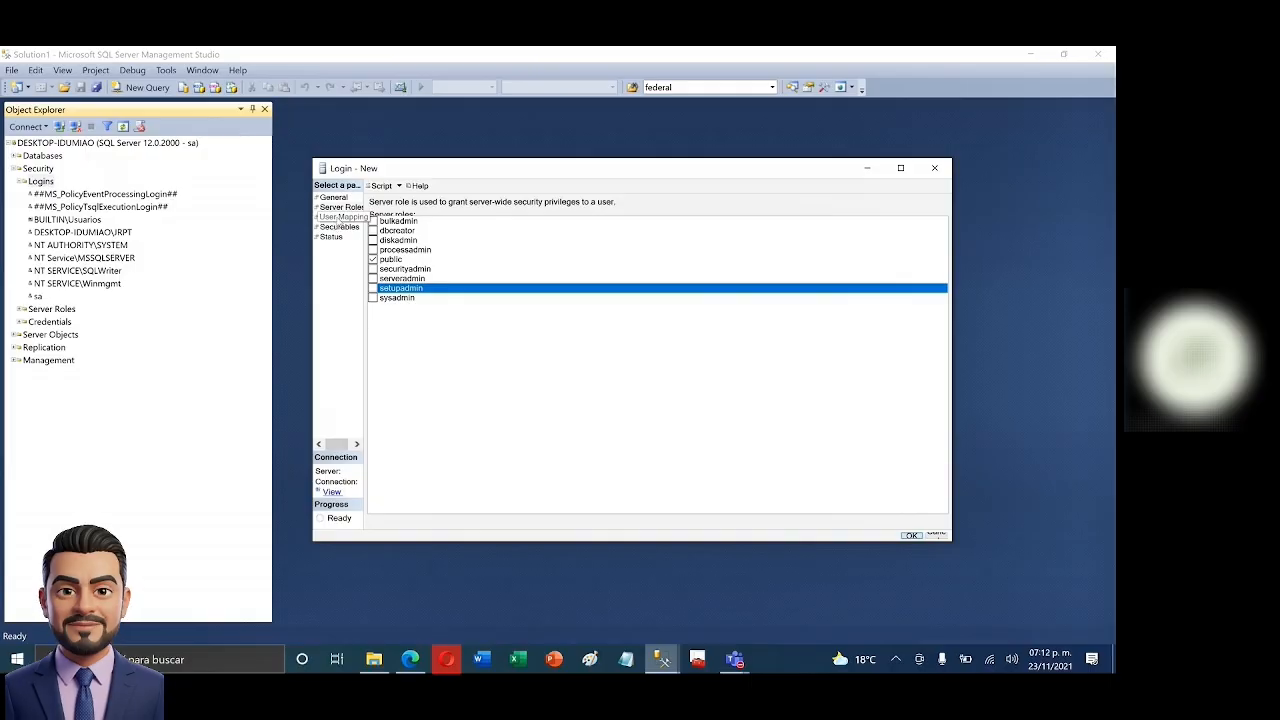
# - Alternate between User Mapping and General, reselecting Northwind as default database, ending on User Mapping
pyautogui.click(341, 217)
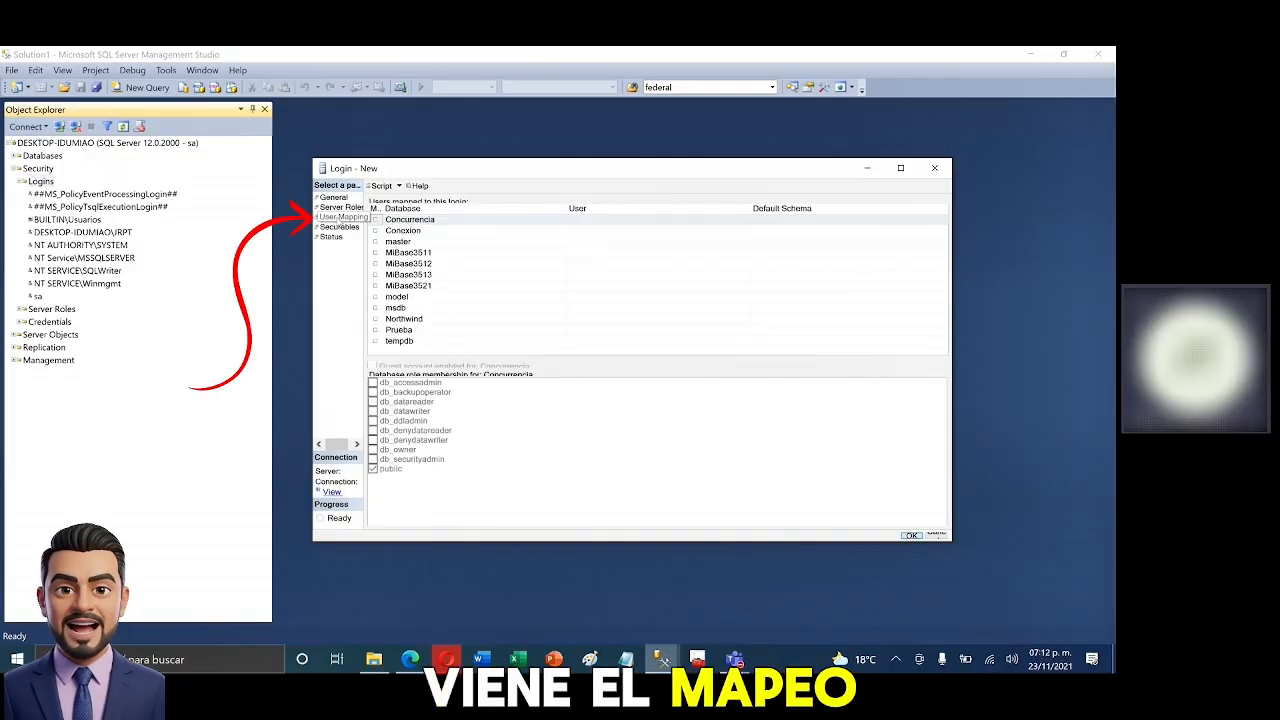
pyautogui.click(340, 219)
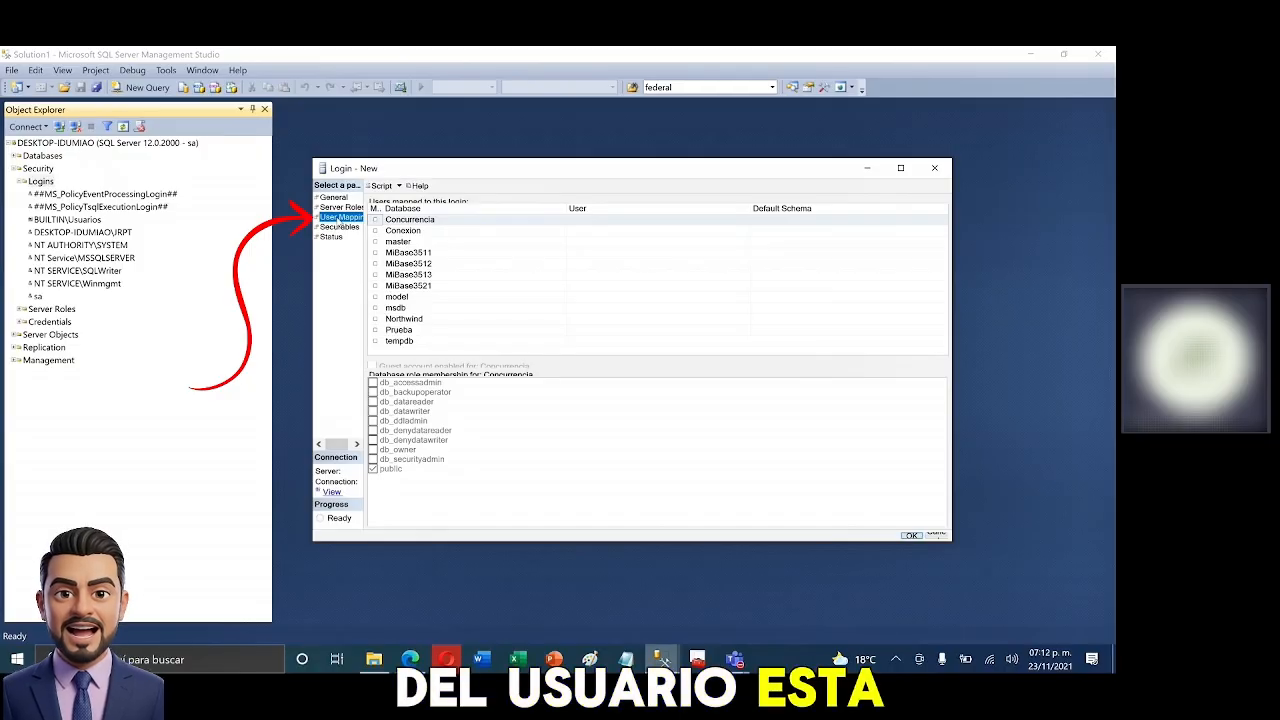
pyautogui.click(333, 197)
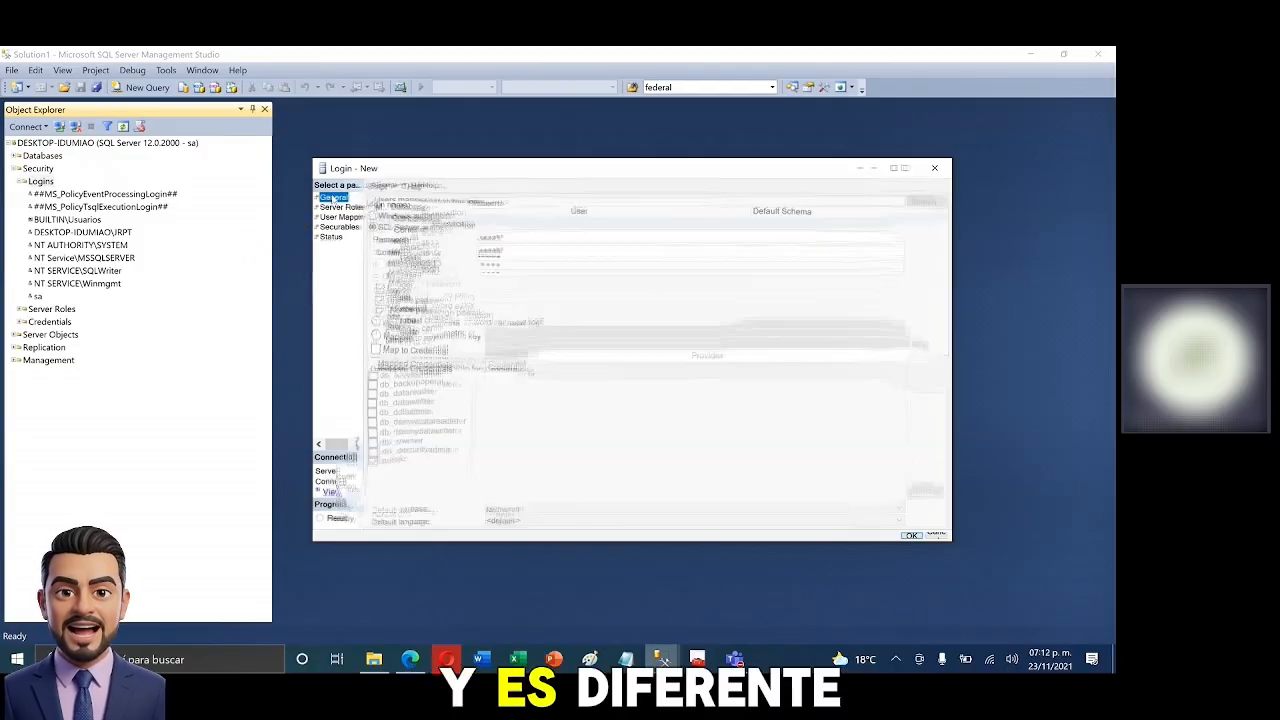
pyautogui.click(514, 510)
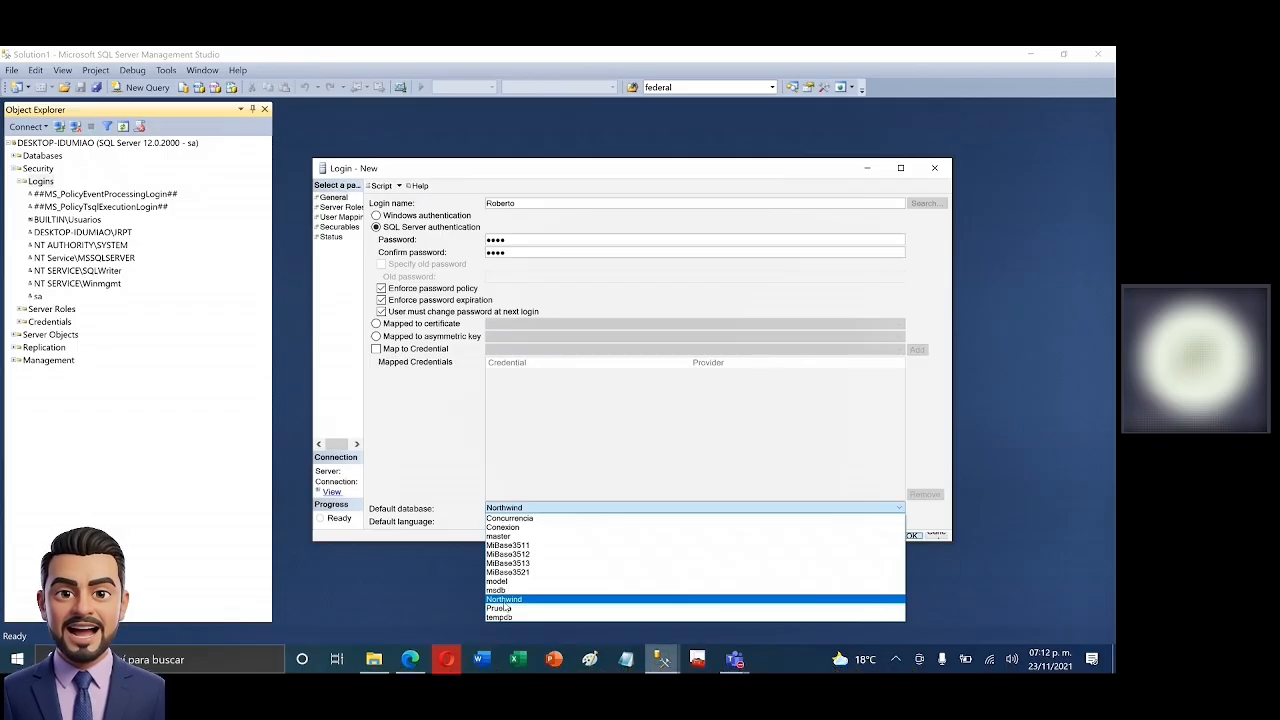
pyautogui.click(504, 599)
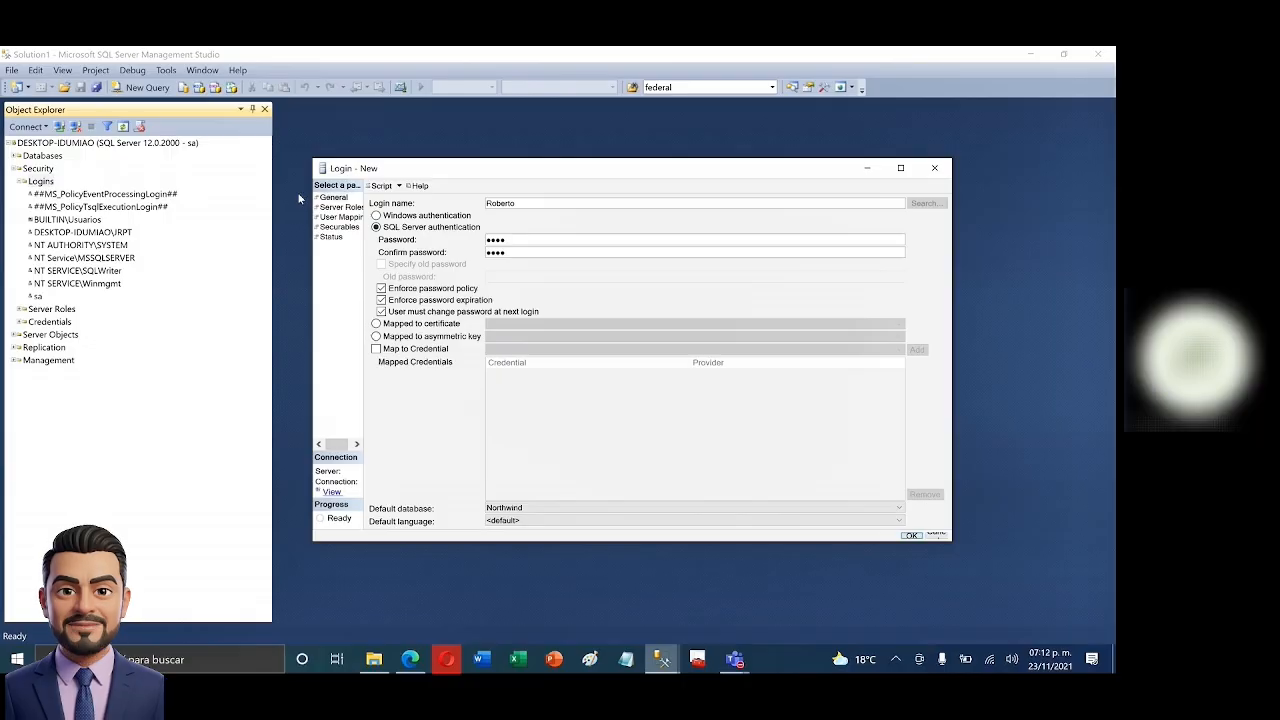
pyautogui.click(343, 217)
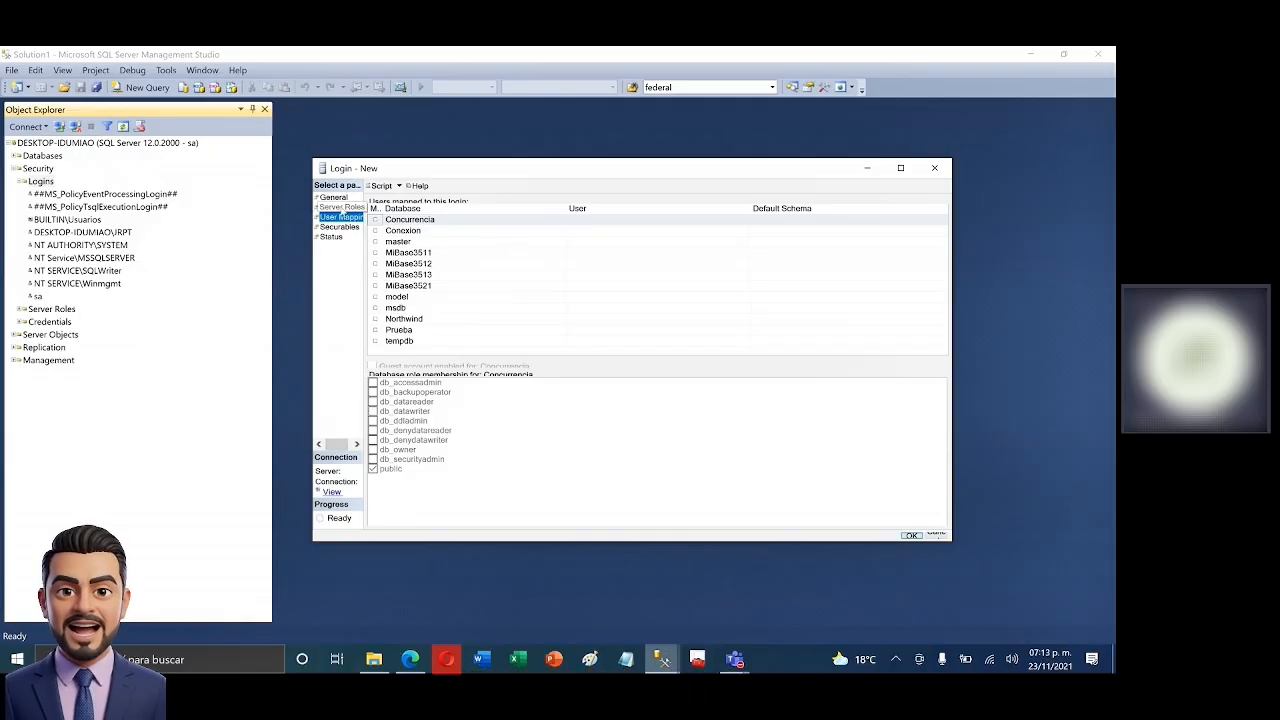
pyautogui.click(332, 197)
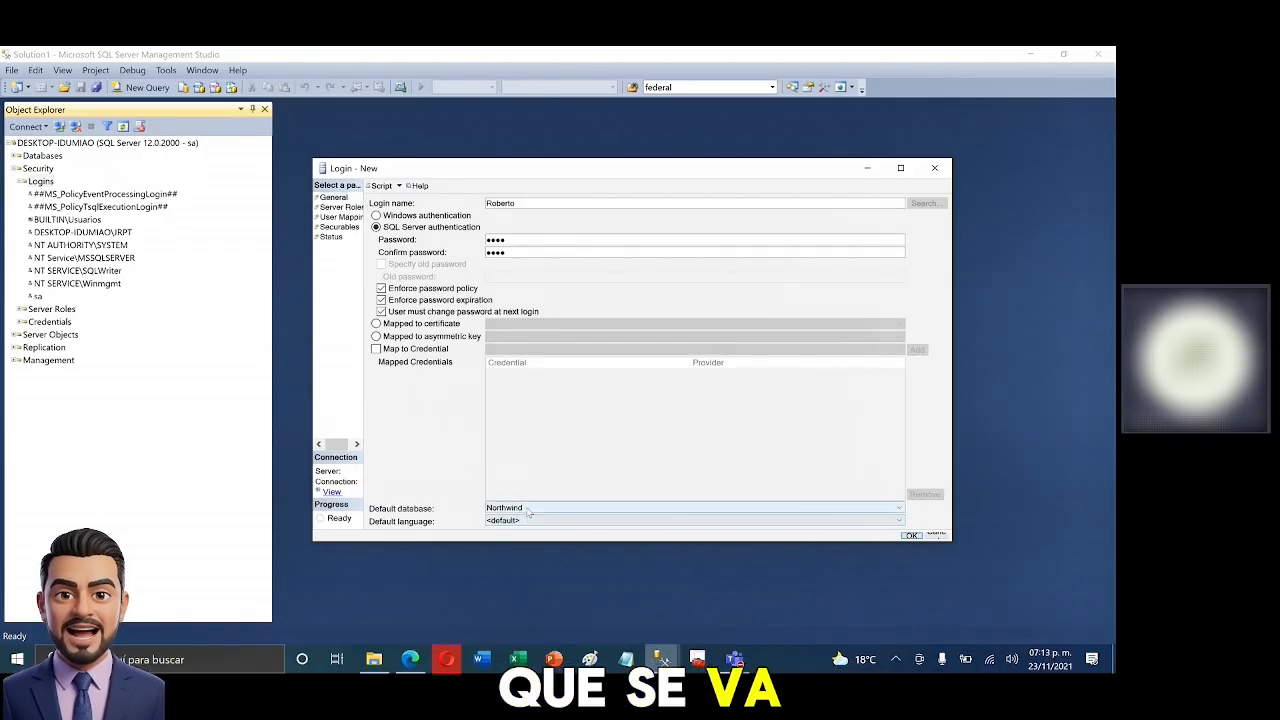
pyautogui.click(578, 508)
pyautogui.click(503, 598)
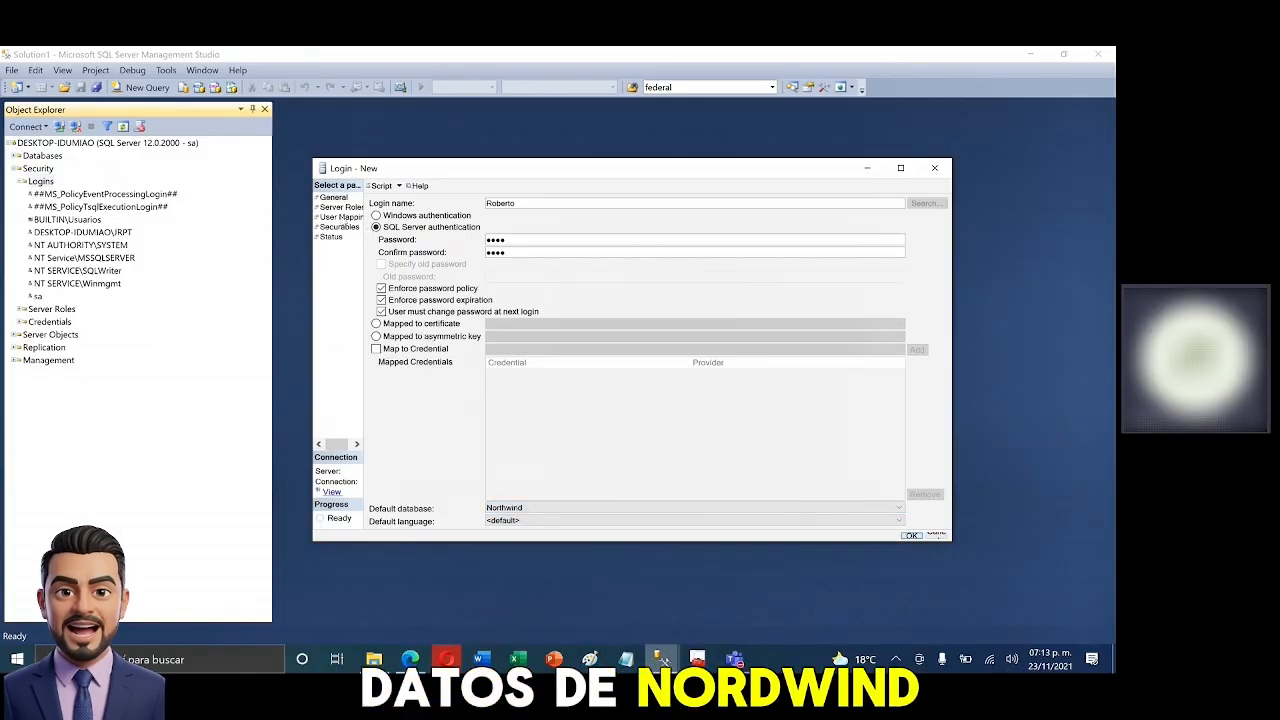
pyautogui.click(341, 217)
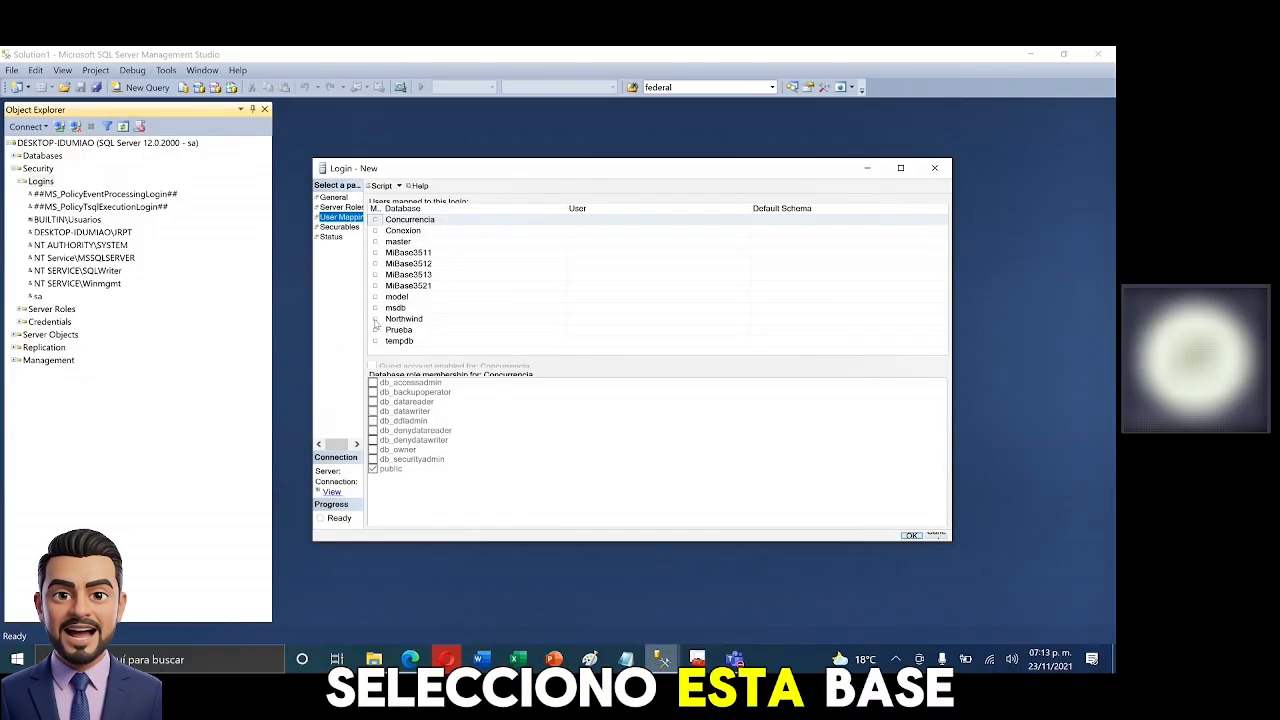
pyautogui.click(375, 319)
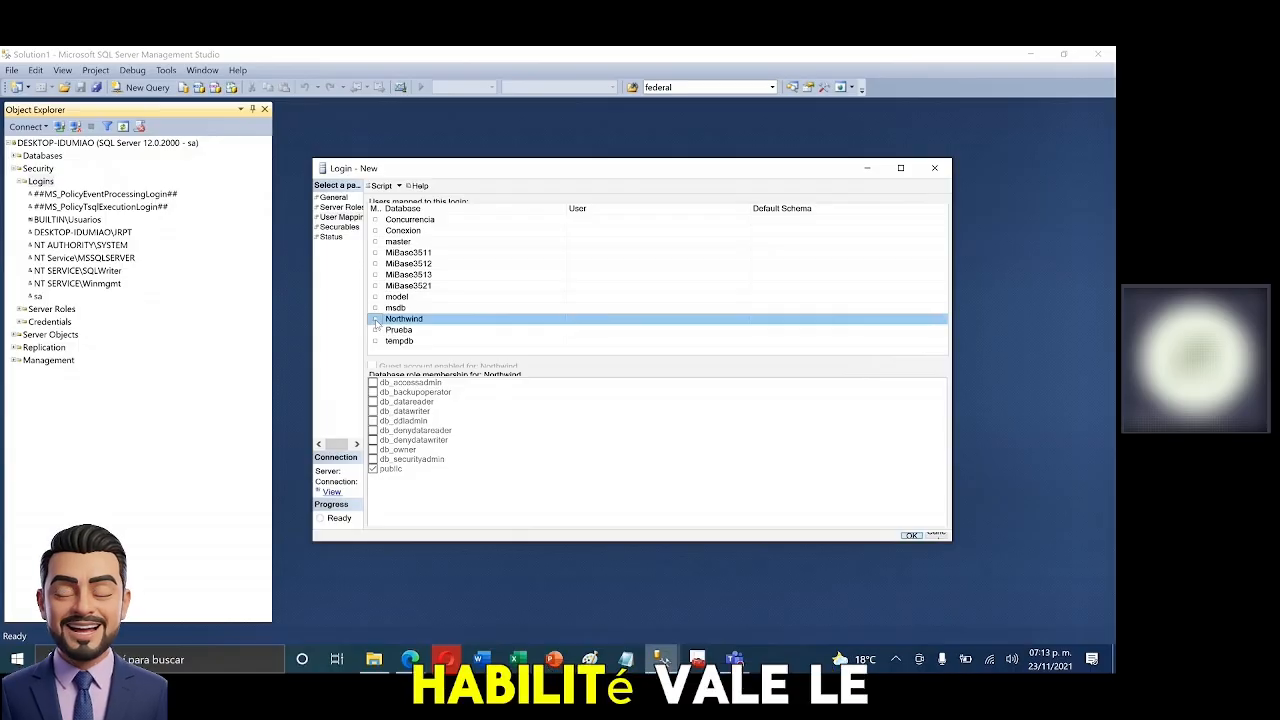
pyautogui.click(375, 319)
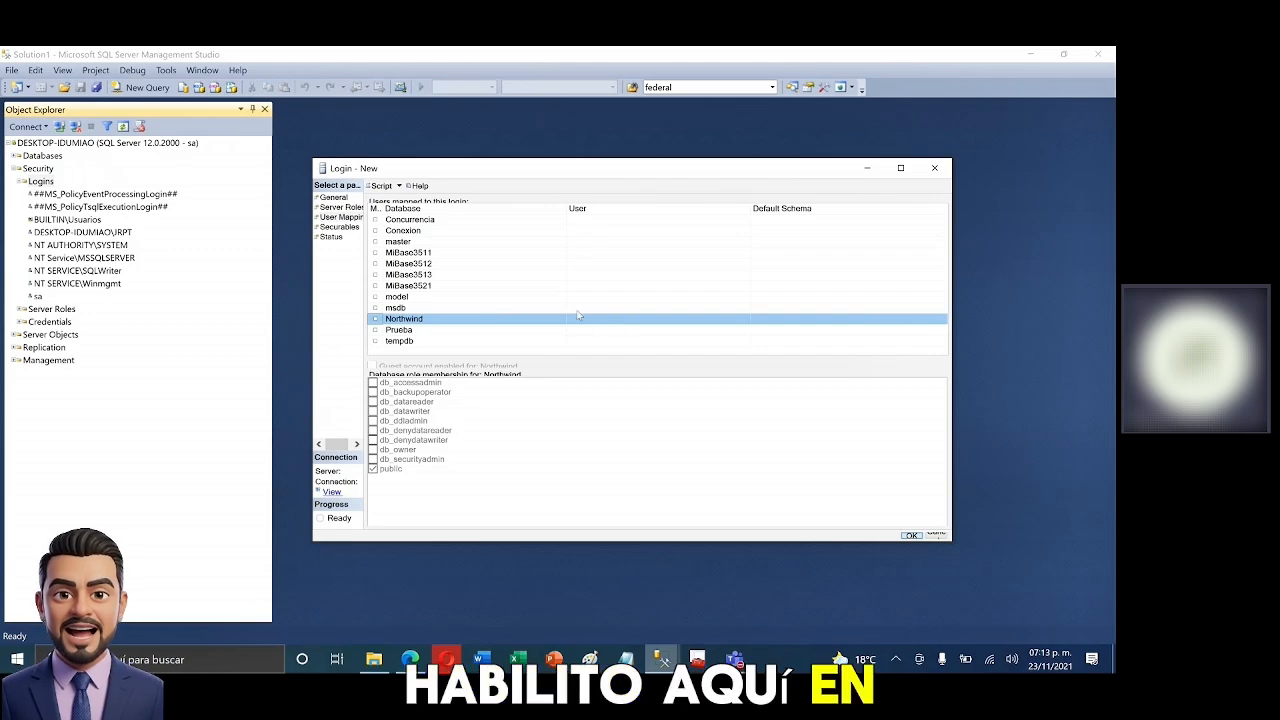
pyautogui.click(375, 319)
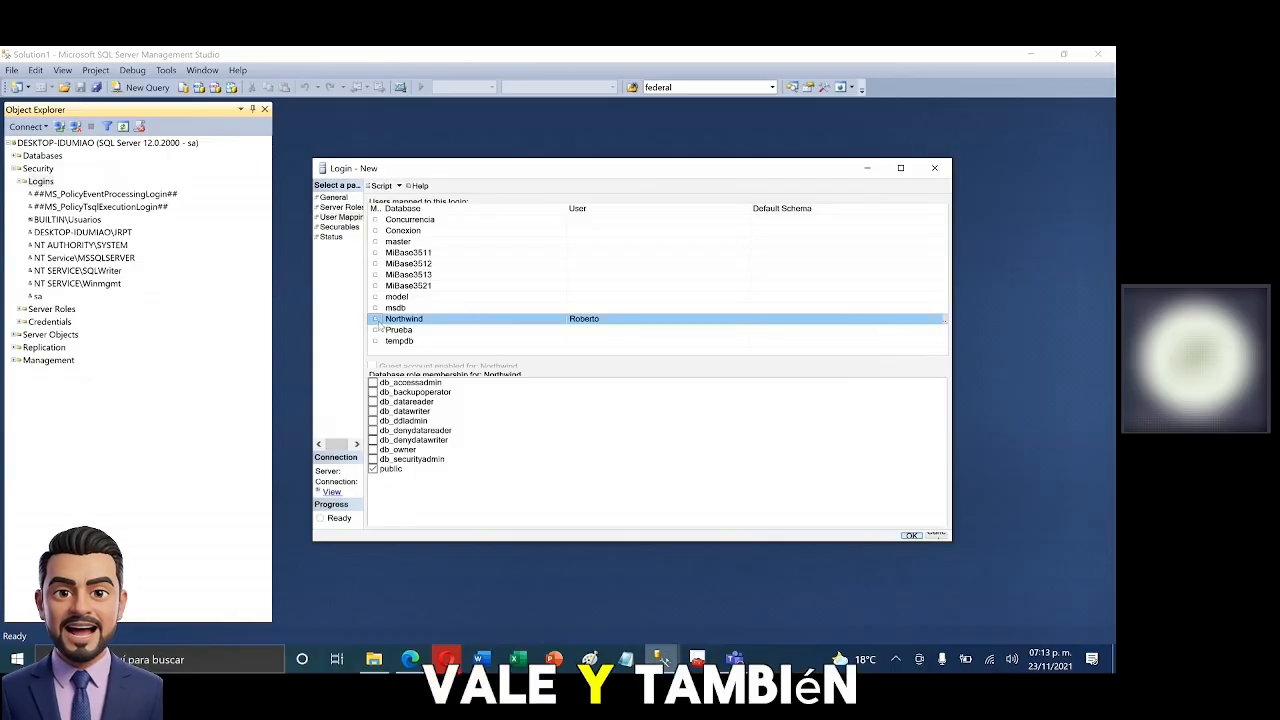
pyautogui.click(376, 319)
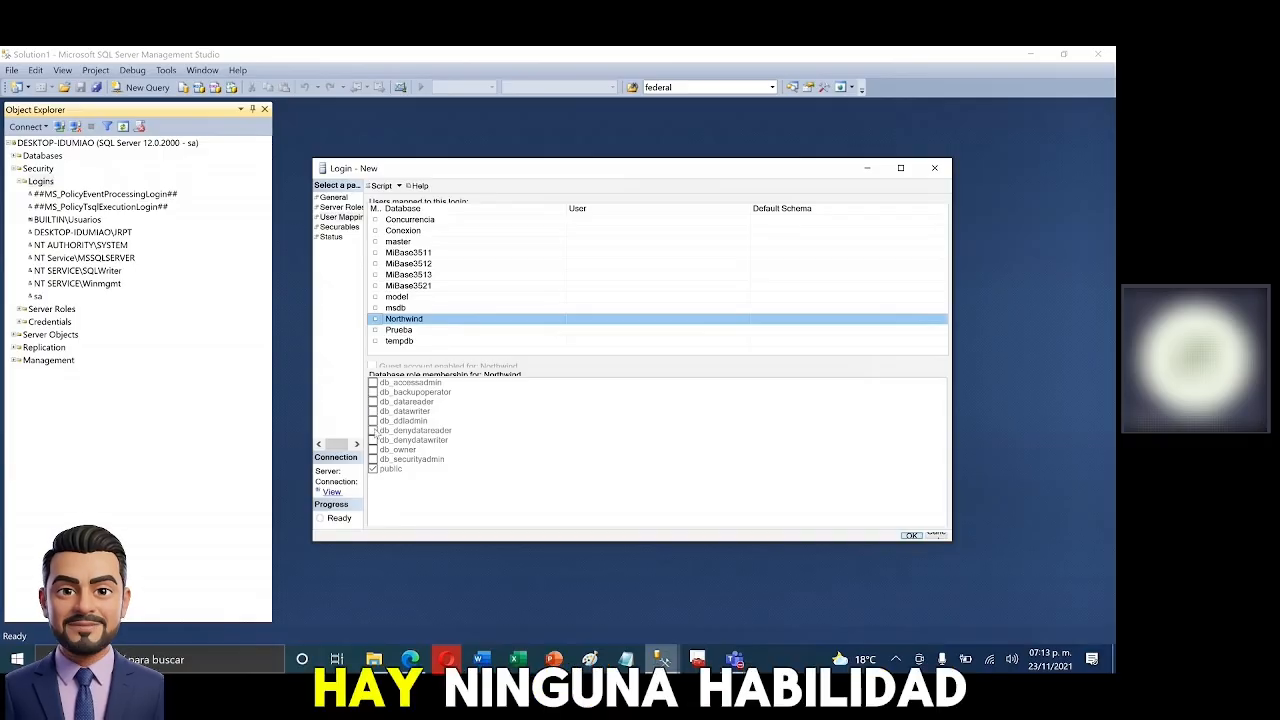
pyautogui.click(375, 319)
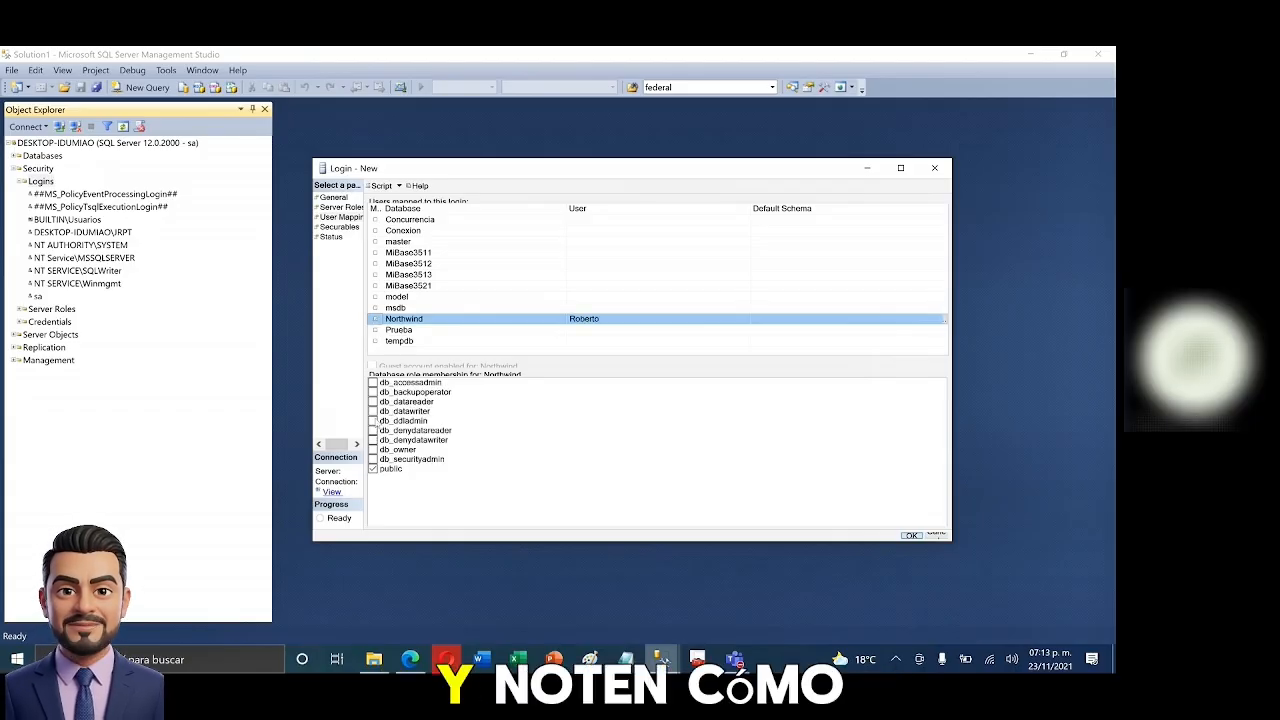
# - Tick the db_owner role membership for Northwind, then return to the Server Roles page
pyautogui.click(374, 421)
pyautogui.click(374, 421)
pyautogui.click(374, 411)
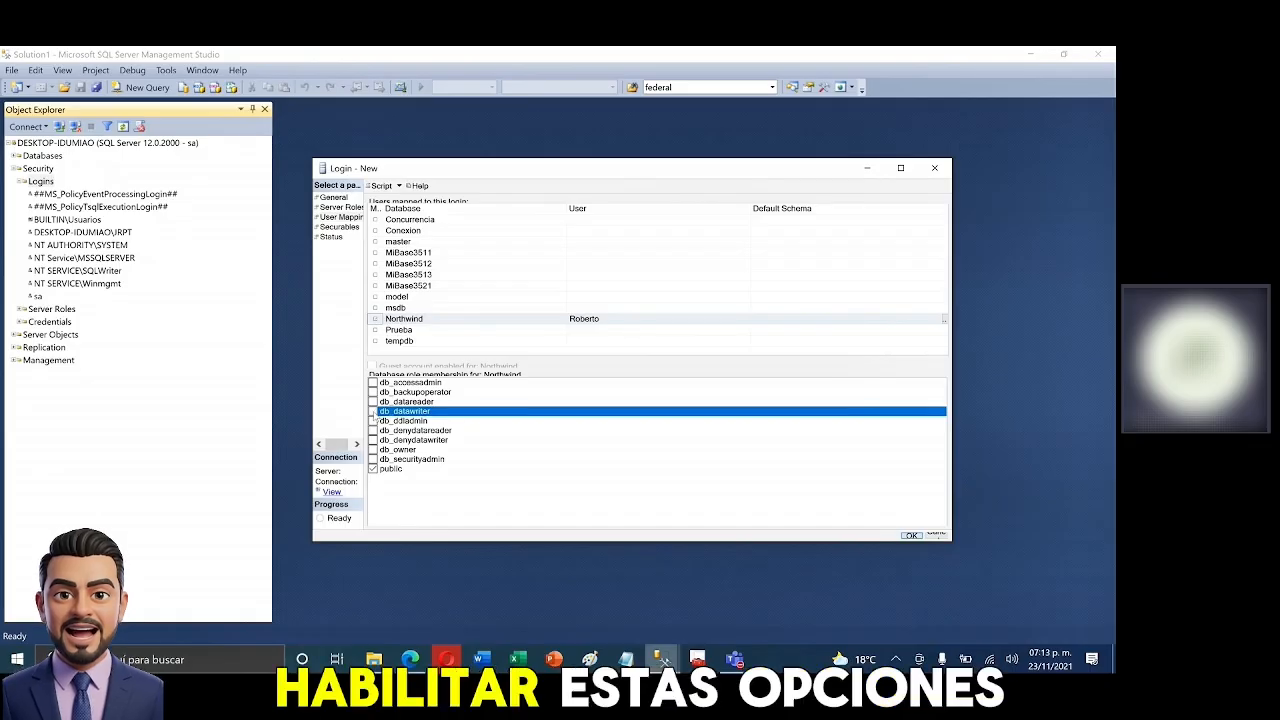
pyautogui.click(374, 401)
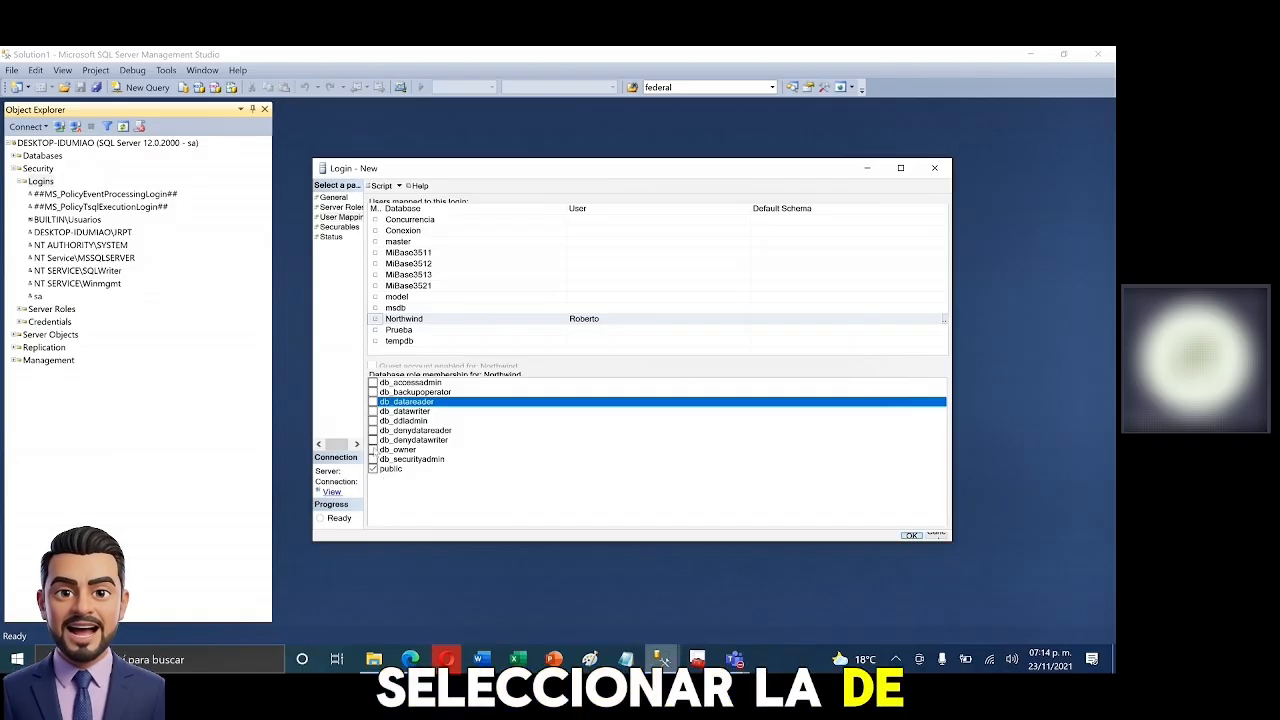
pyautogui.click(373, 450)
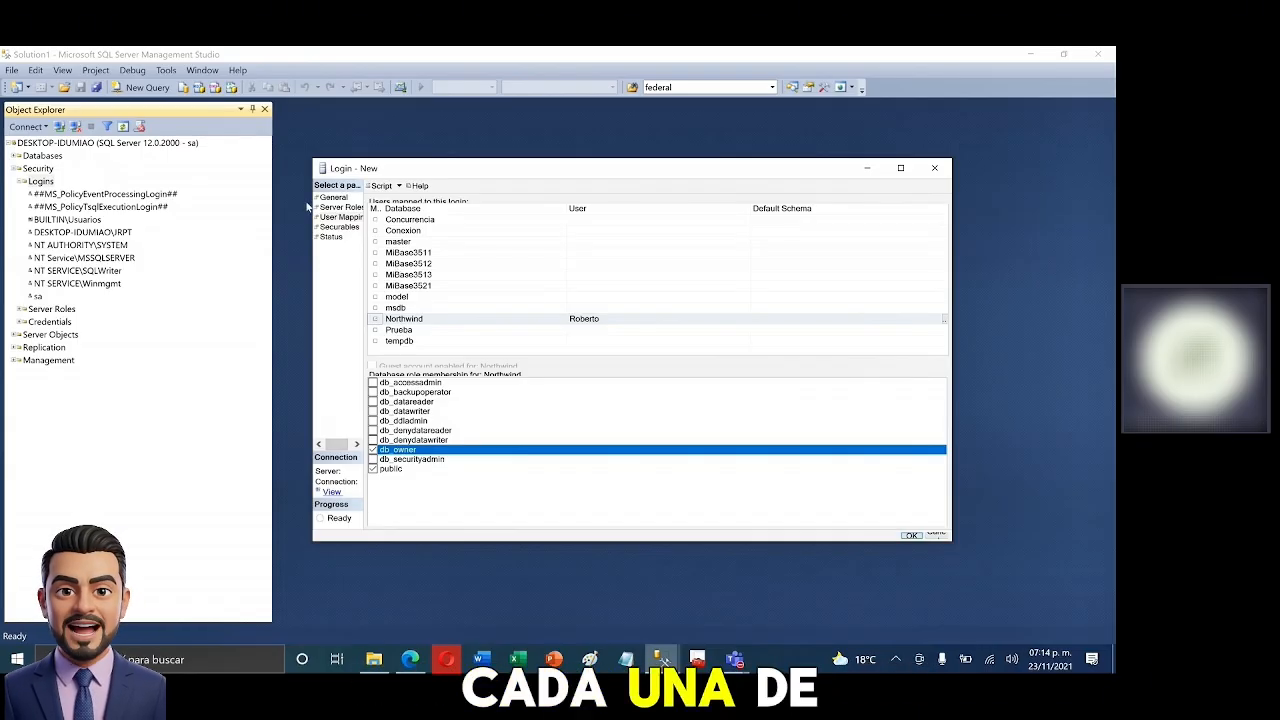
pyautogui.click(341, 207)
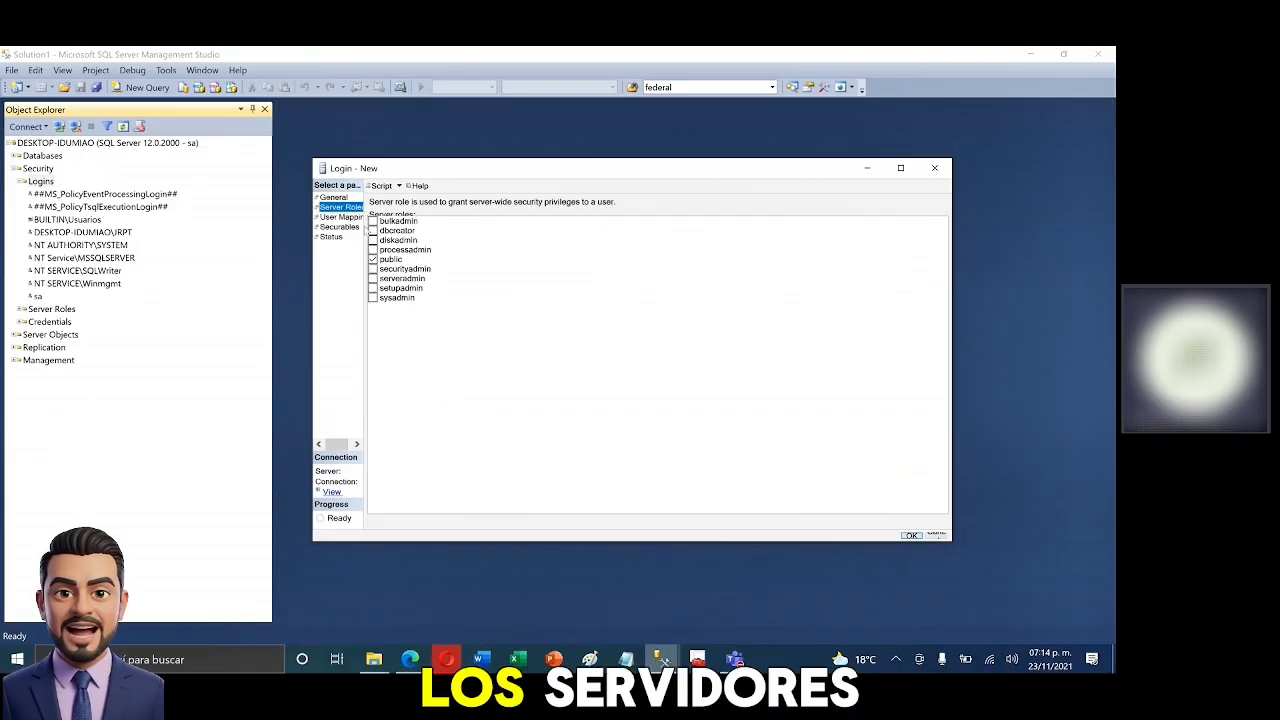
# - Review the Securables page, then the Status page showing connection granted and login enabled
pyautogui.click(339, 228)
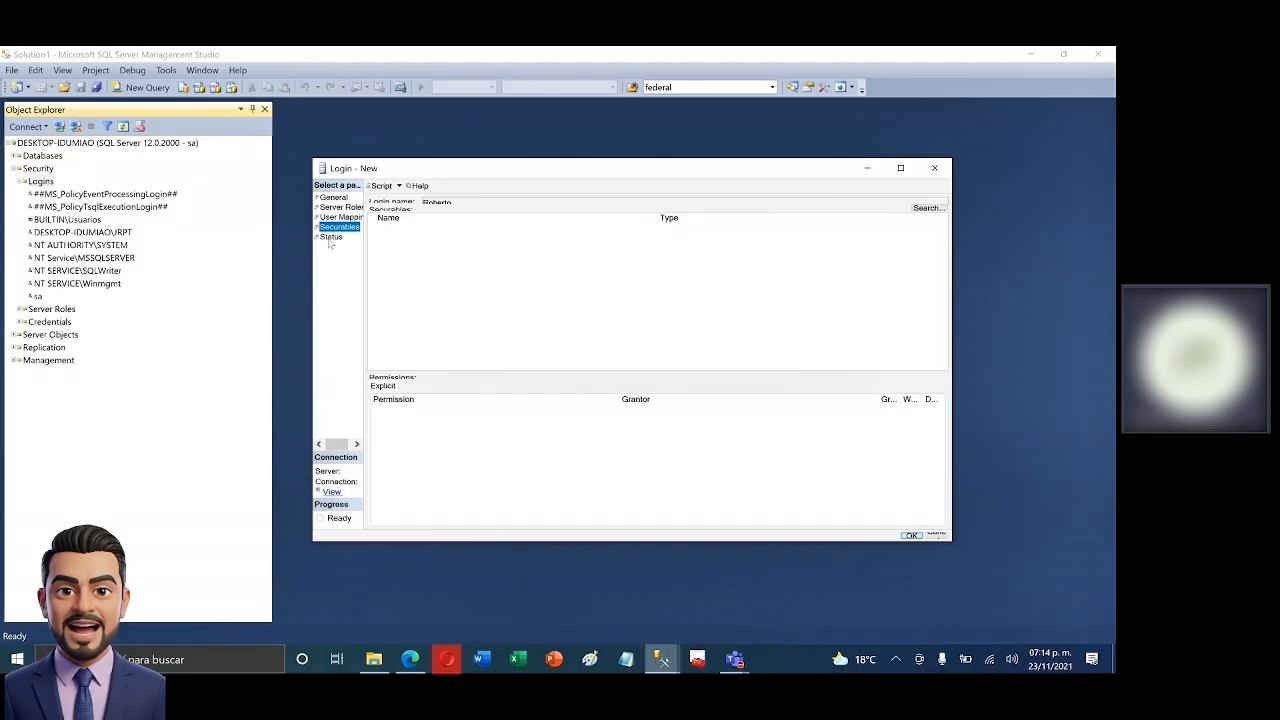
pyautogui.click(330, 239)
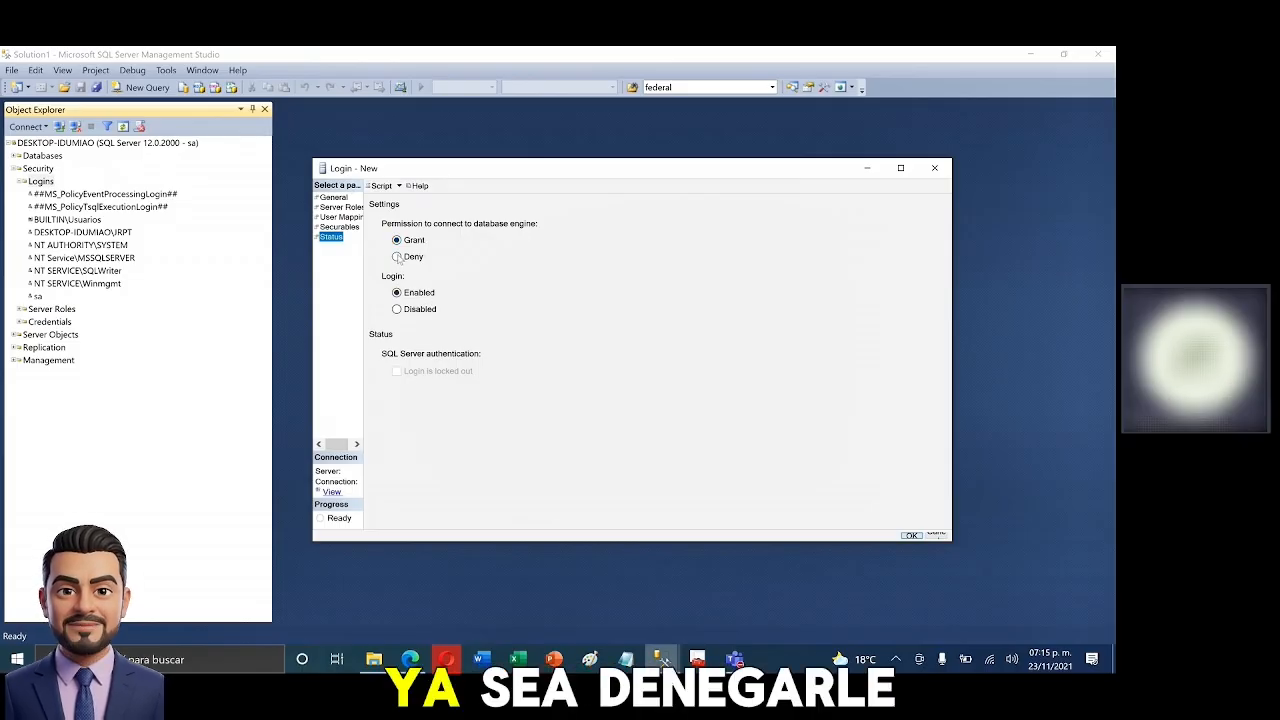
pyautogui.click(397, 257)
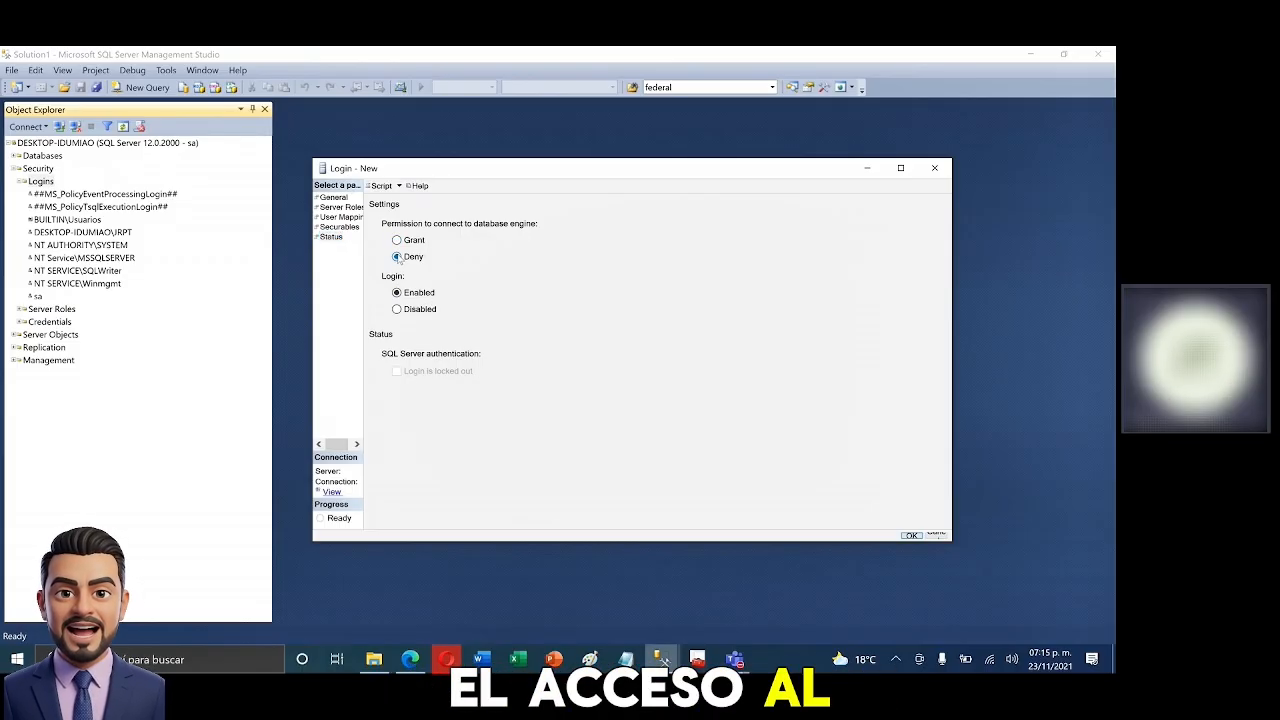
pyautogui.click(398, 311)
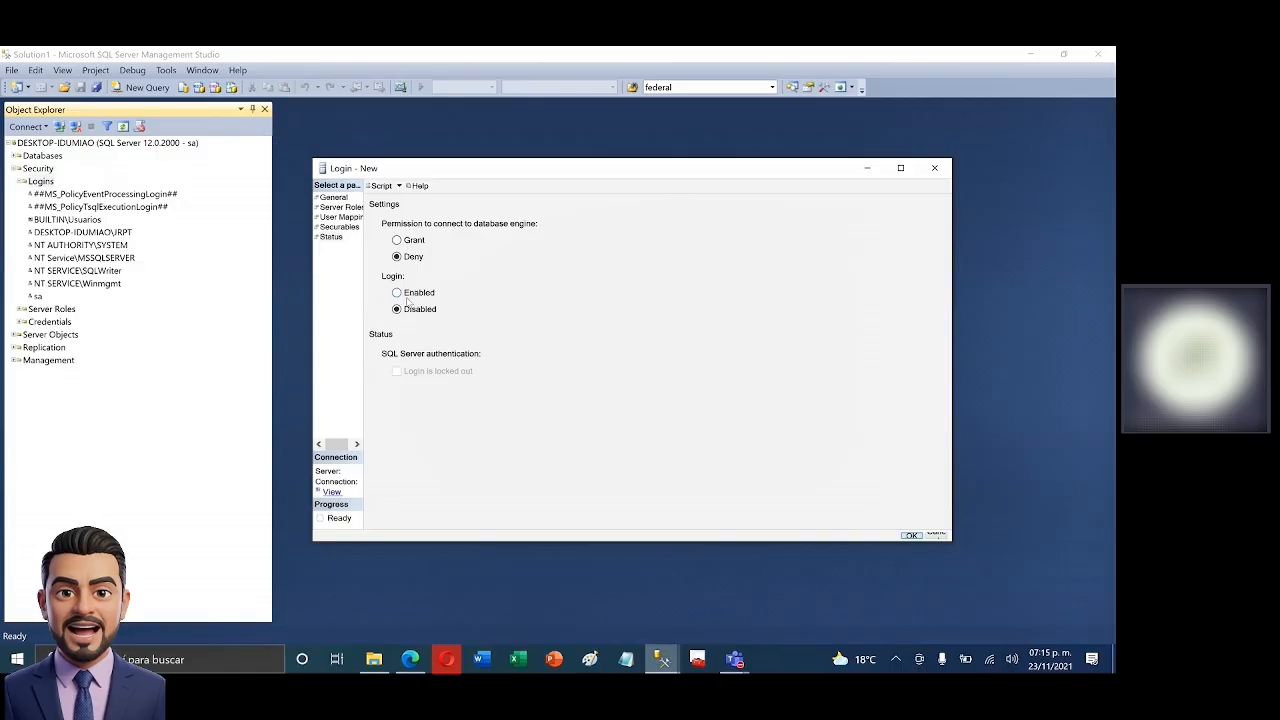
pyautogui.click(397, 241)
pyautogui.click(397, 293)
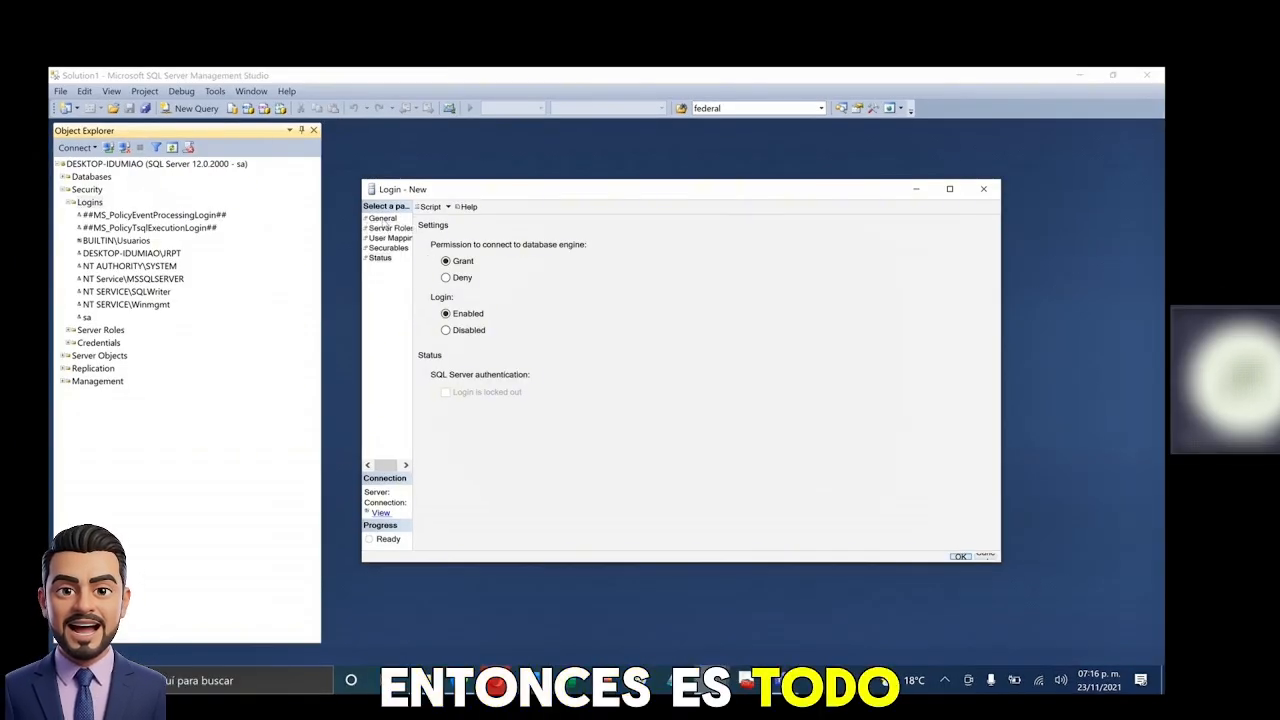
# - Reconfirm Northwind as default database, check Northwind role mappings and Status, then return to General
pyautogui.click(382, 218)
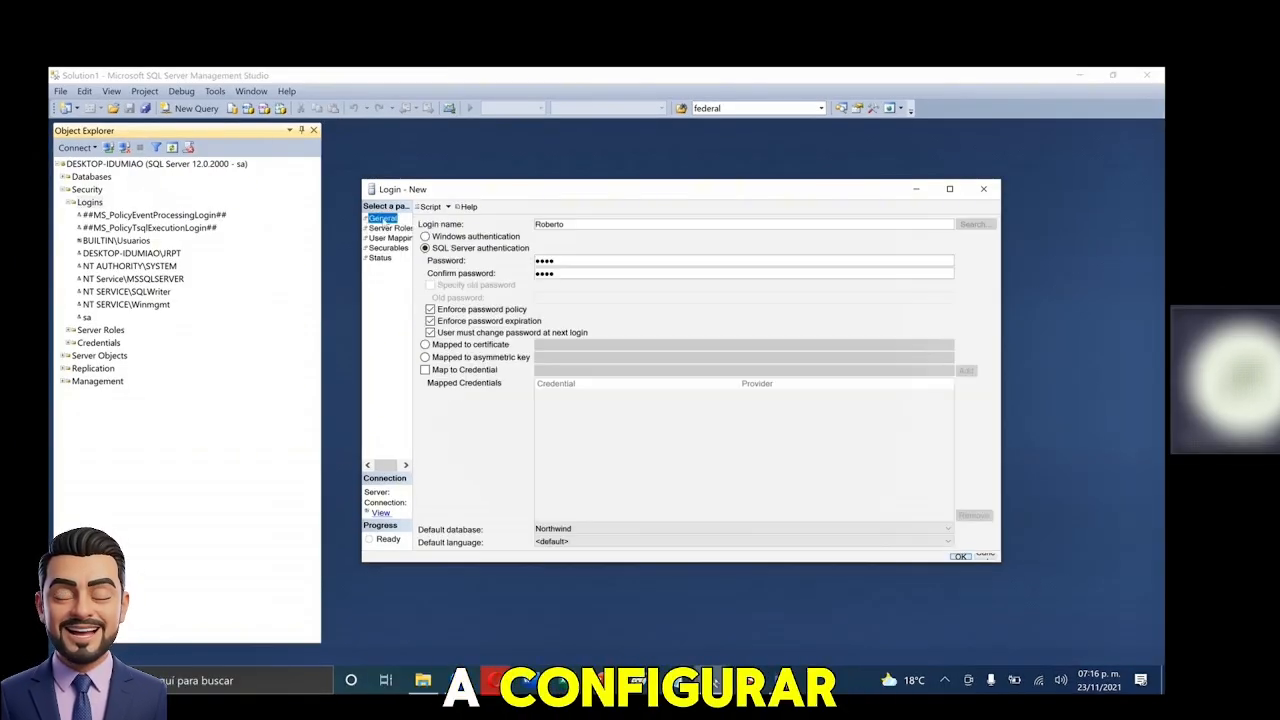
pyautogui.doubleClick(580, 223)
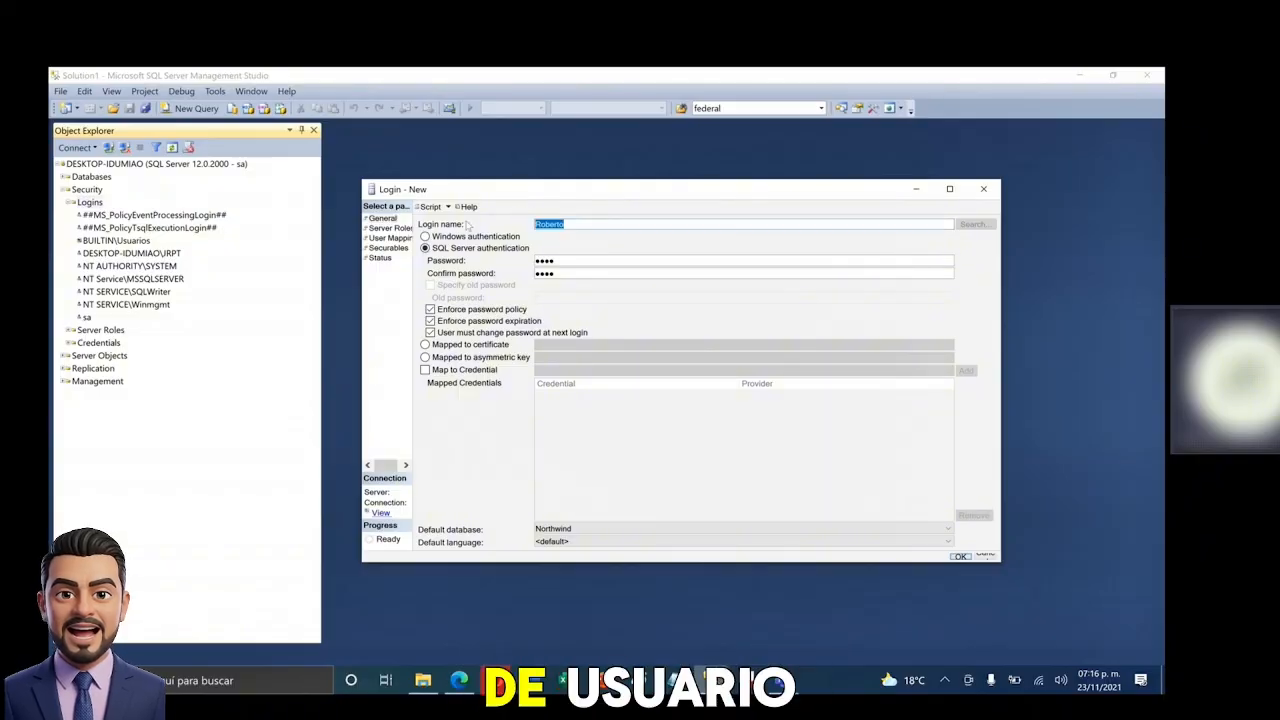
pyautogui.click(574, 529)
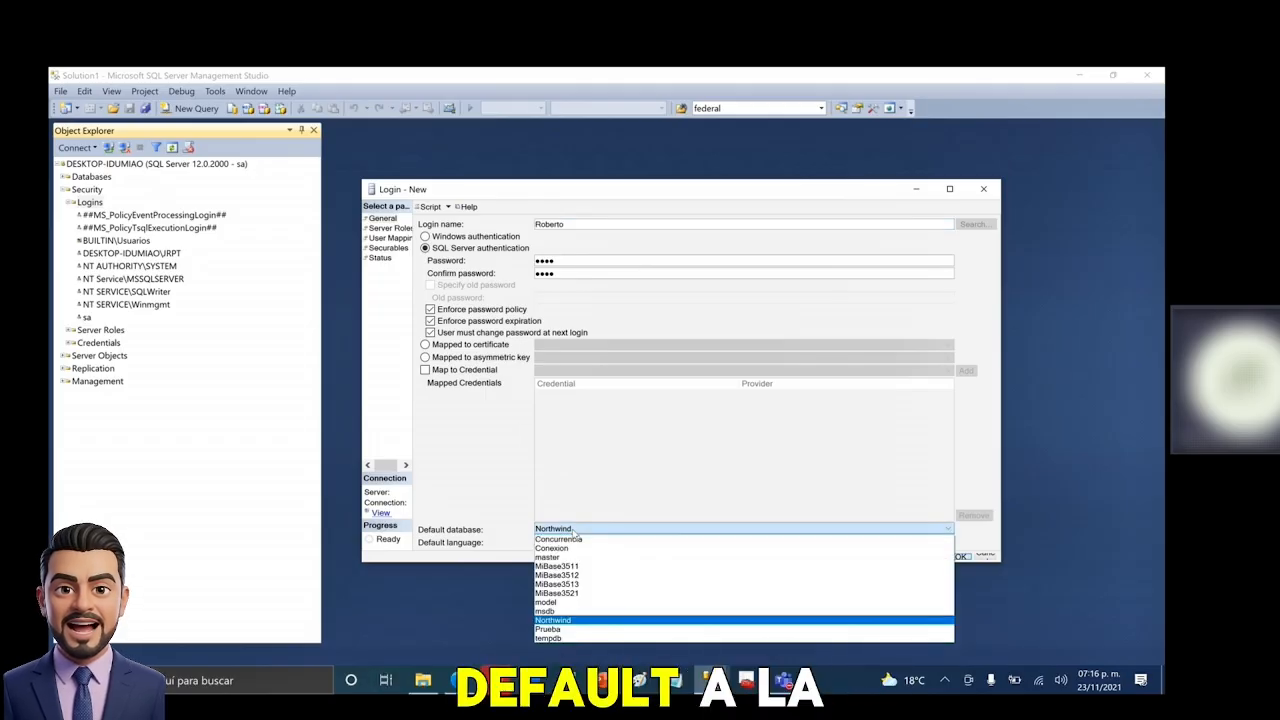
pyautogui.click(577, 530)
pyautogui.click(398, 238)
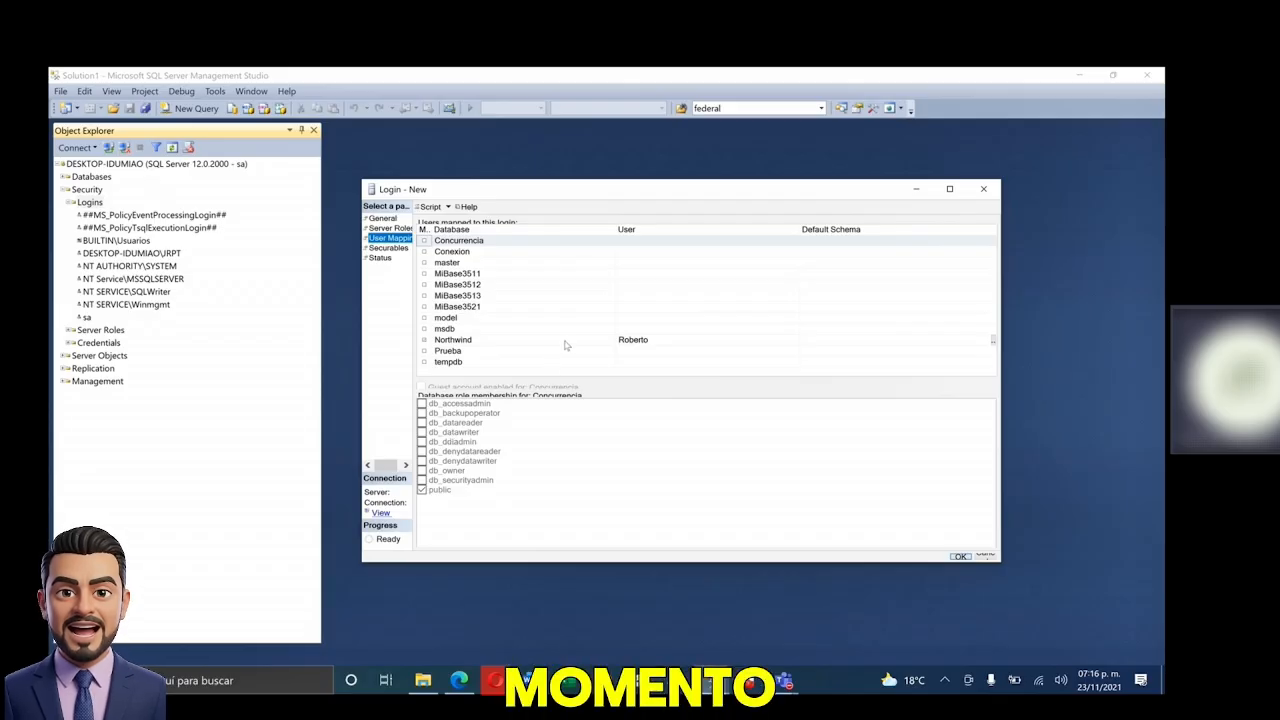
pyautogui.click(562, 340)
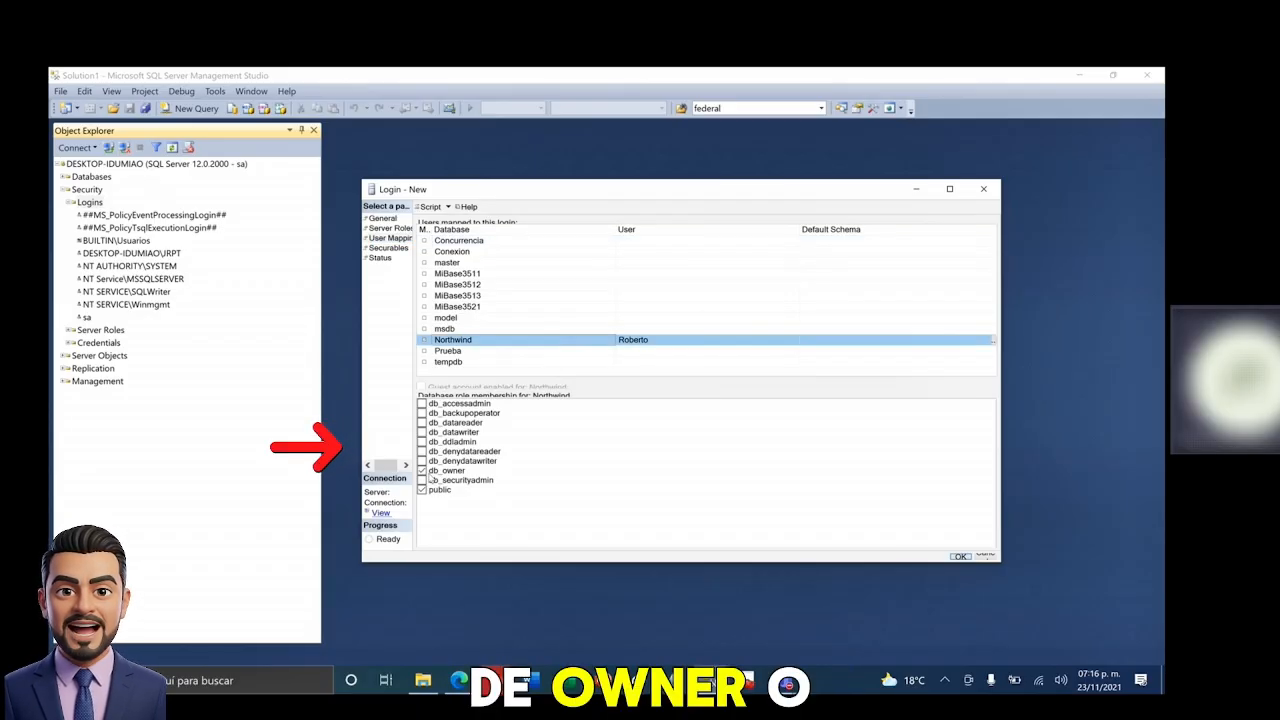
pyautogui.click(381, 260)
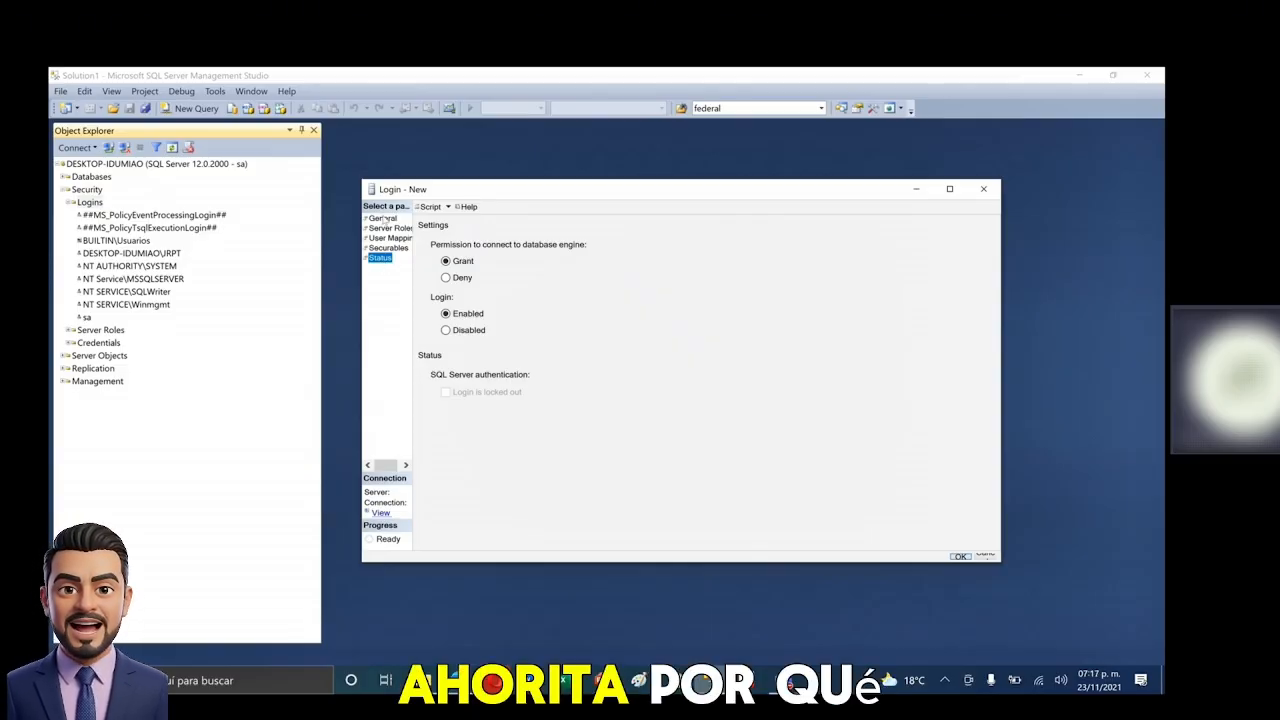
pyautogui.click(384, 219)
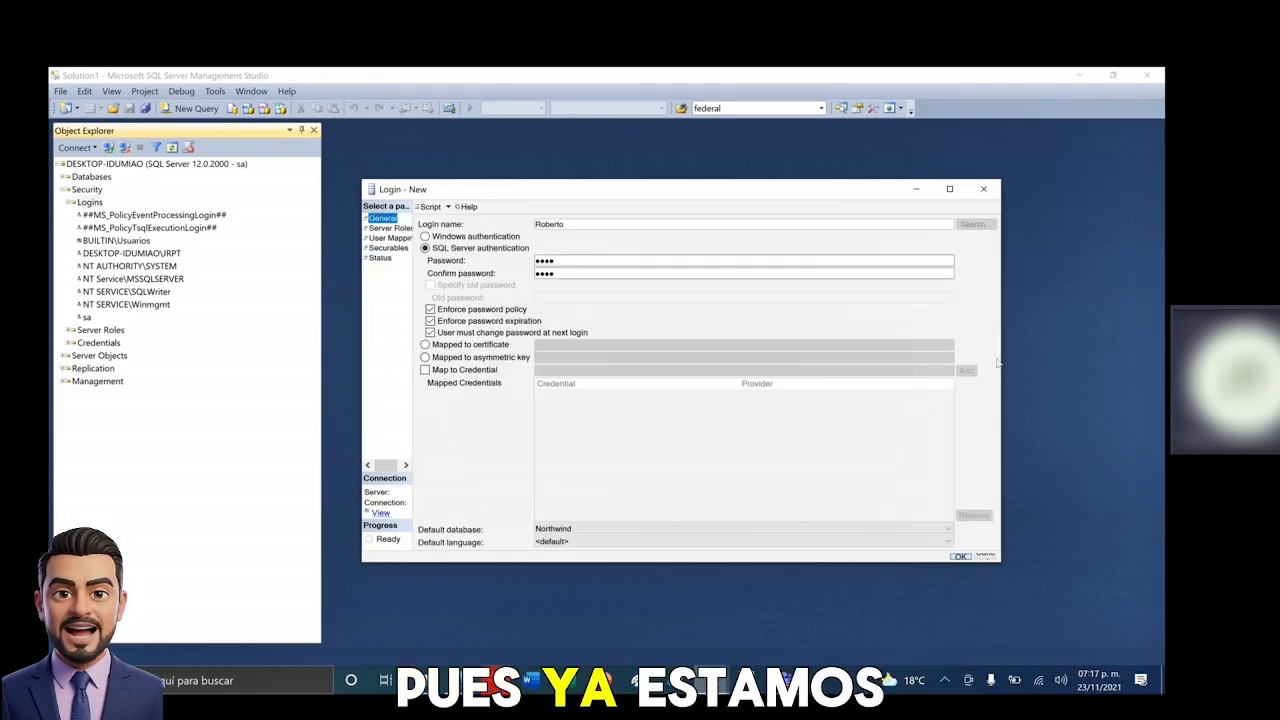
# - Create the login, locate it beside sa under Logins, and open then close a new query
pyautogui.click(960, 557)
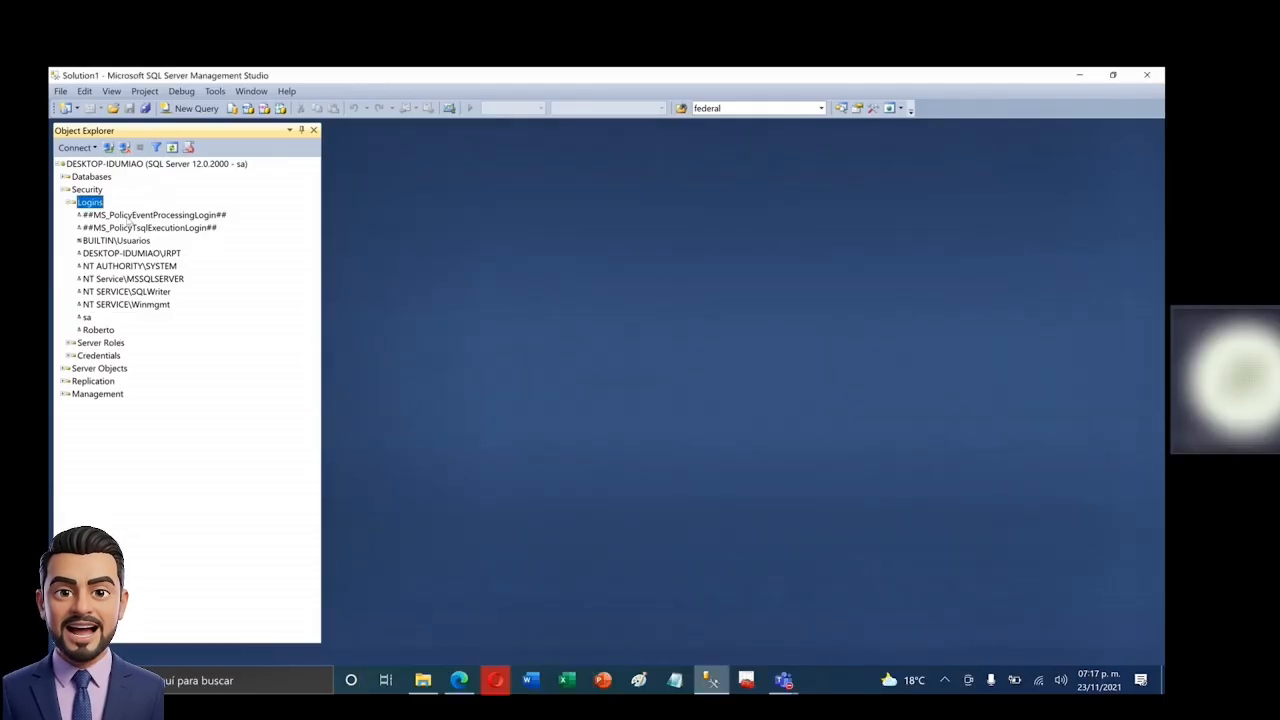
pyautogui.click(100, 330)
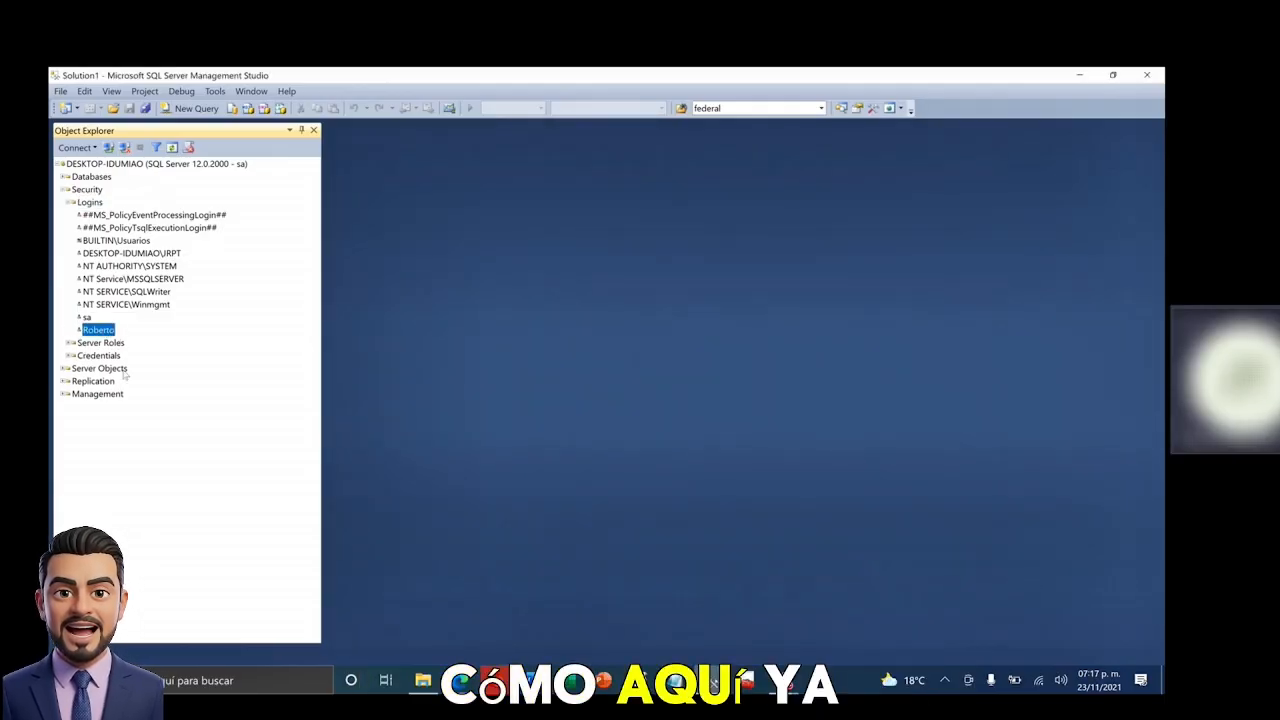
pyautogui.press('Up')
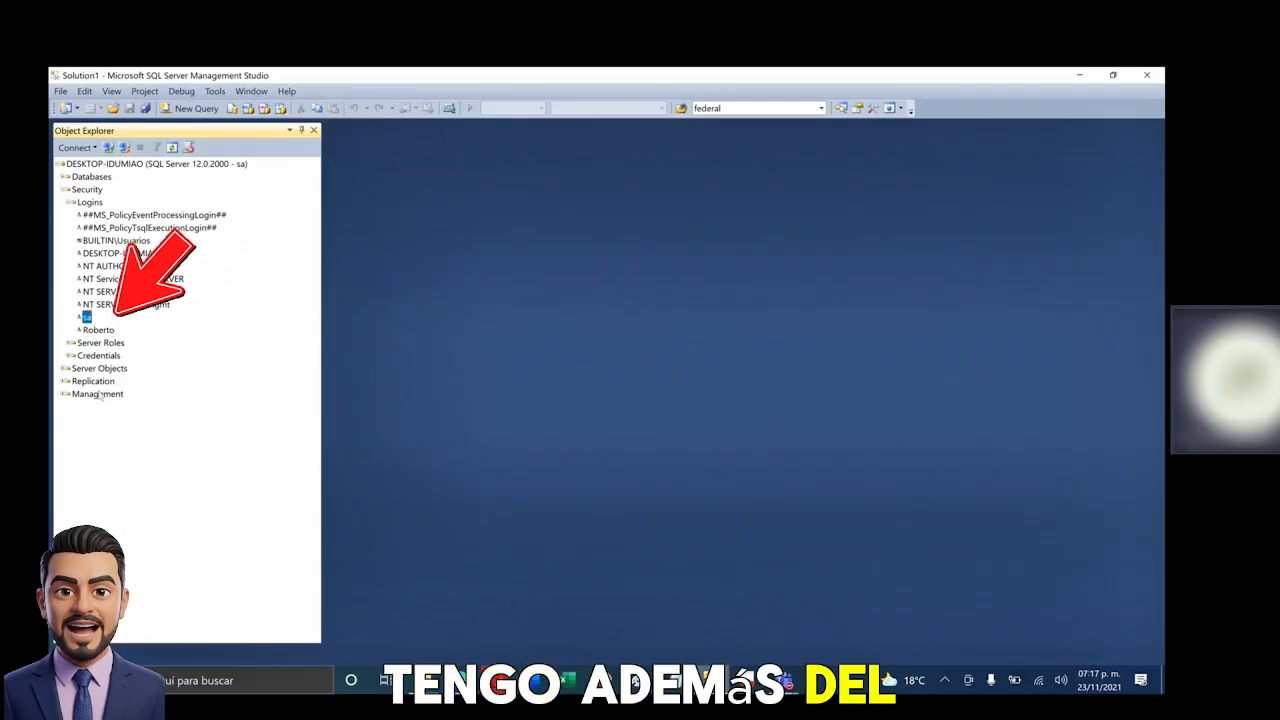
pyautogui.click(90, 330)
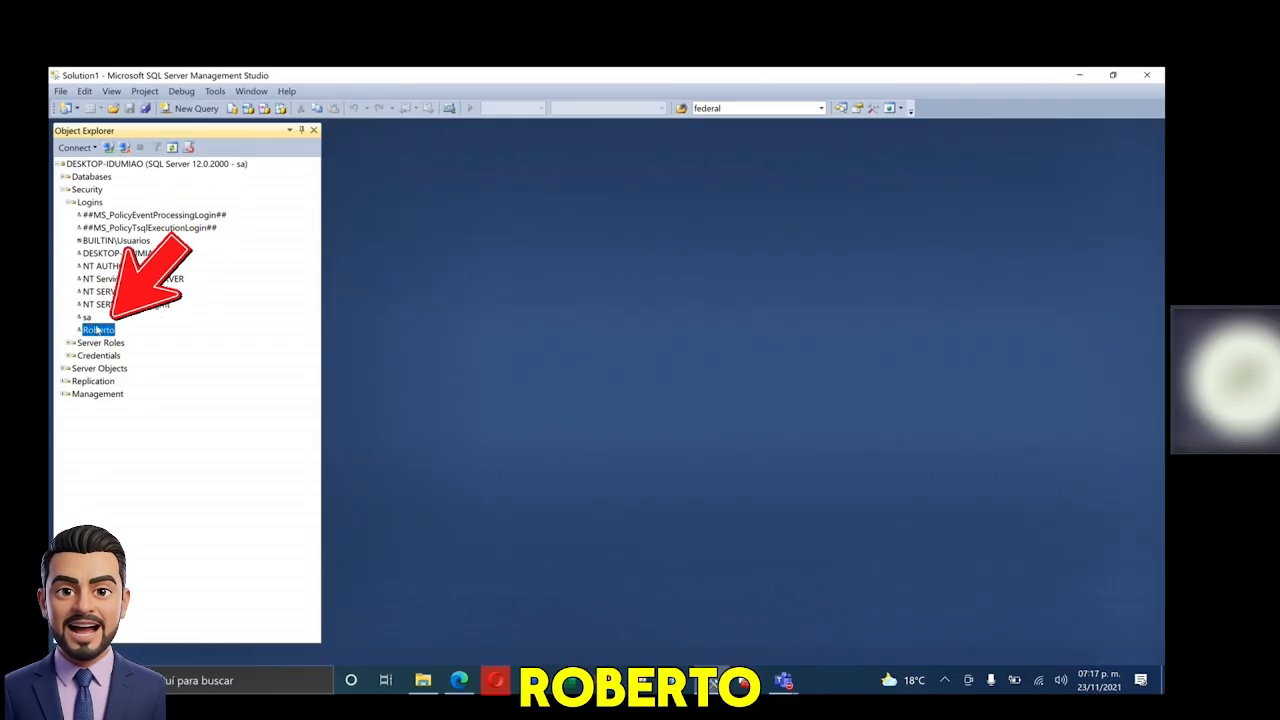
pyautogui.click(192, 110)
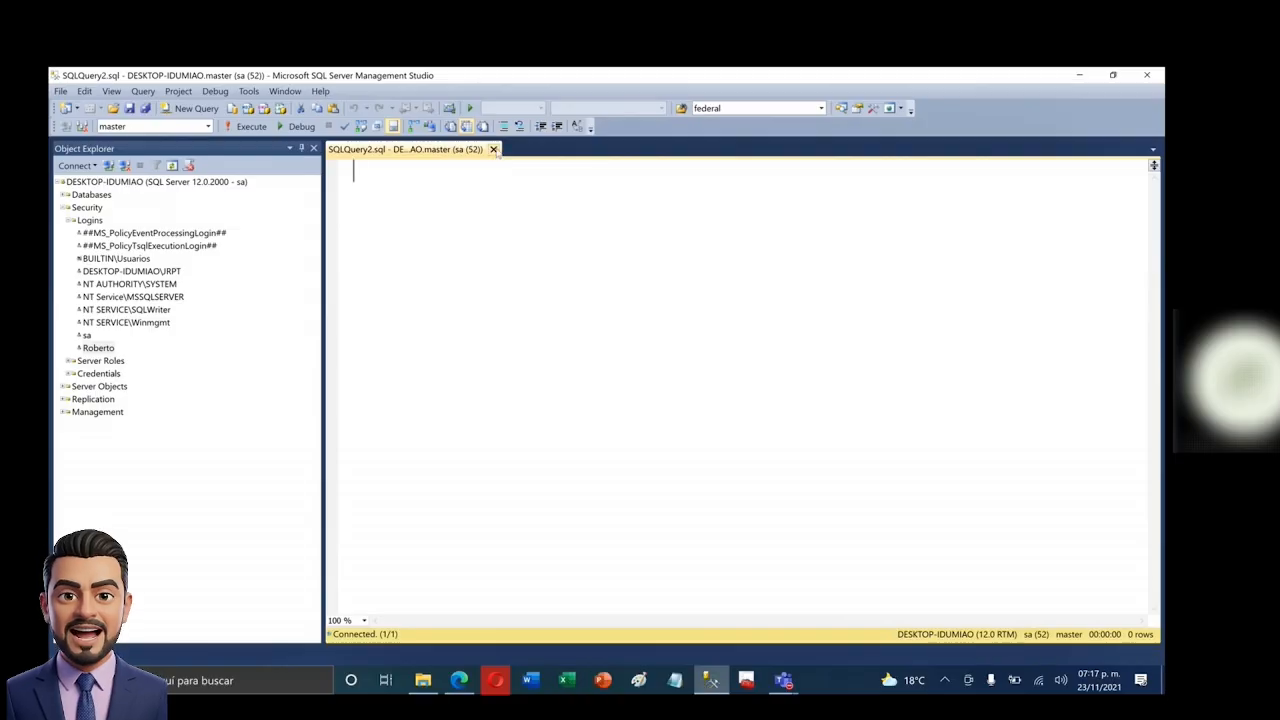
pyautogui.click(493, 149)
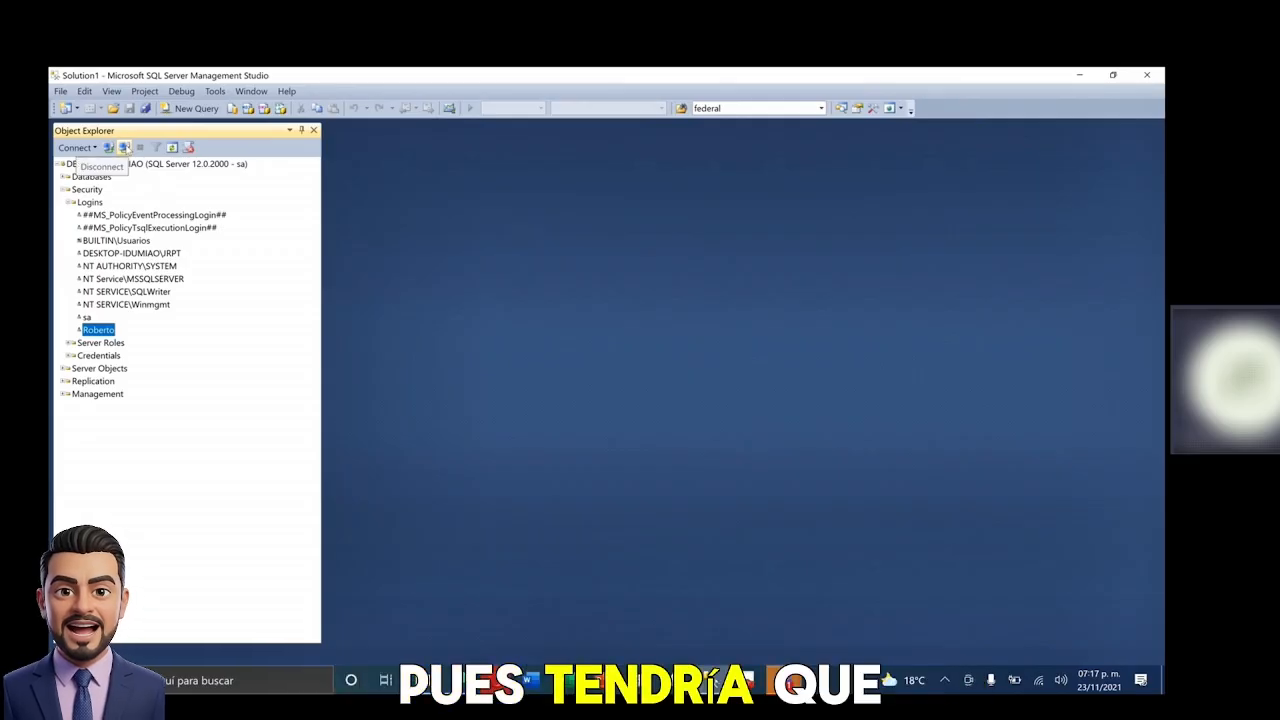
# - Disconnect, then connect to the Database Engine using the new SQL login's name and password
pyautogui.click(124, 147)
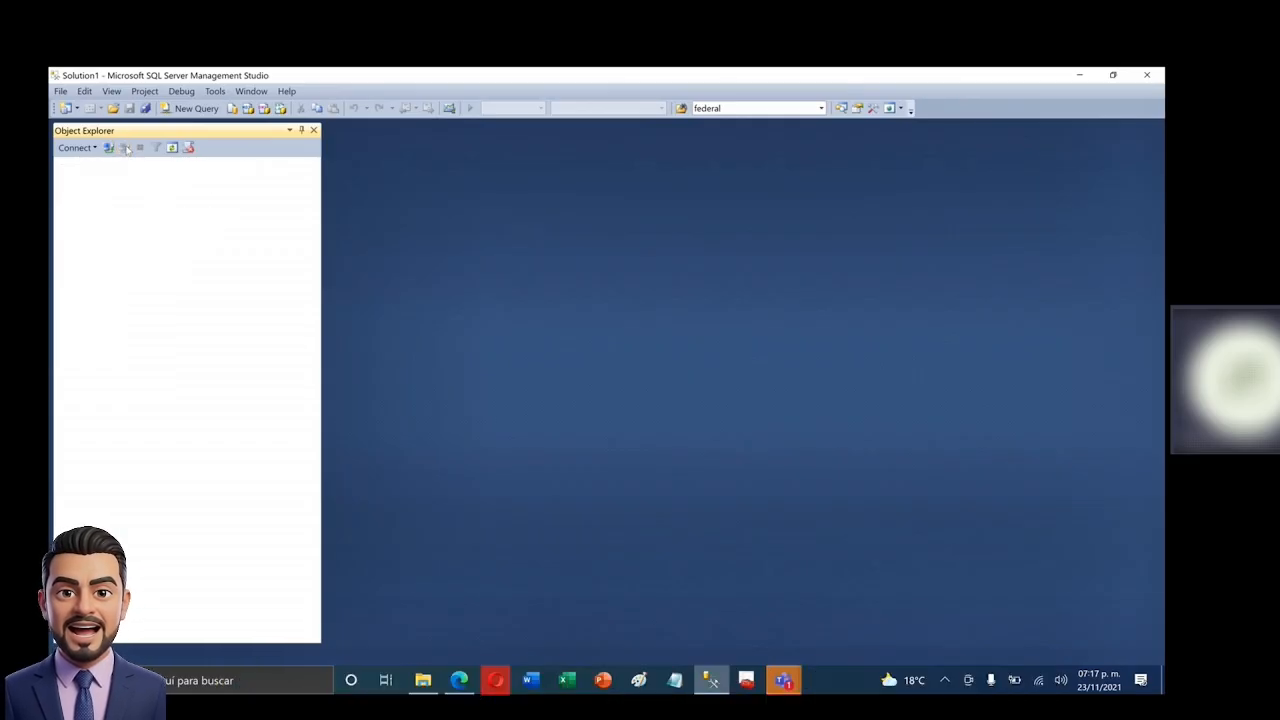
pyautogui.click(96, 148)
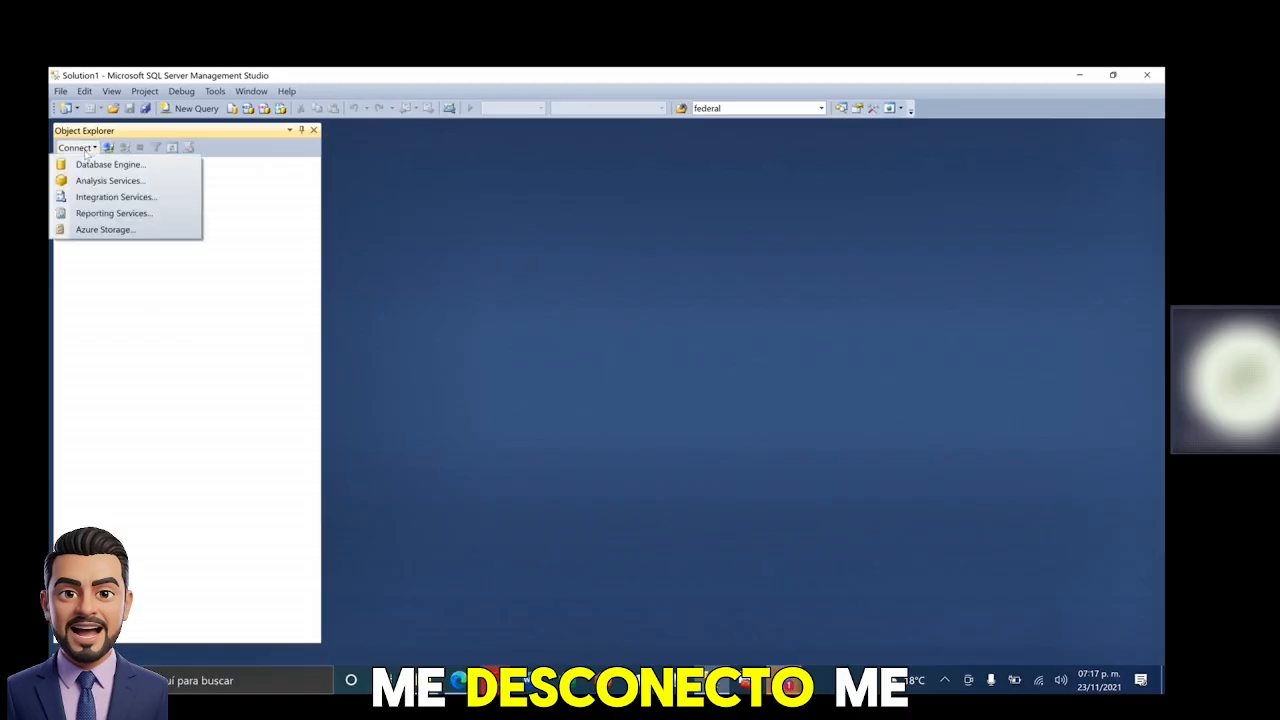
pyautogui.click(86, 164)
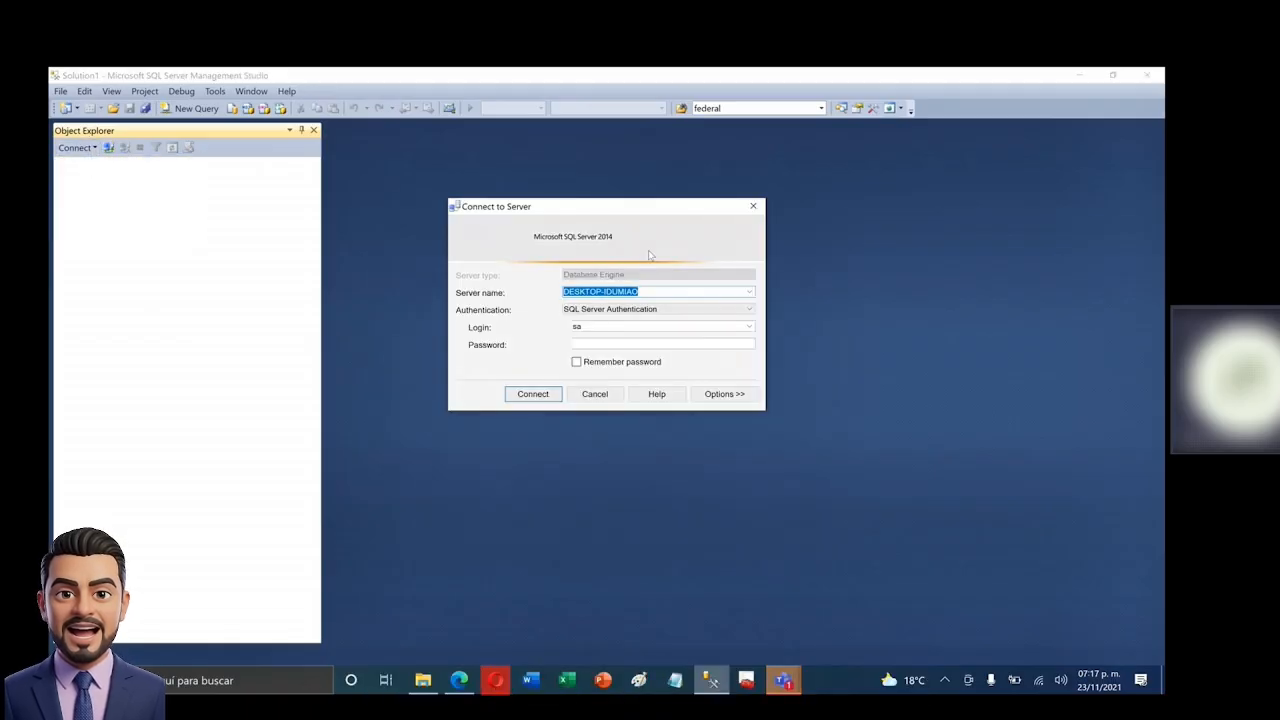
pyautogui.doubleClick(618, 326)
pyautogui.write('Roberto')
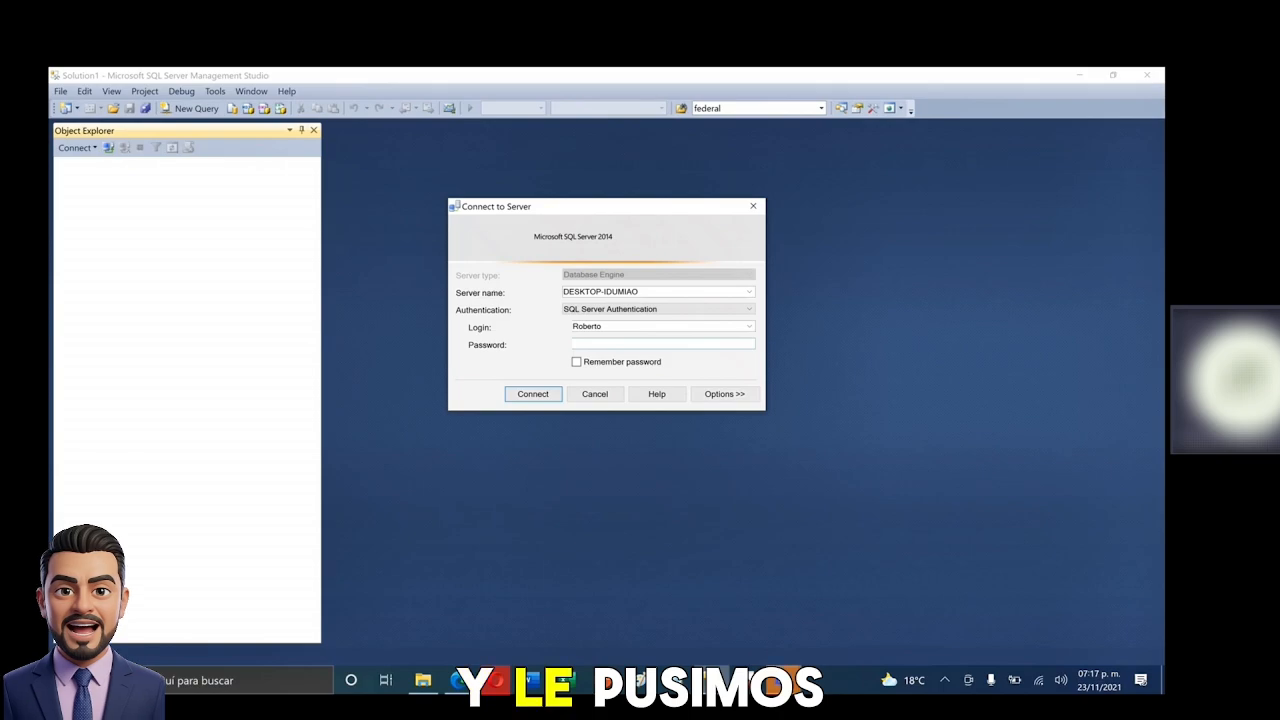
pyautogui.write('123')
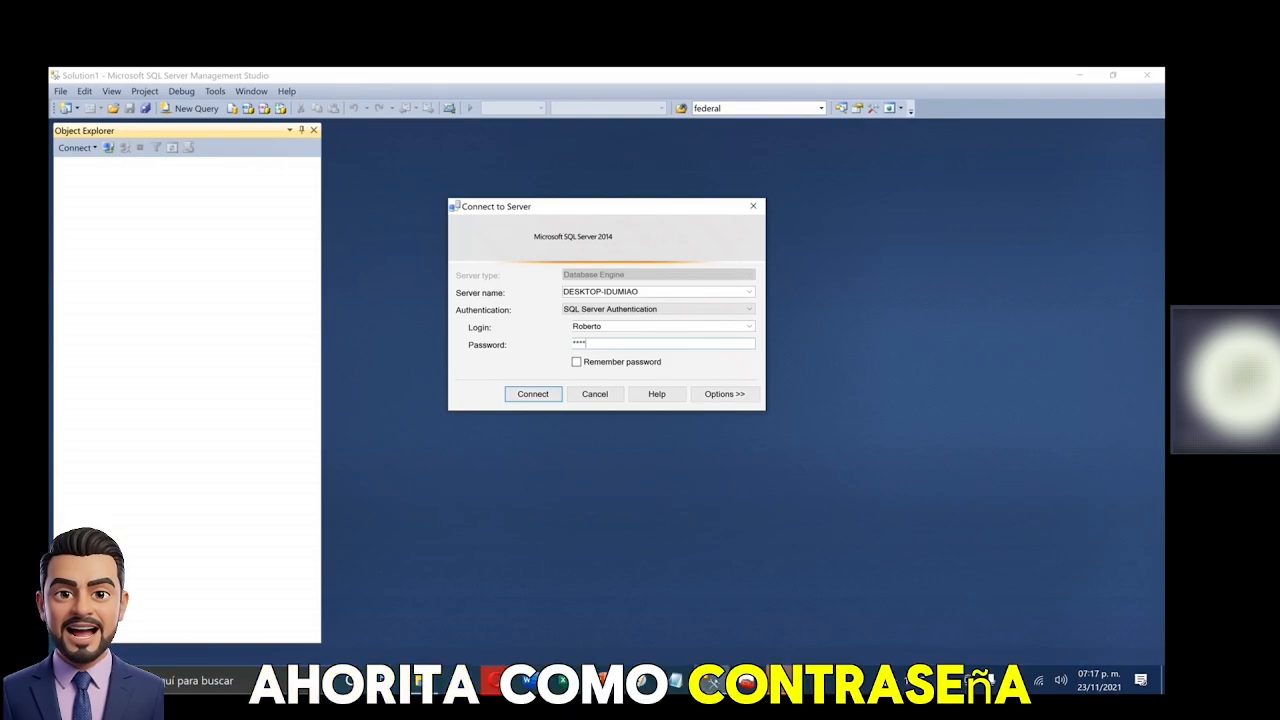
pyautogui.click(534, 396)
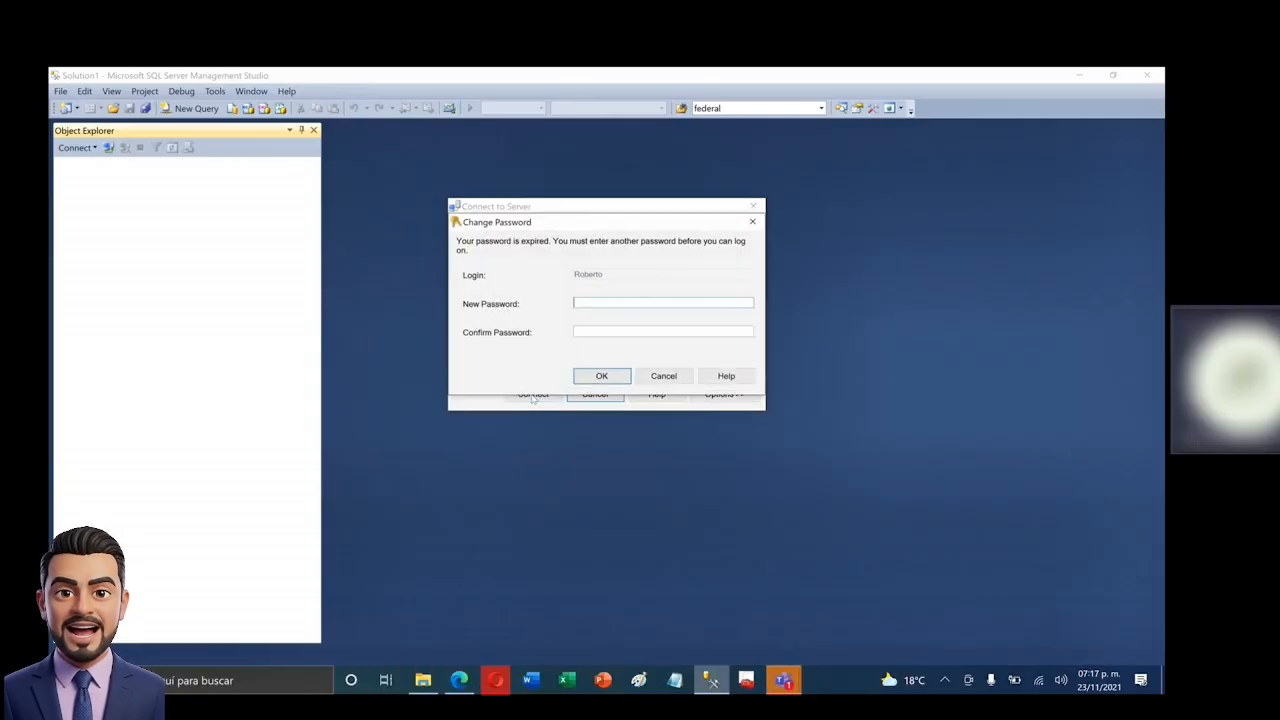
# - Enter and confirm a replacement password in the Change Password dialog and connect
pyautogui.moveTo(559, 223); pyautogui.dragTo(566, 270)
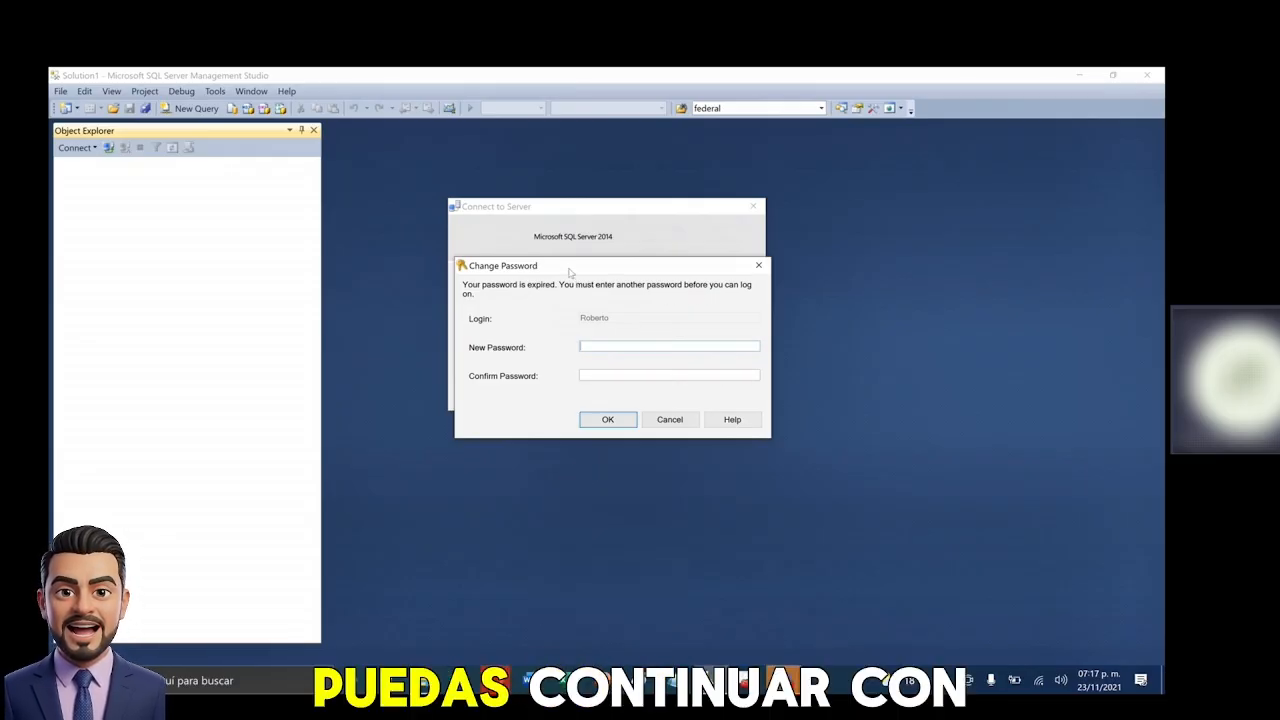
pyautogui.moveTo(569, 269); pyautogui.dragTo(560, 235)
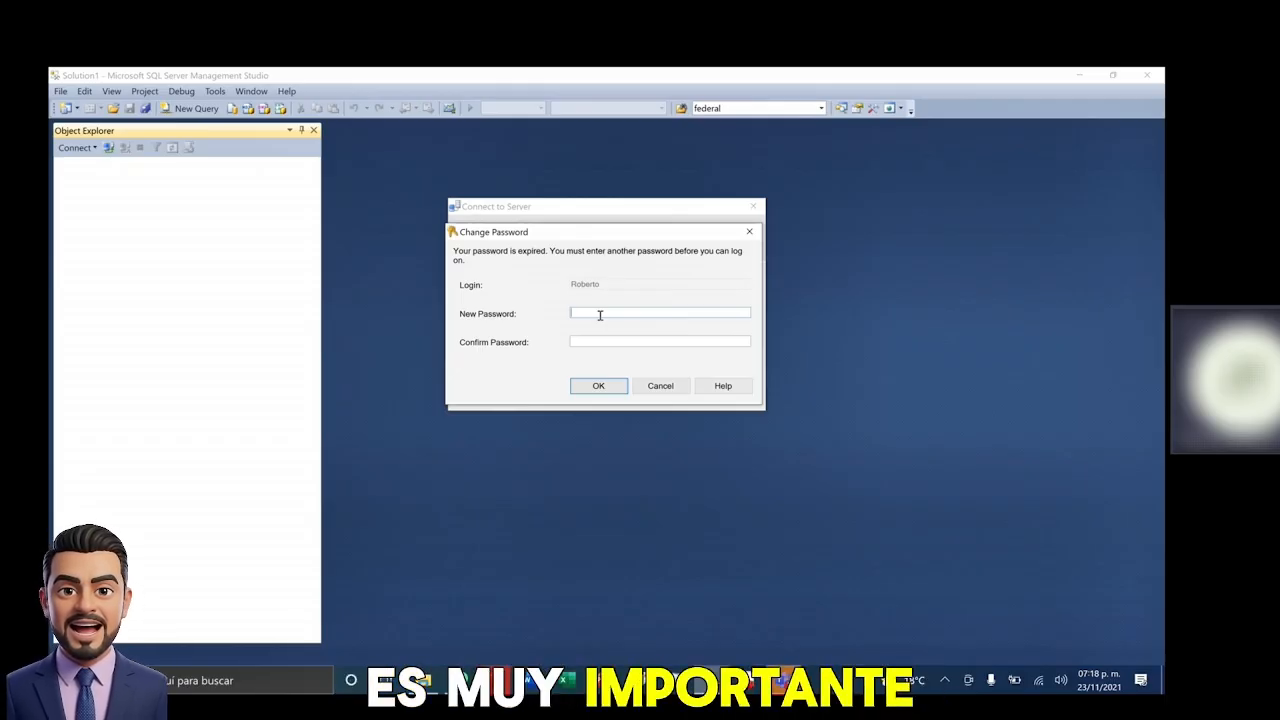
pyautogui.write('4')
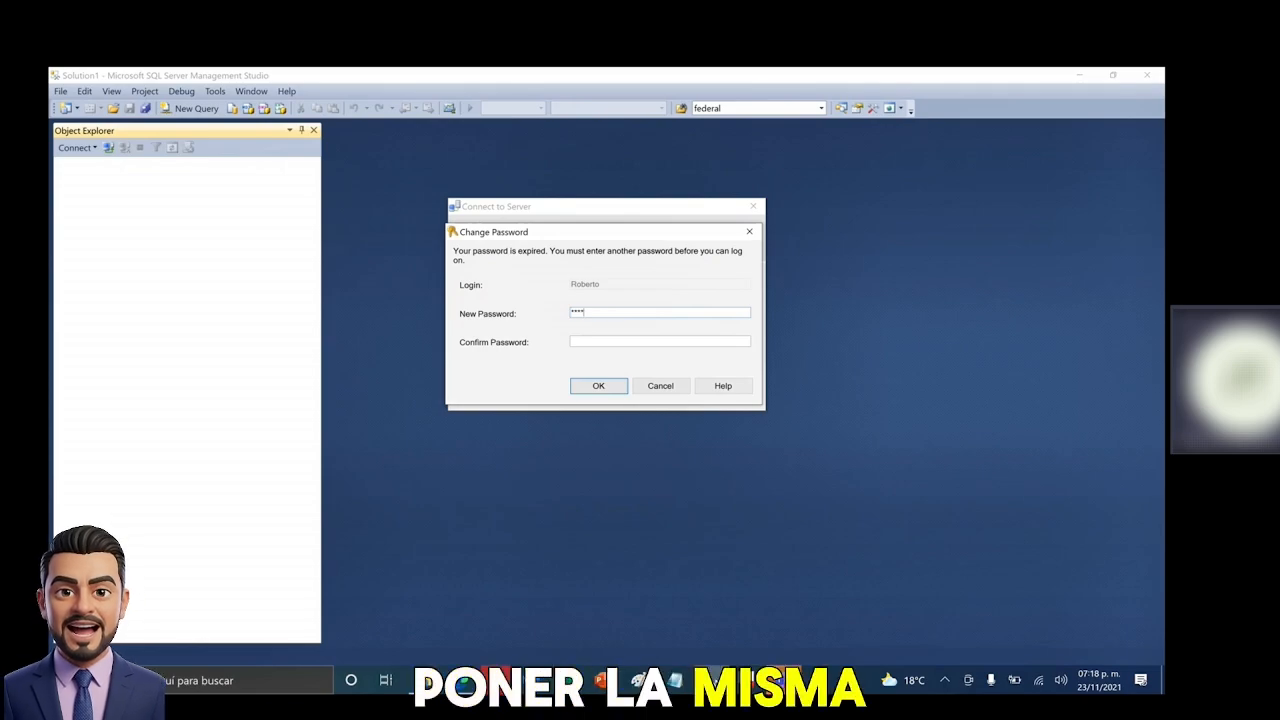
pyautogui.click(680, 341)
pyautogui.write('1234')
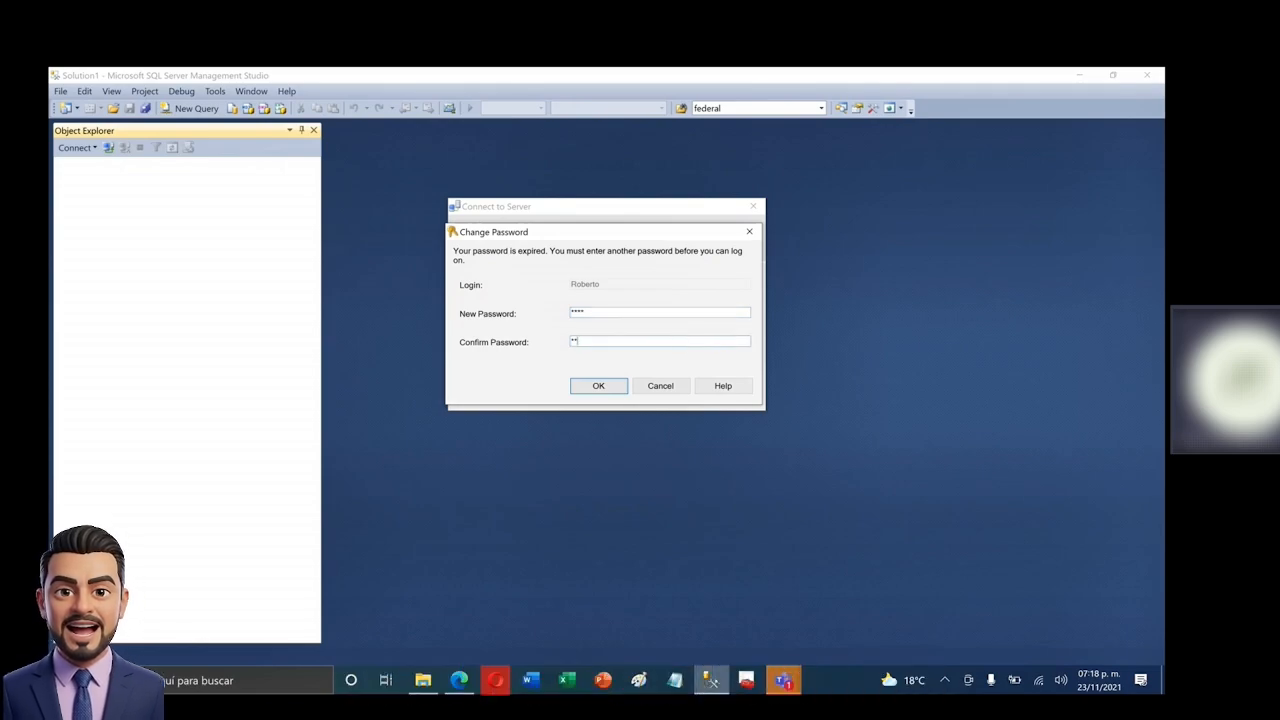
pyautogui.click(605, 387)
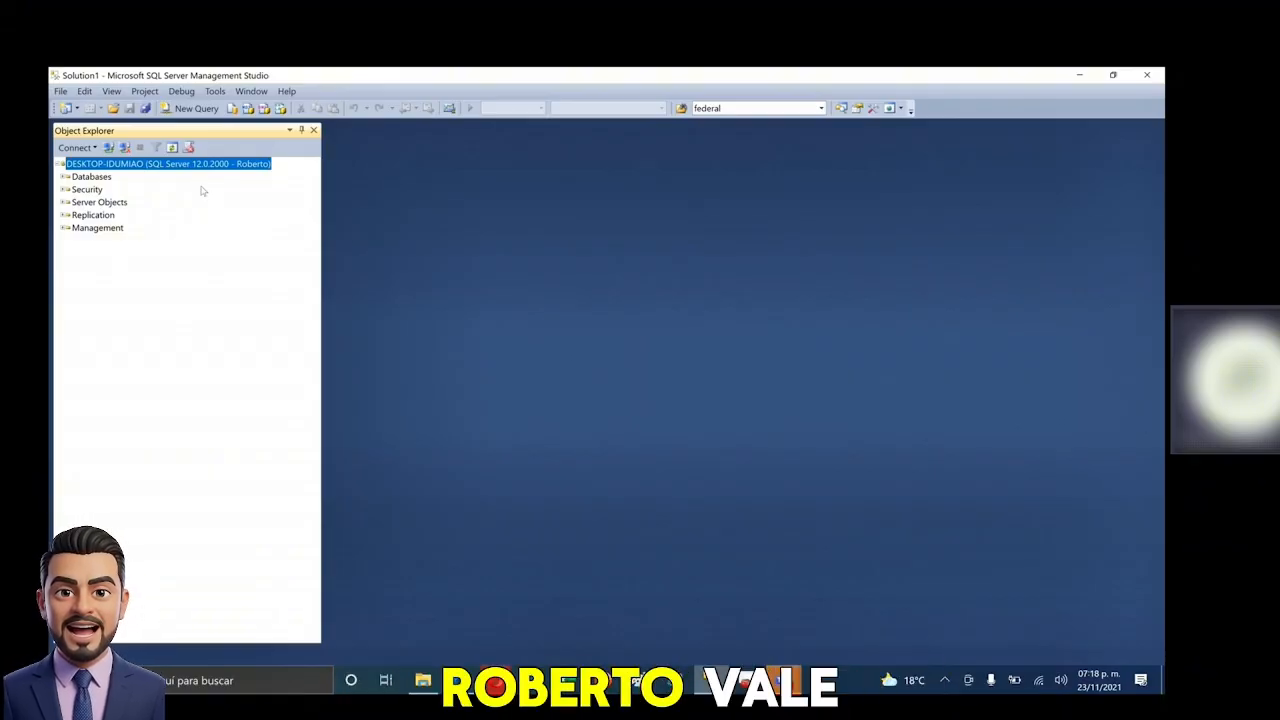
# - Open a new query on Northwind and expand Databases, Northwind and Tables in Object Explorer
pyautogui.click(206, 114)
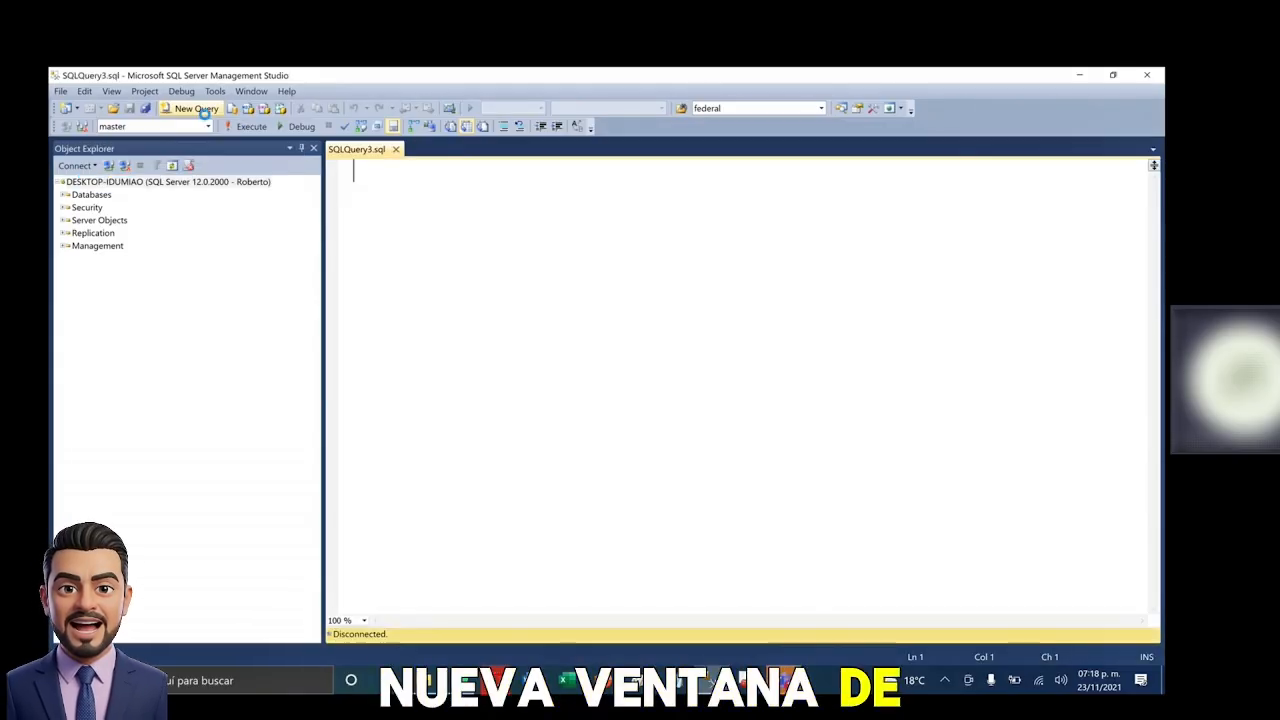
pyautogui.click(147, 127)
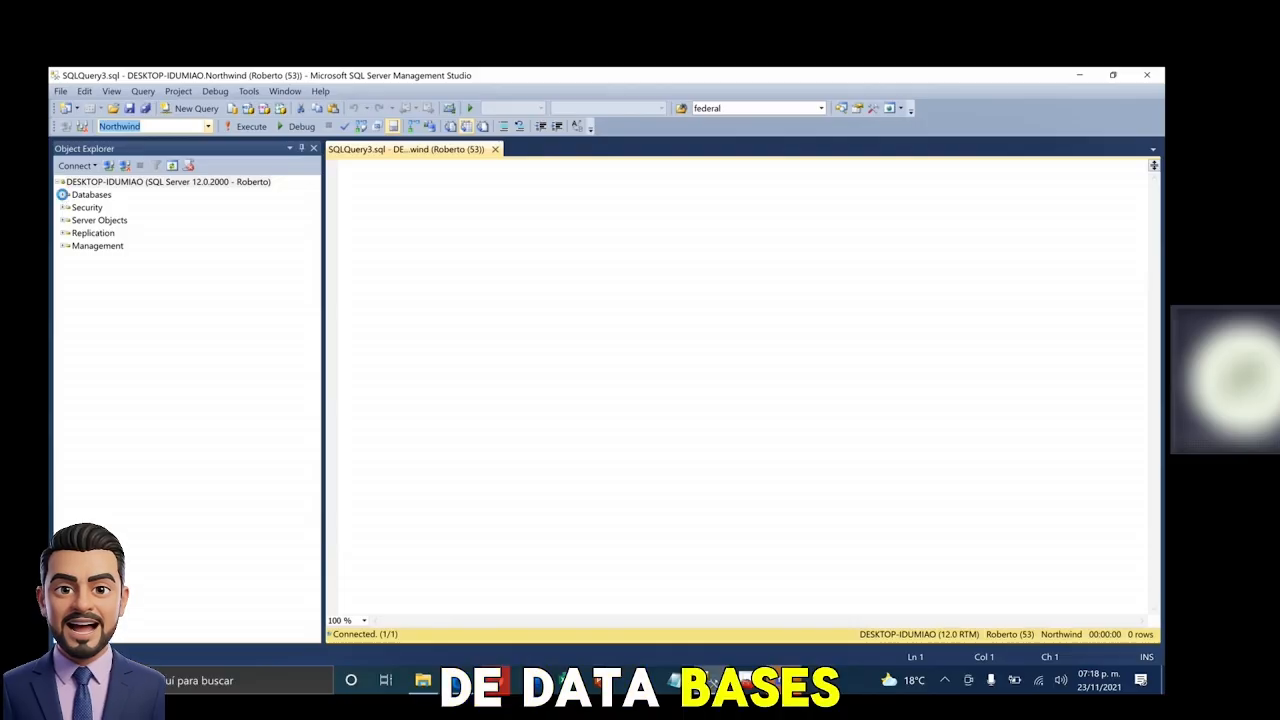
pyautogui.click(65, 195)
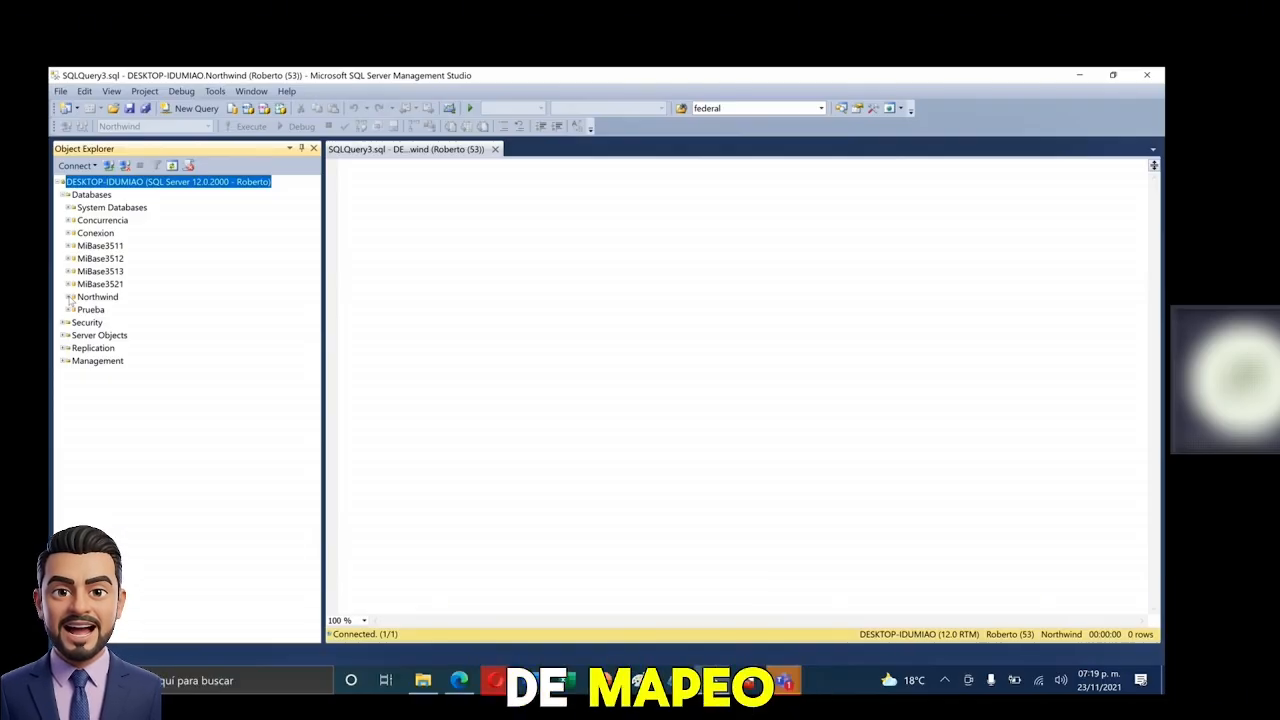
pyautogui.click(69, 298)
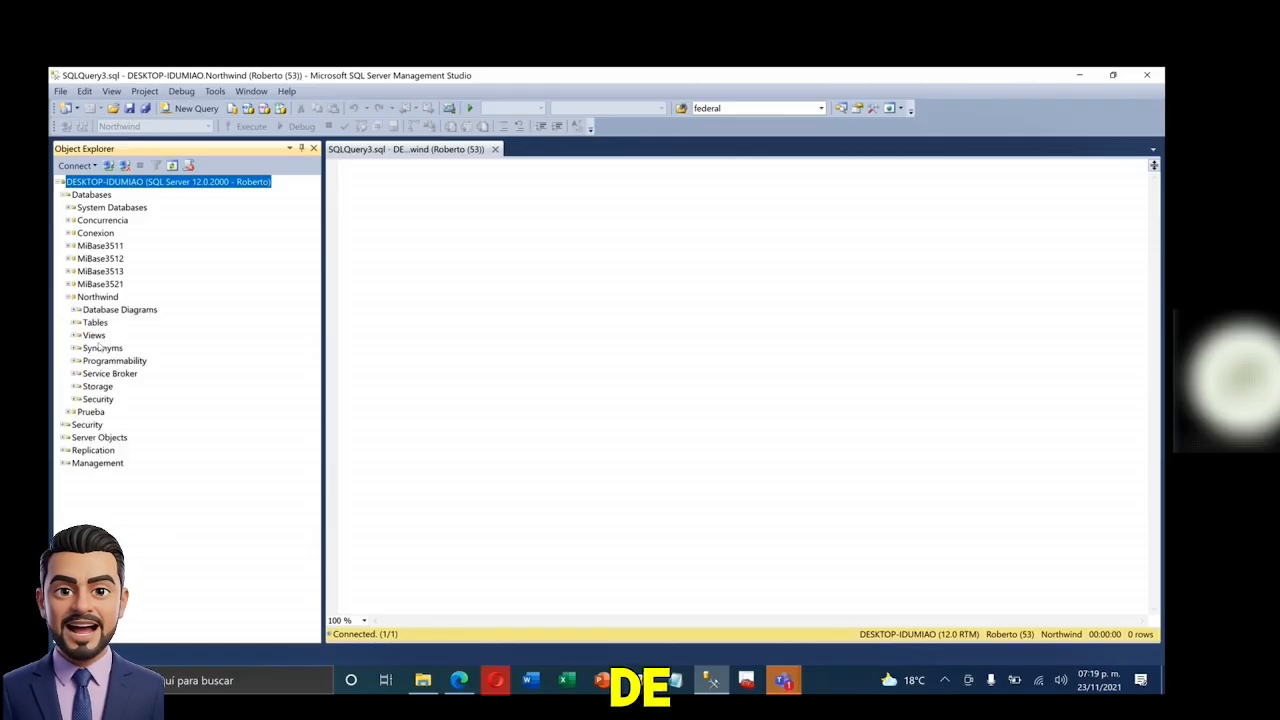
pyautogui.click(97, 297)
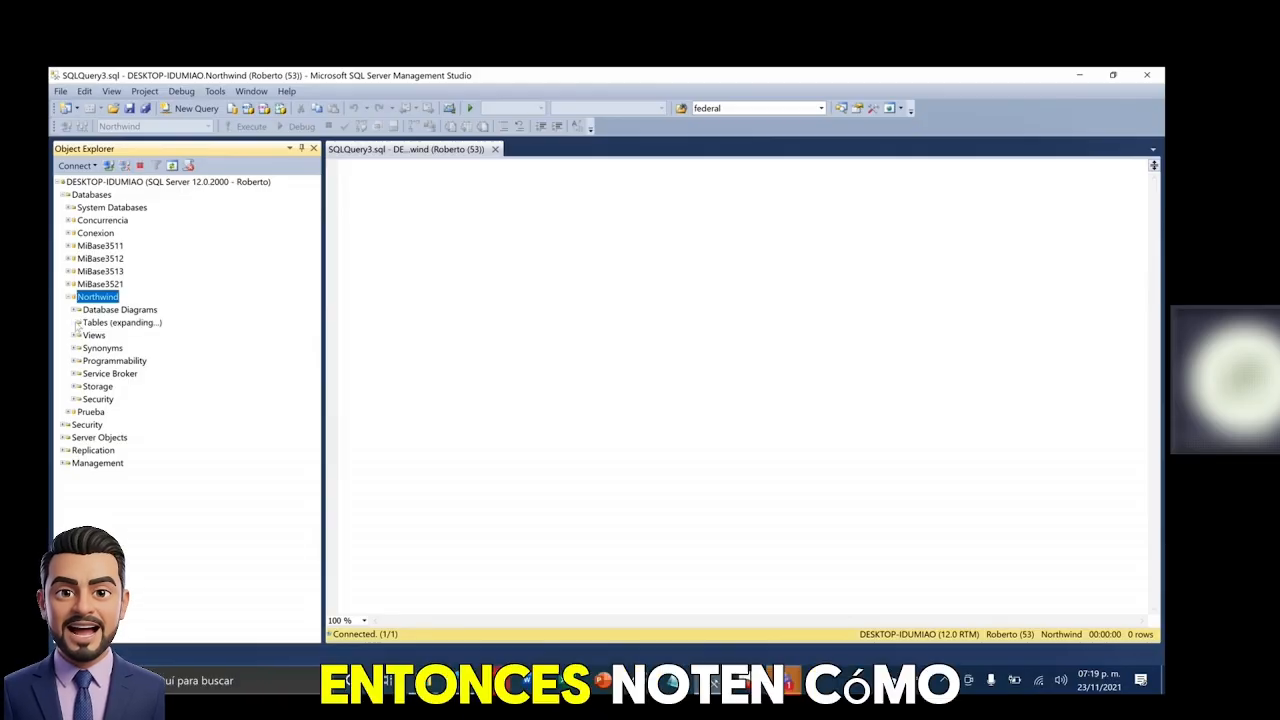
pyautogui.click(143, 386)
# - Run SELECT * FROM Products, with FROM on its own line, to list all 77 products
pyautogui.click(435, 250)
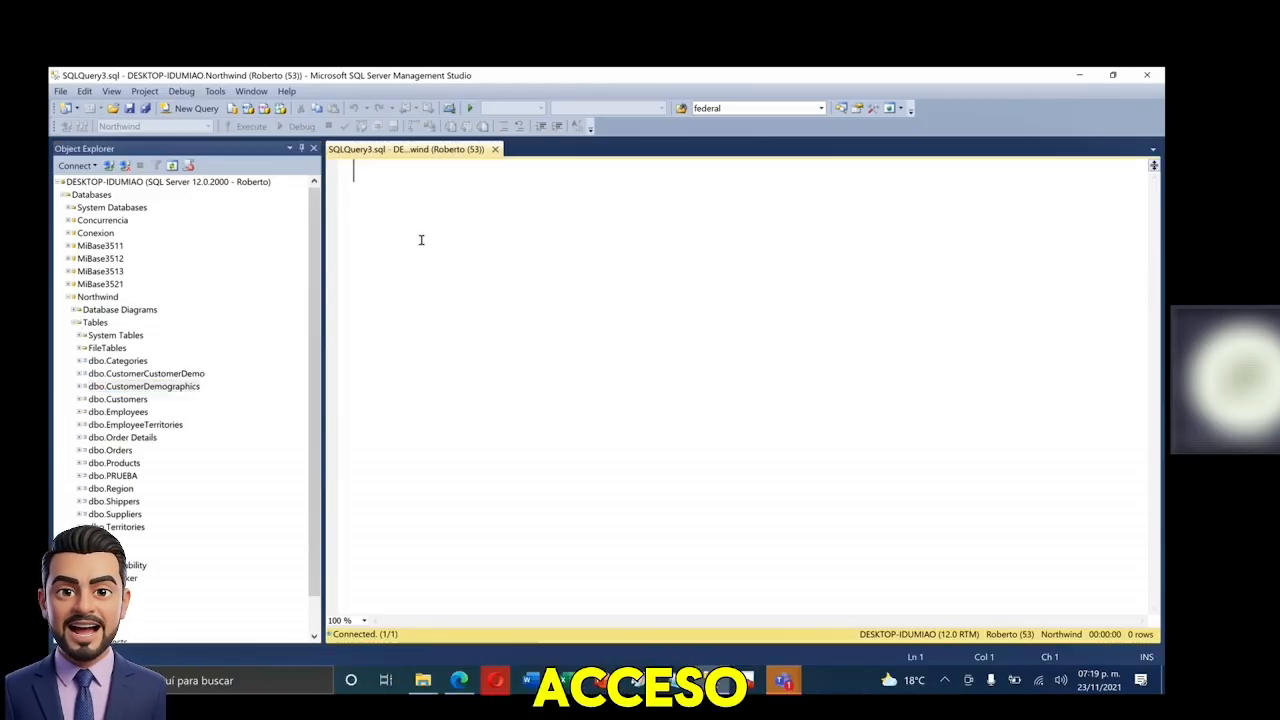
pyautogui.write('SE')
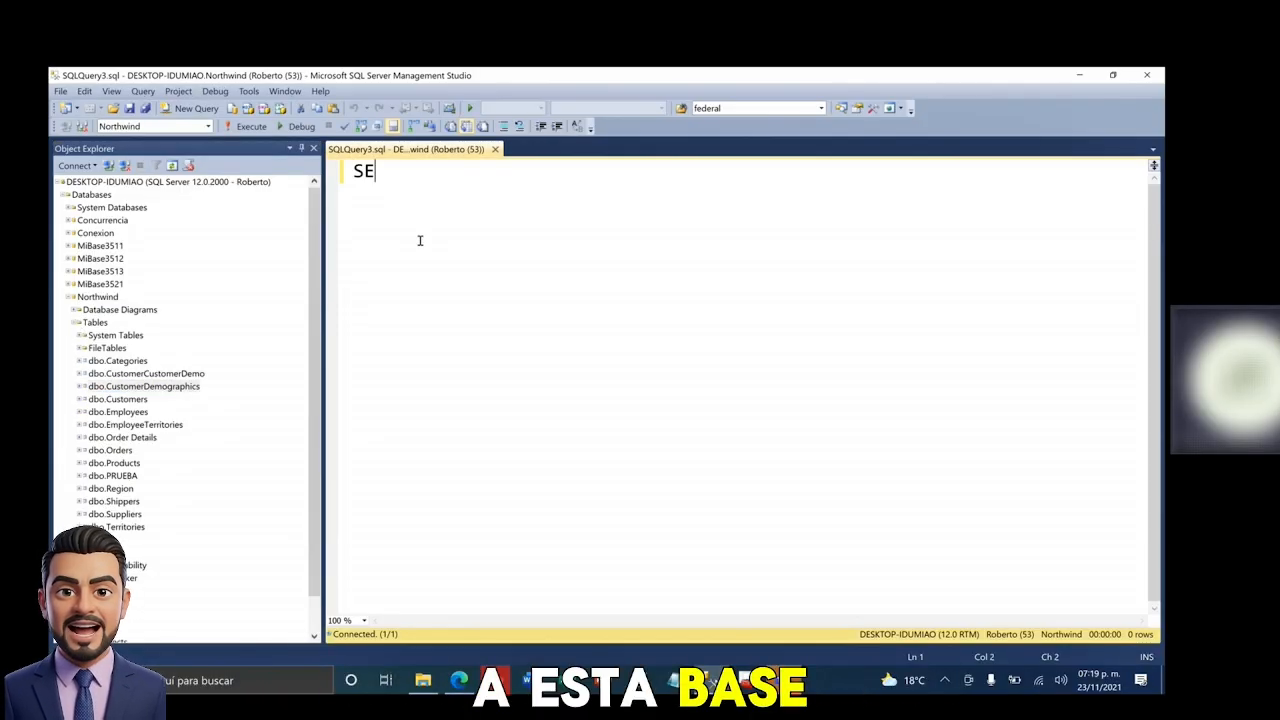
pyautogui.write('LECT * FROM PROD')
pyautogui.press('Tab')
pyautogui.hotkey('ctrl', 'Left')
pyautogui.press('Return')
pyautogui.press('F5')
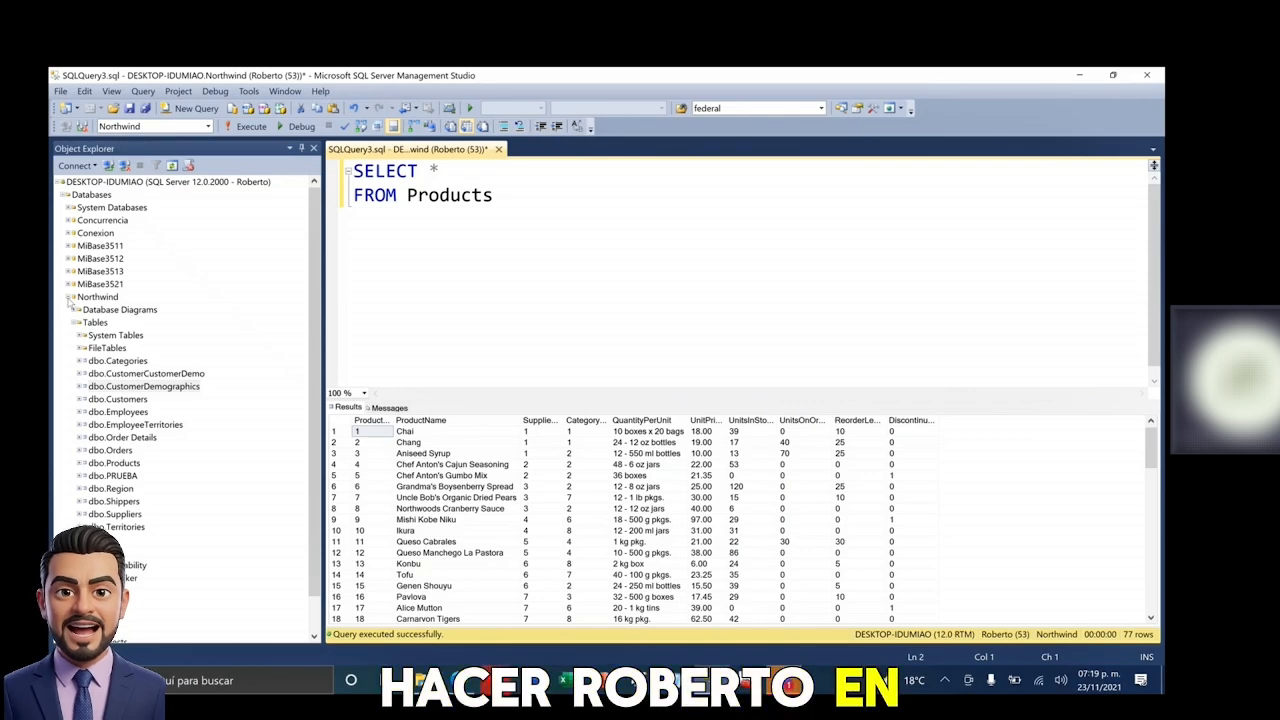
# - Collapse Northwind and delete all the query text in the editor
pyautogui.doubleClick(98, 297)
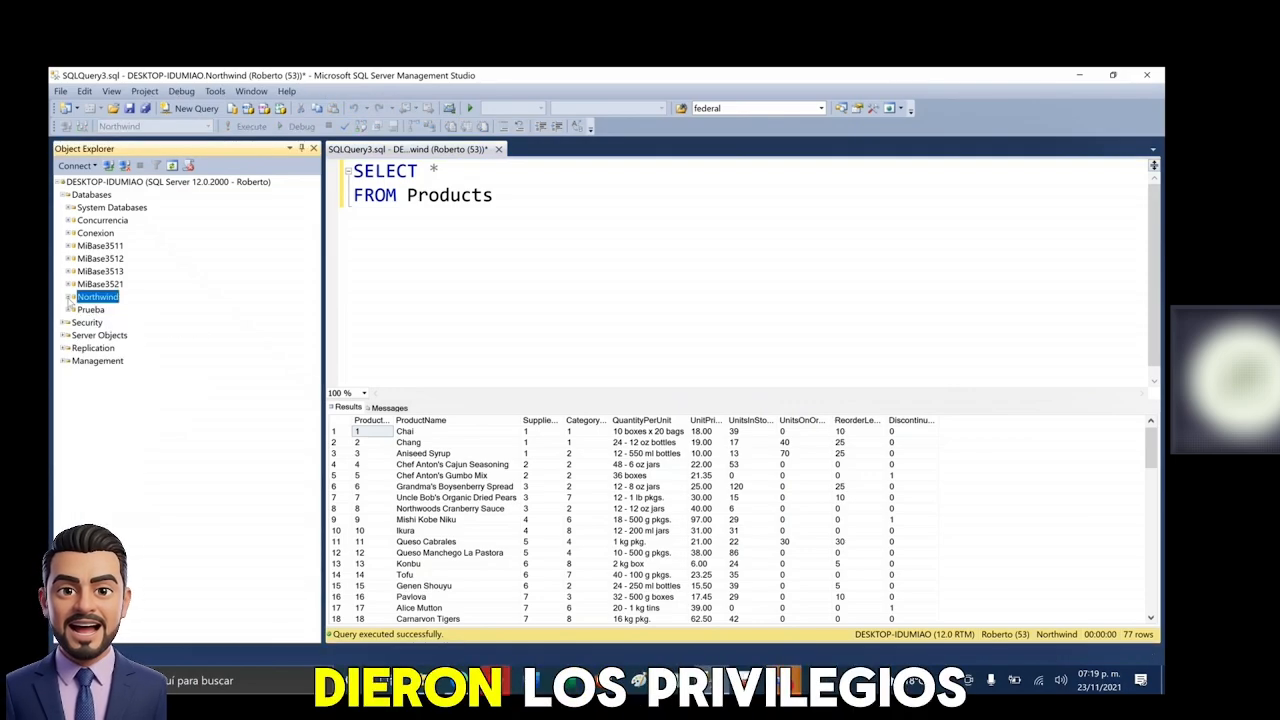
pyautogui.click(540, 197)
pyautogui.hotkey('ctrl', 'a')
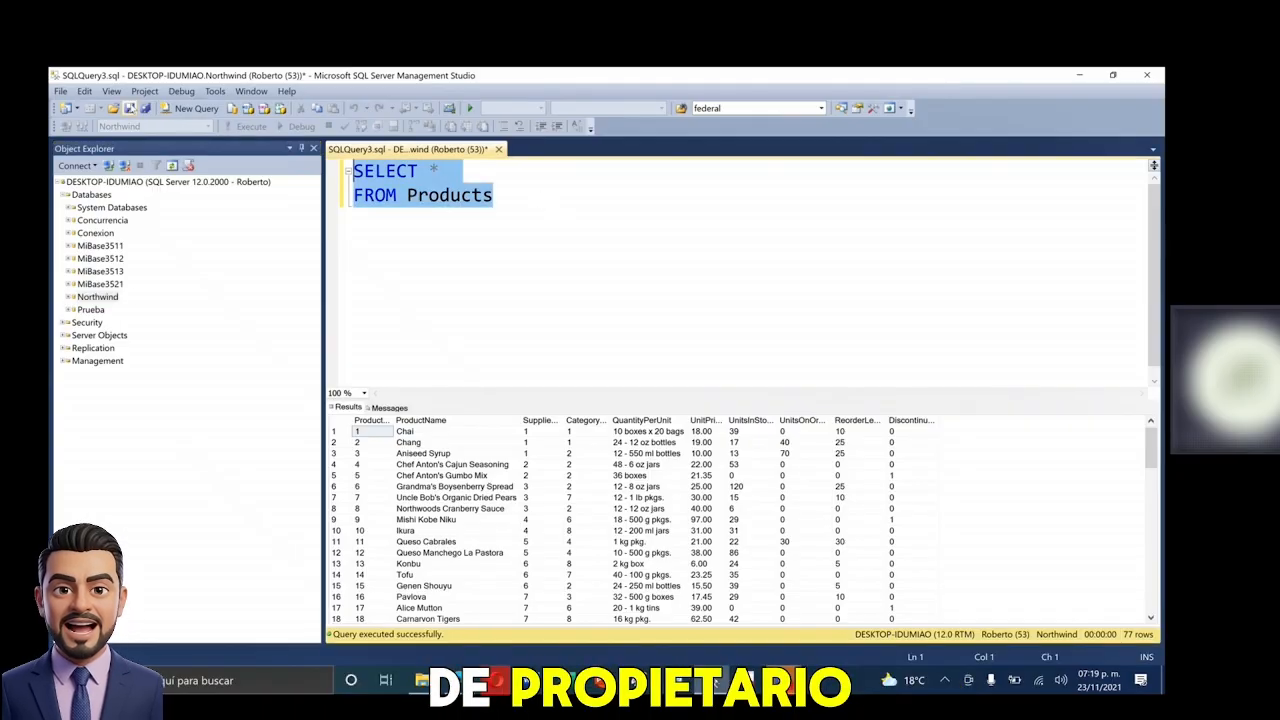
pyautogui.press('Delete')
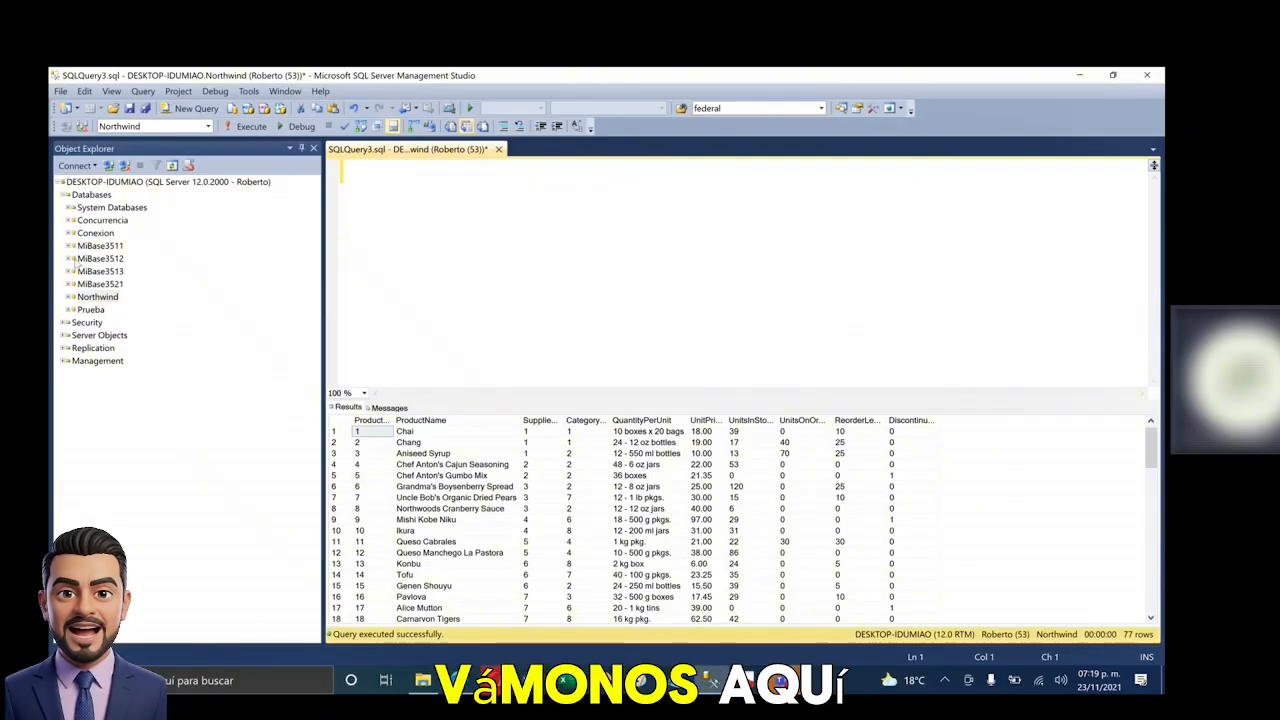
pyautogui.click(69, 246)
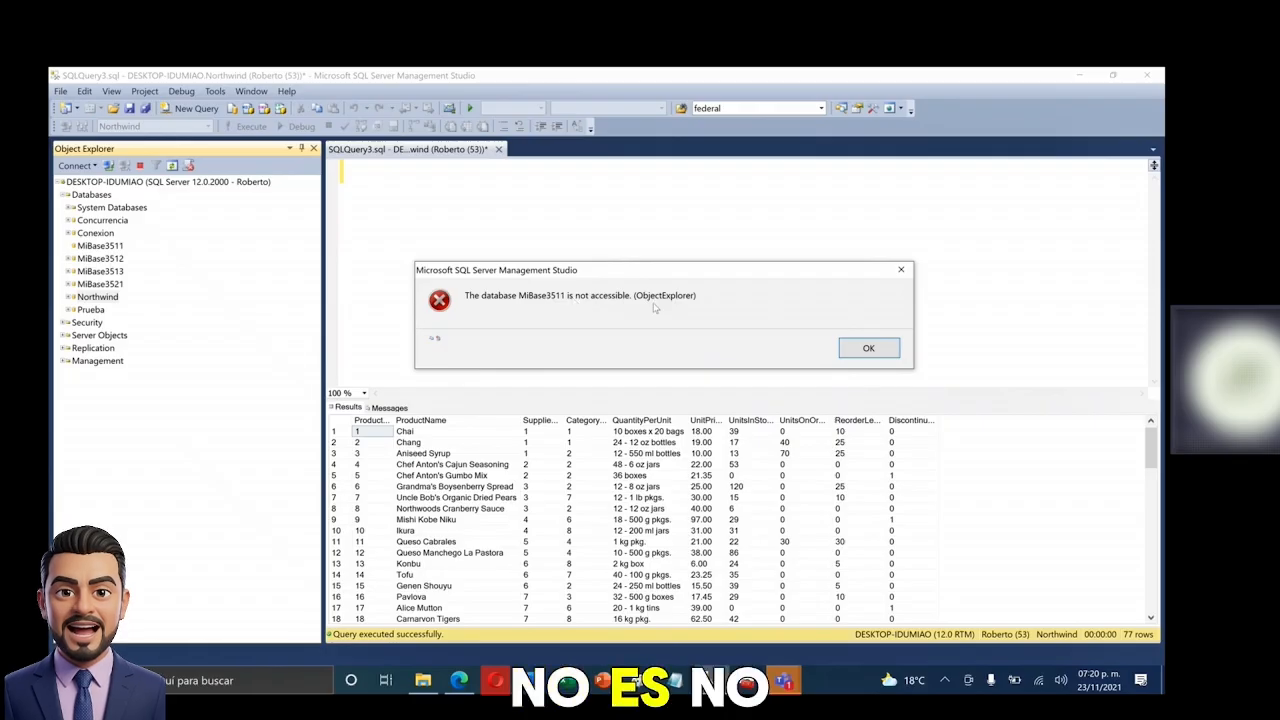
pyautogui.click(868, 348)
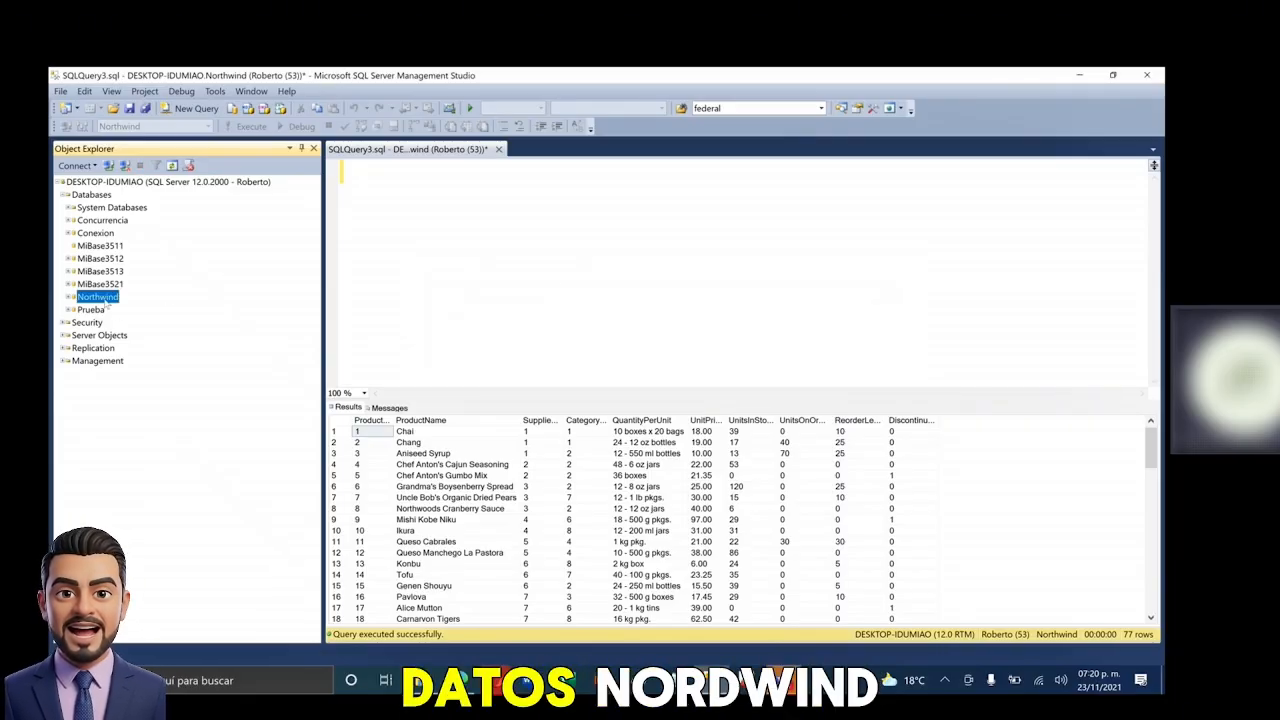
pyautogui.click(100, 258)
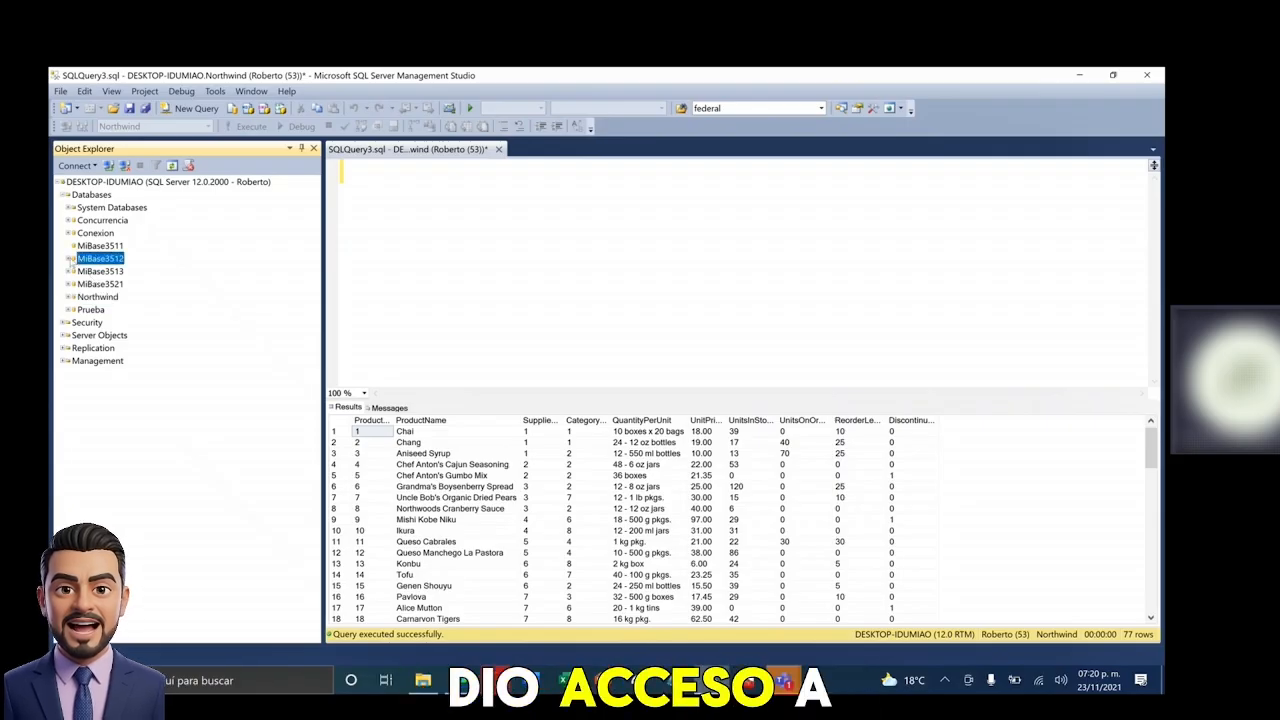
pyautogui.click(69, 258)
pyautogui.click(811, 398)
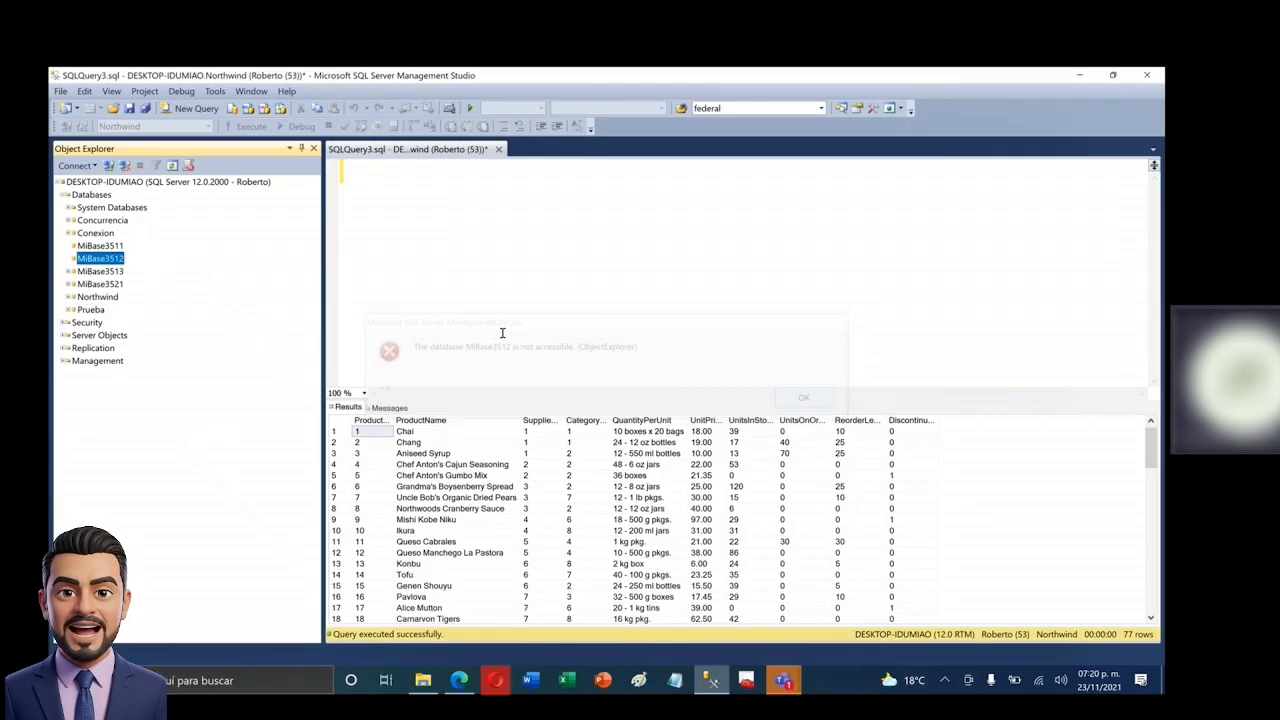
pyautogui.click(69, 271)
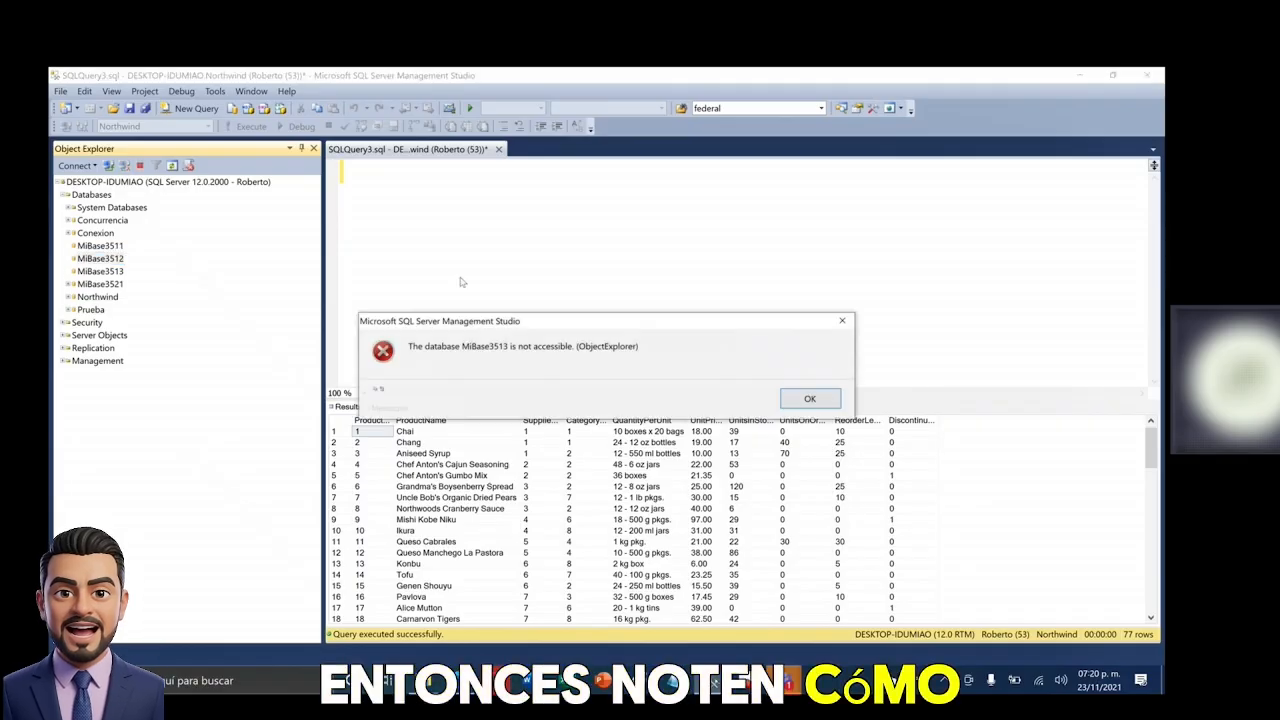
pyautogui.click(820, 398)
pyautogui.click(69, 284)
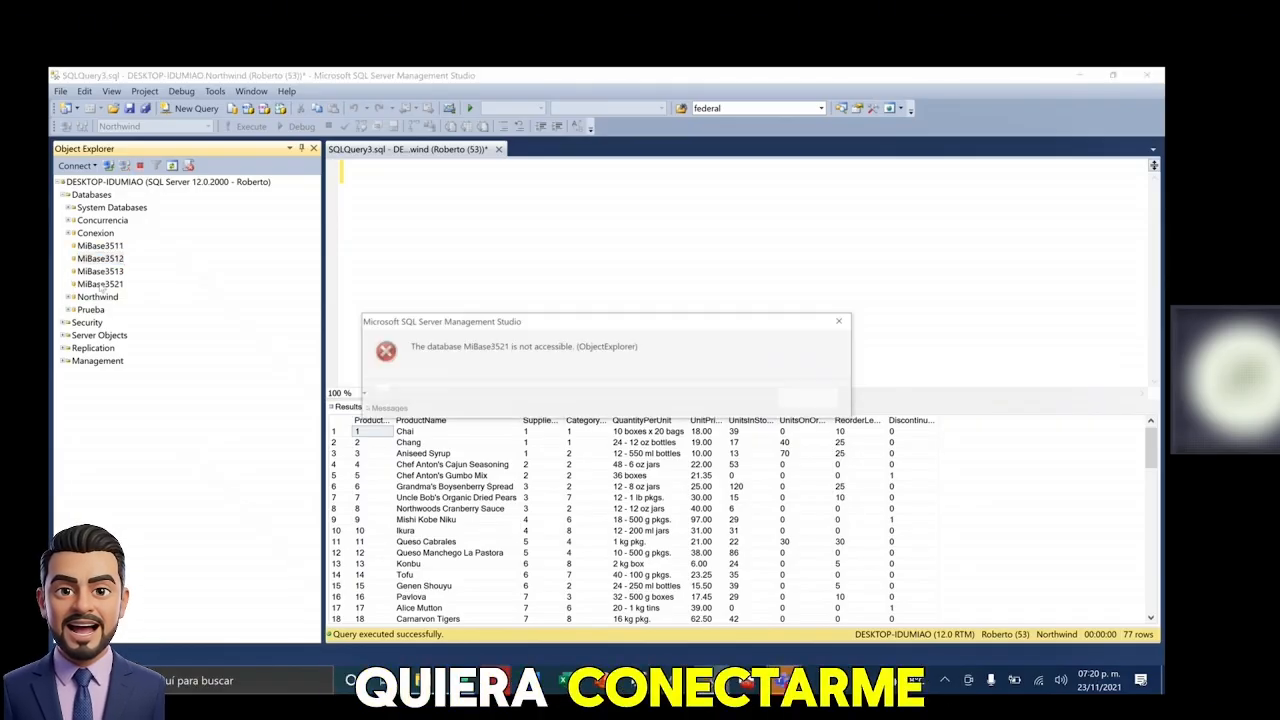
pyautogui.click(811, 399)
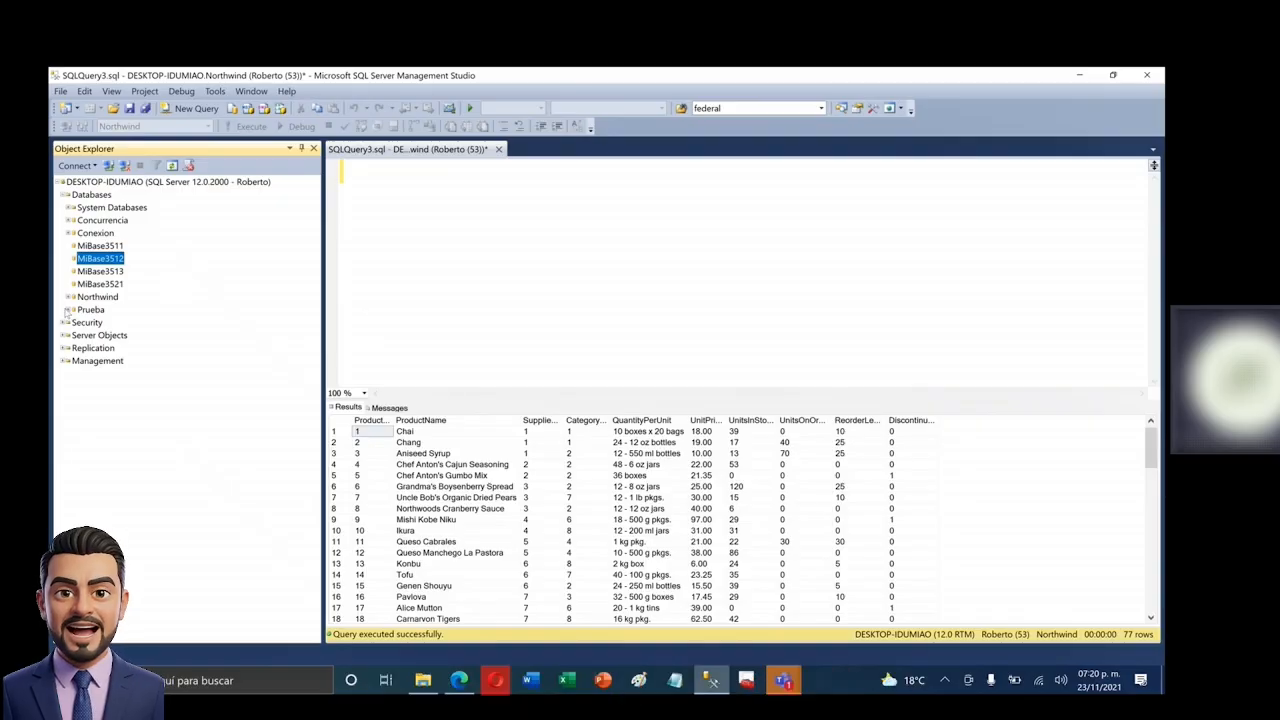
pyautogui.click(68, 310)
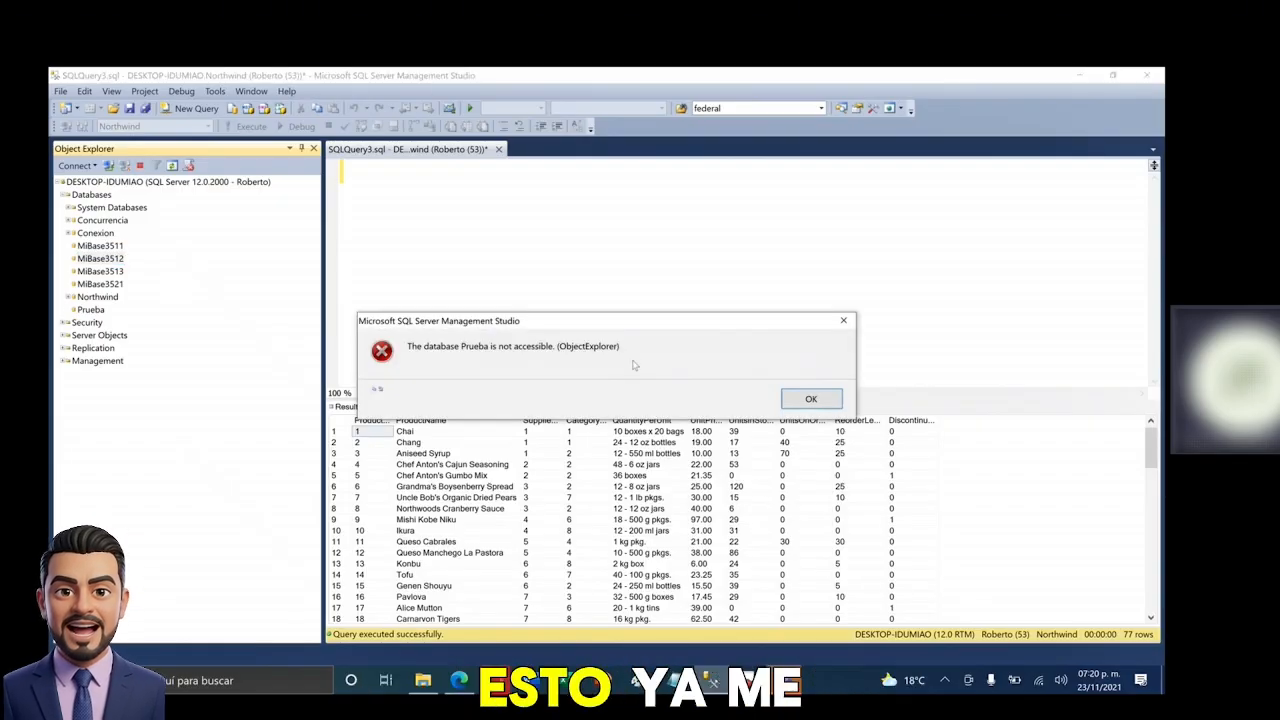
pyautogui.click(818, 399)
pyautogui.click(68, 233)
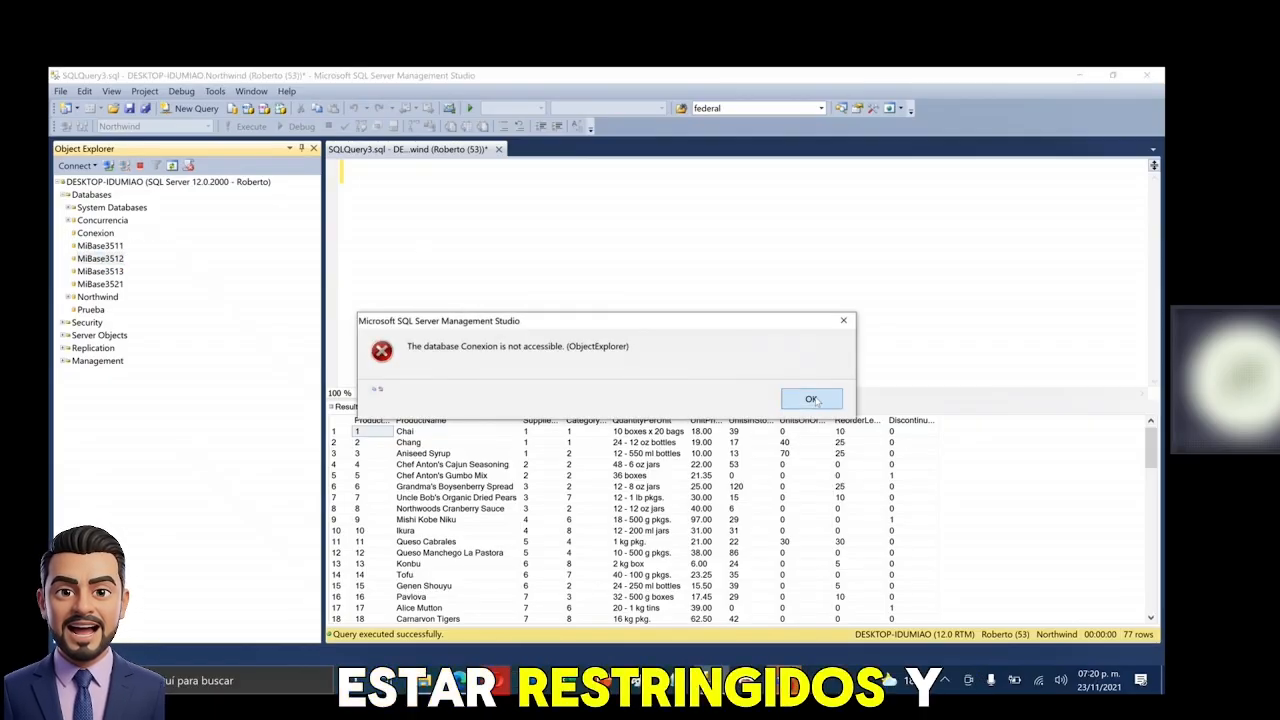
pyautogui.click(811, 399)
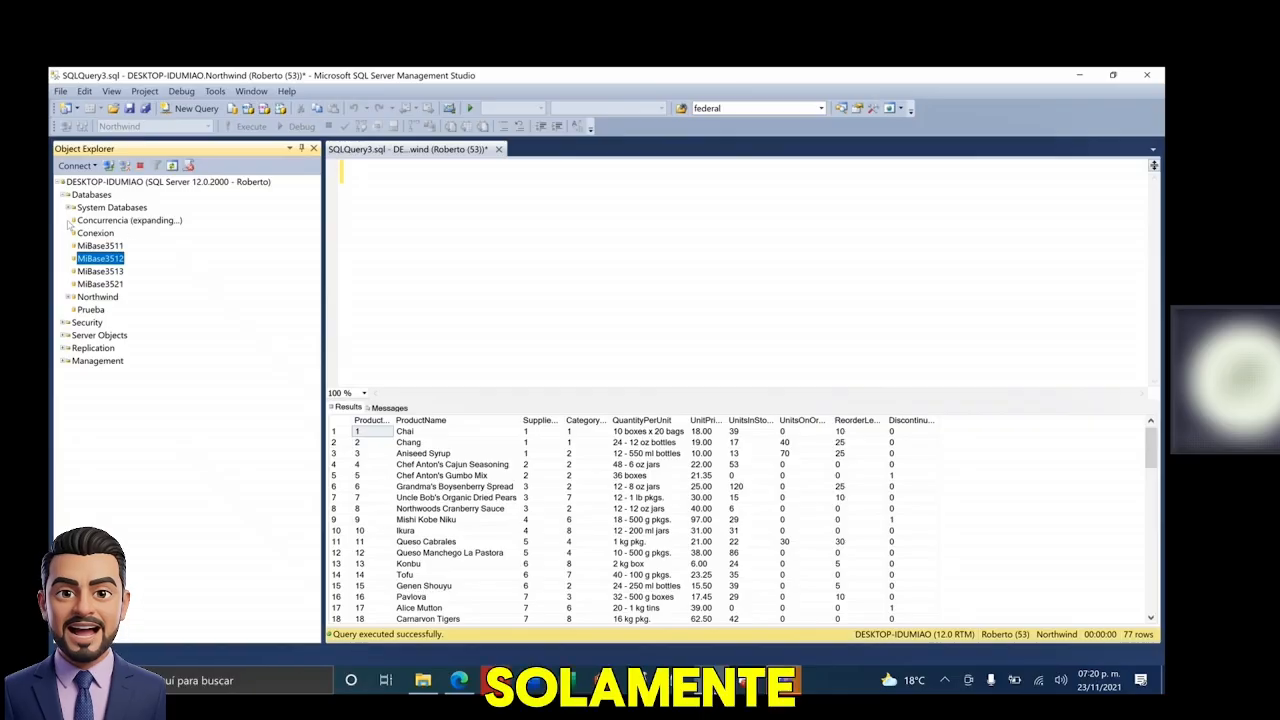
pyautogui.click(808, 392)
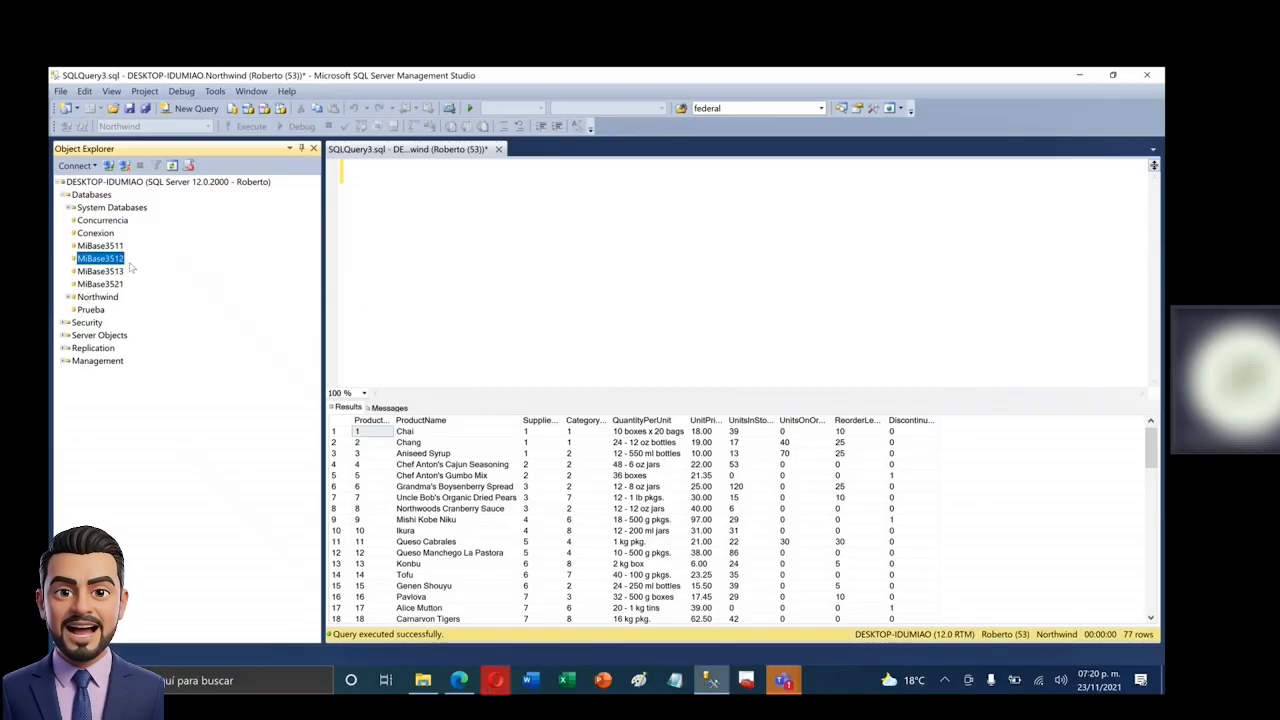
pyautogui.click(104, 222)
pyautogui.click(107, 233)
pyautogui.click(107, 246)
pyautogui.click(106, 259)
pyautogui.click(106, 272)
pyautogui.click(104, 285)
pyautogui.click(95, 310)
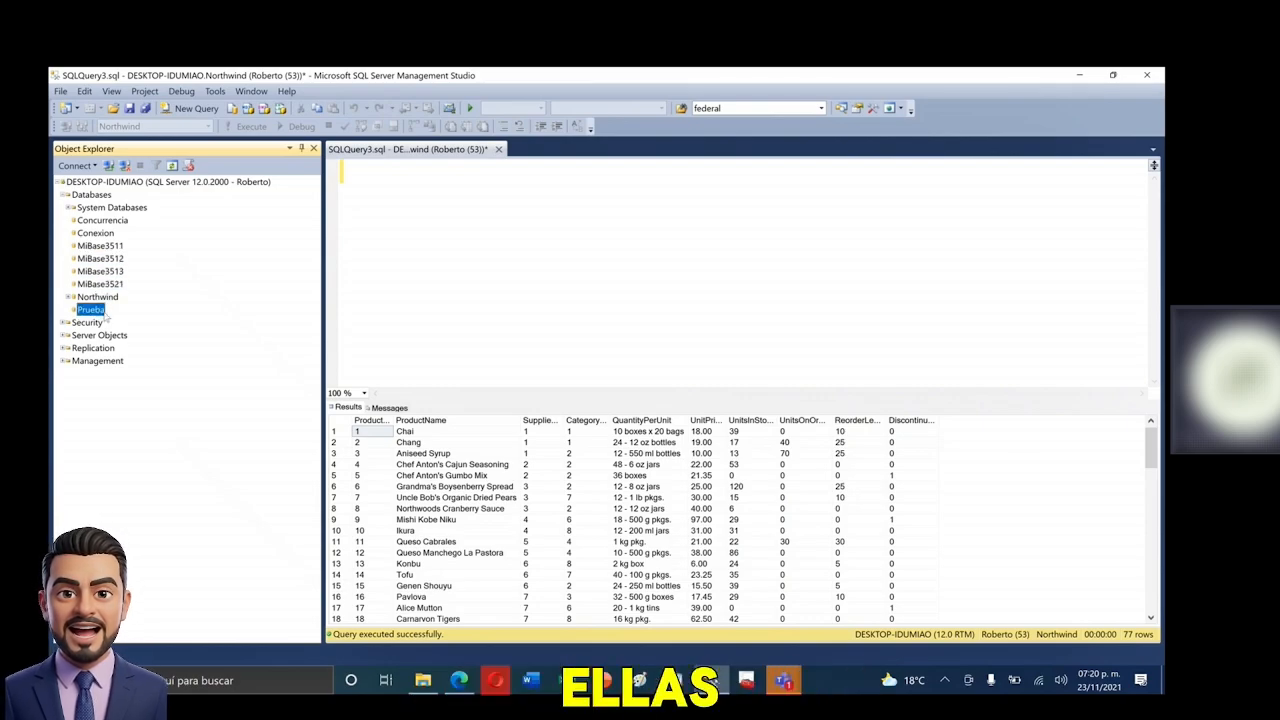
pyautogui.click(92, 297)
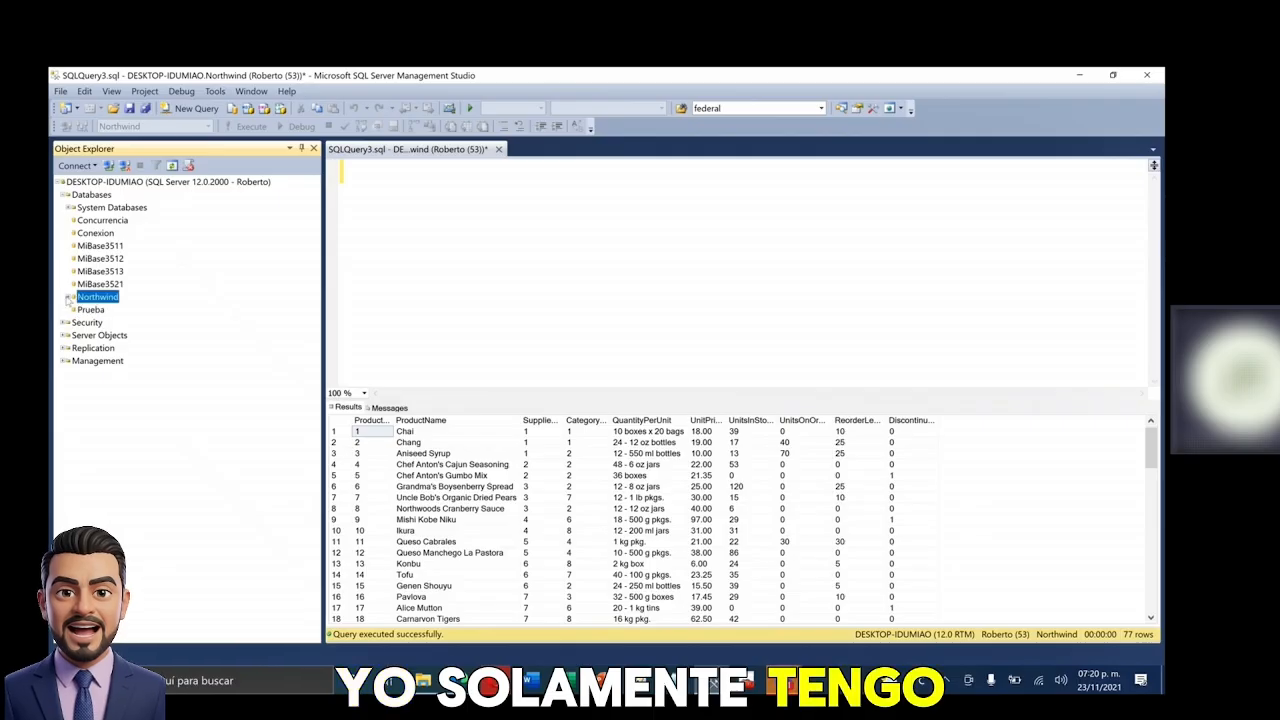
pyautogui.click(70, 297)
pyautogui.click(70, 297)
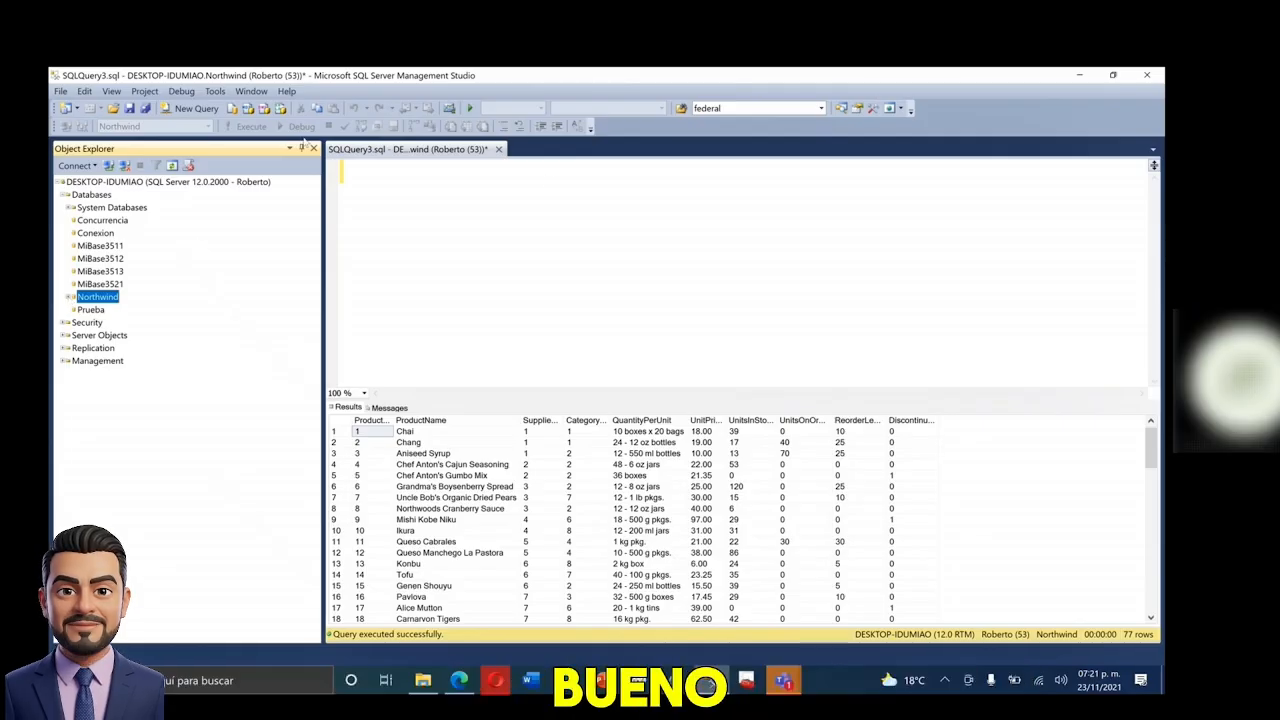
# - Close the query without saving and reconnect to the Database Engine as the administrator
pyautogui.click(498, 149)
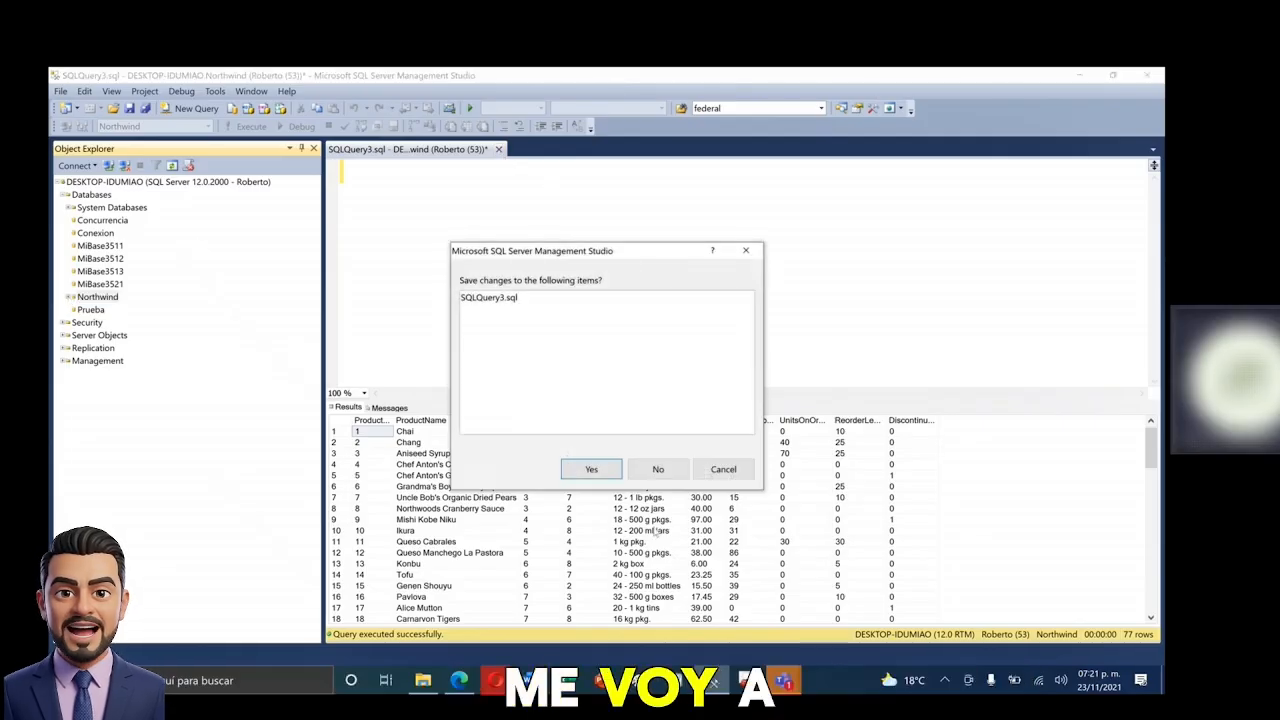
pyautogui.click(654, 478)
pyautogui.click(125, 148)
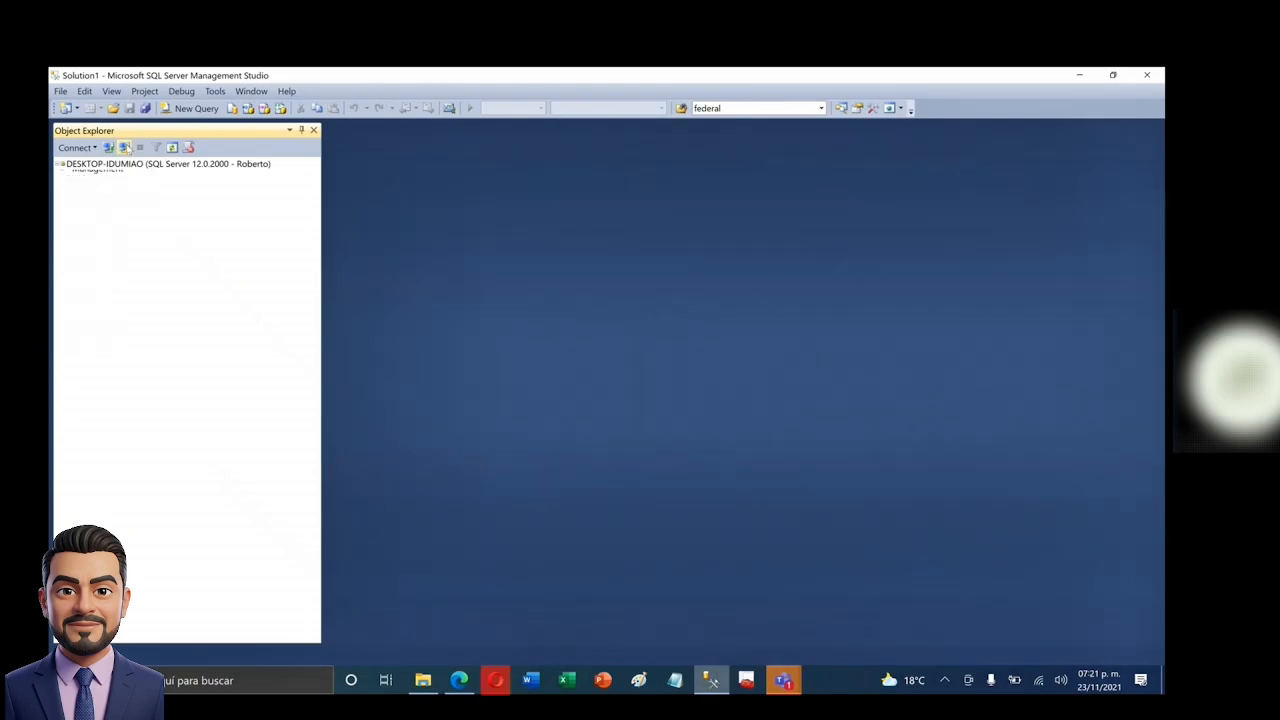
pyautogui.click(80, 148)
pyautogui.click(91, 170)
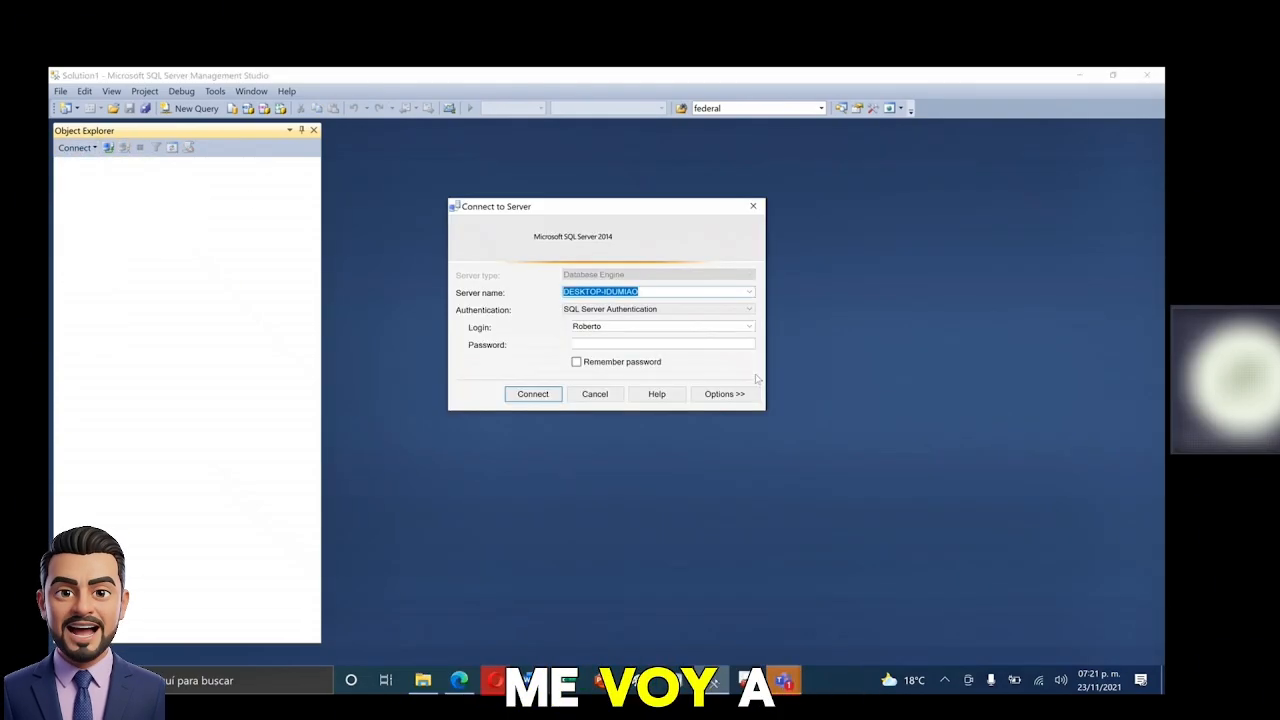
pyautogui.moveTo(667, 329); pyautogui.dragTo(516, 331)
pyautogui.press('BackSpace')
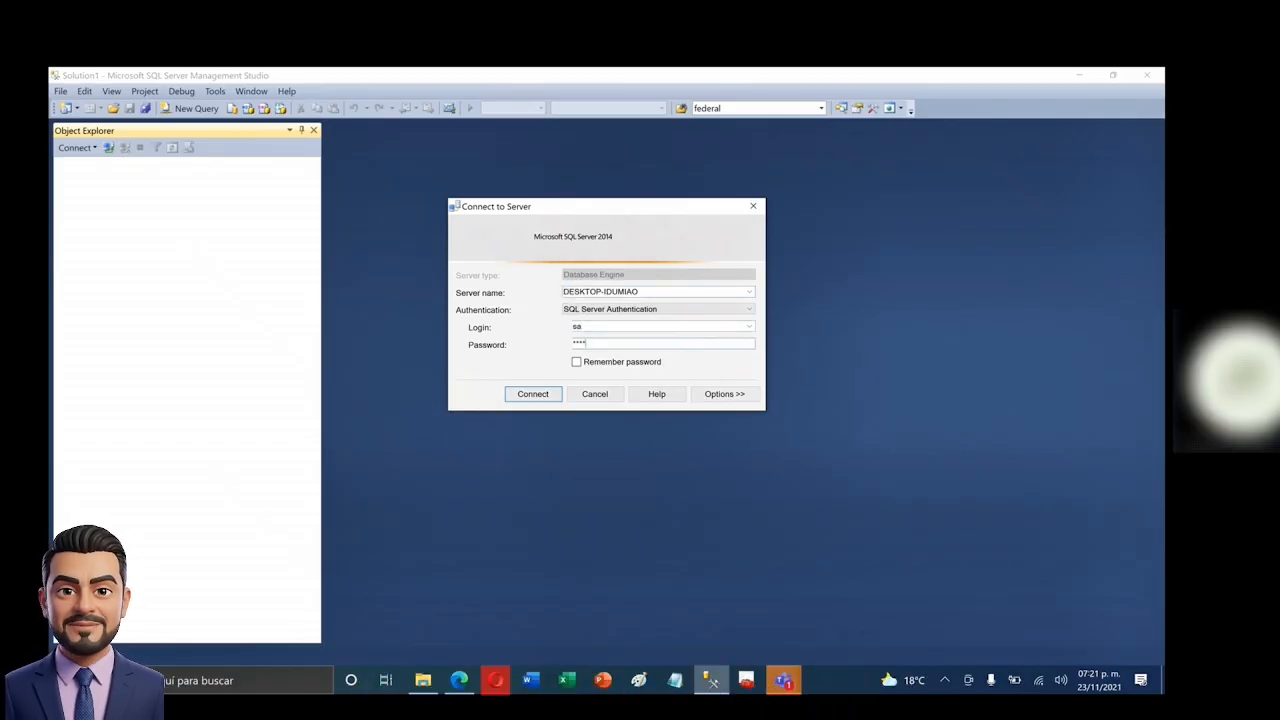
pyautogui.press('Return')
# - In the Roberto login's User Mapping, tick MiBase3511 and save with OK
pyautogui.click(63, 190)
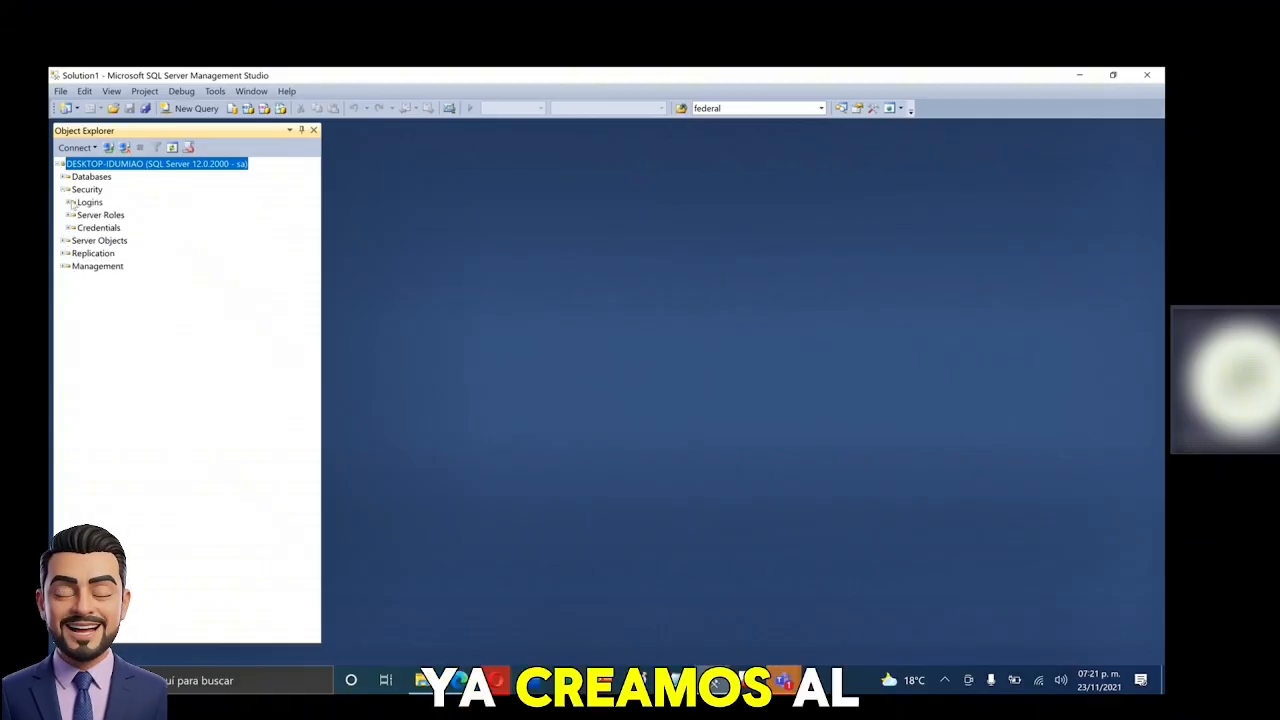
pyautogui.click(71, 203)
pyautogui.click(100, 318)
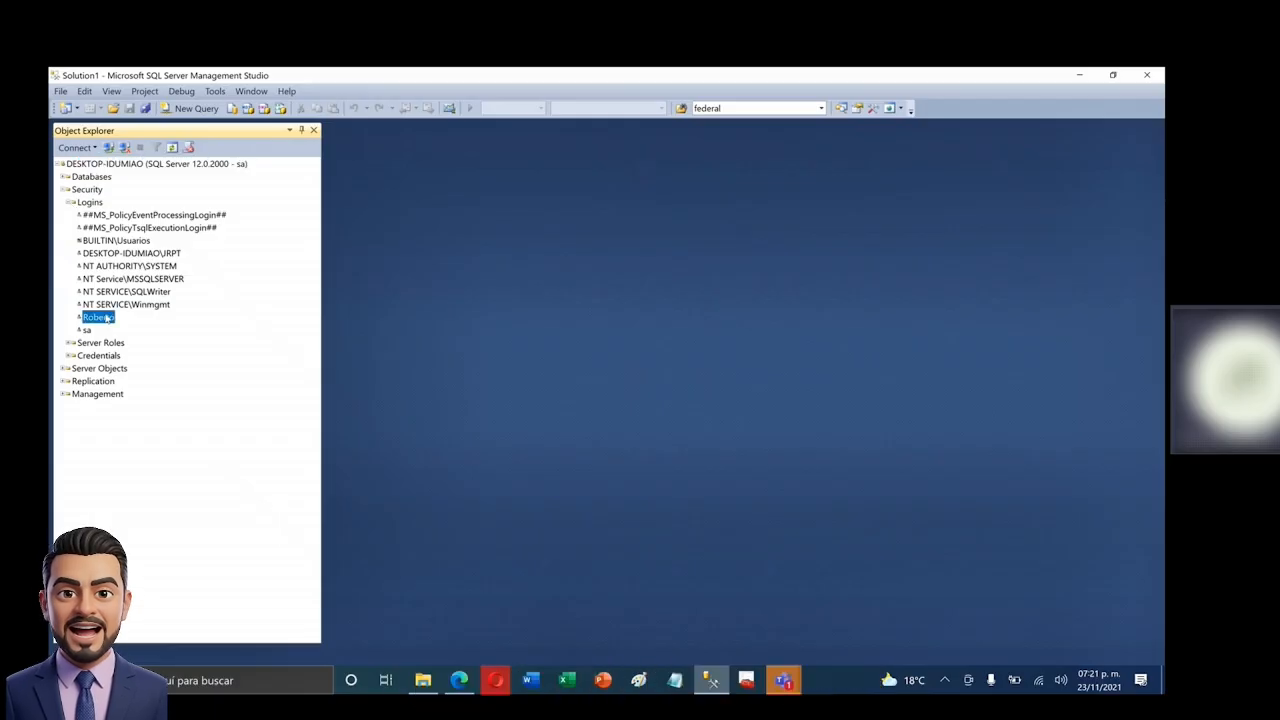
pyautogui.rightClick(104, 318)
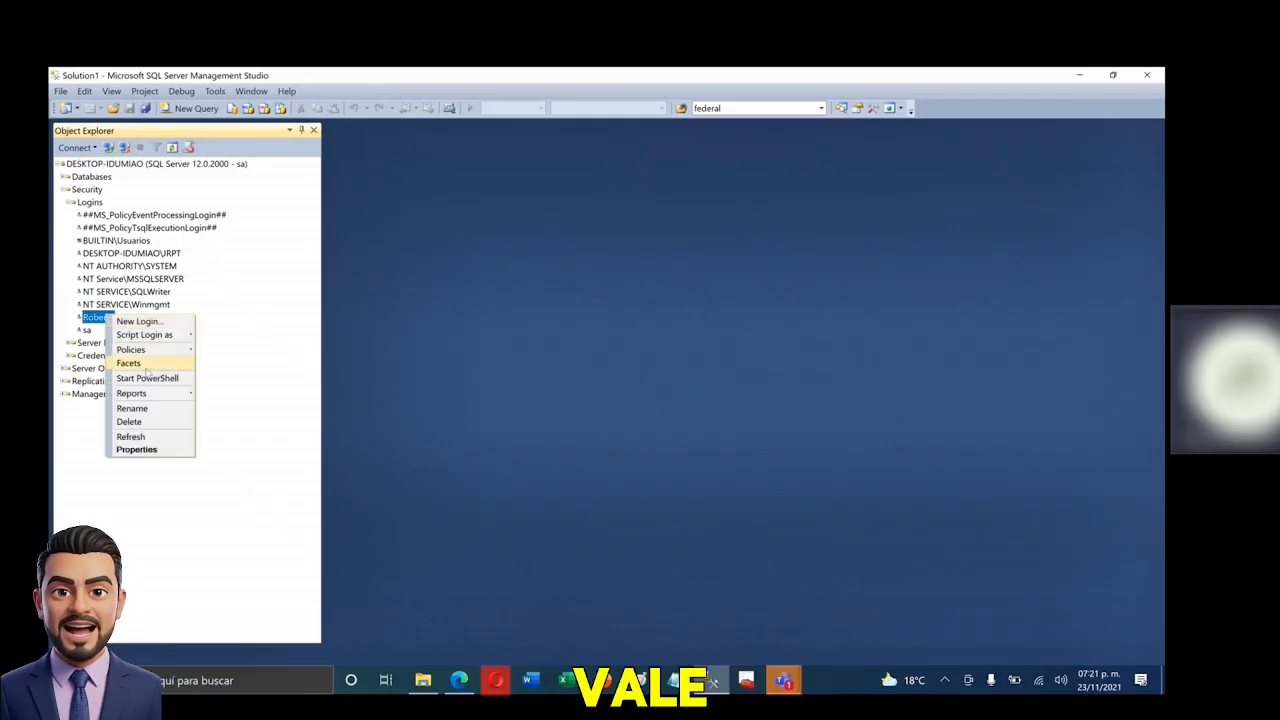
pyautogui.click(103, 320)
pyautogui.doubleClick(99, 320)
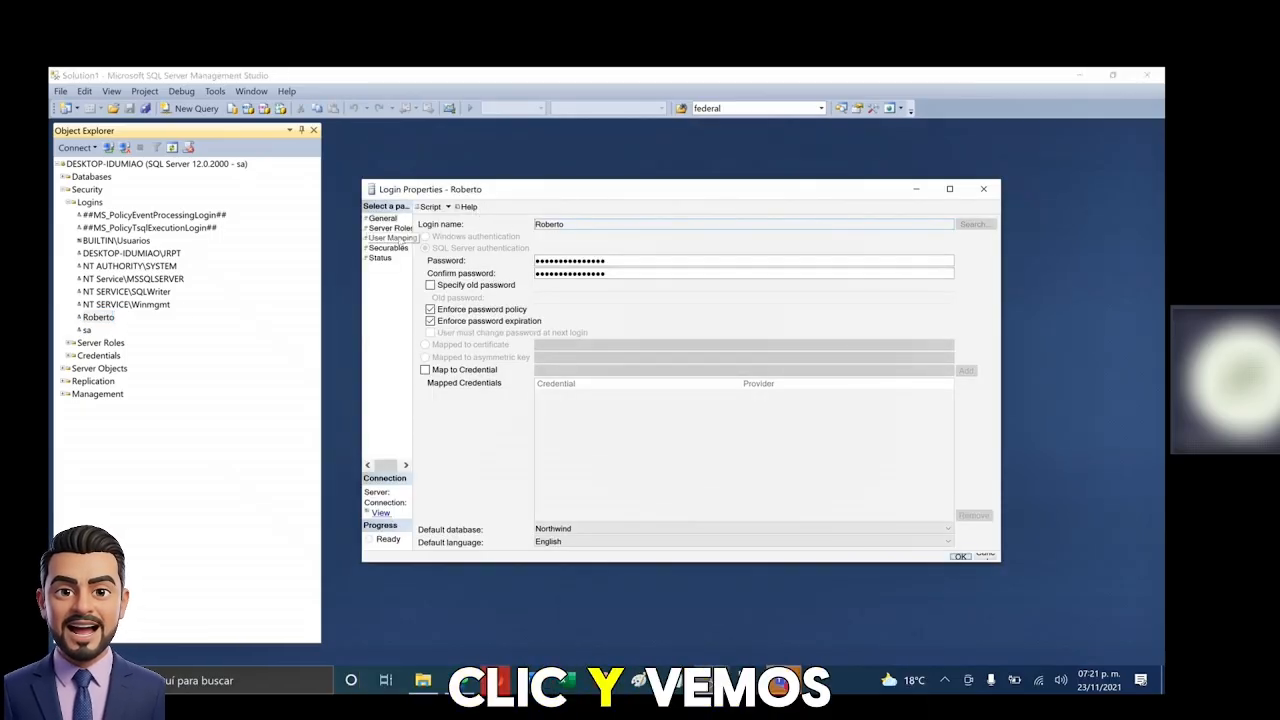
pyautogui.click(389, 238)
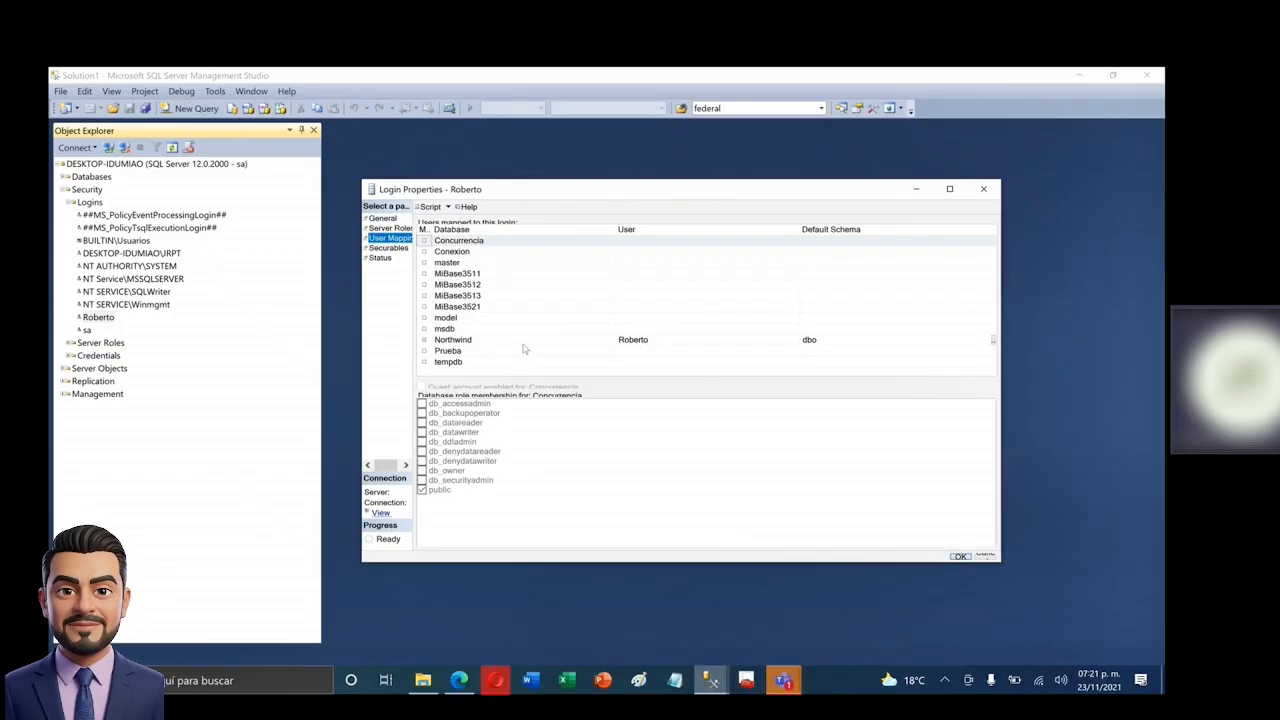
pyautogui.click(525, 345)
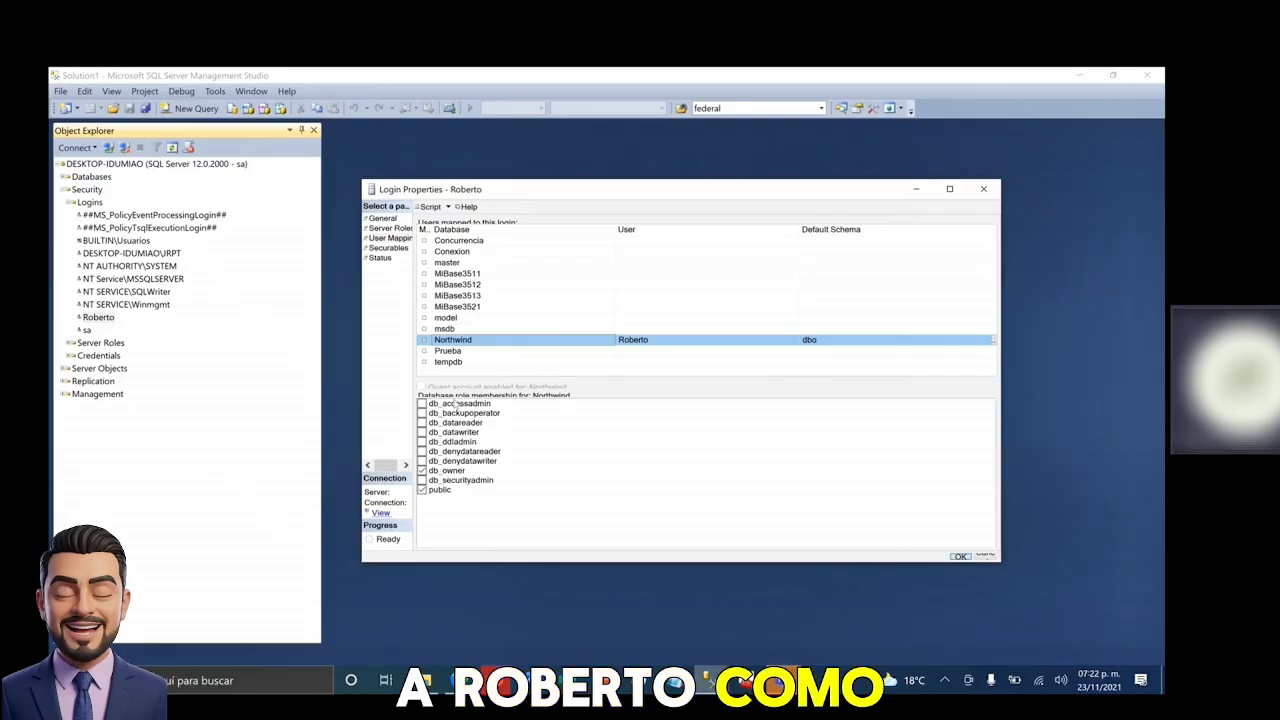
pyautogui.click(424, 274)
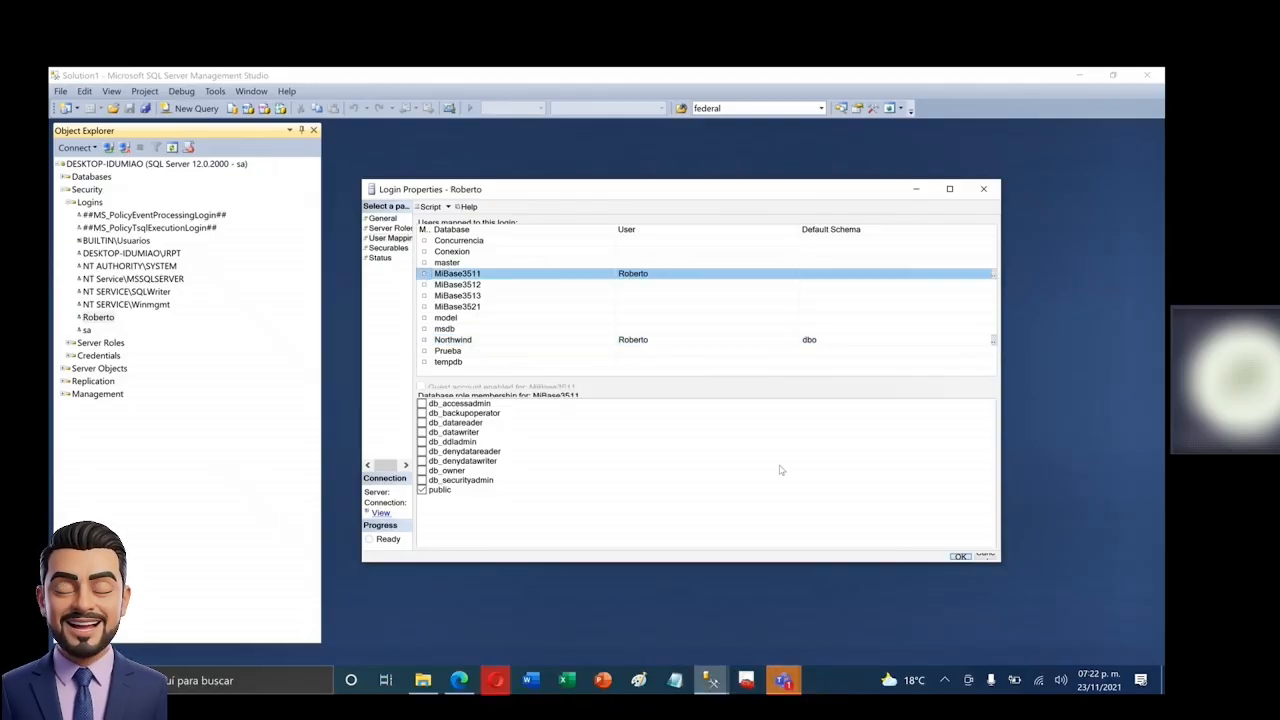
pyautogui.click(961, 557)
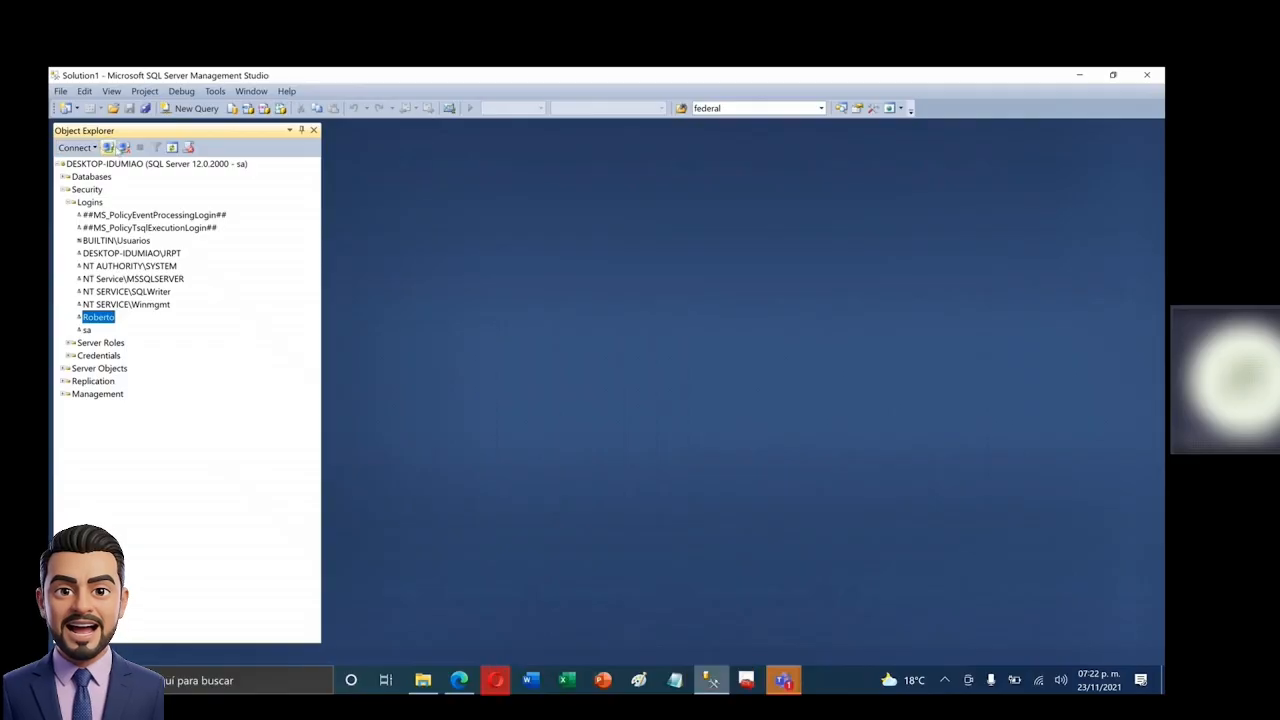
# - Disconnect and reconnect to the Database Engine as Roberto, entering the login's password
pyautogui.click(124, 147)
pyautogui.click(74, 147)
pyautogui.click(117, 168)
pyautogui.click(606, 343)
pyautogui.write('1234')
pyautogui.press('Return')
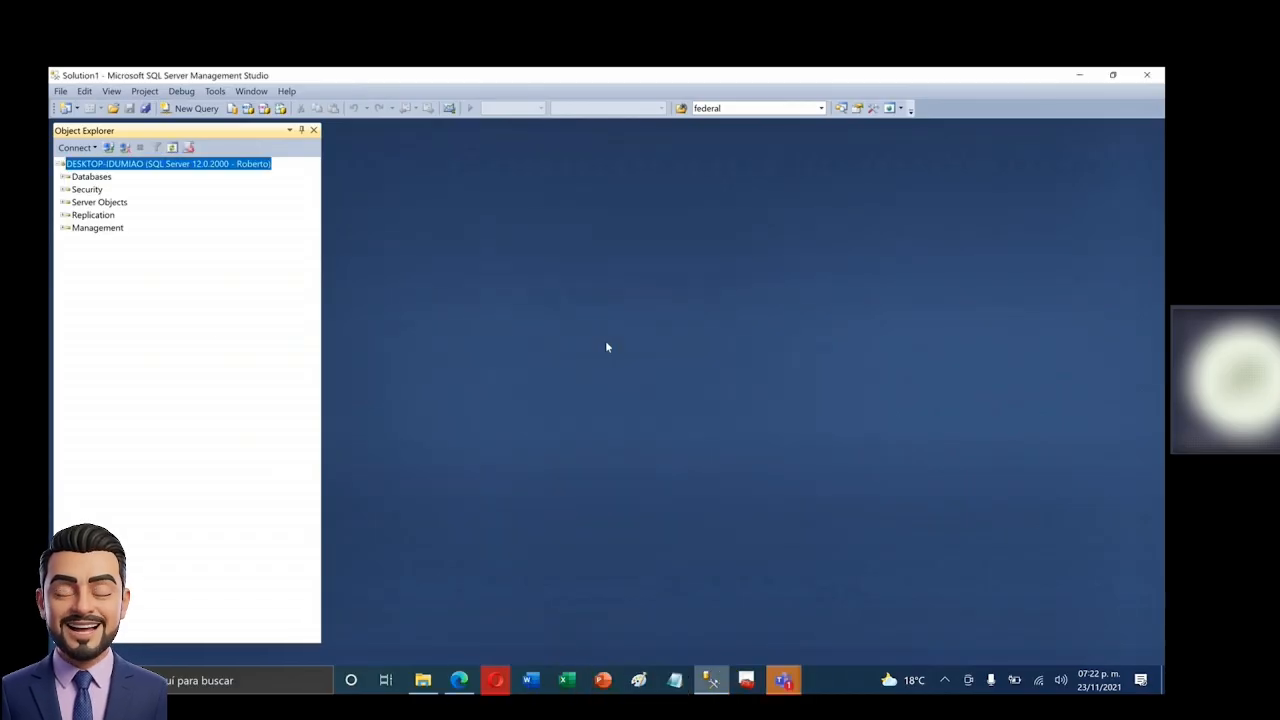
# - Expand MiBase3511 and Northwind successfully, then dismiss MiBase3512's not-accessible error
pyautogui.click(65, 177)
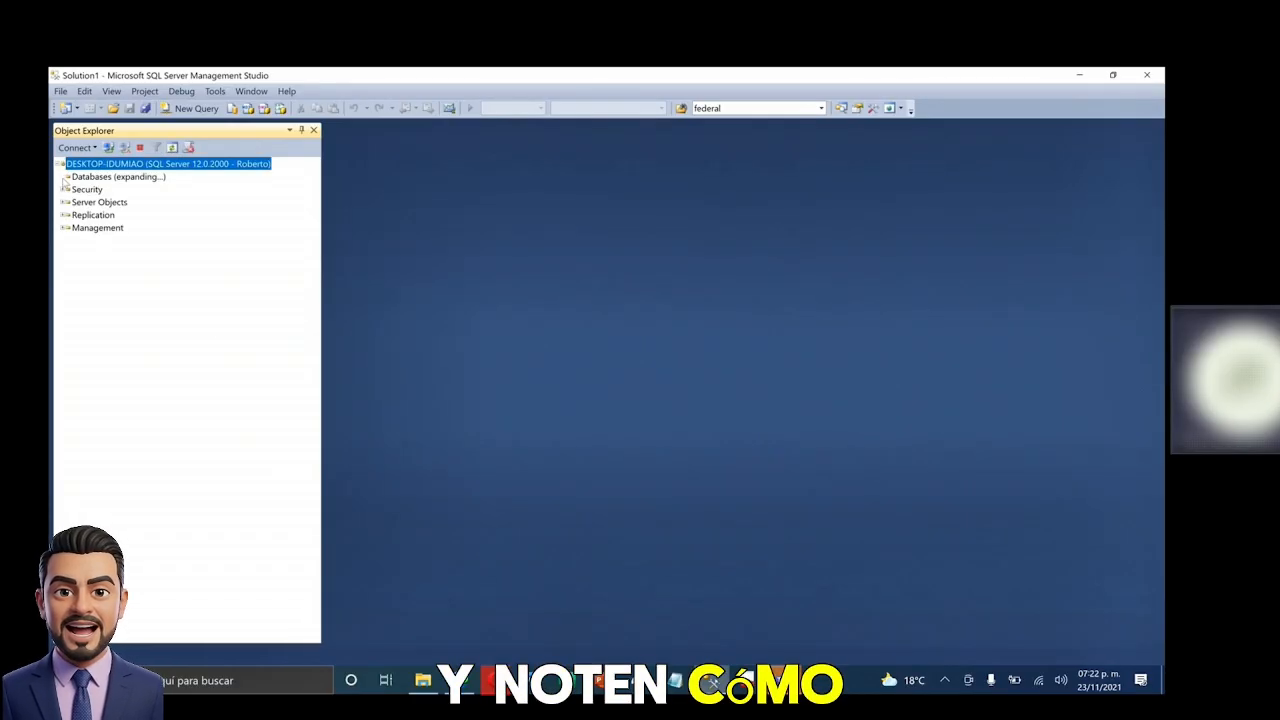
pyautogui.click(68, 228)
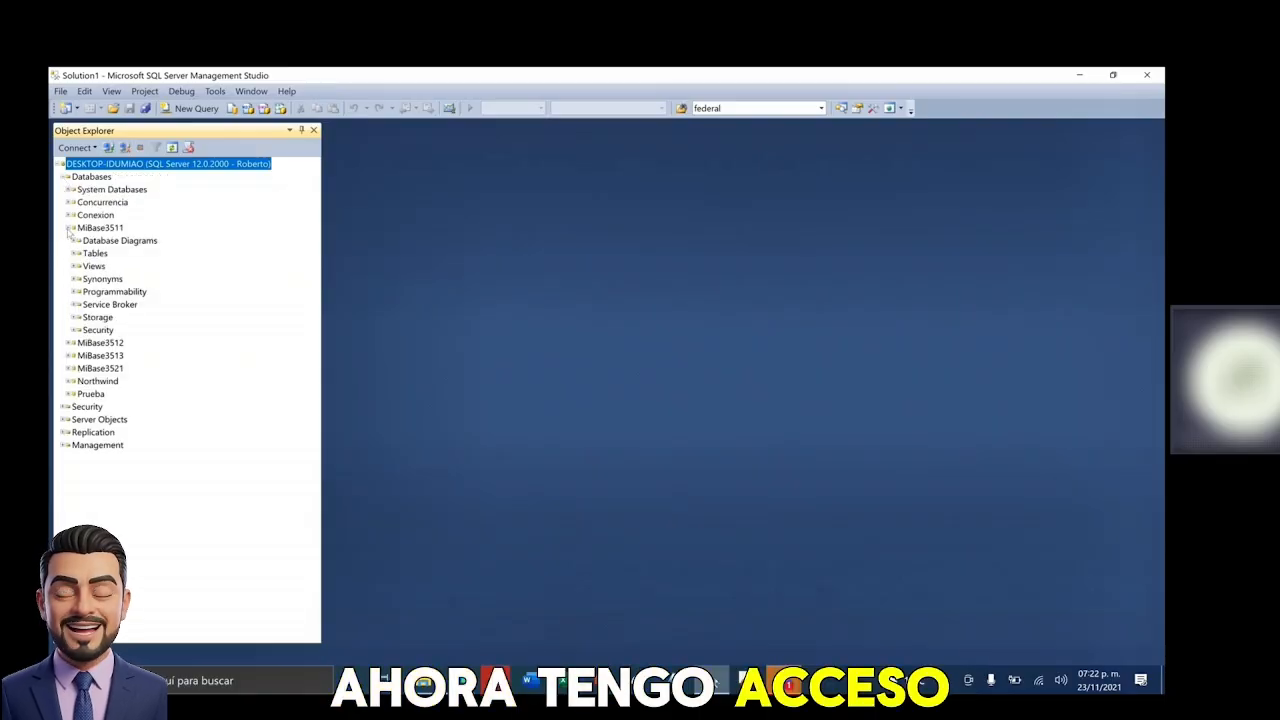
pyautogui.click(69, 381)
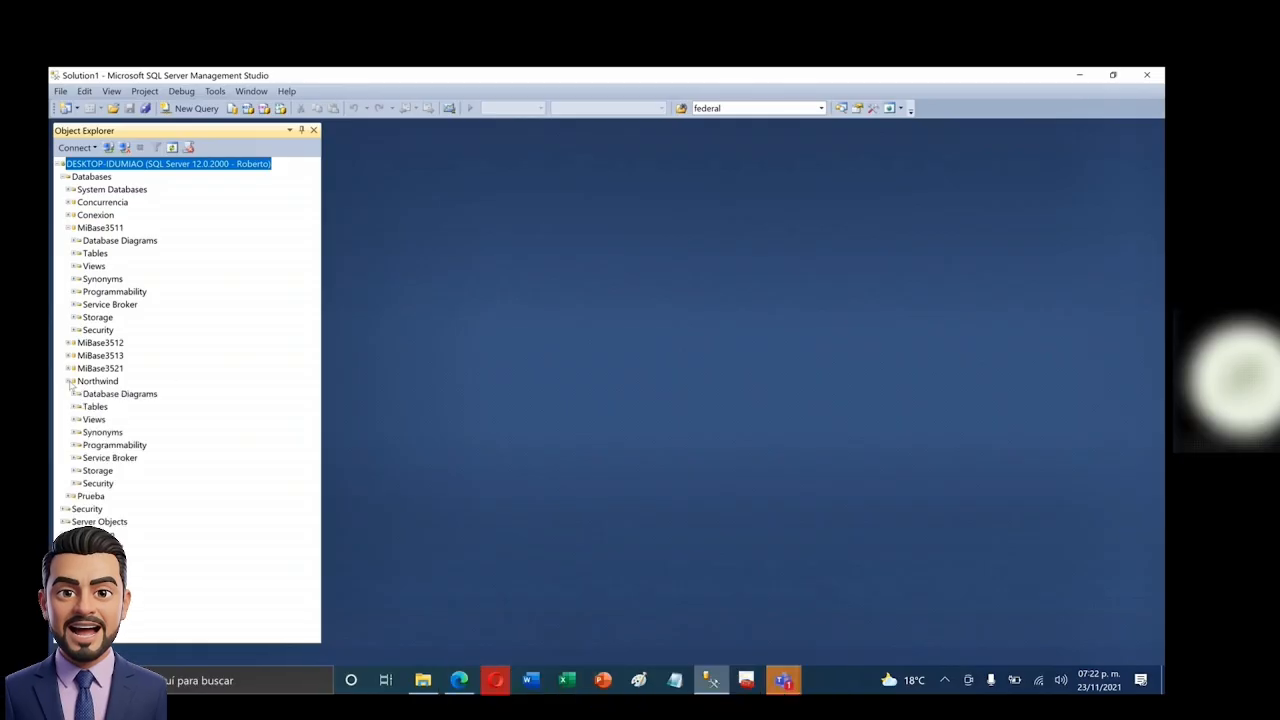
pyautogui.click(68, 342)
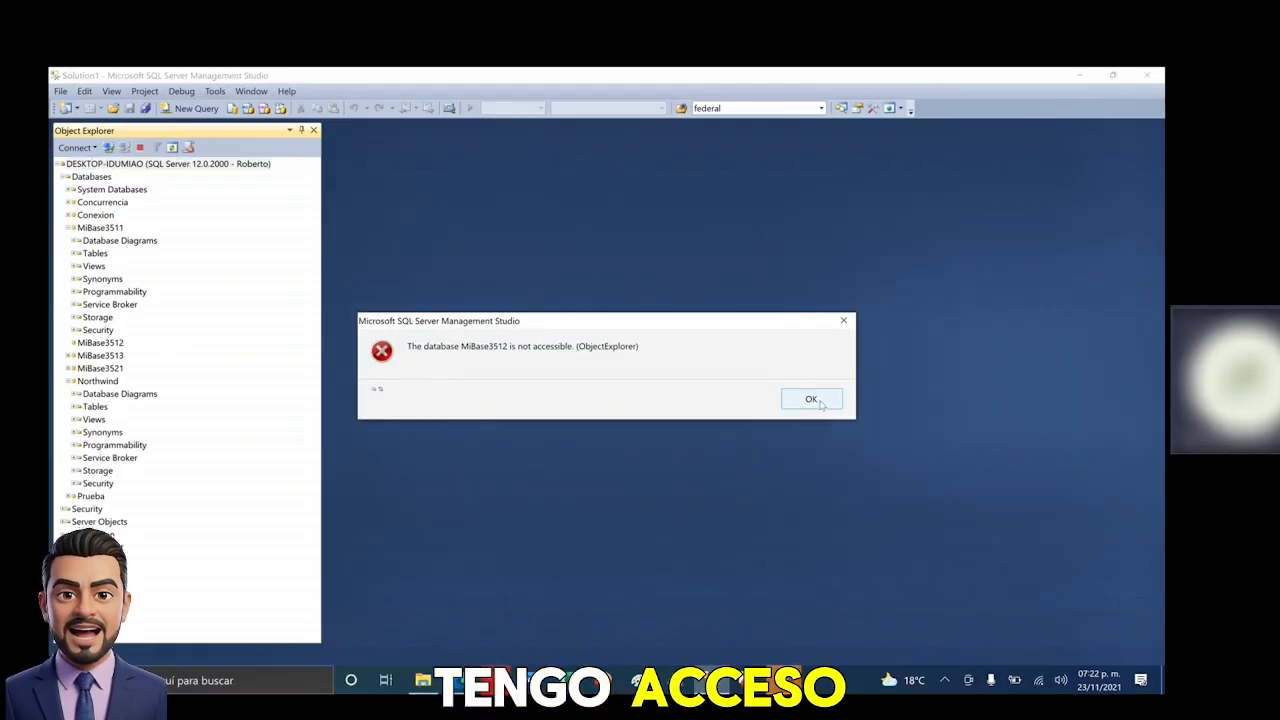
pyautogui.press('Return')
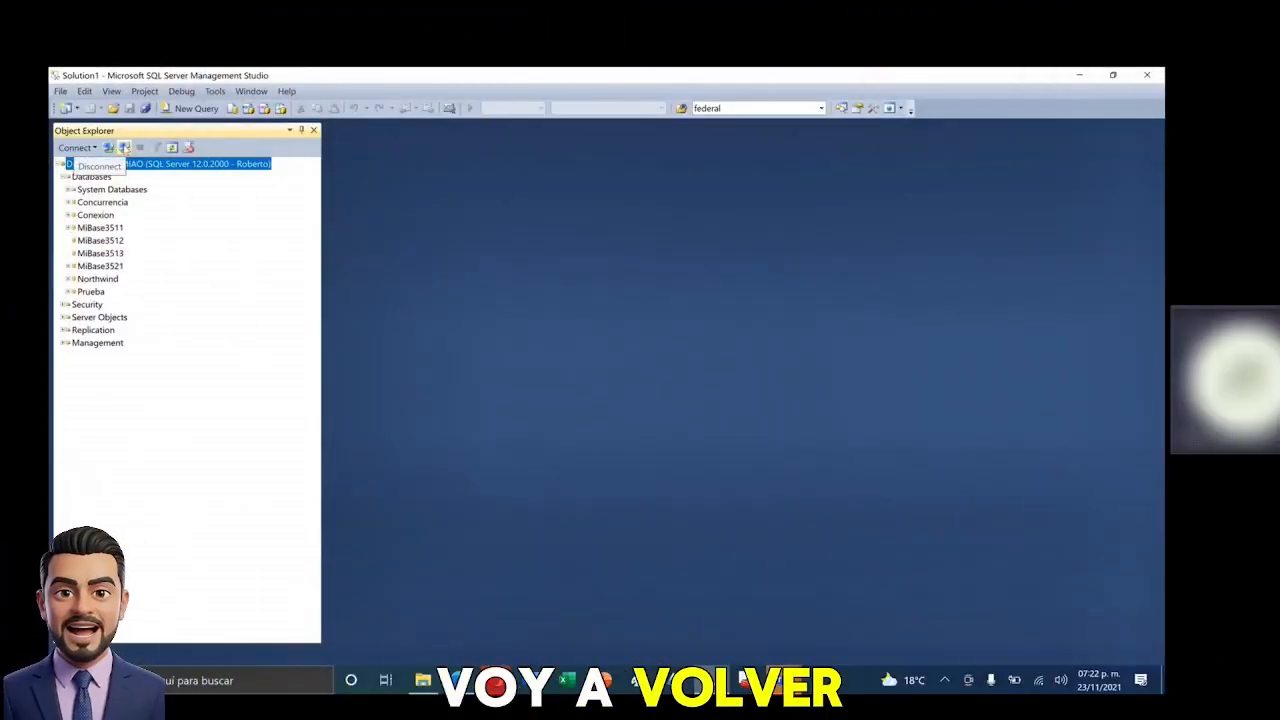
# - Disconnect the Roberto session and reconnect to the Database Engine as sa
pyautogui.click(124, 147)
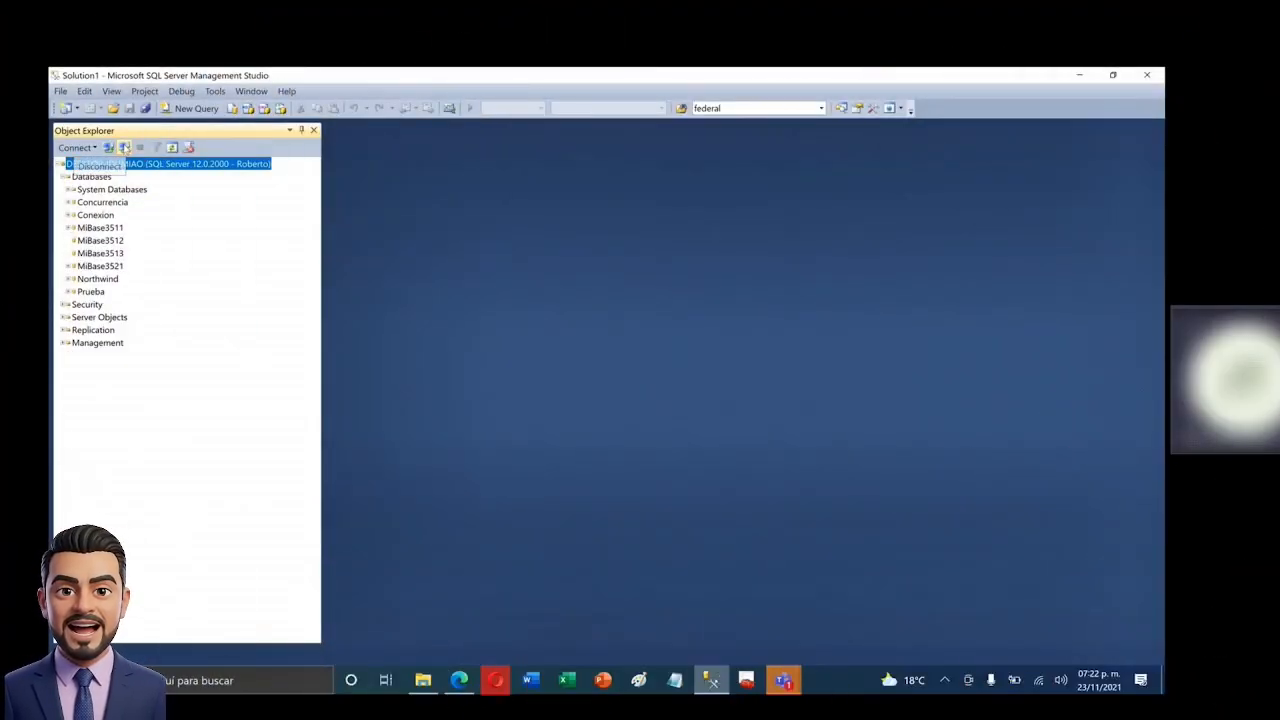
pyautogui.click(74, 147)
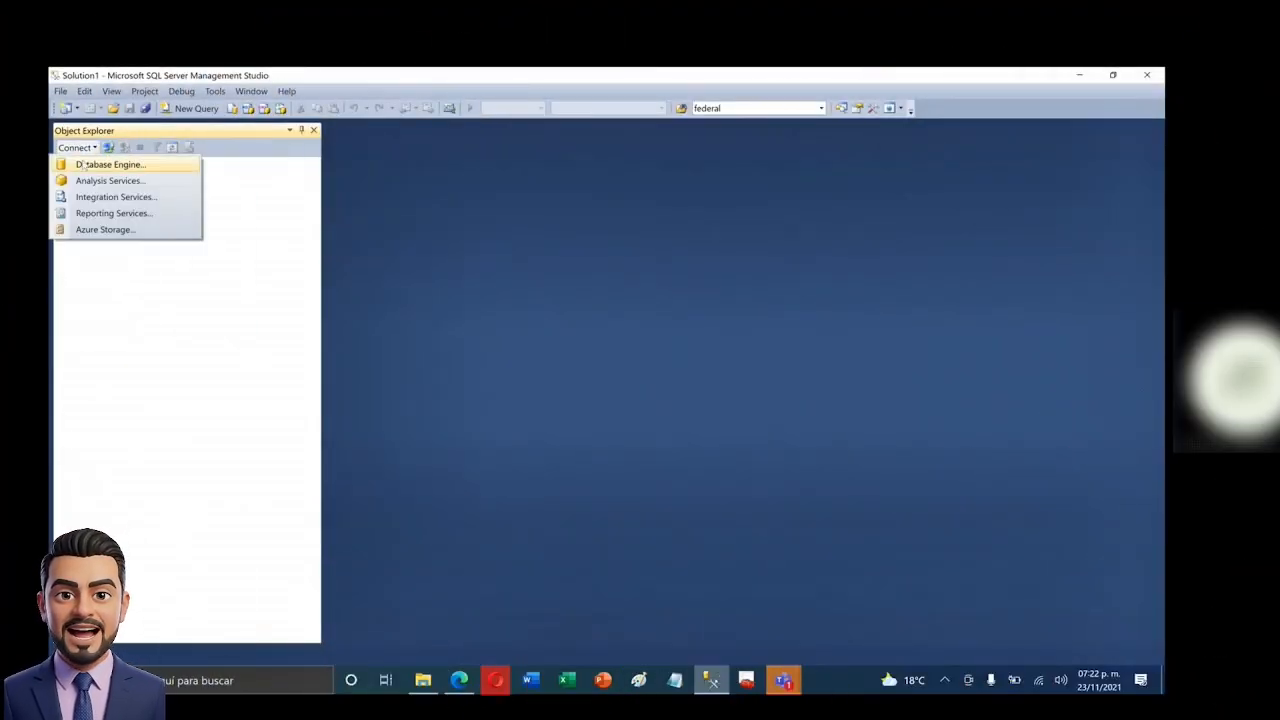
pyautogui.click(110, 163)
pyautogui.doubleClick(617, 326)
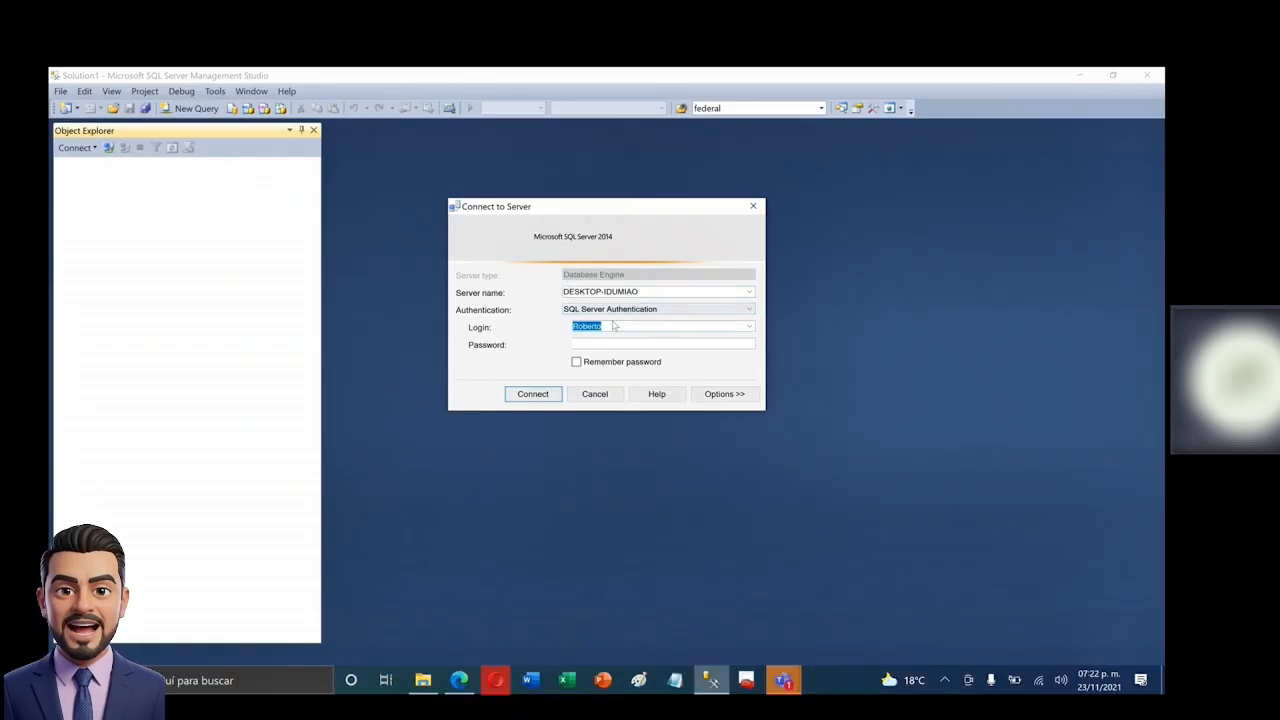
pyautogui.write('s')
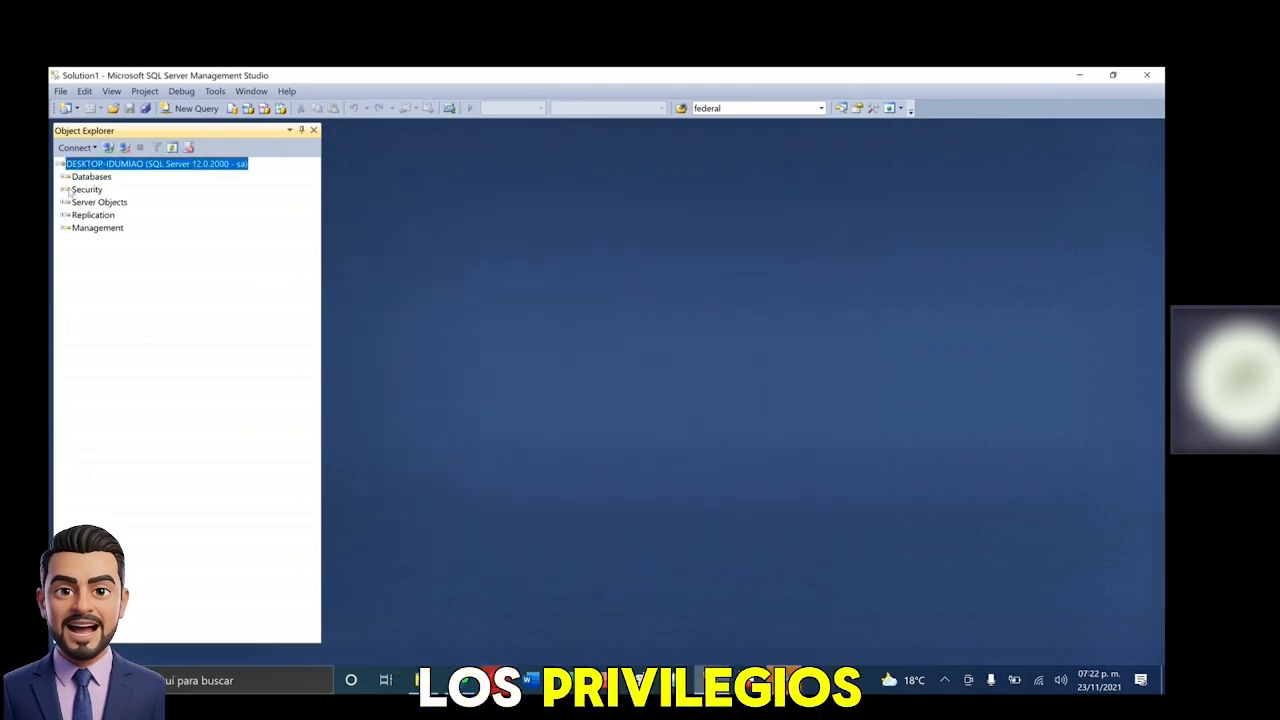
# - Open the Roberto login's User Mapping page and view its MiBase3511 roles
pyautogui.click(64, 189)
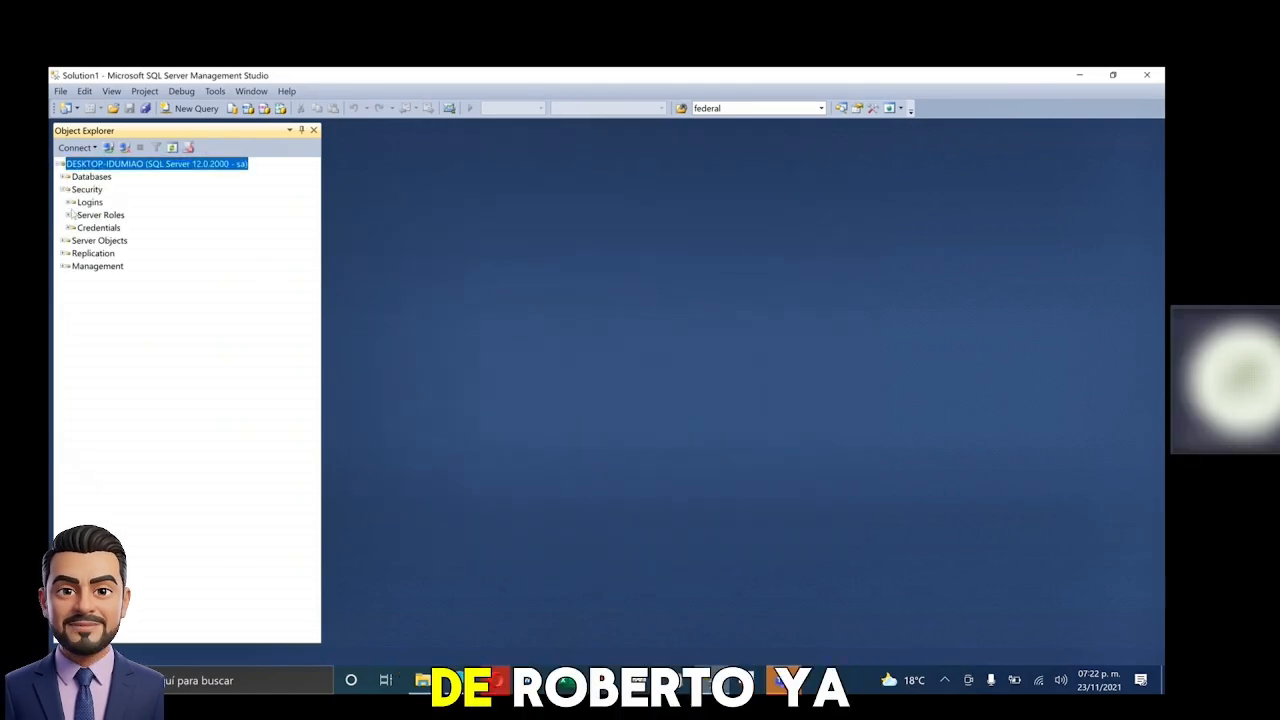
pyautogui.click(70, 202)
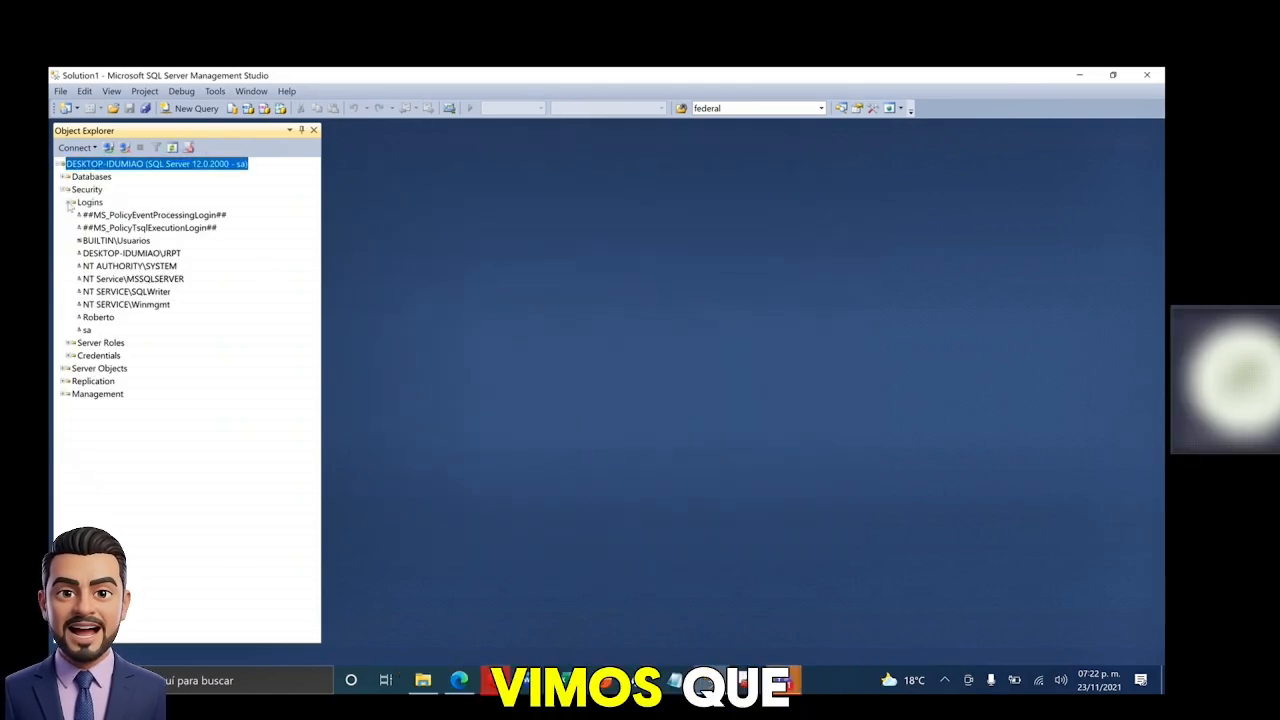
pyautogui.doubleClick(98, 317)
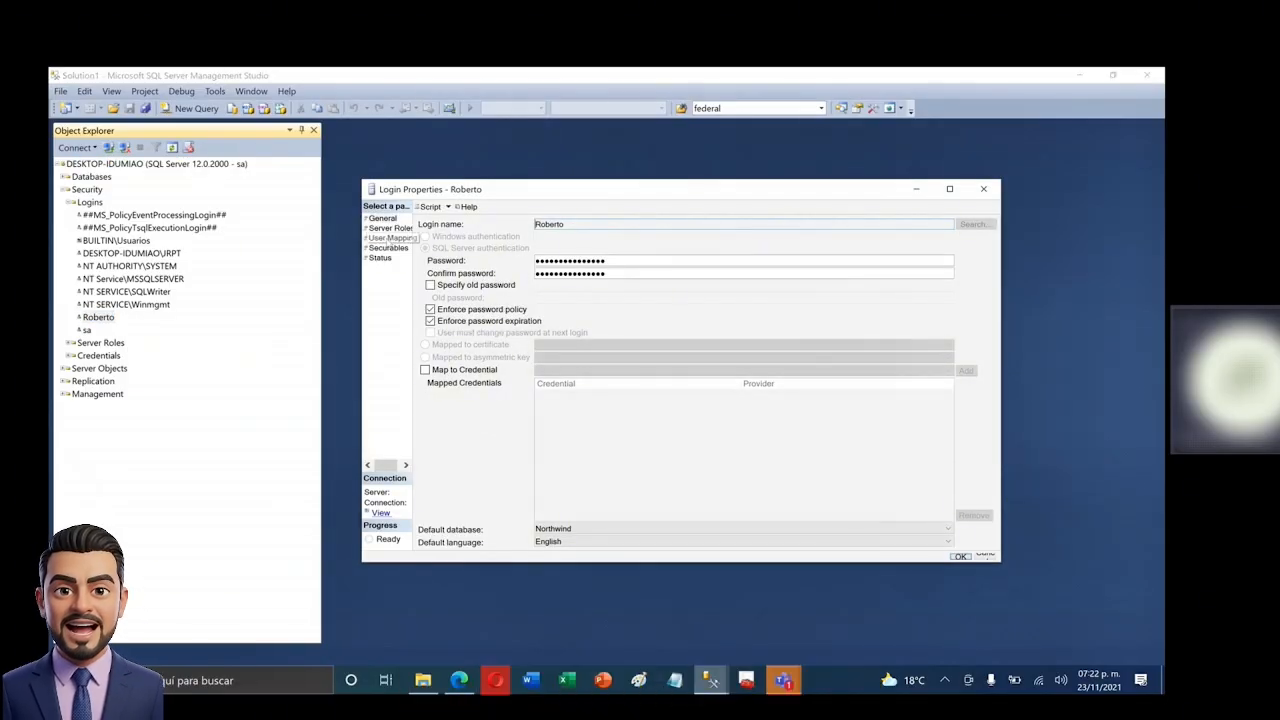
pyautogui.click(390, 238)
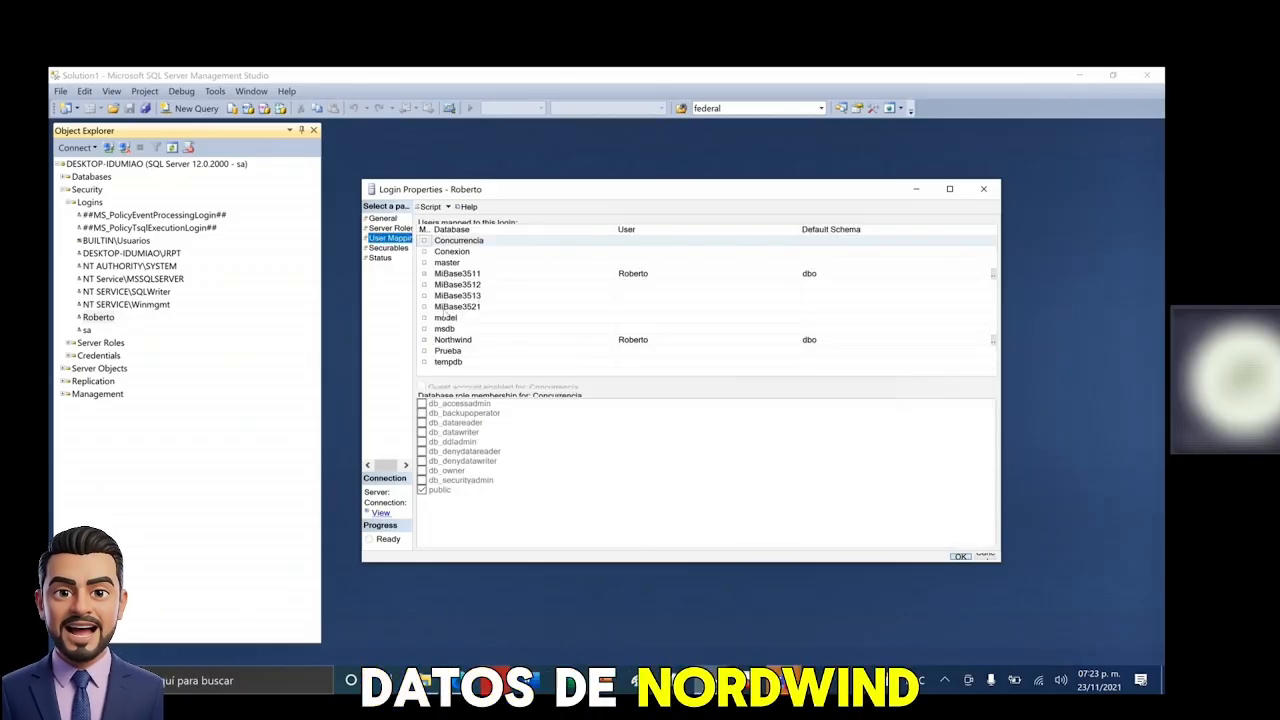
pyautogui.click(566, 277)
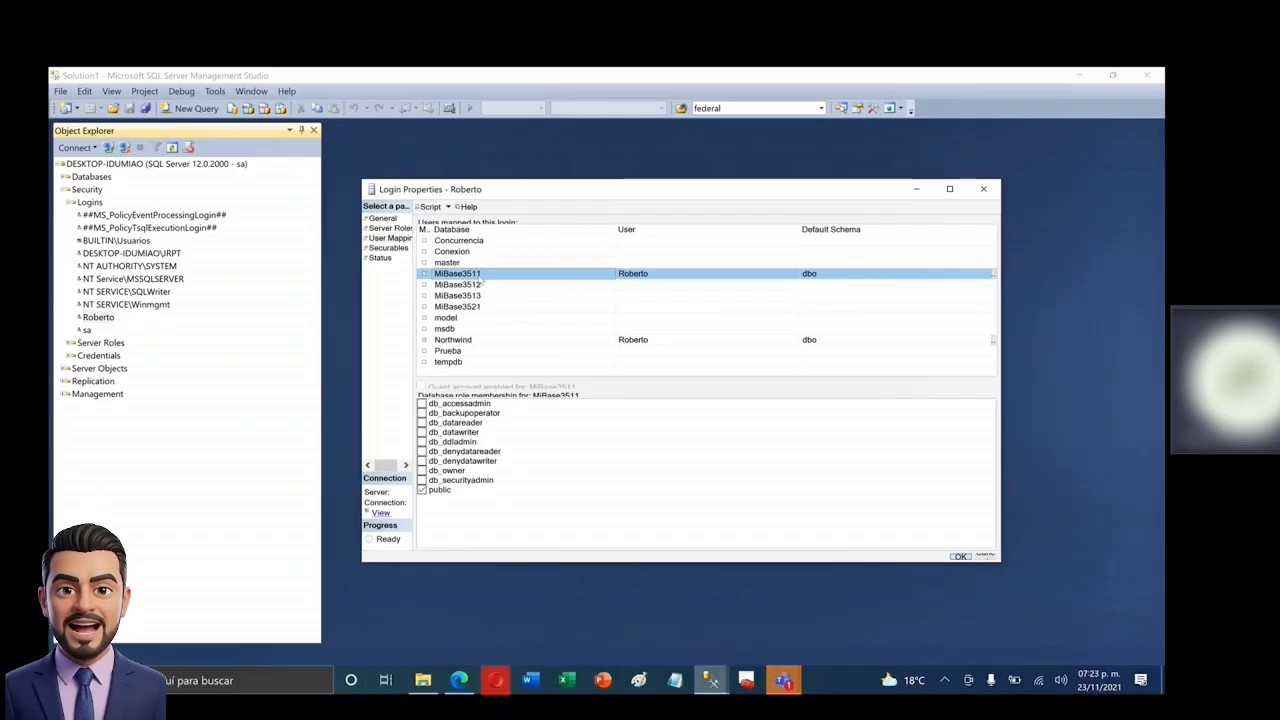
# - Tick db_datareader for Roberto on MiBase3511, compare Northwind's db_owner, and save with OK
pyautogui.click(519, 342)
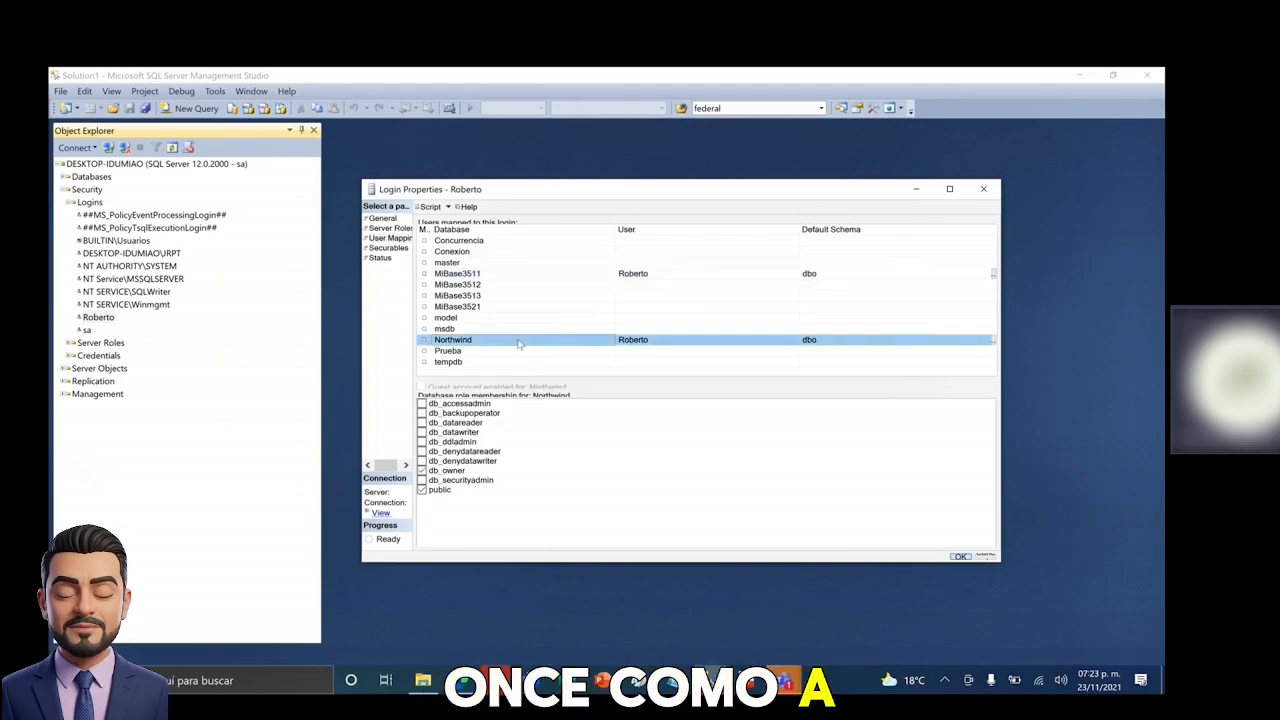
pyautogui.click(496, 277)
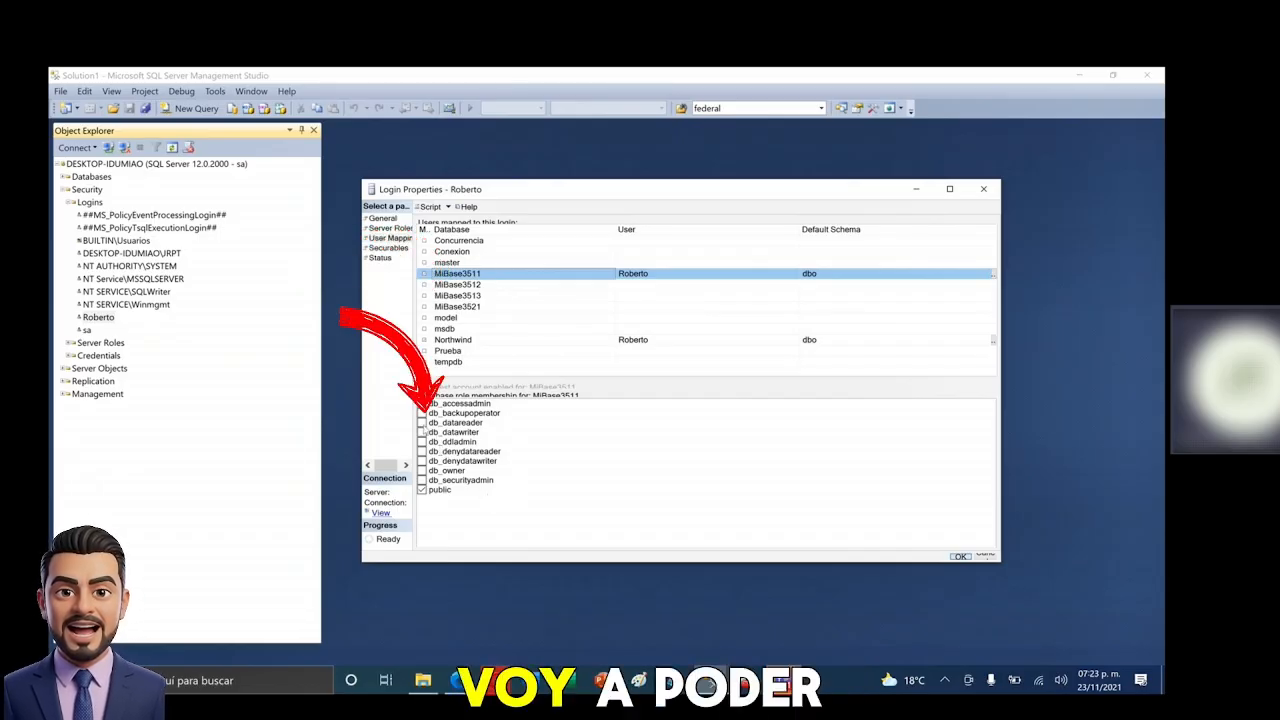
pyautogui.click(421, 423)
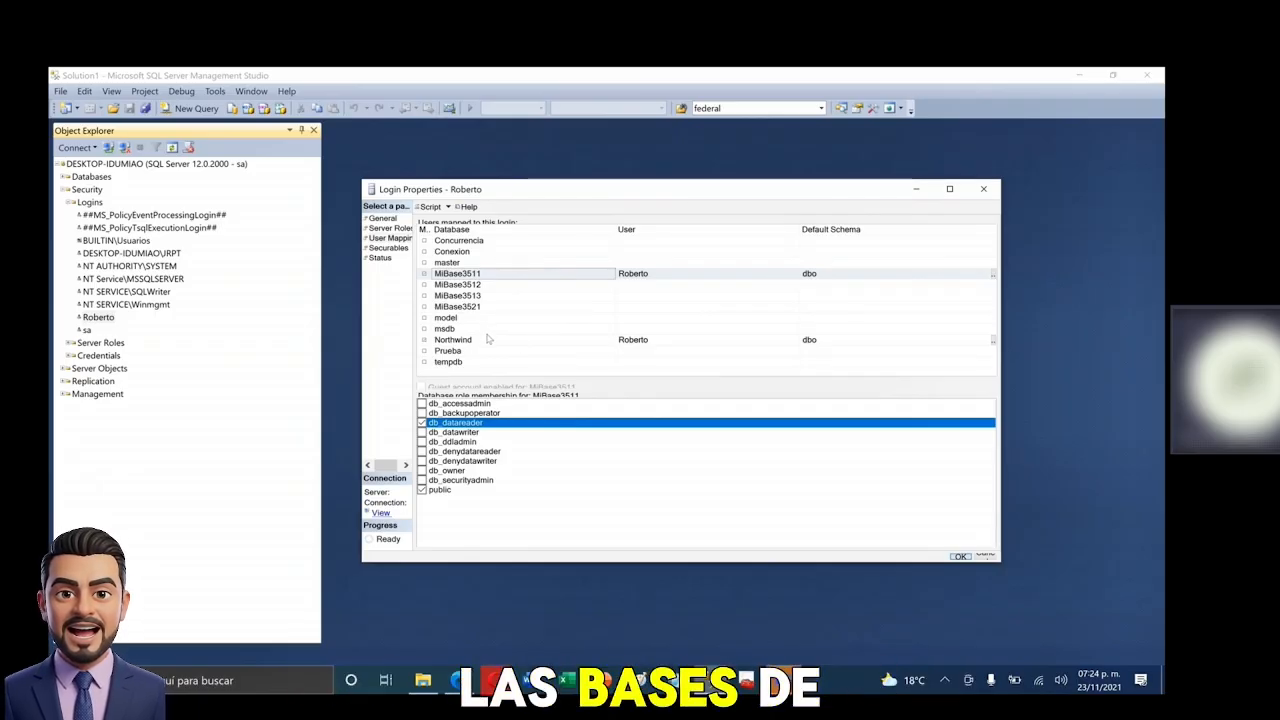
pyautogui.click(536, 344)
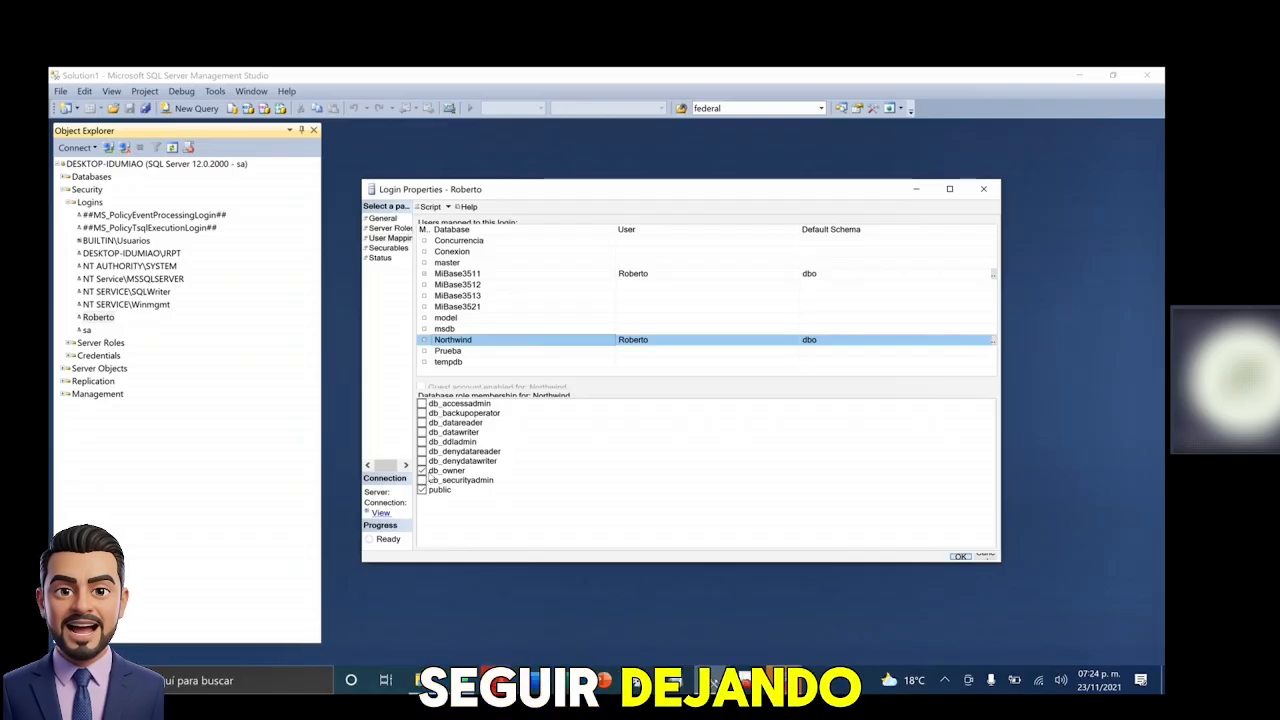
pyautogui.click(527, 277)
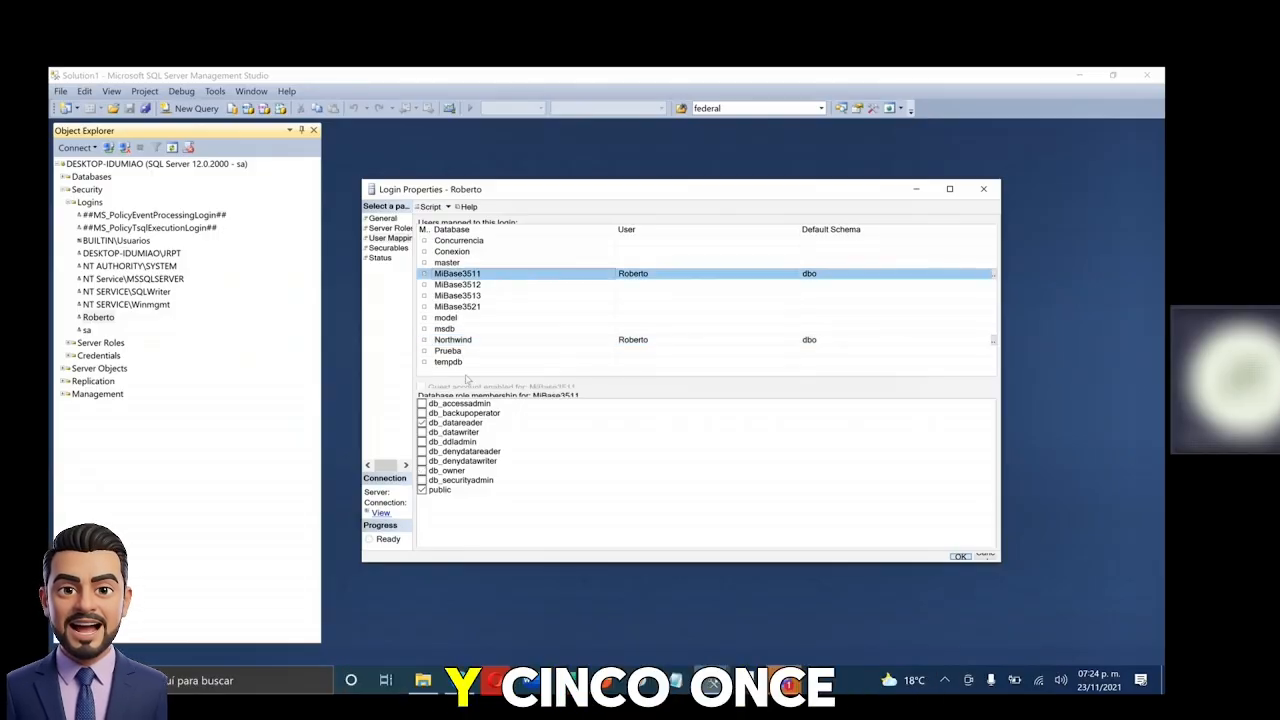
pyautogui.click(530, 343)
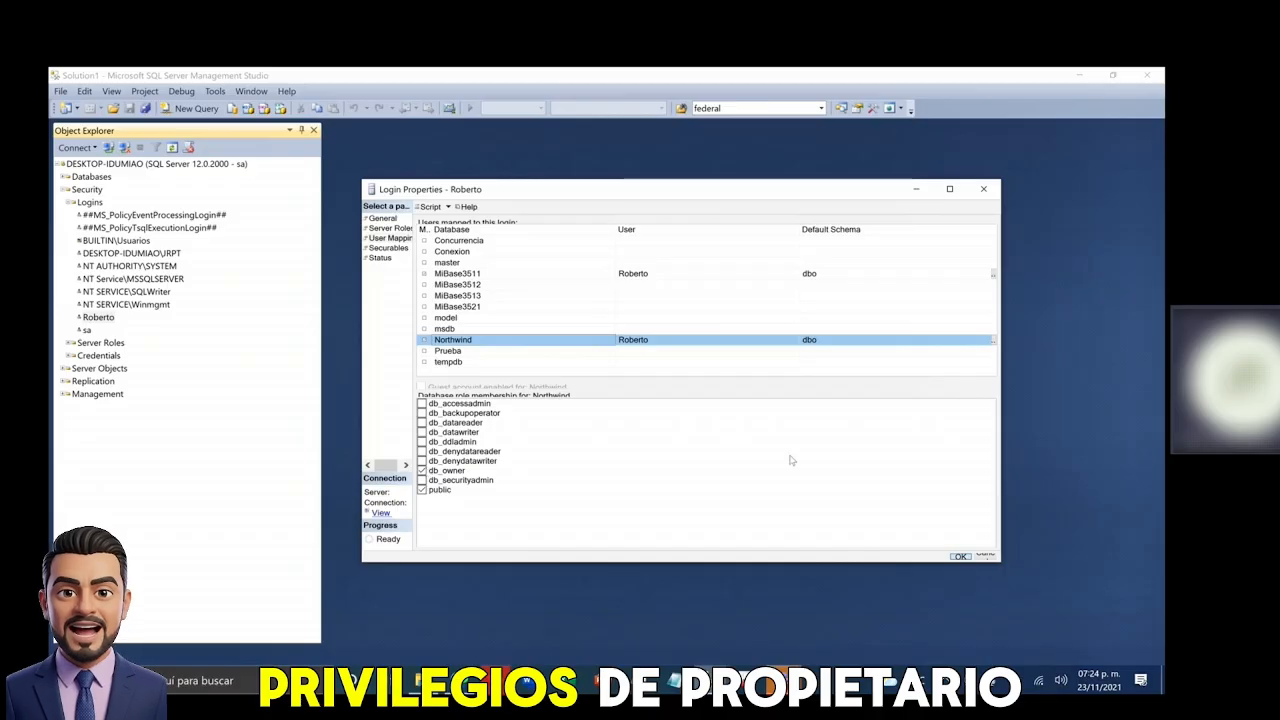
pyautogui.click(961, 557)
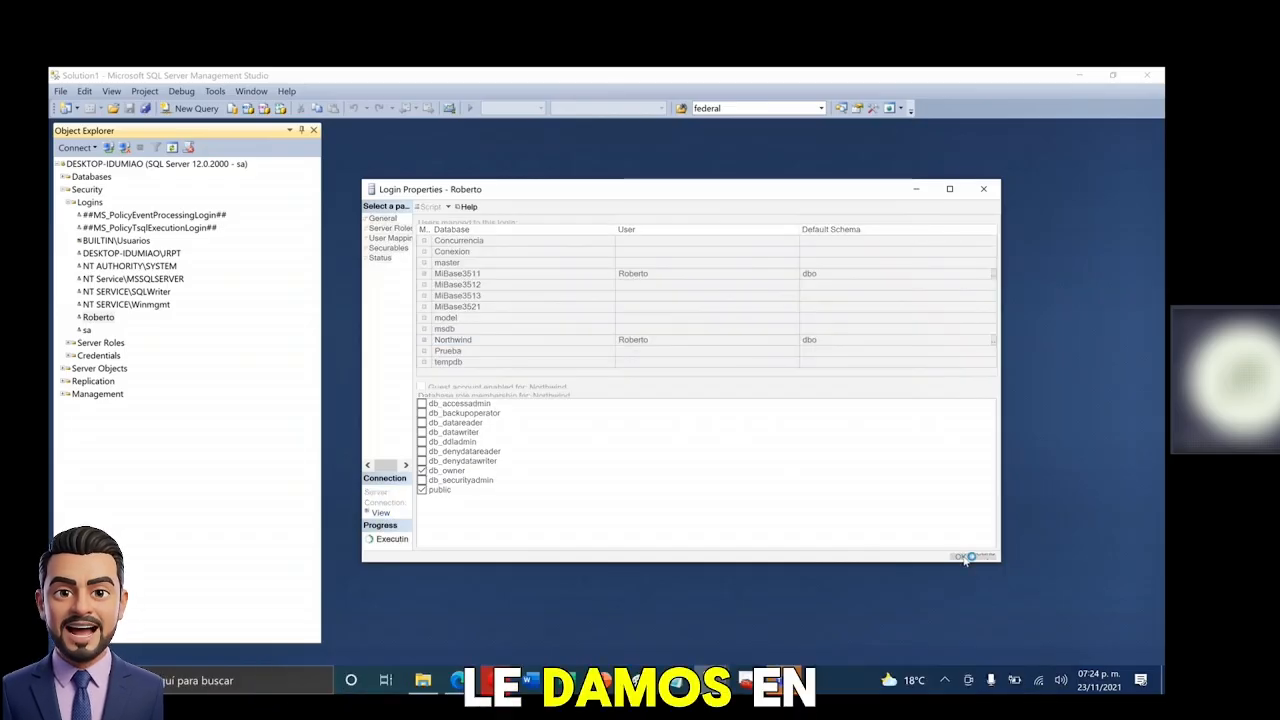
# - Disconnect and reconnect as Roberto, entering the login's password
pyautogui.click(124, 147)
pyautogui.click(108, 147)
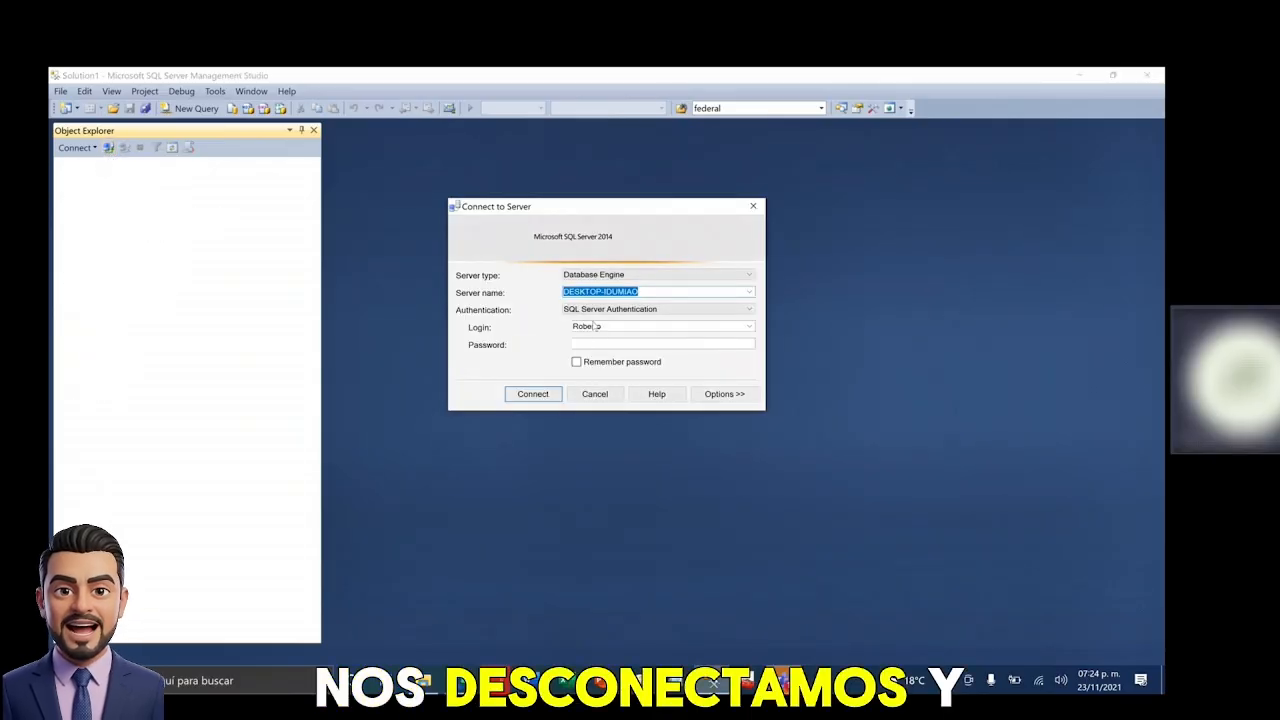
pyautogui.click(585, 344)
pyautogui.write('****')
pyautogui.press('Return')
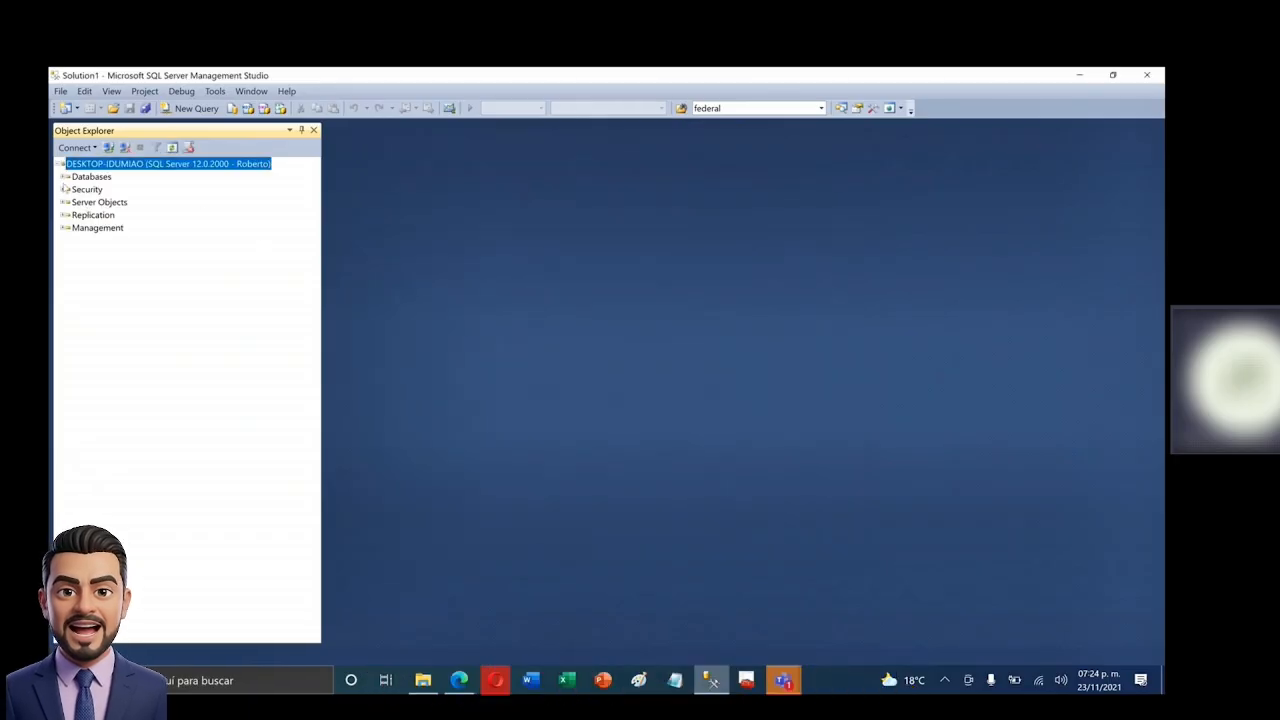
# - Expand Northwind and MiBase3511, then start a blank query on Northwind
pyautogui.click(65, 177)
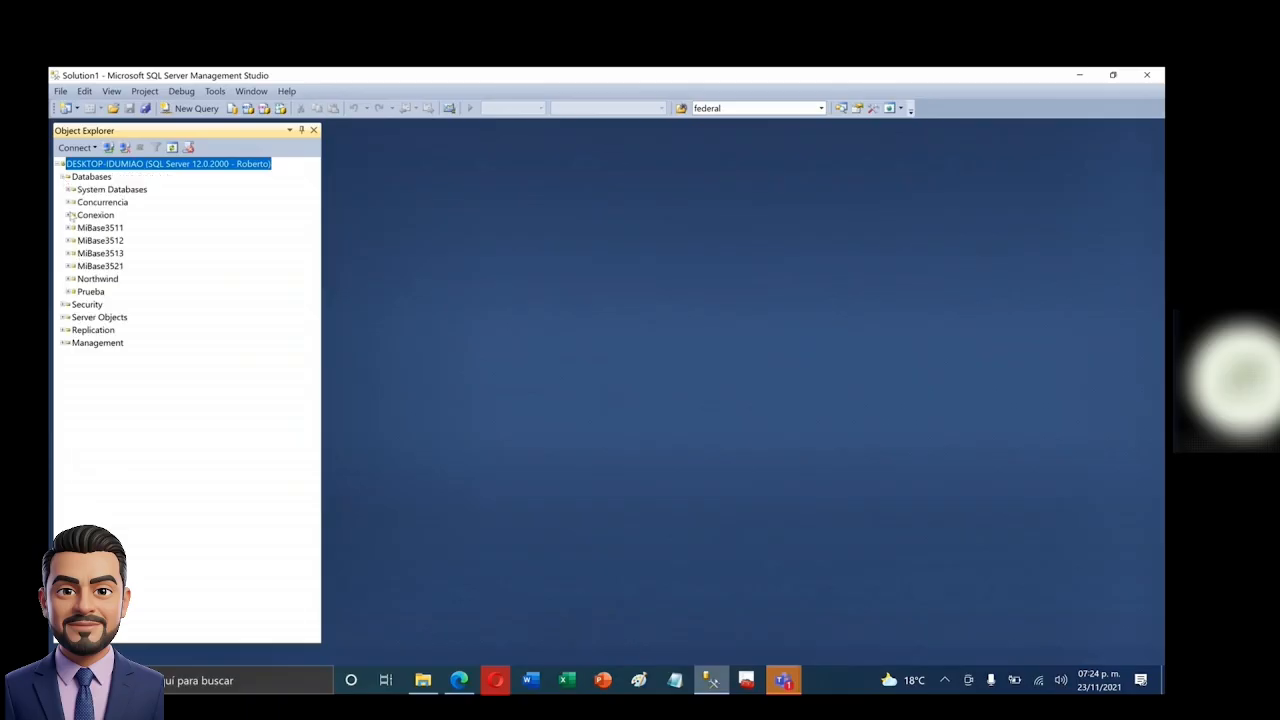
pyautogui.click(70, 279)
pyautogui.click(72, 280)
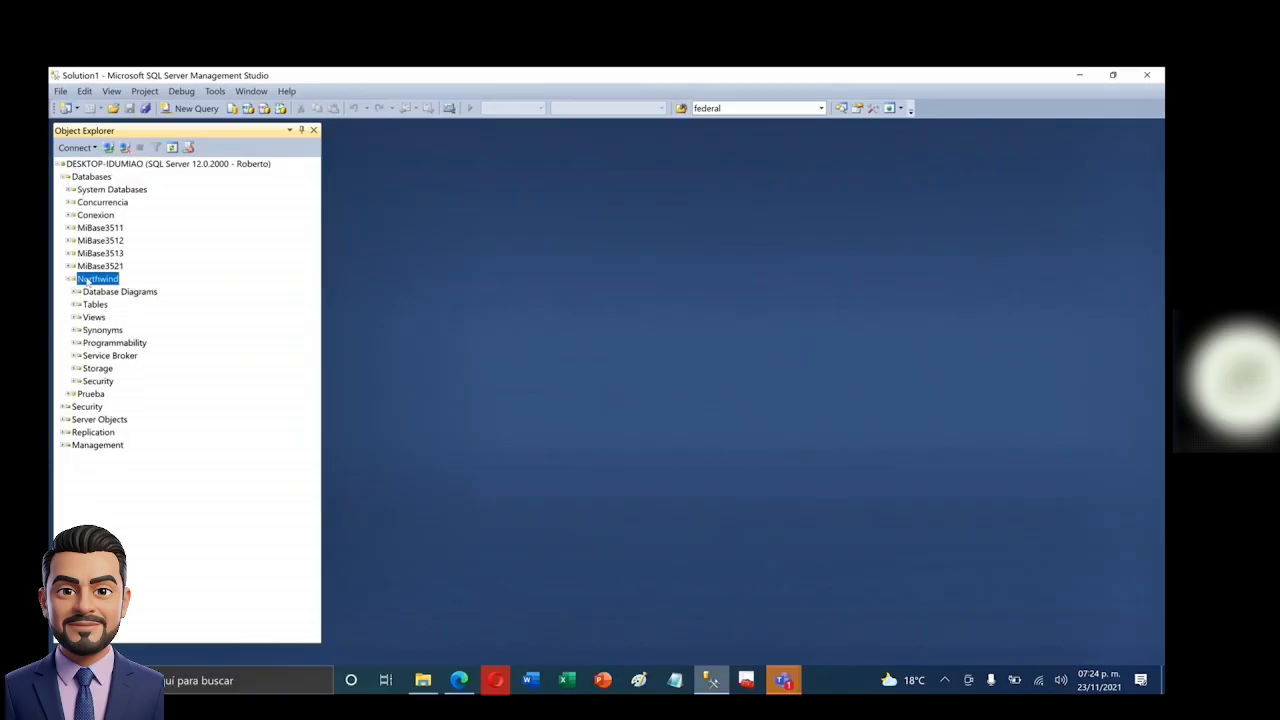
pyautogui.click(70, 228)
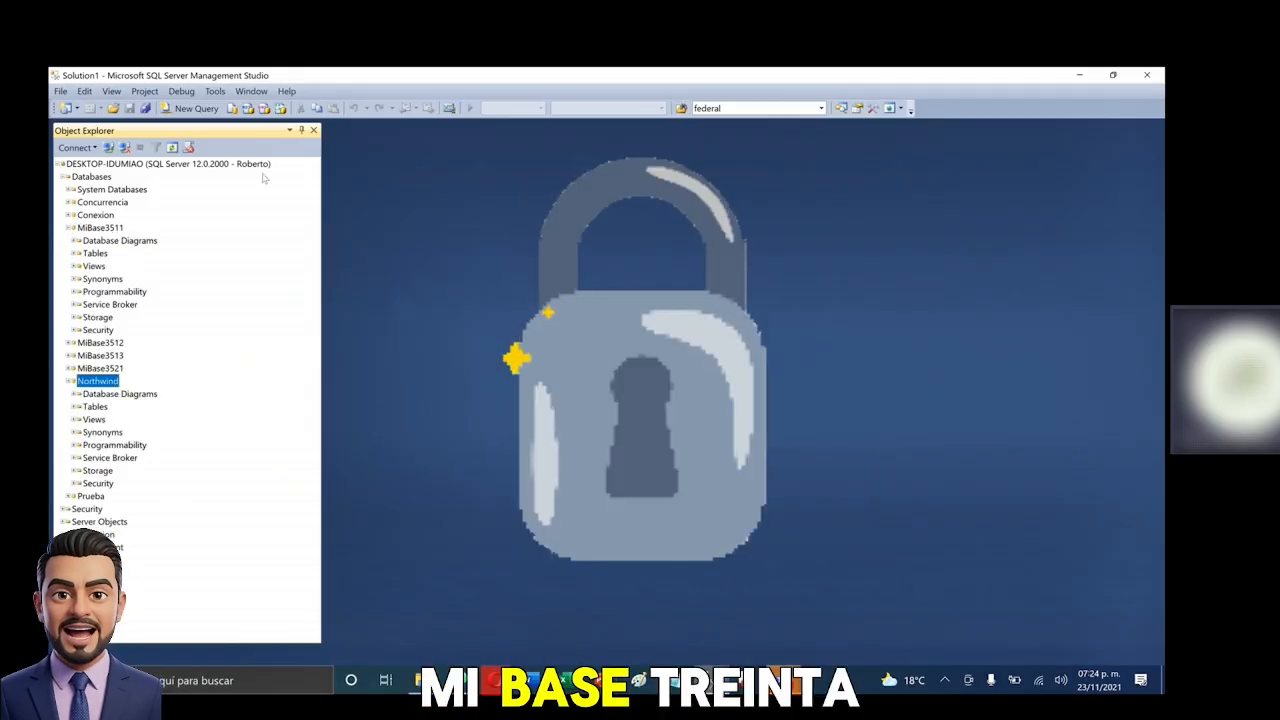
pyautogui.click(192, 108)
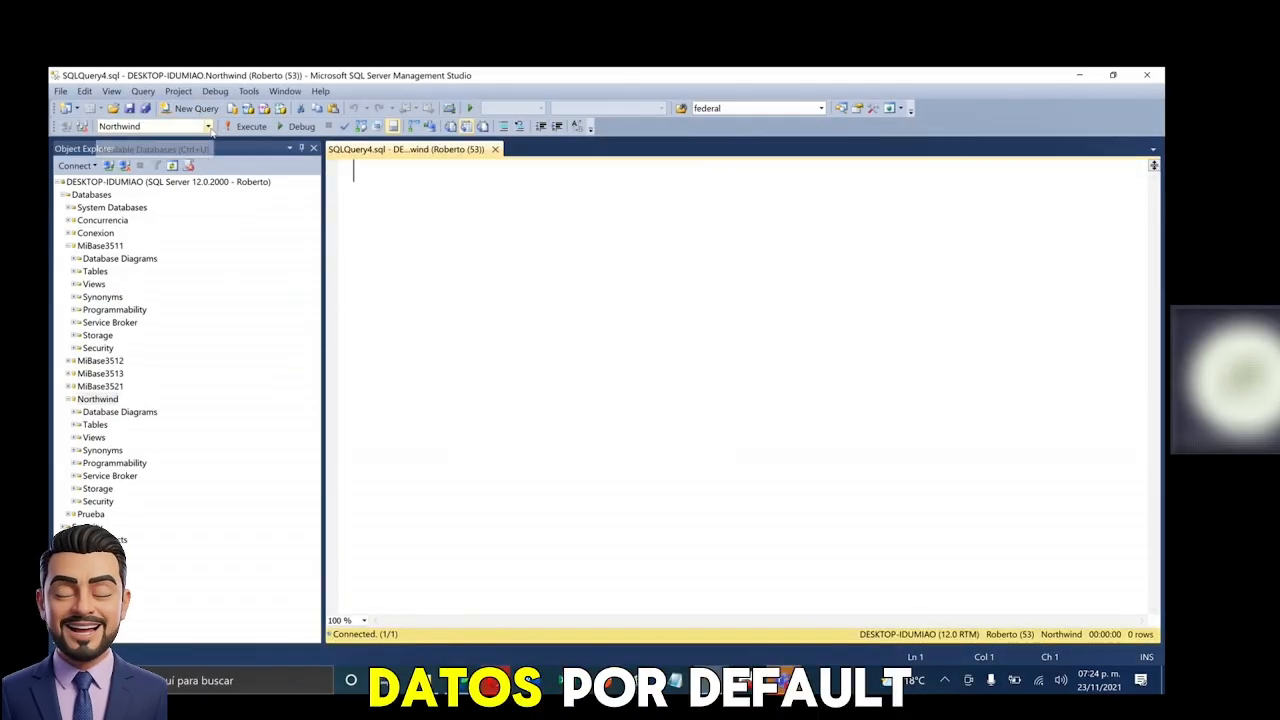
# - Keep Northwind as the database and run SELECT * FROM PRODUCTS, returning 77 rows
pyautogui.click(208, 126)
pyautogui.click(128, 274)
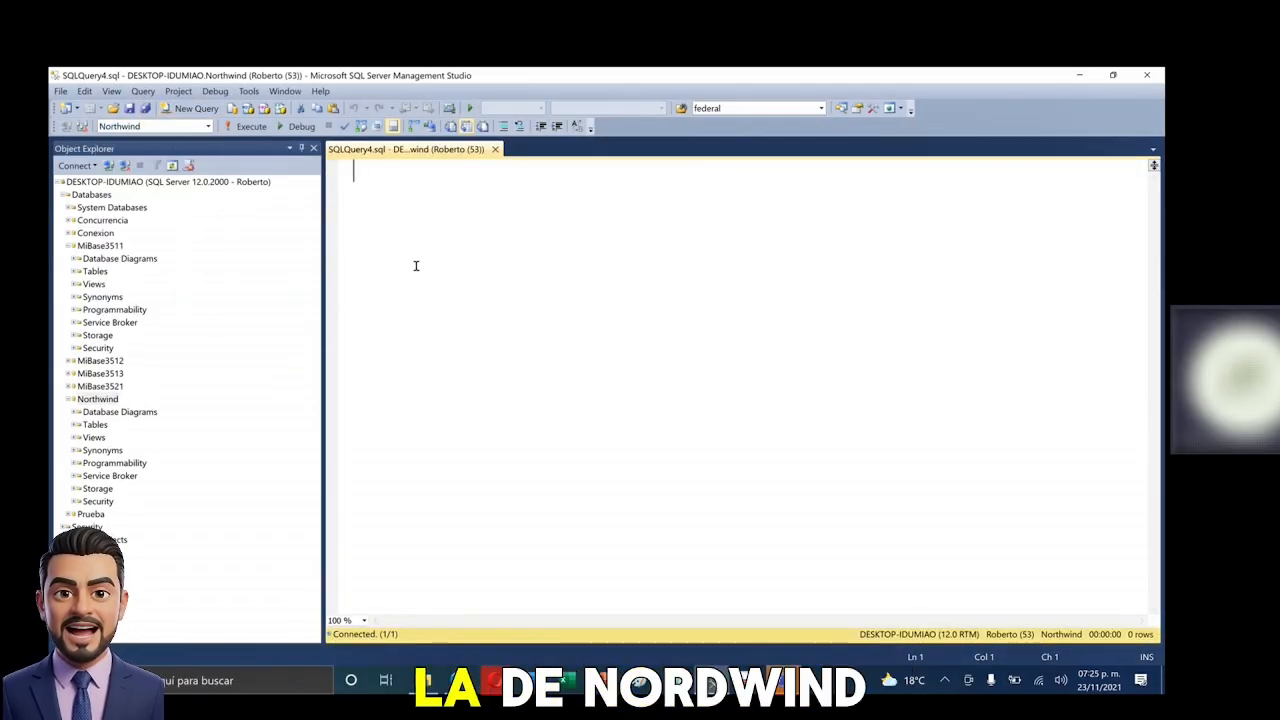
pyautogui.write('S')
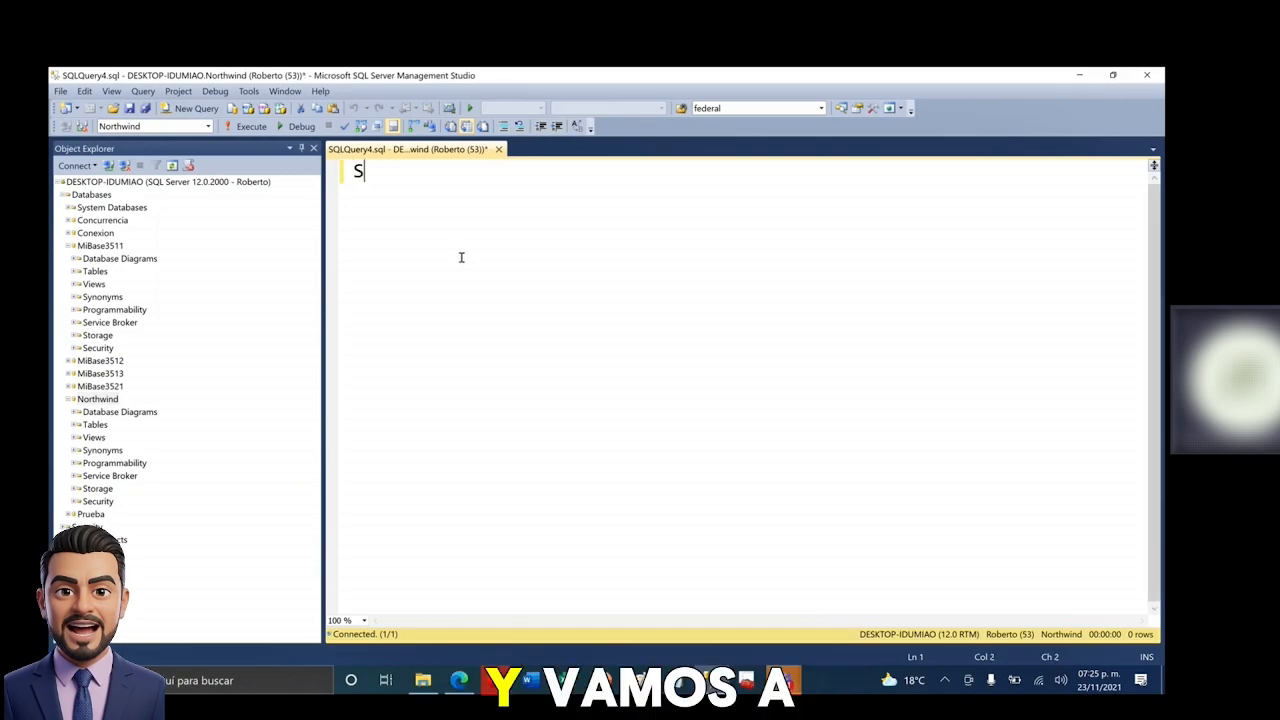
pyautogui.write('ELECT * FROM ')
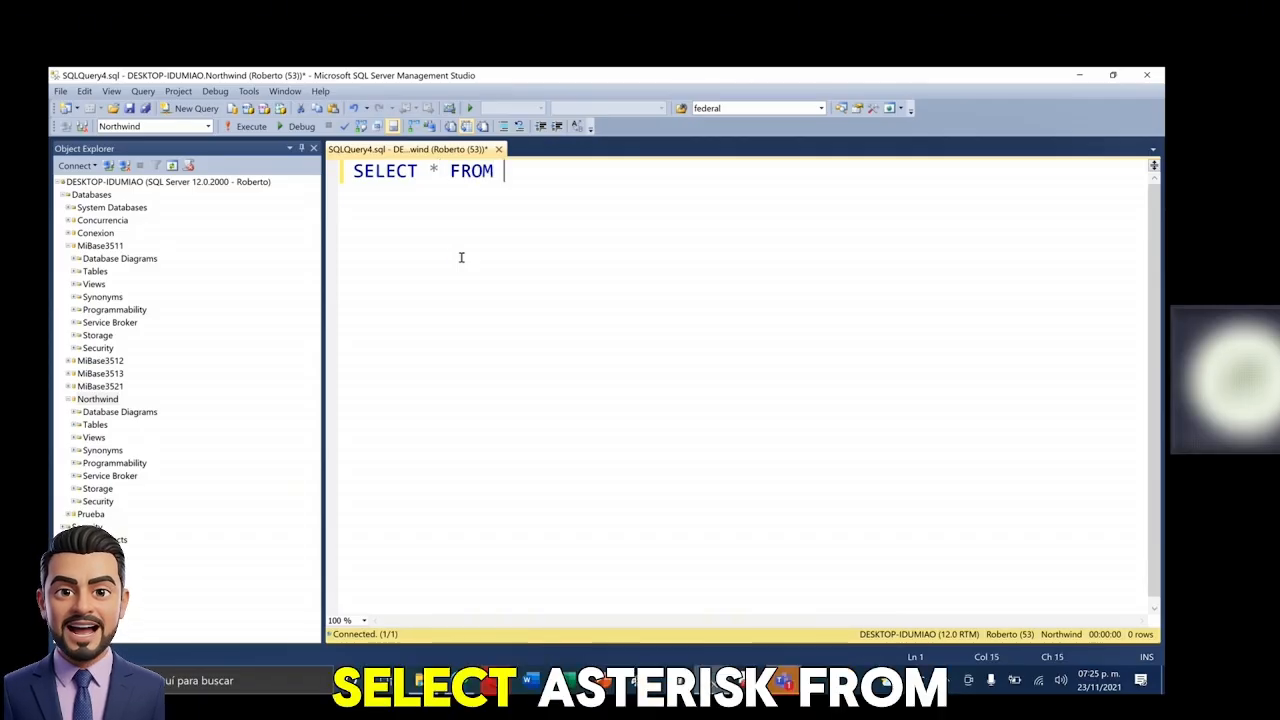
pyautogui.write('PRODUCTS')
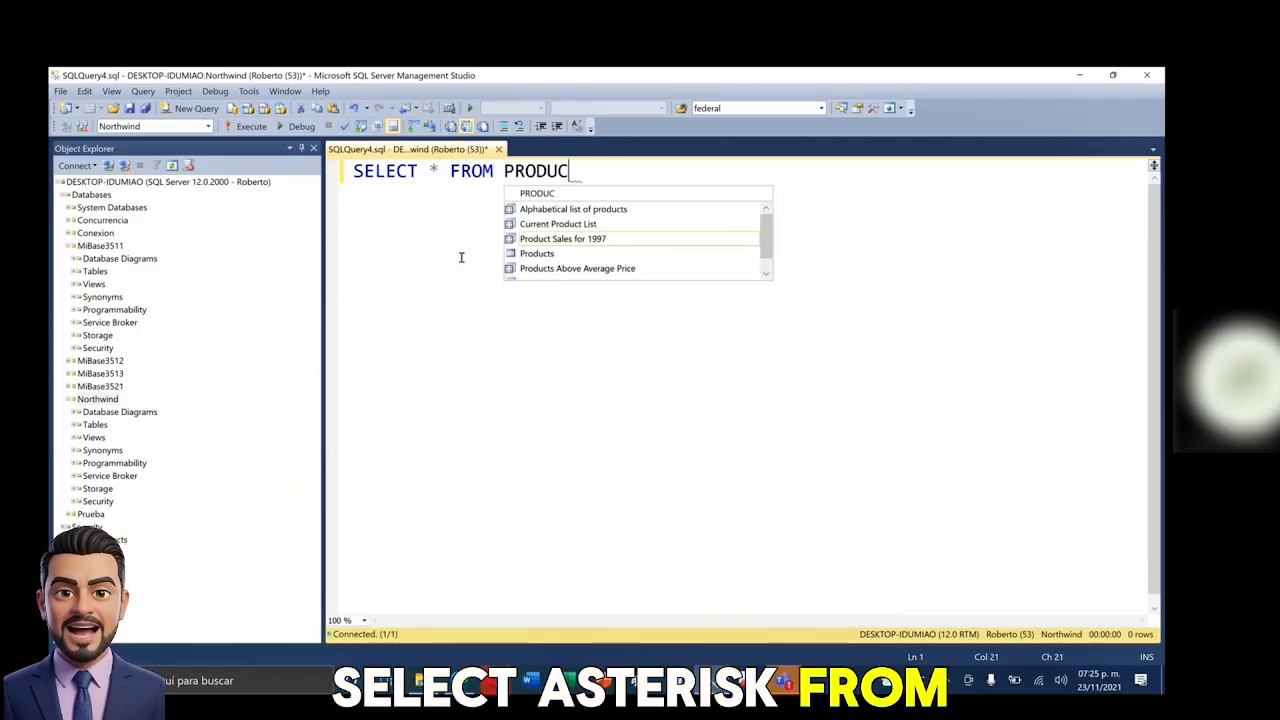
pyautogui.hotkey('shift', 'Home')
pyautogui.press('F5')
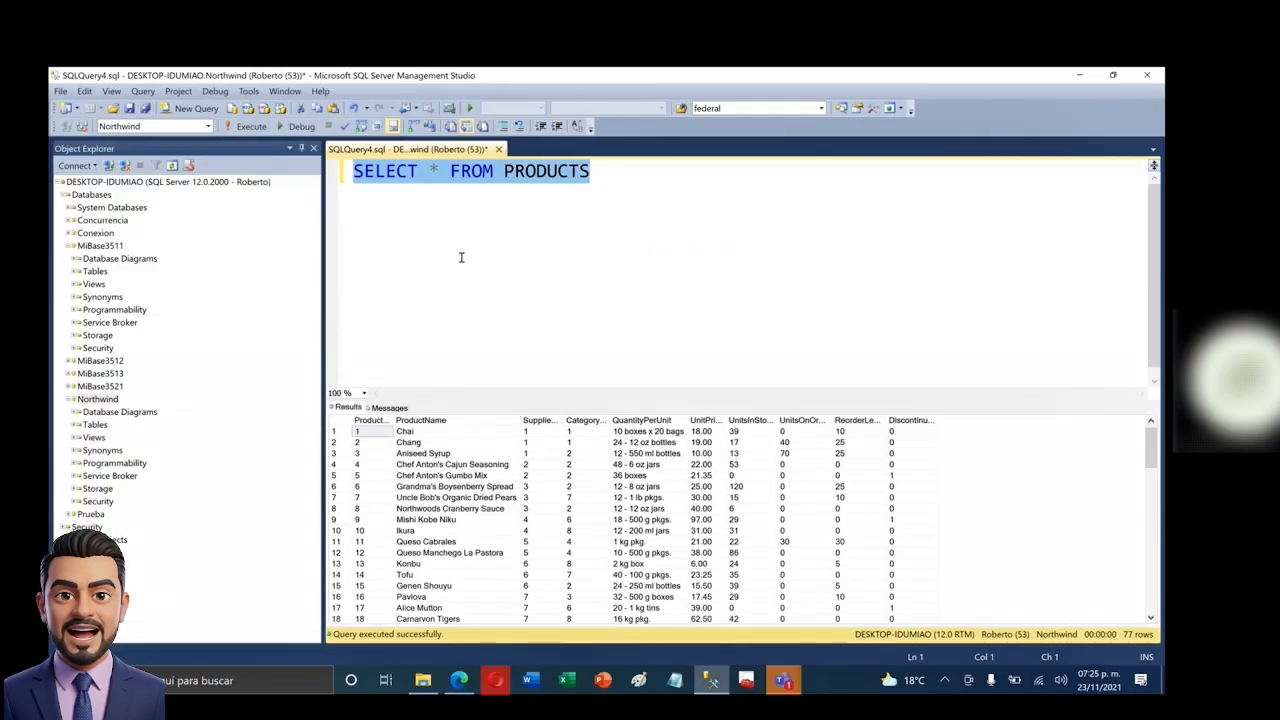
pyautogui.press('End')
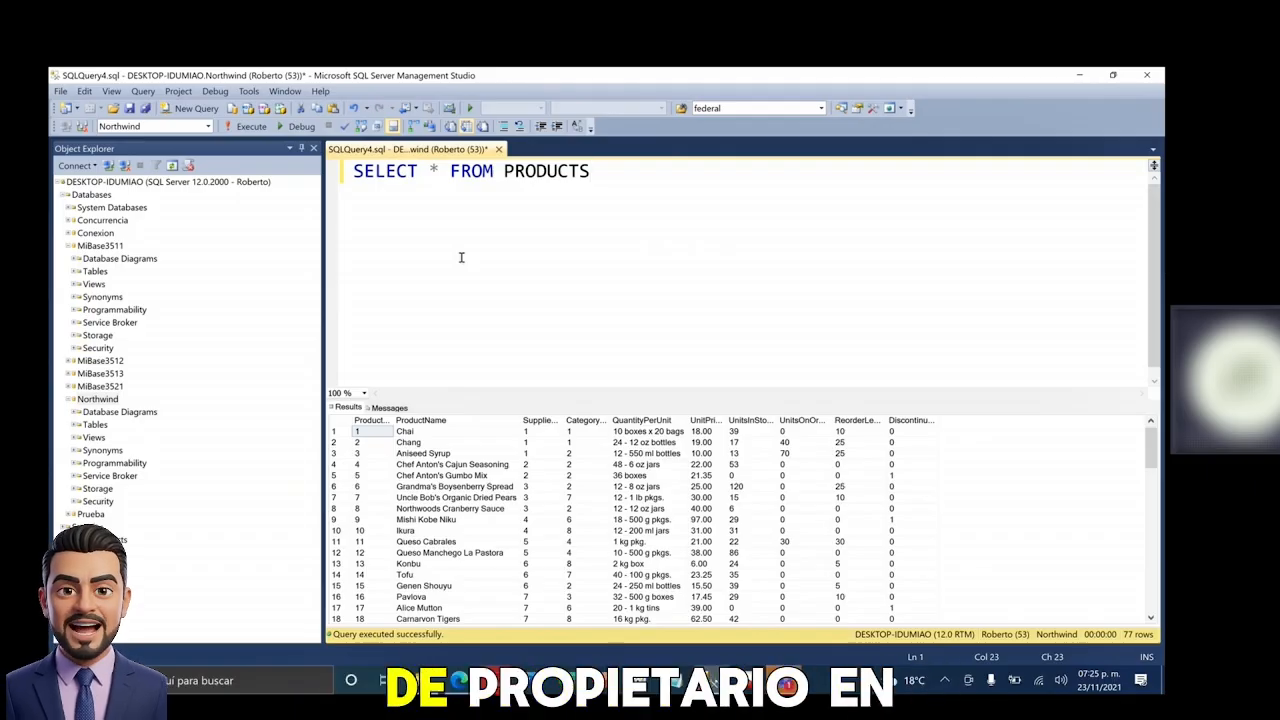
# - Split the query onto two lines and comment out the SELECT * line with --
pyautogui.hotkey('ctrl', 'Left')
pyautogui.hotkey('ctrl', 'Left')
pyautogui.press('Return')
pyautogui.press('End')
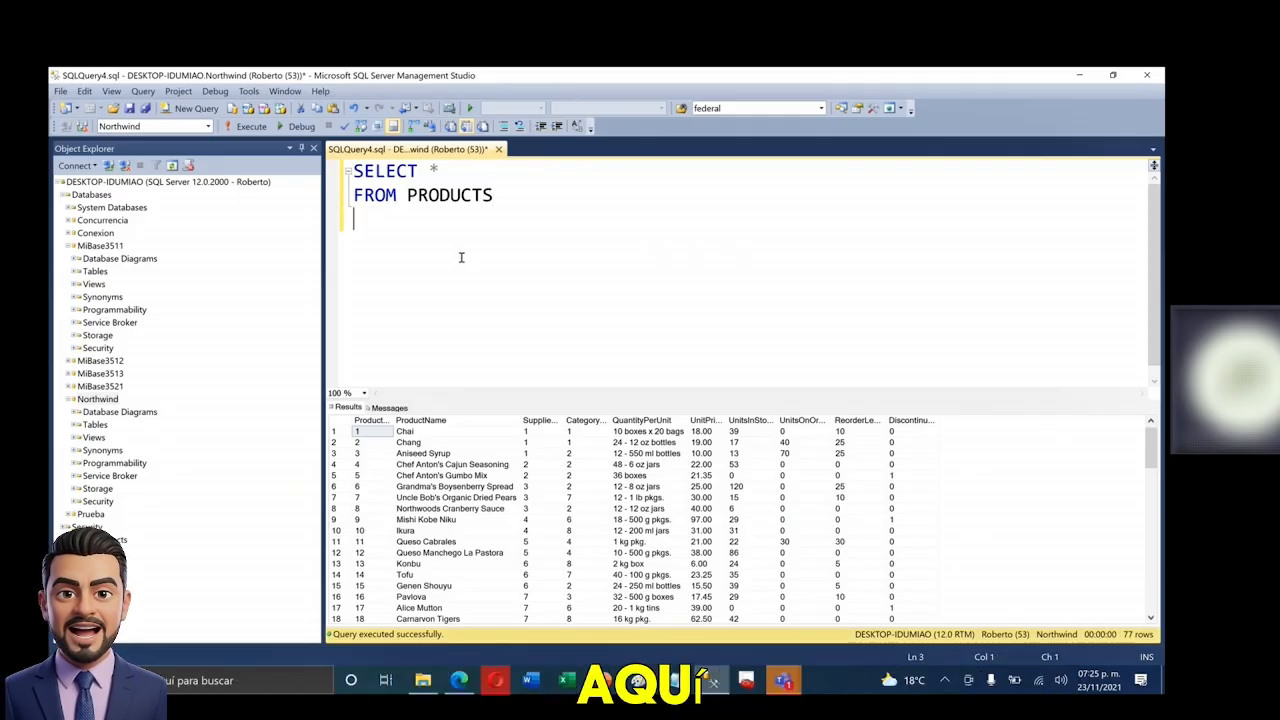
pyautogui.press('Up')
pyautogui.press('Up')
pyautogui.write('--')
pyautogui.press('Down')
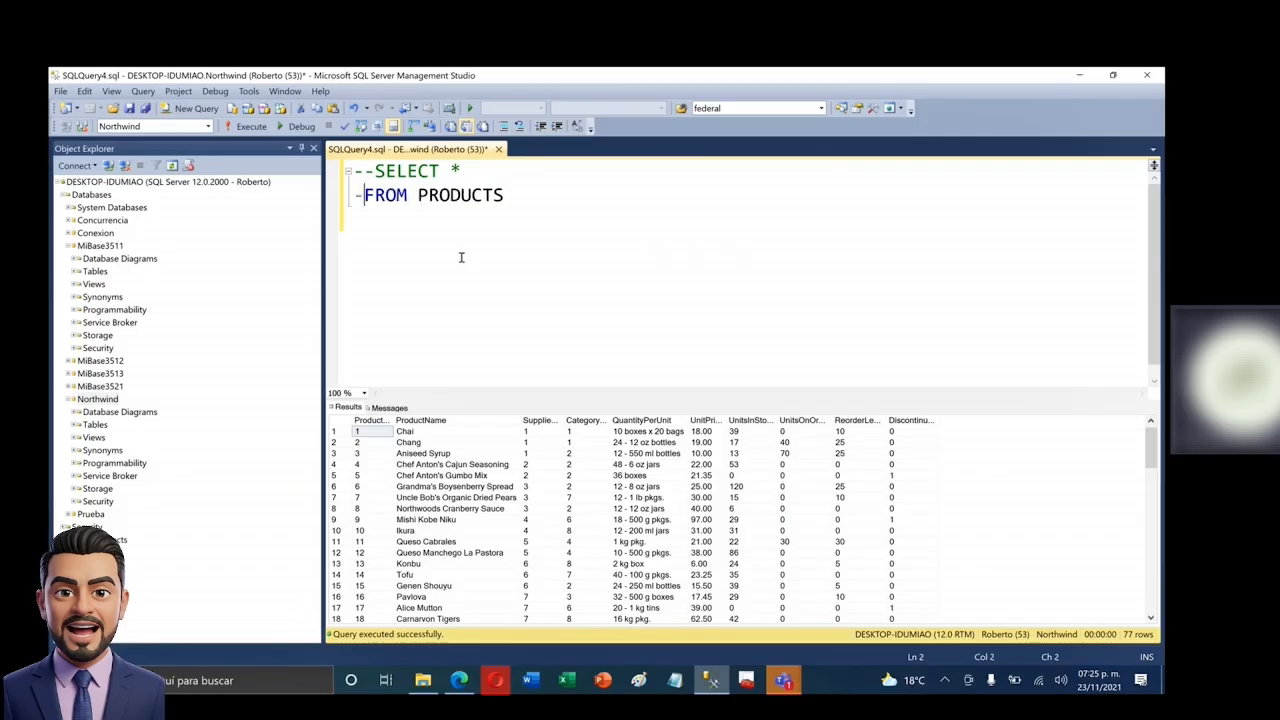
# - Comment out the FROM line and write UPDATE PRODUCTS SET PRODUCTNAME='Nuevo Producto' WHERE ProductID = 1
pyautogui.press('Home')
pyautogui.write('--')
pyautogui.press('End')
pyautogui.write('UPDATE ')
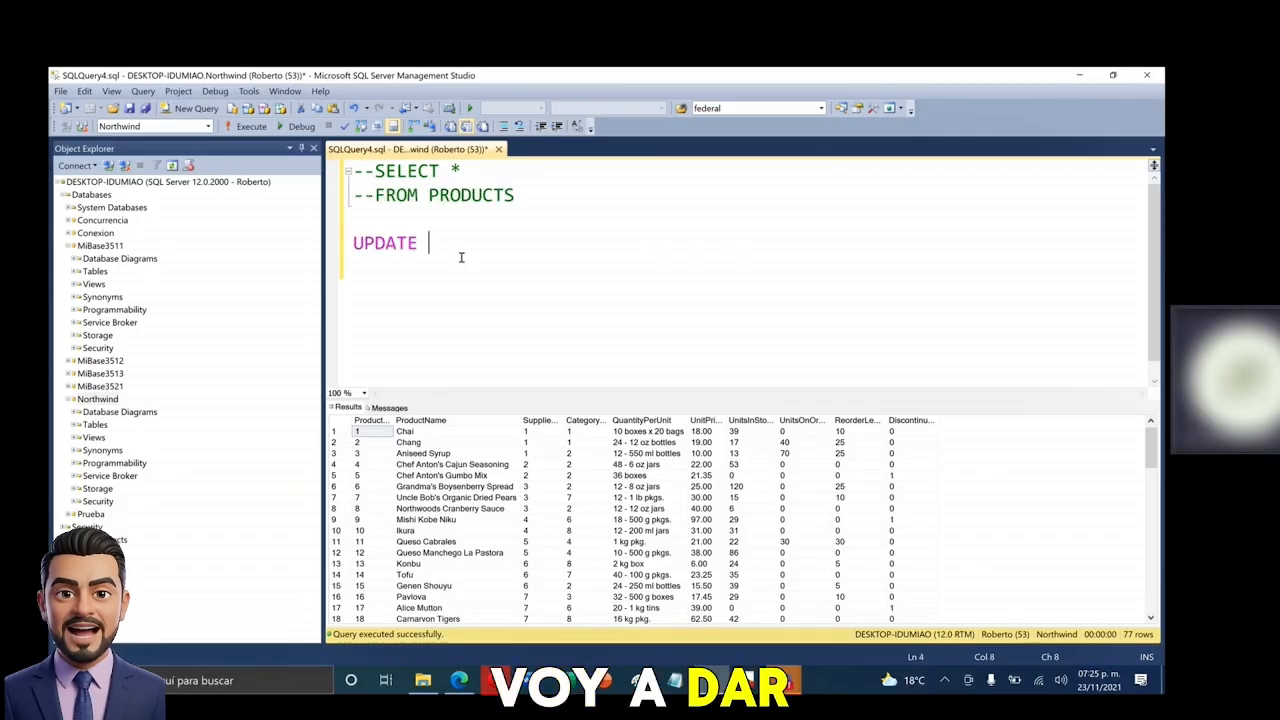
pyautogui.write('PRODUCTS W')
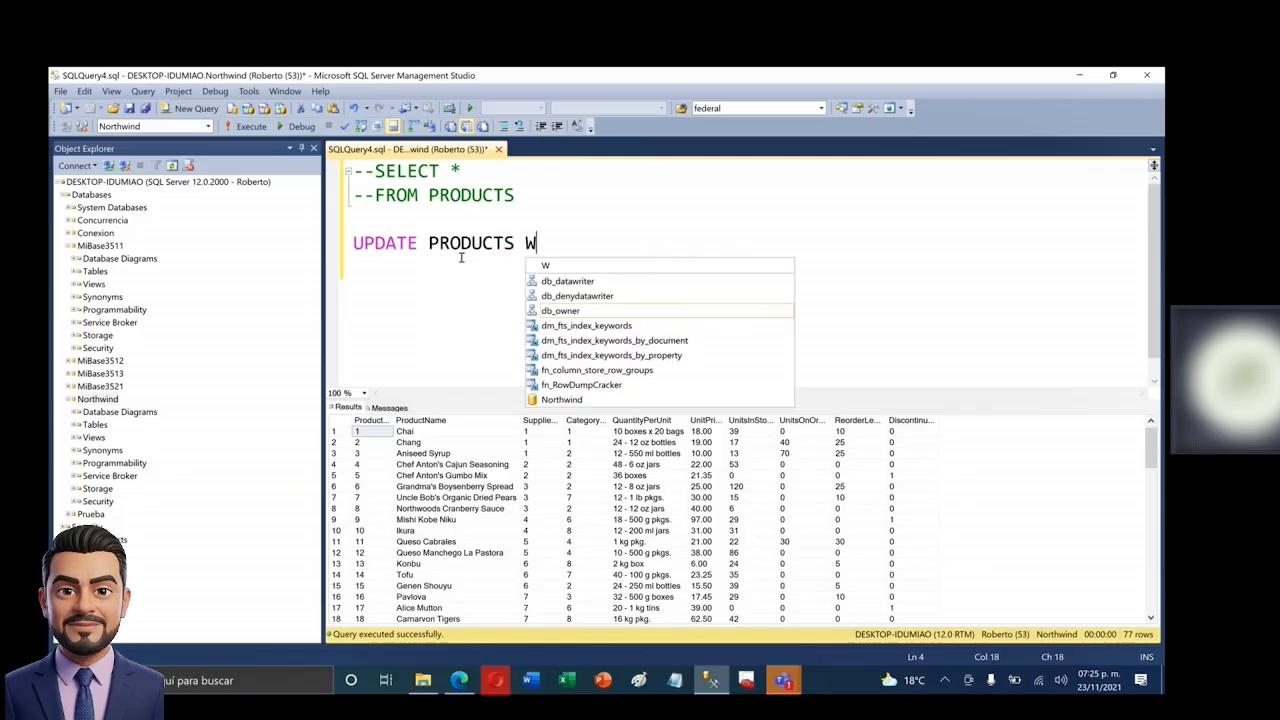
pyautogui.write('SET')
pyautogui.press('BackSpace')
pyautogui.write('SET PRODUC')
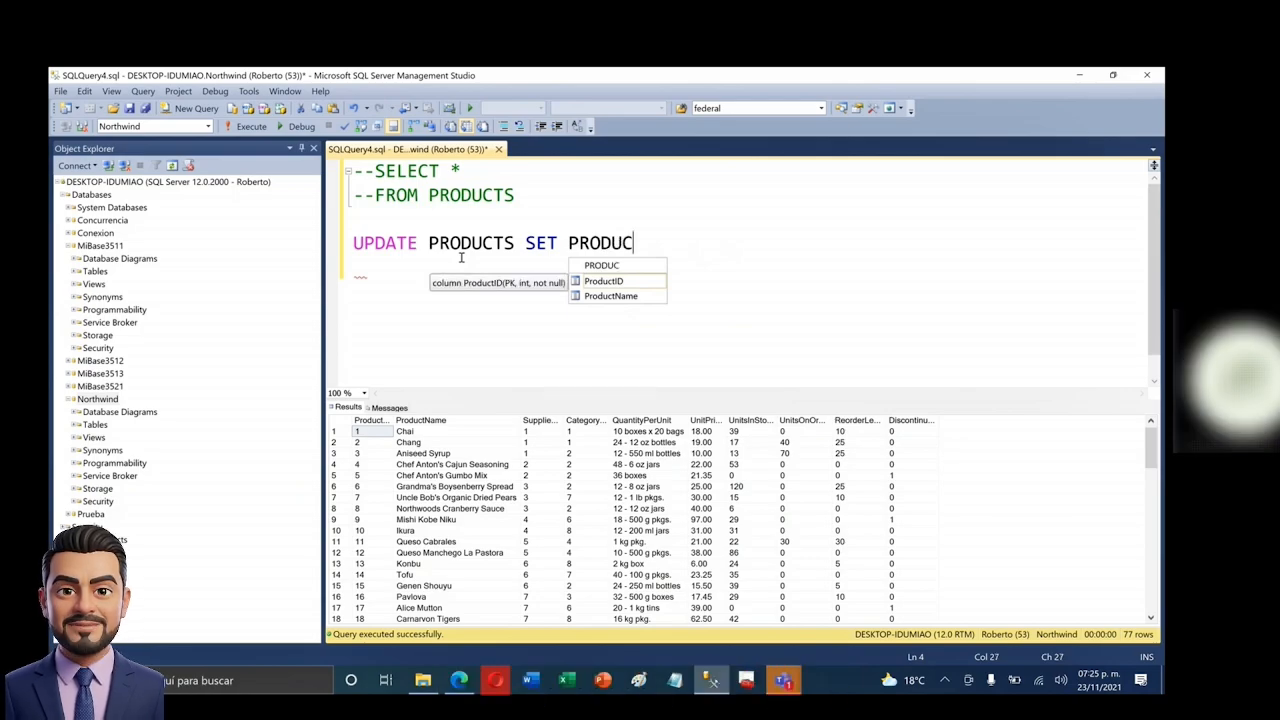
pyautogui.write("TNAME=''")
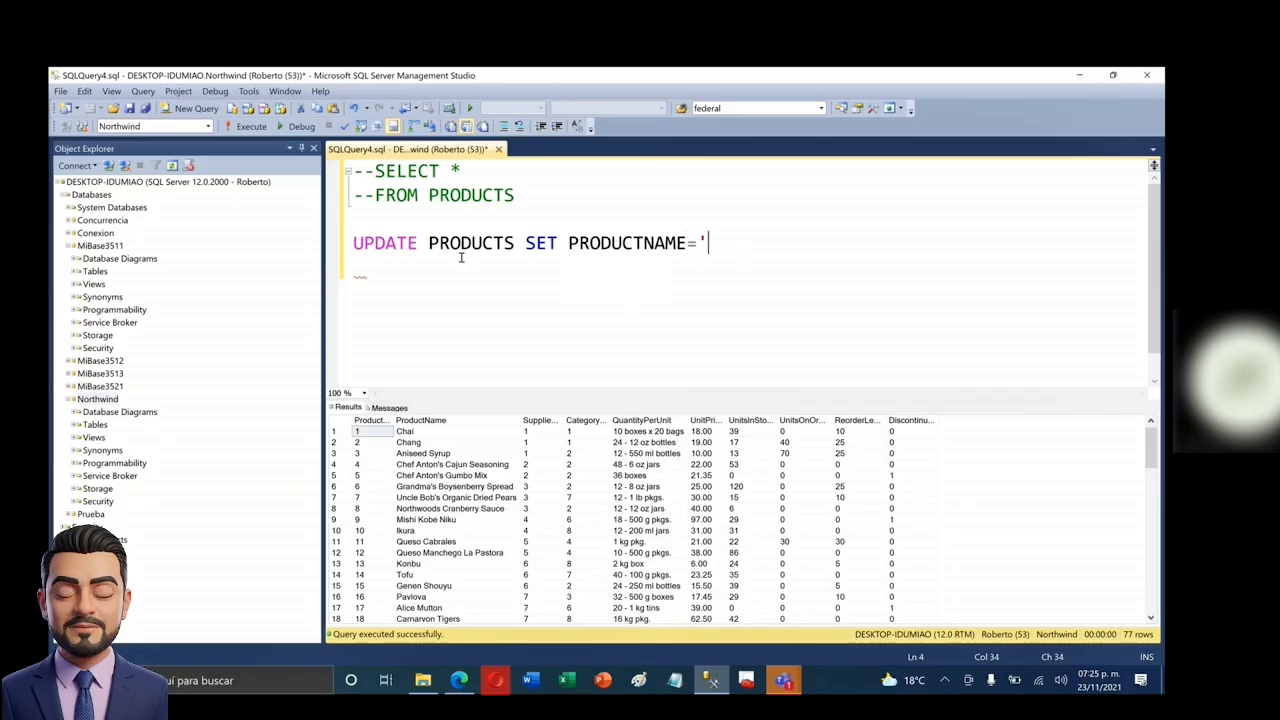
pyautogui.write('Nue')
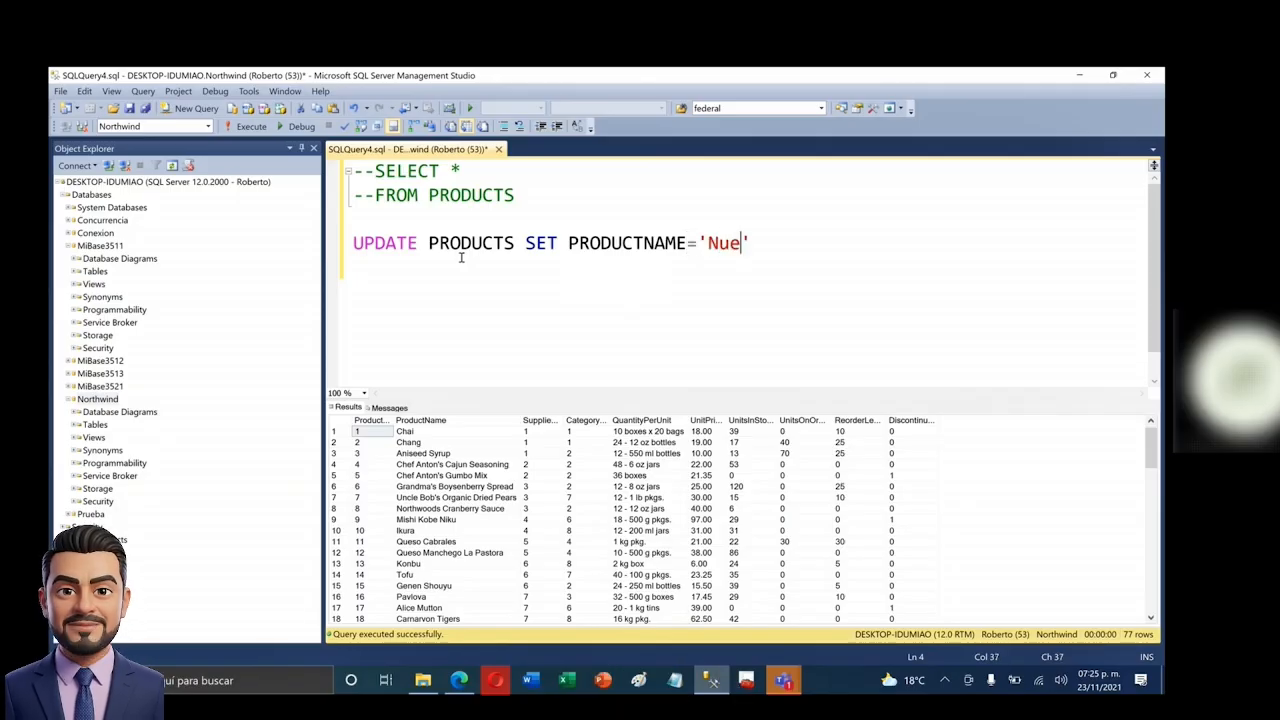
pyautogui.write('vo Producto')
pyautogui.press('BackSpace')
pyautogui.press('End')
pyautogui.write('WHERE PROD')
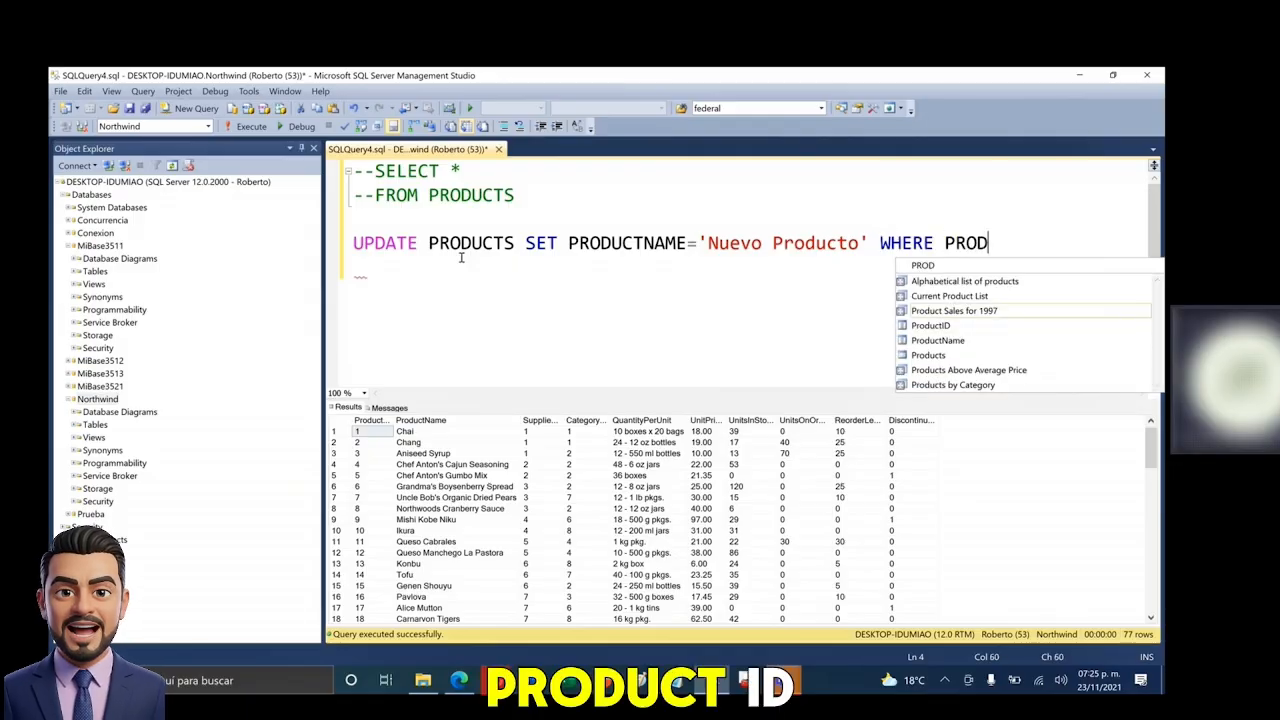
pyautogui.press('Escape')
pyautogui.write('= 1')
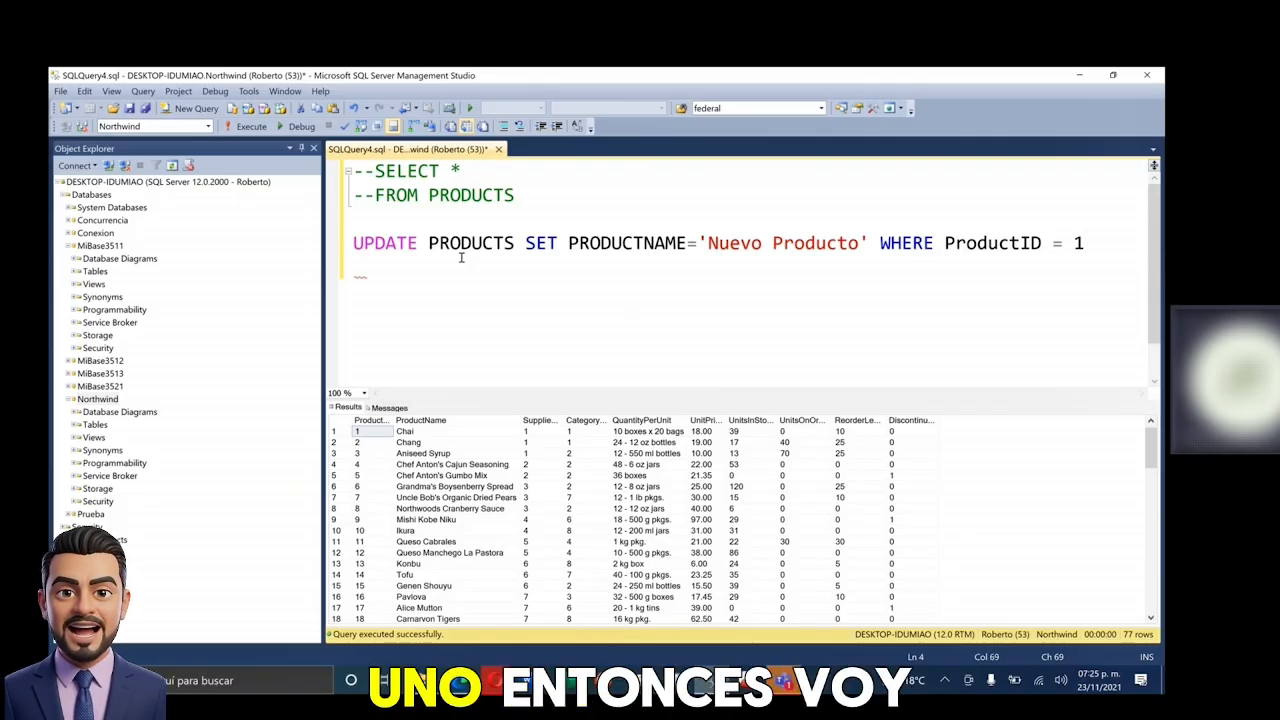
# - Run the UPDATE, confirm 1 row affected, and comment out the UPDATE line
pyautogui.hotkey('shift', 'Home')
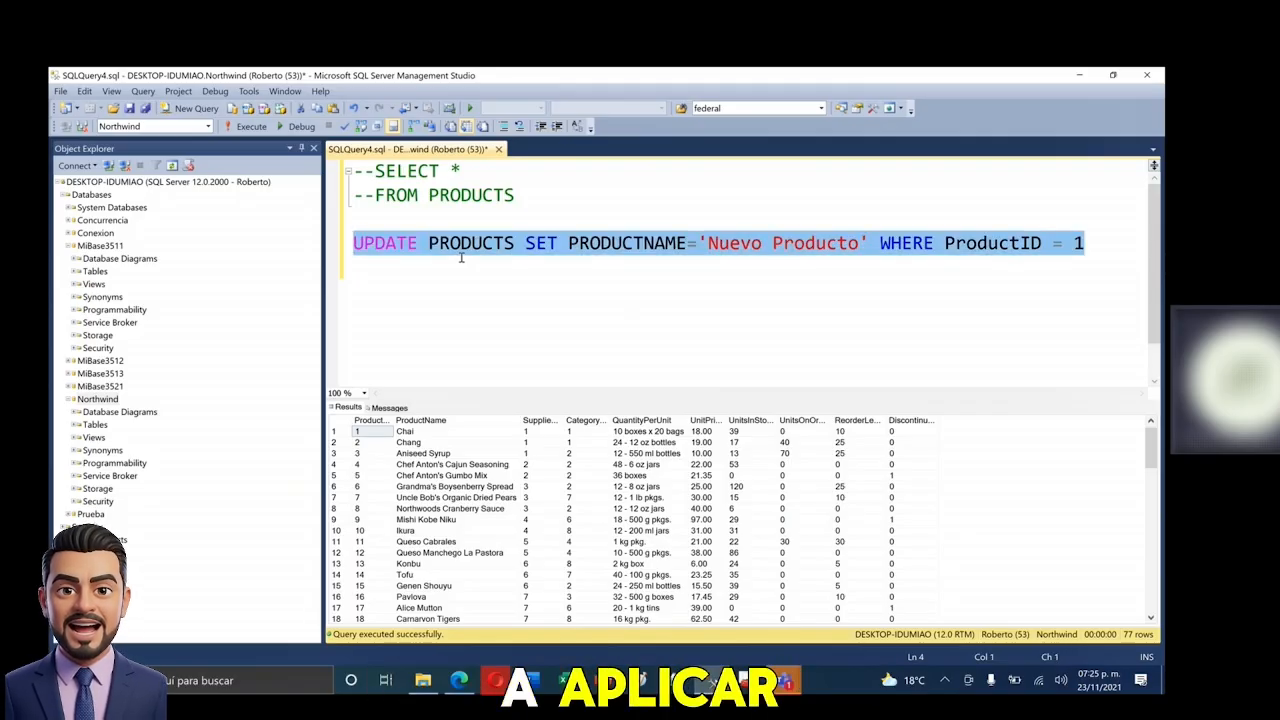
pyautogui.click(410, 432)
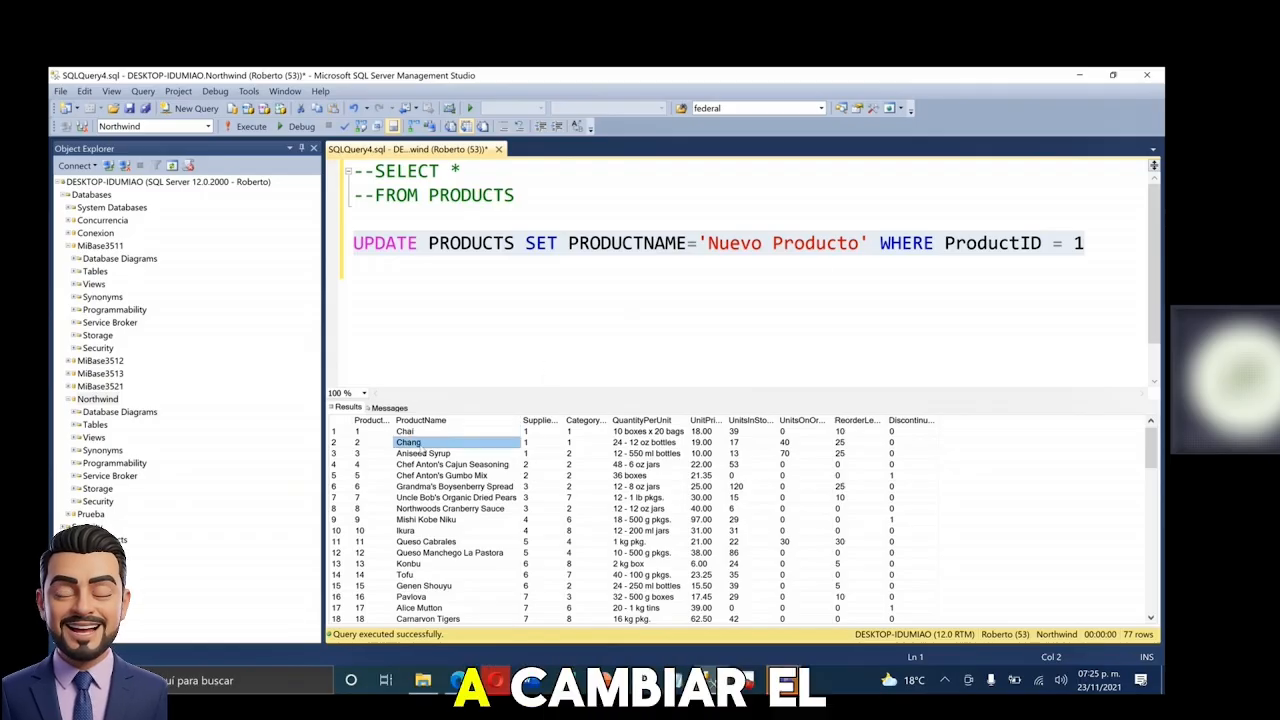
pyautogui.click(733, 247)
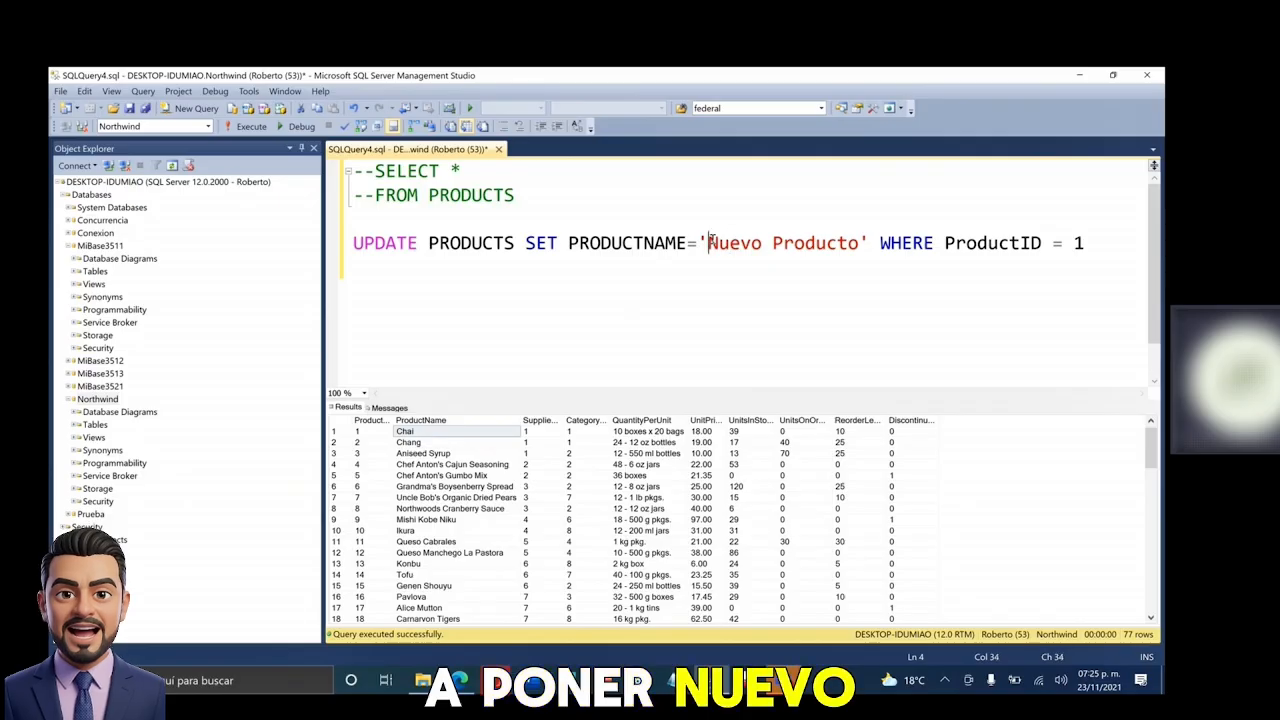
pyautogui.moveTo(1120, 246); pyautogui.dragTo(337, 250)
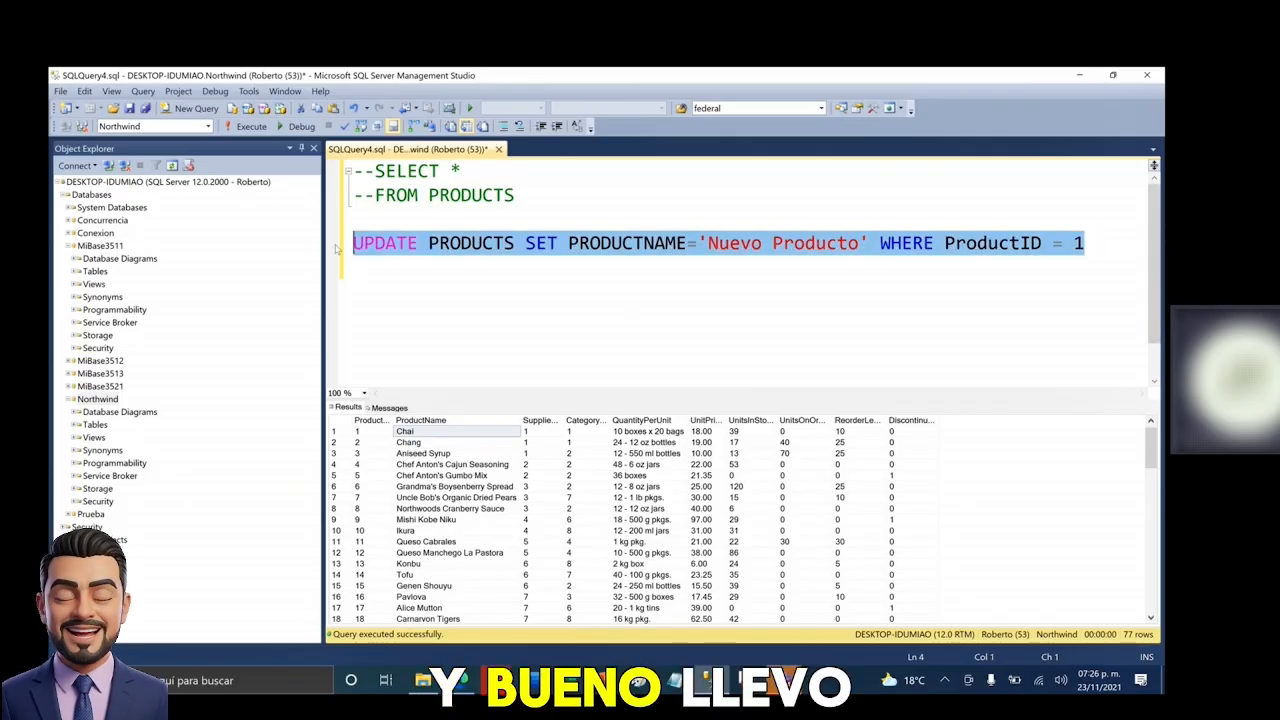
pyautogui.press('F5')
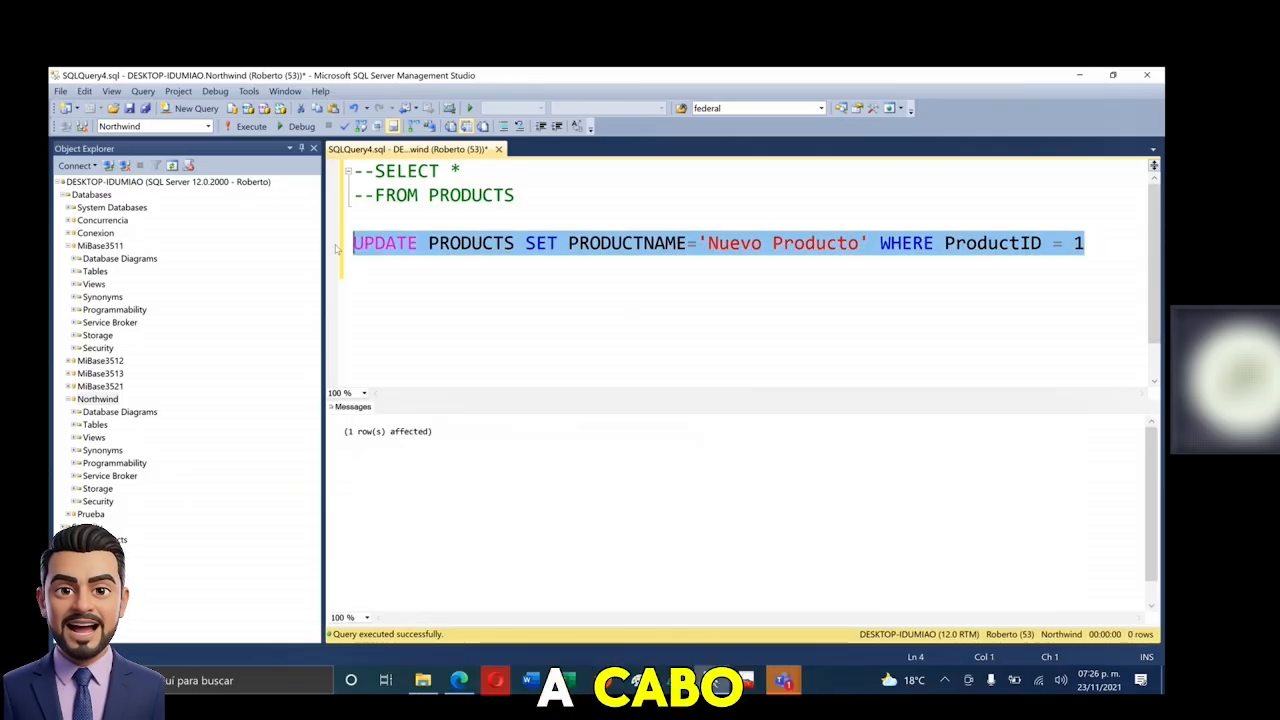
pyautogui.click(422, 416)
pyautogui.click(462, 242)
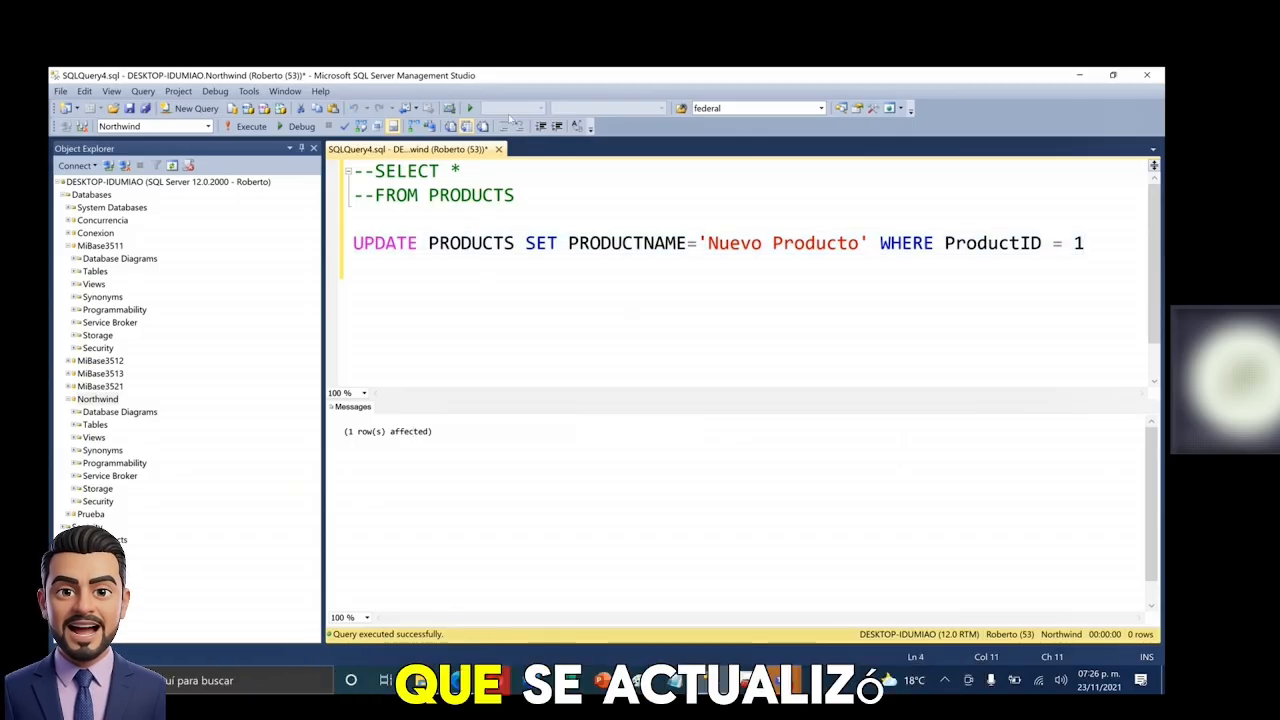
pyautogui.click(503, 126)
pyautogui.moveTo(546, 214); pyautogui.dragTo(468, 143)
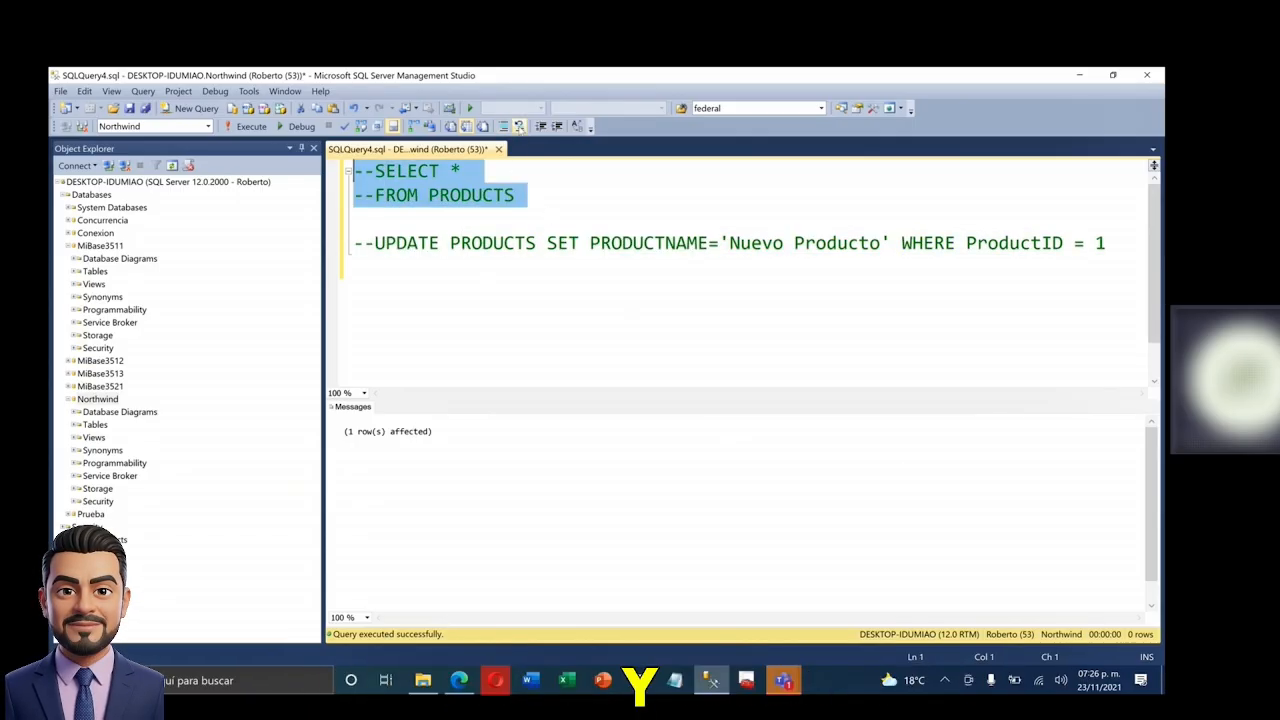
# - Uncomment and rerun SELECT * FROM PRODUCTS, confirming product 1 reads 'Nuevo Producto'
pyautogui.click(519, 126)
pyautogui.press('F5')
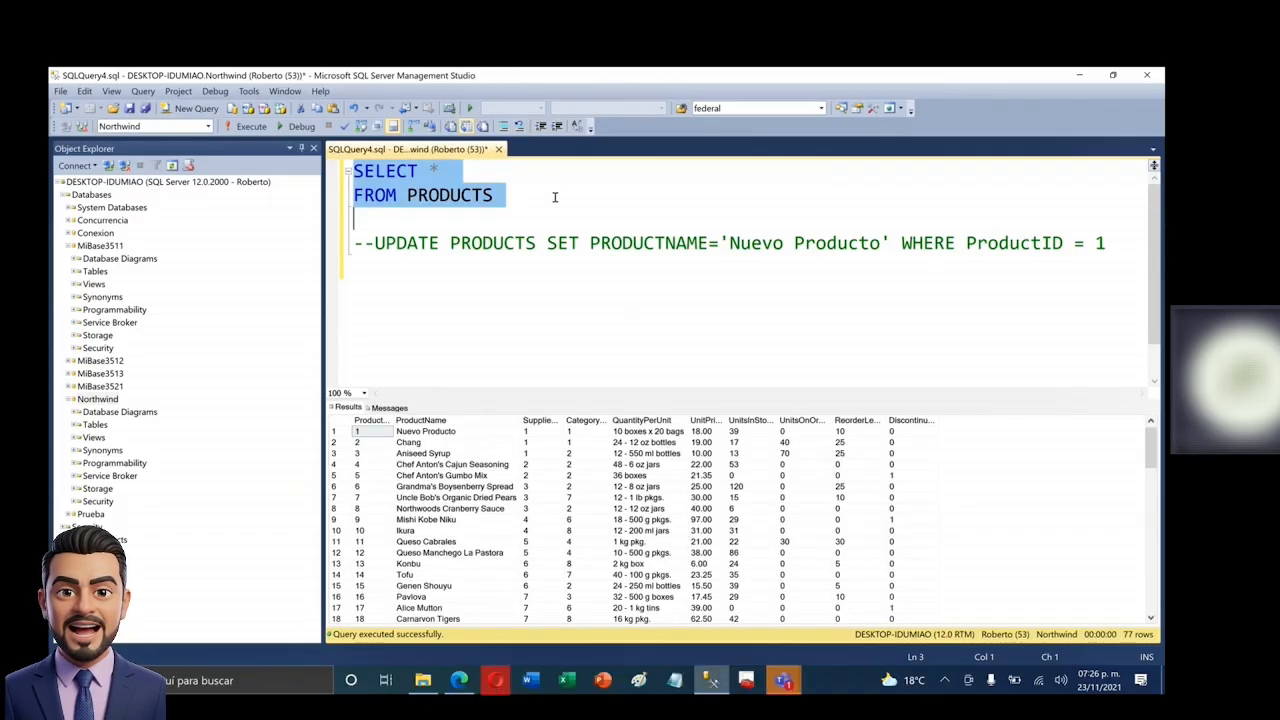
pyautogui.click(438, 433)
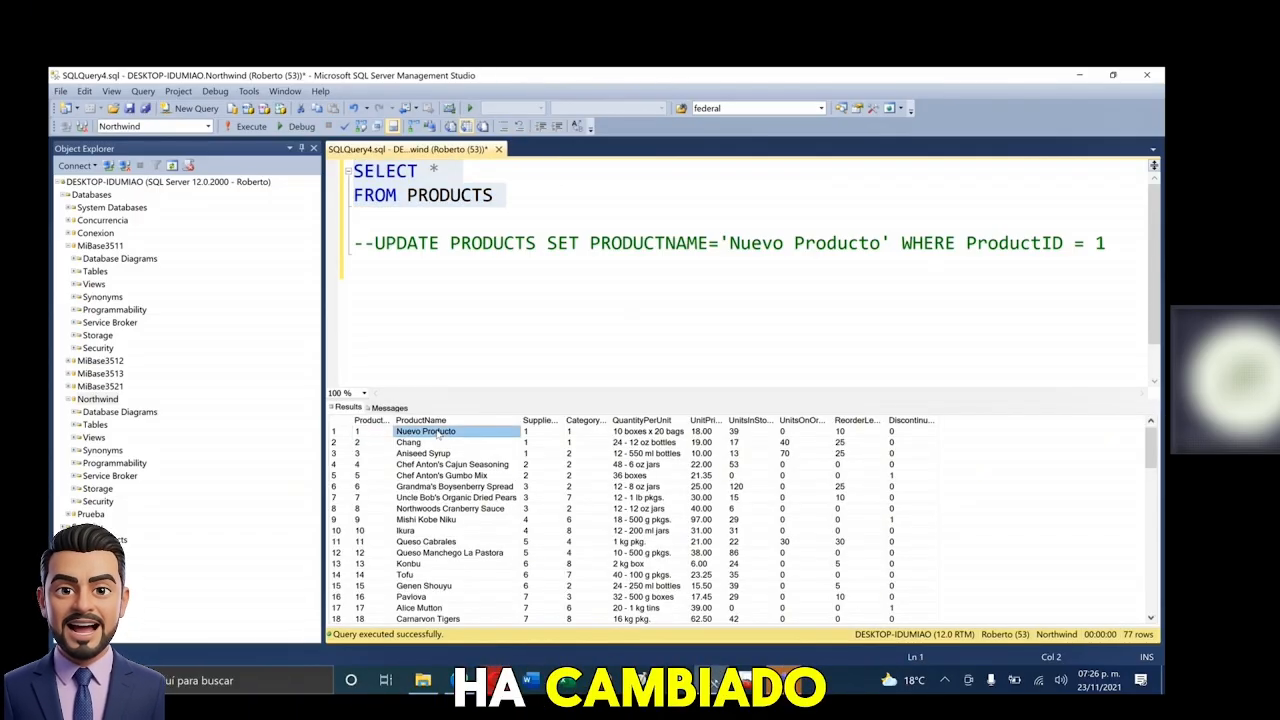
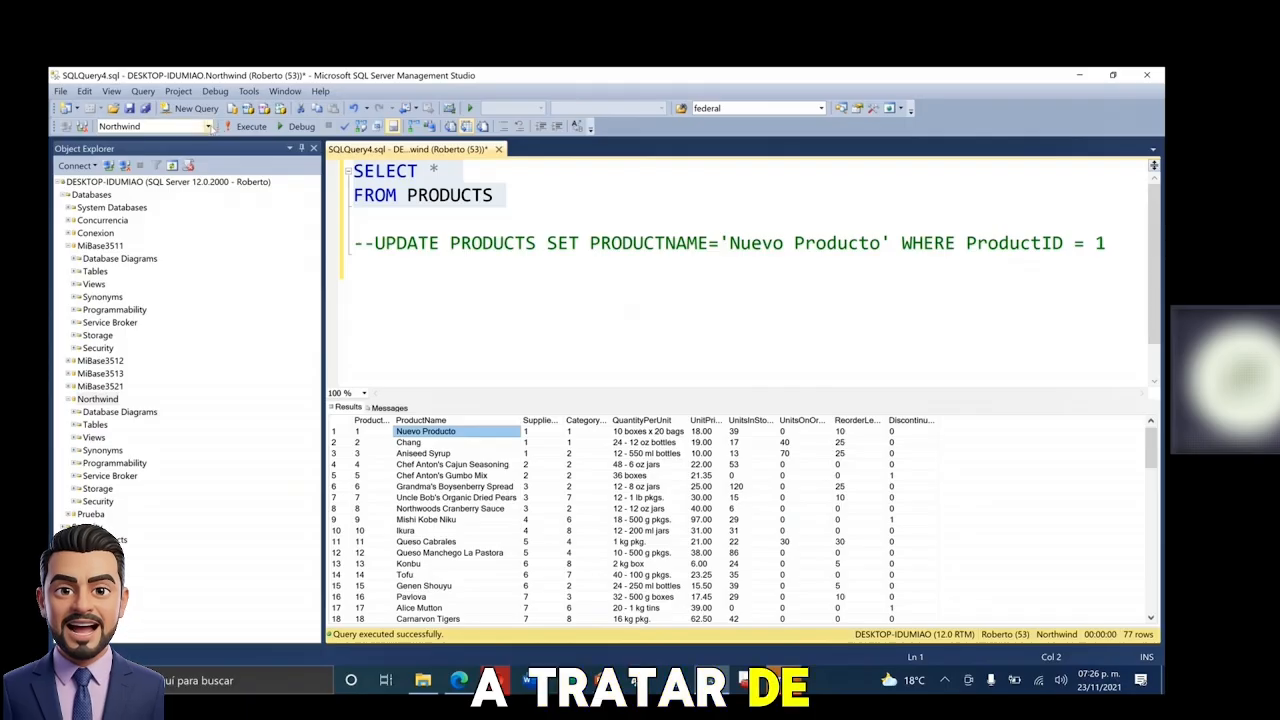
# - Open the Available Databases dropdown to see which databases the query window can target
pyautogui.click(209, 126)
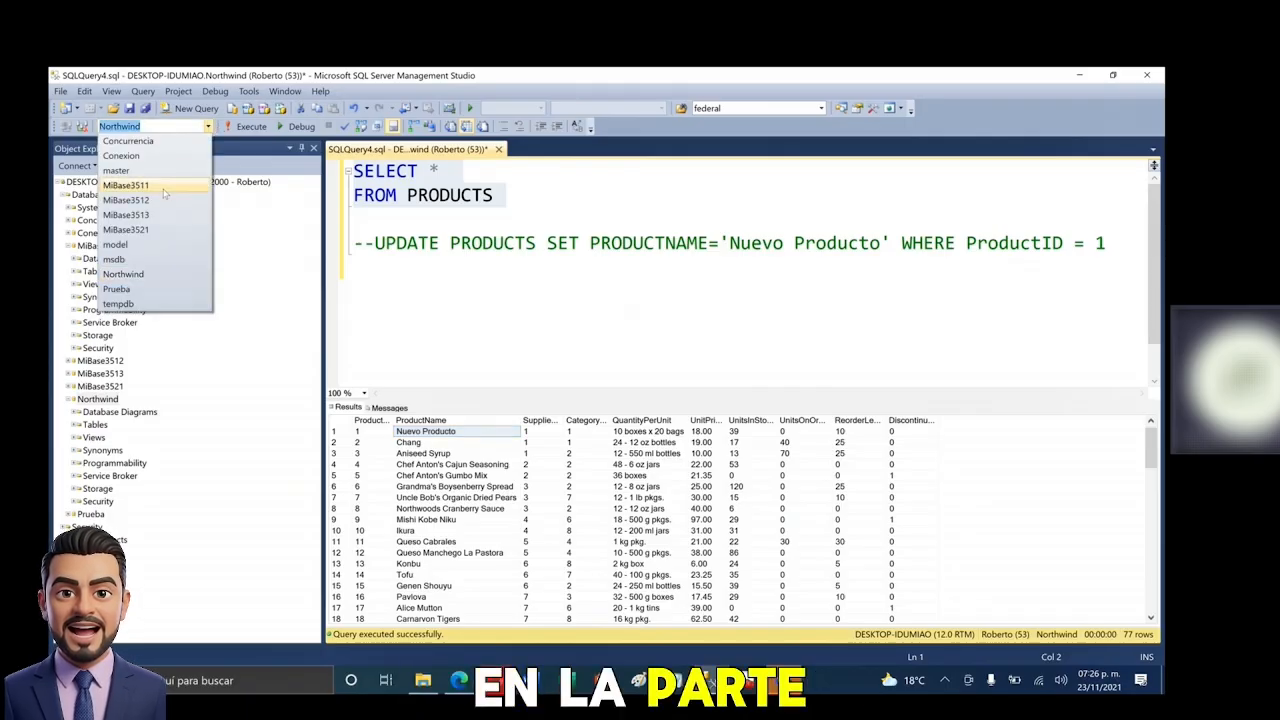
# - Switch the query to MiBase3511, browse its tables, and comment out the old PRODUCTS query
pyautogui.click(126, 185)
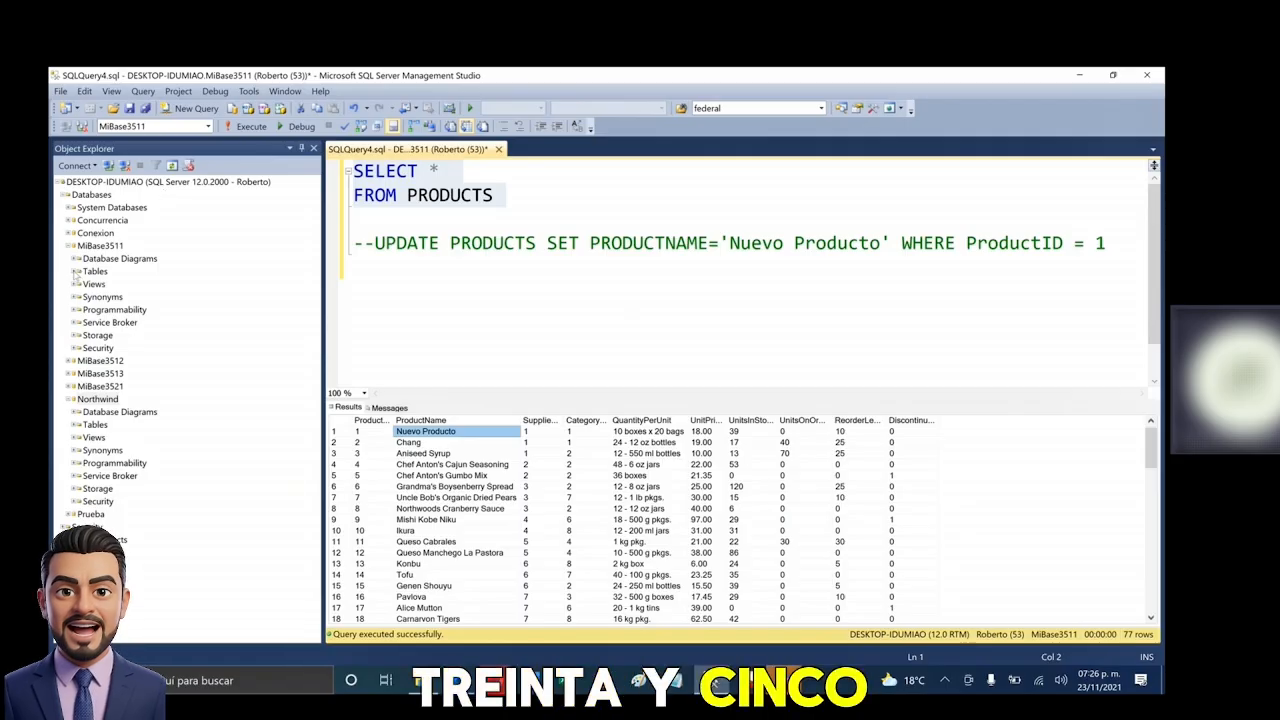
pyautogui.click(76, 271)
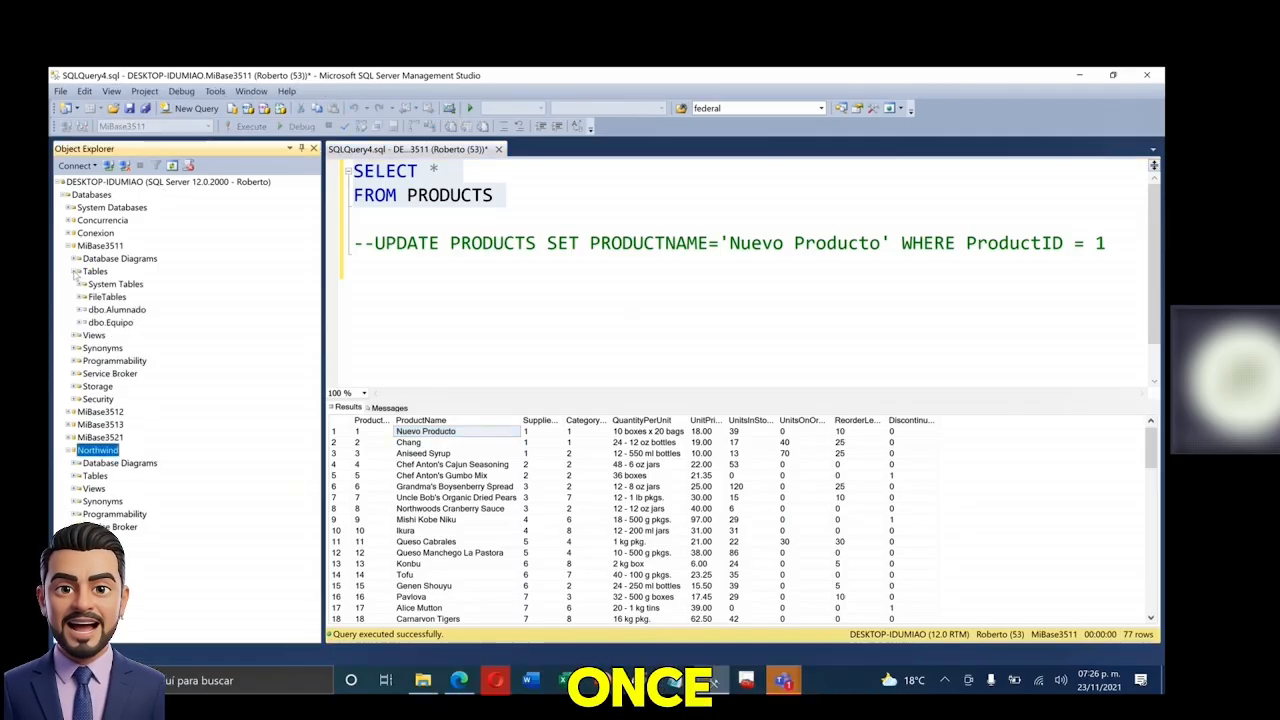
pyautogui.click(110, 322)
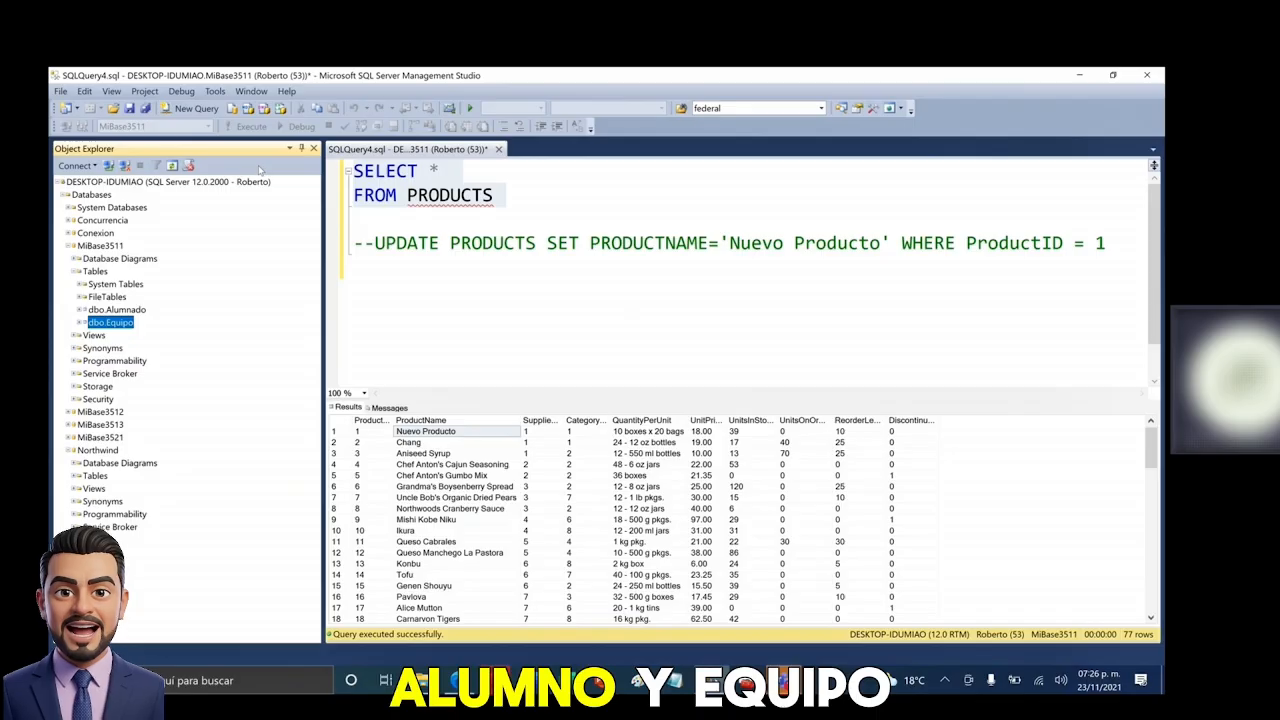
pyautogui.click(451, 195)
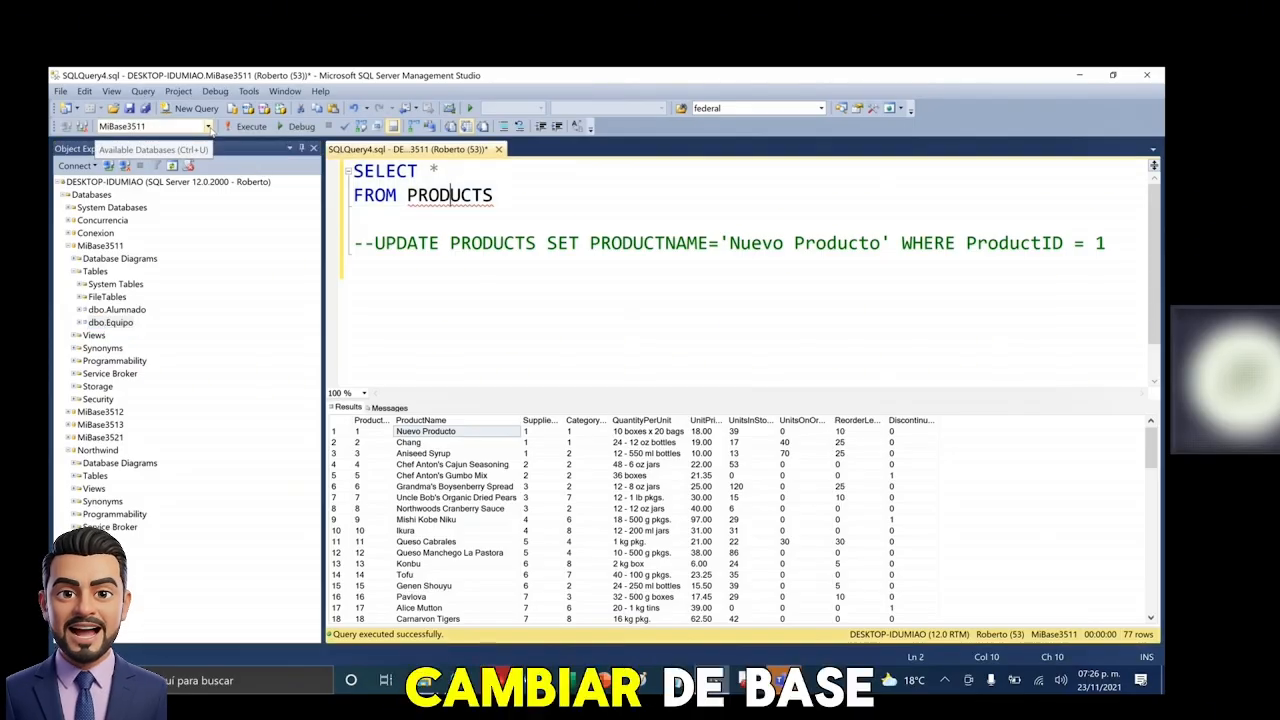
pyautogui.click(528, 192)
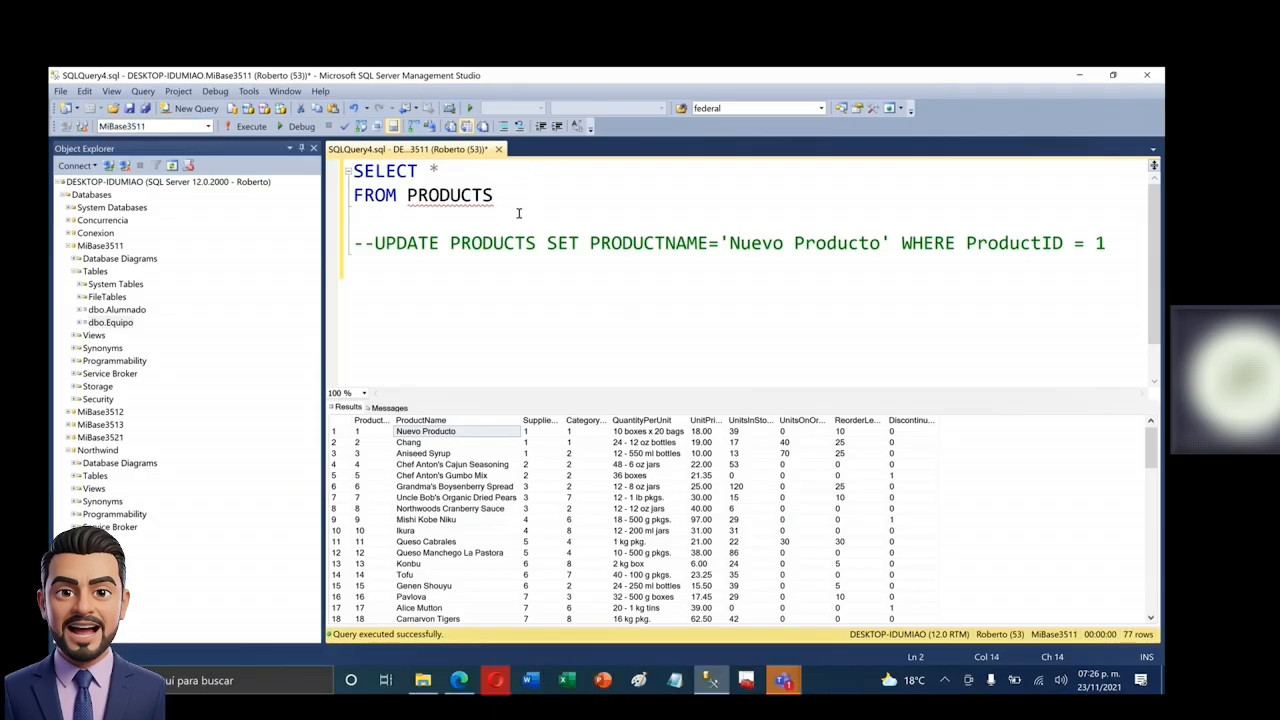
pyautogui.hotkey('ctrl', 'shift', 'Home')
pyautogui.click(503, 126)
# - Write and run SELECT * FROM Alumnado, returning 4 student rows, then comment it out
pyautogui.hotkey('ctrl', 'End')
pyautogui.press('Return')
pyautogui.press('Return')
pyautogui.write('SELECT * FROM ALUMNAD')
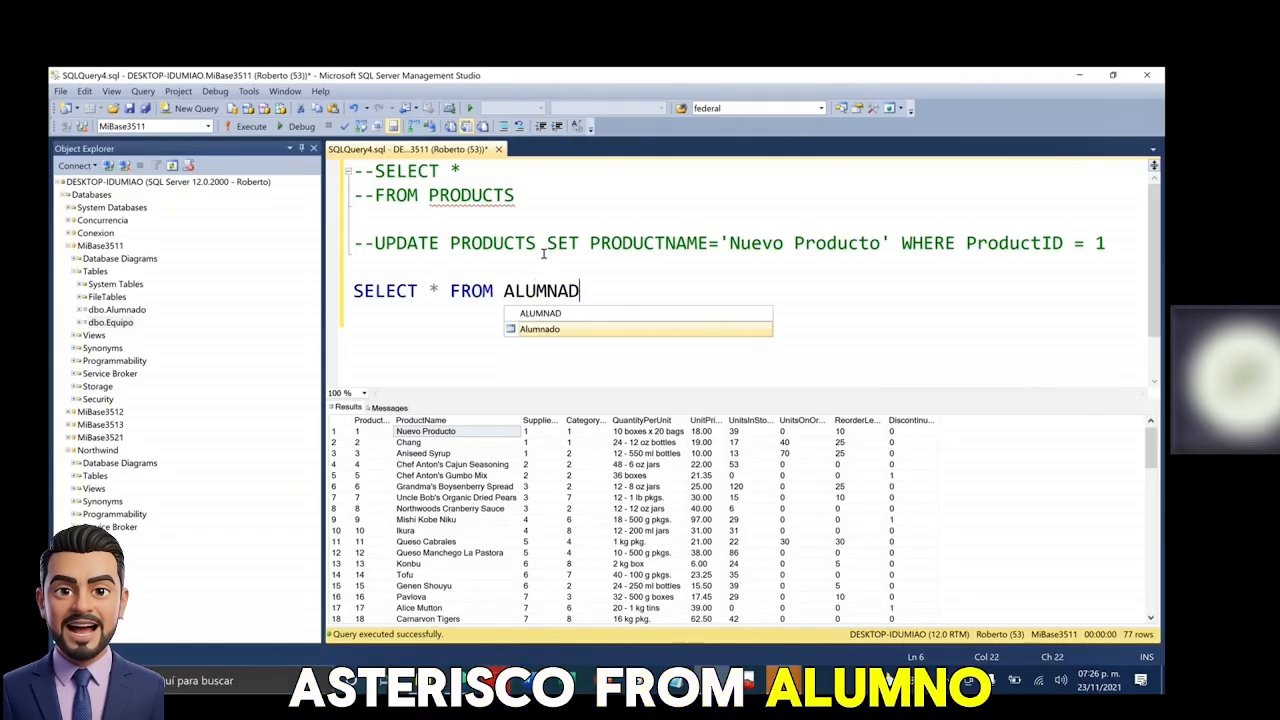
pyautogui.press('Tab')
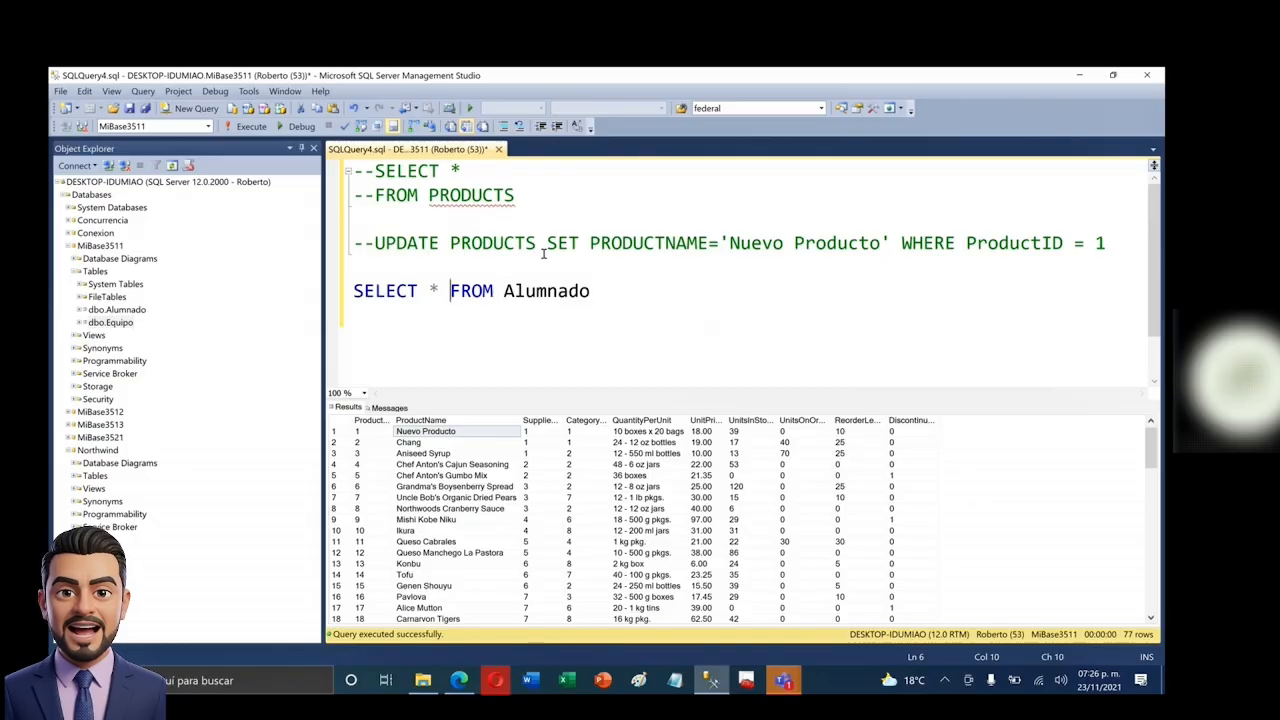
pyautogui.press('Return')
pyautogui.press('End')
pyautogui.hotkey('shift', 'Up')
pyautogui.hotkey('shift', 'Home')
pyautogui.press('F5')
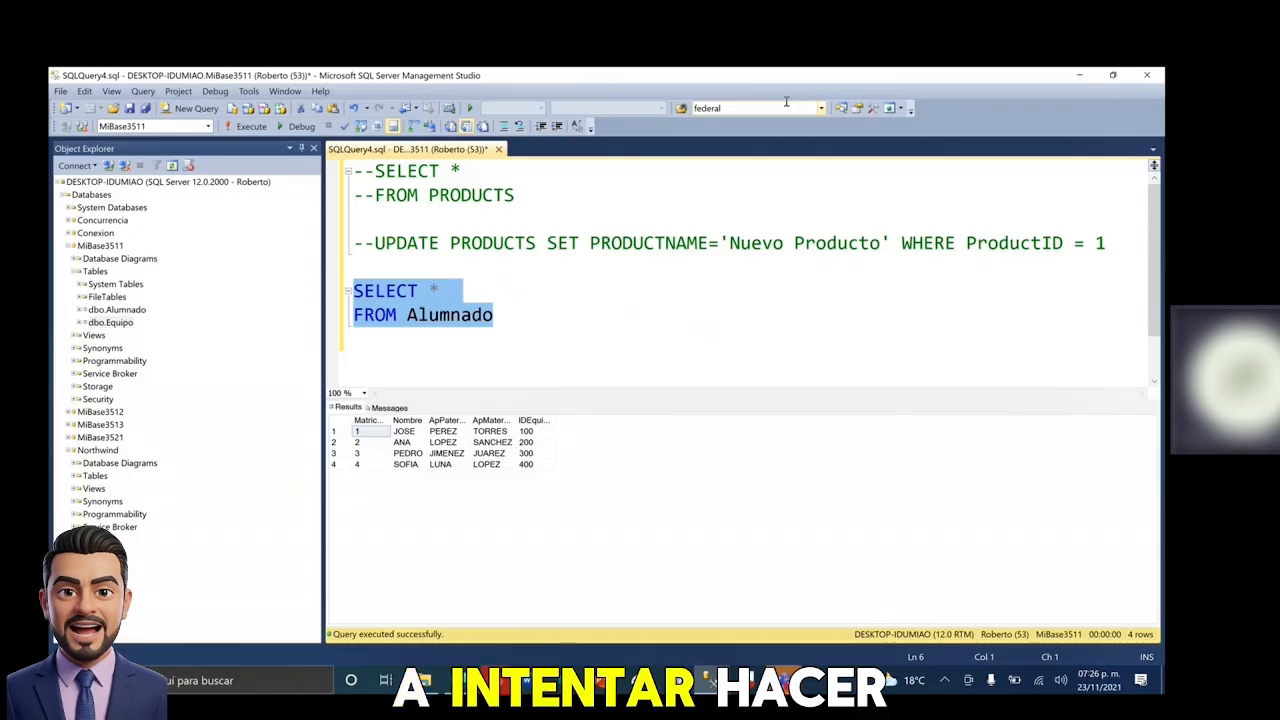
pyautogui.click(504, 128)
pyautogui.click(549, 315)
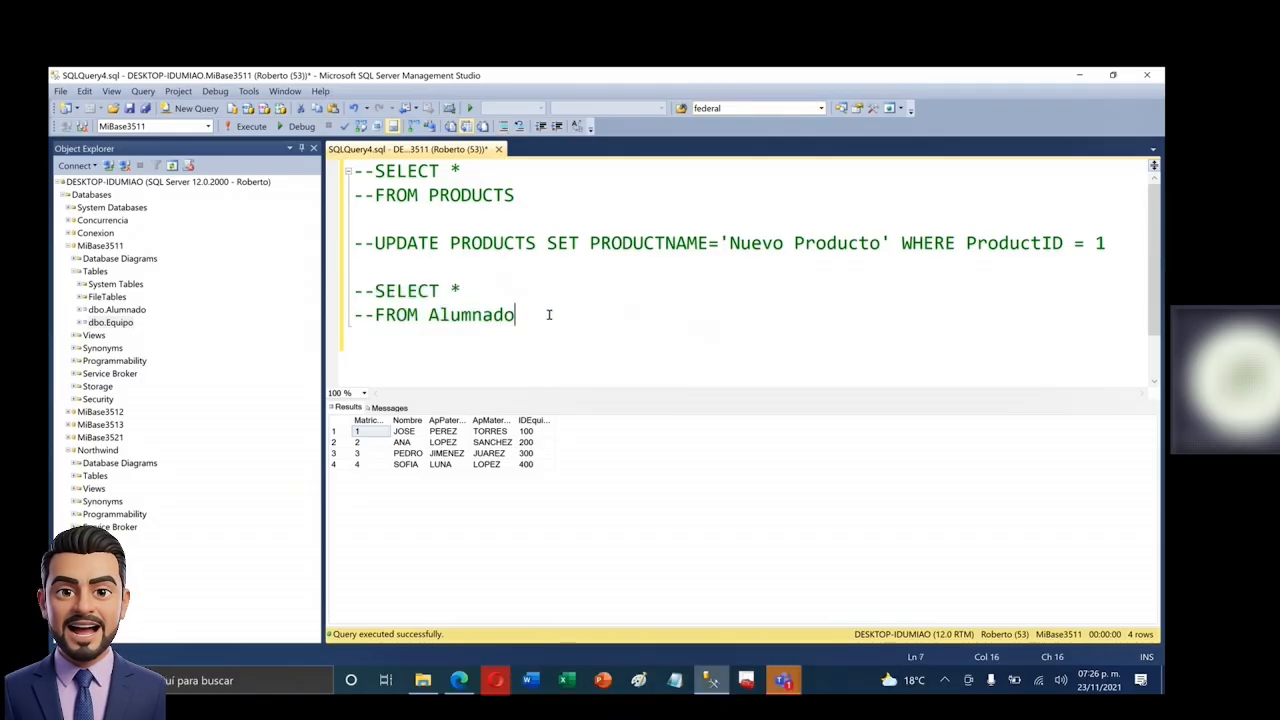
# - Start an UPDATE Alumnado statement that sets Nombre to a new student name
pyautogui.press('Return')
pyautogui.write('UPDATE Alumnado WE')
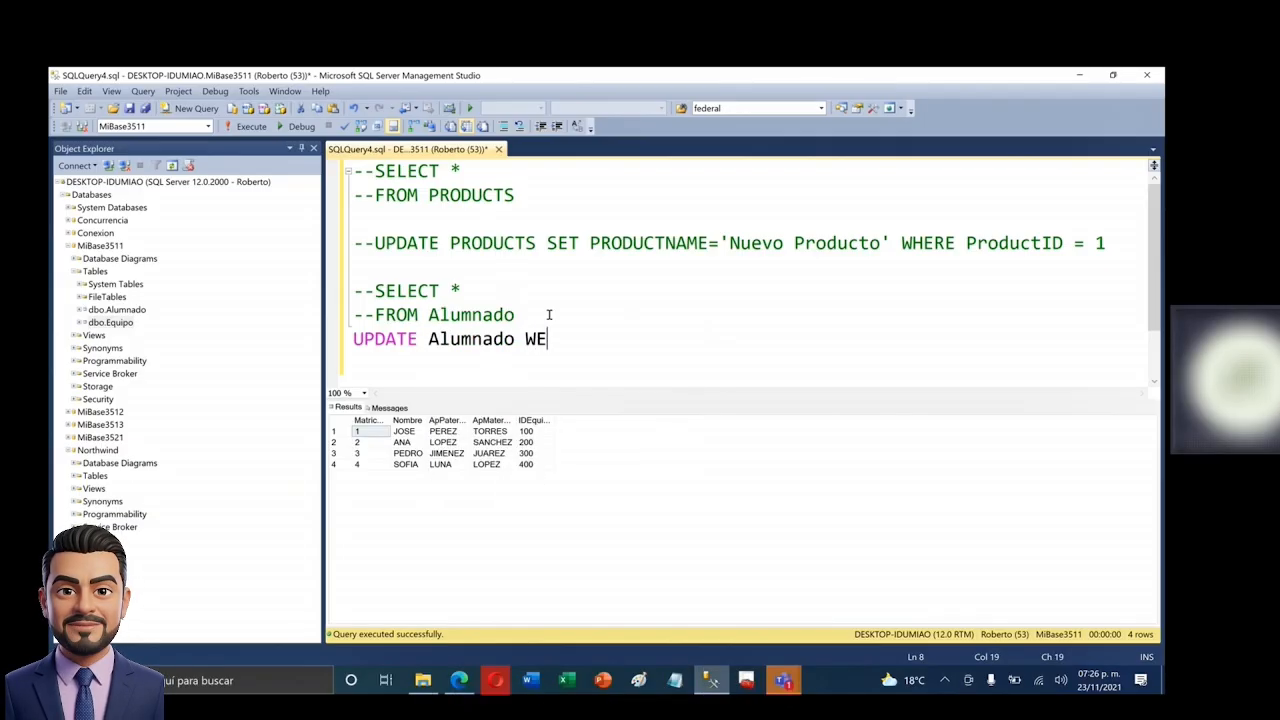
pyautogui.press('BackSpace')
pyautogui.write('SET')
pyautogui.press('BackSpace')
pyautogui.press('BackSpace')
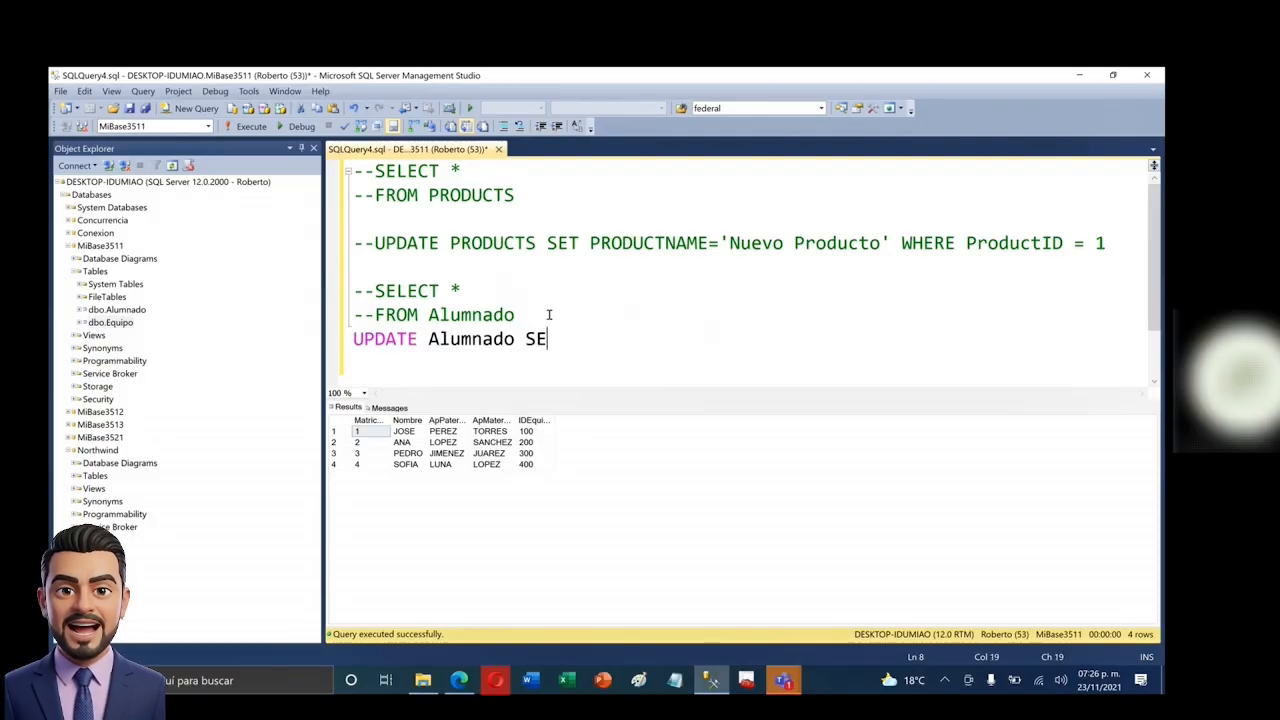
pyautogui.write('T Nombre ')
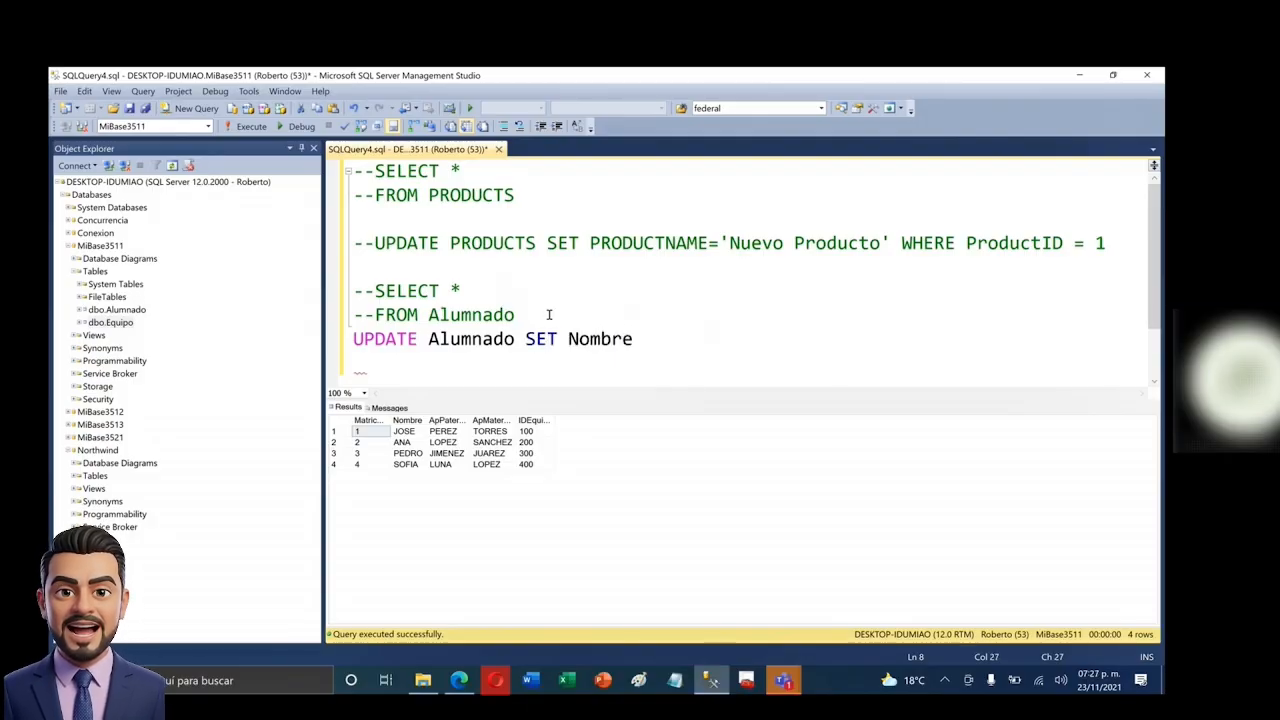
pyautogui.write("=''")
pyautogui.press('Return')
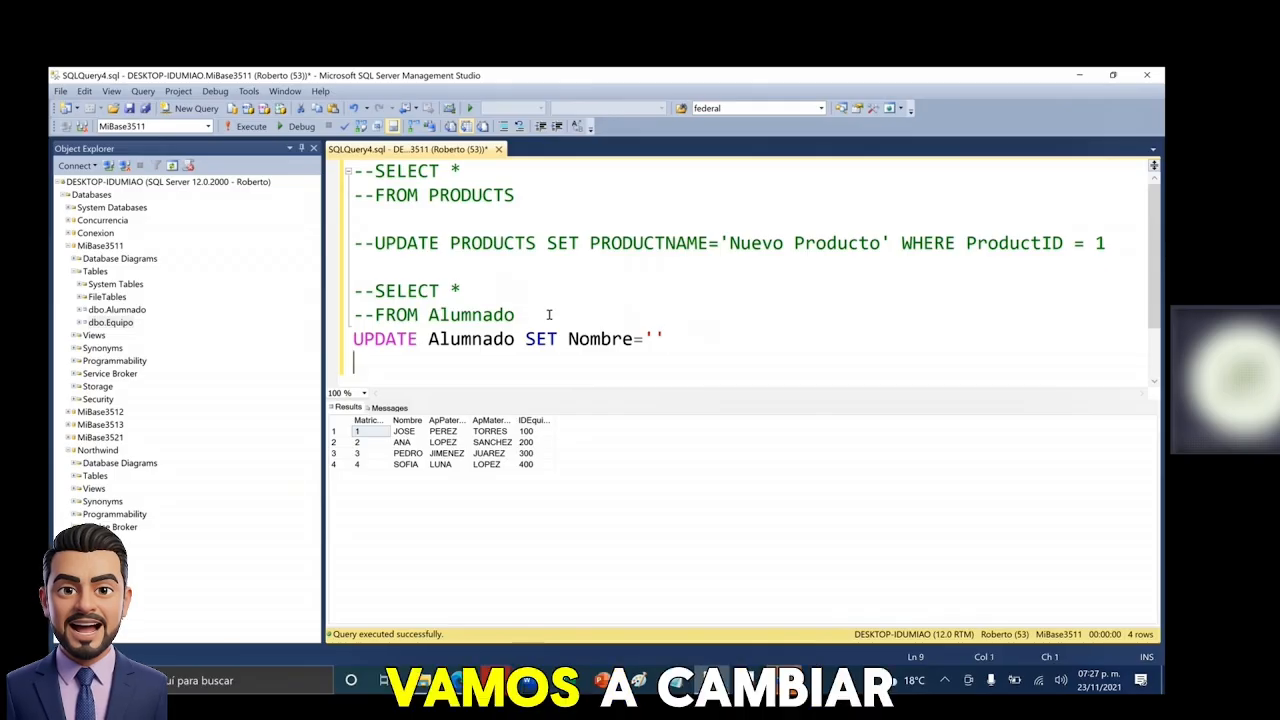
pyautogui.click(659, 336)
pyautogui.press('Left')
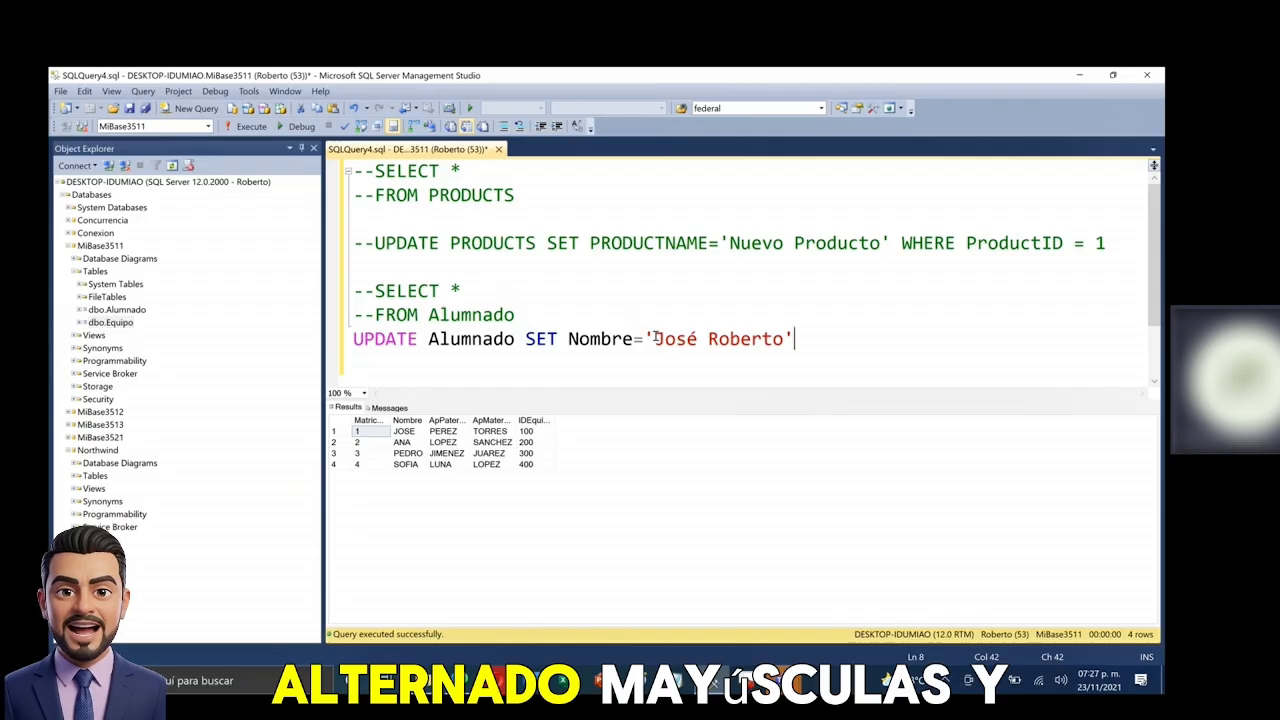
# - Add WHERE Matricula = 1 and select the complete UPDATE statement
pyautogui.write('WHERE ')
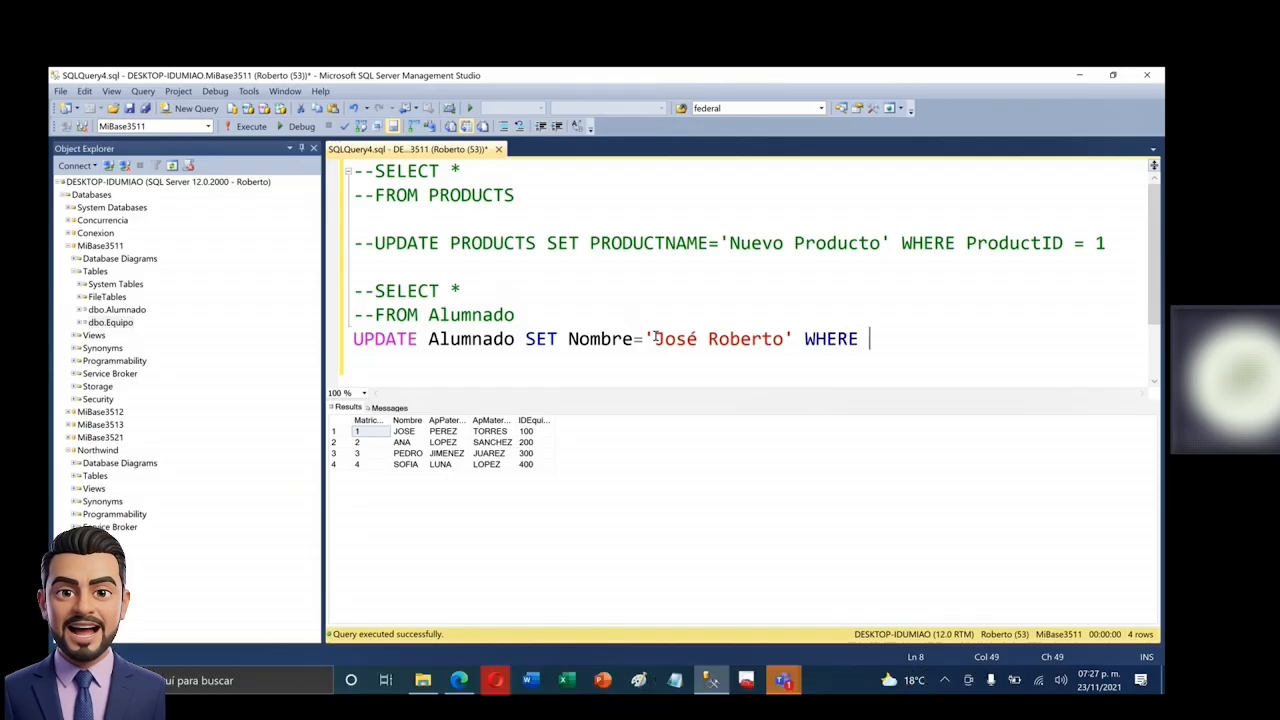
pyautogui.write('Matricula')
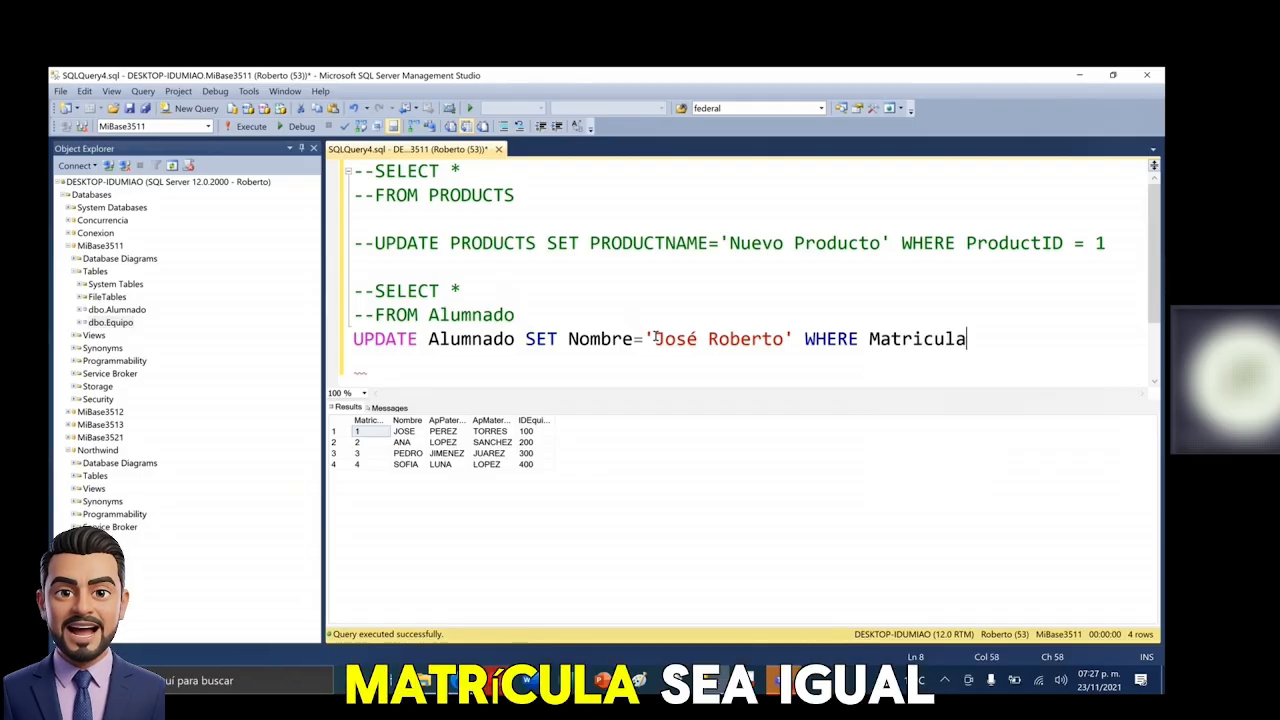
pyautogui.write(' = 1')
pyautogui.press('Left')
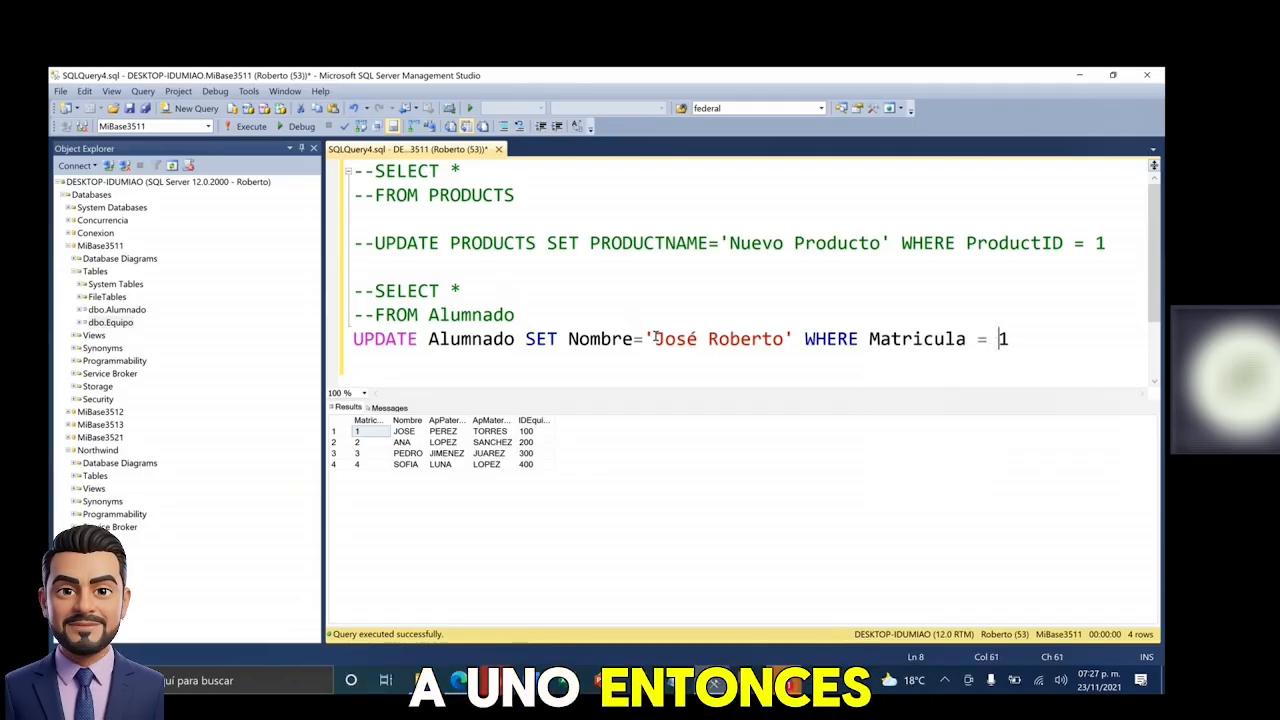
pyautogui.moveTo(1070, 338); pyautogui.dragTo(338, 335)
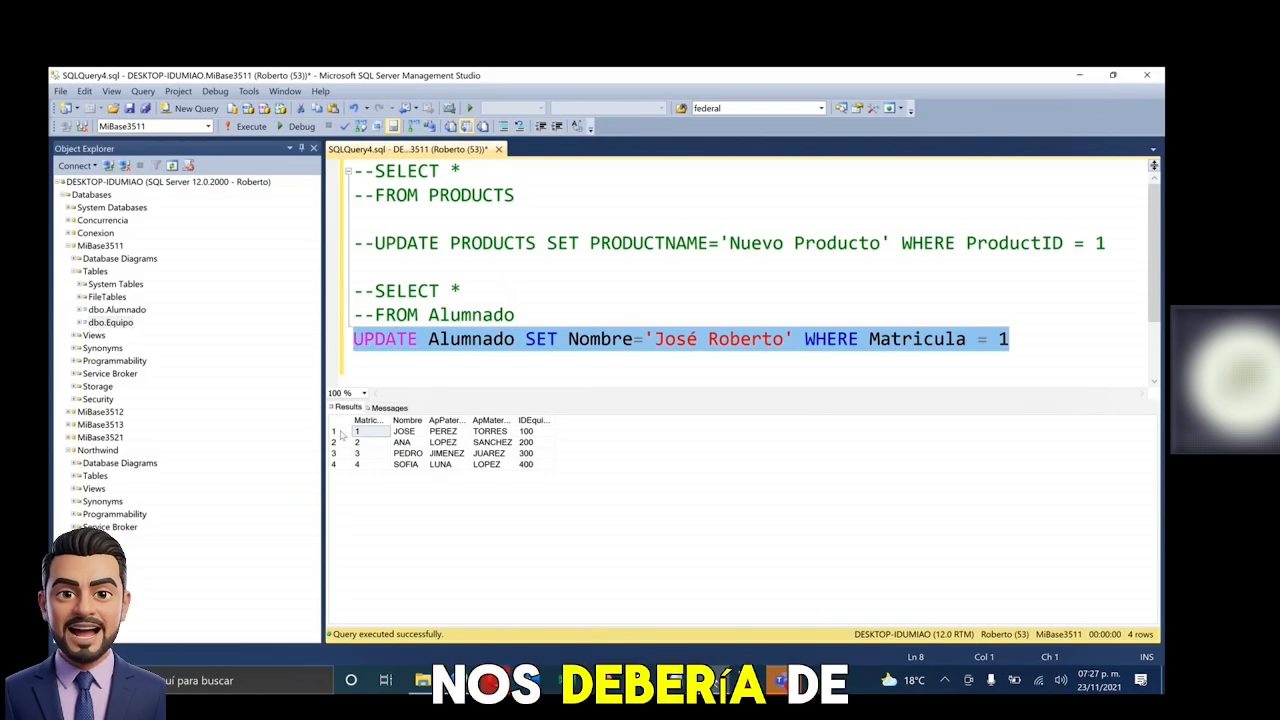
pyautogui.click(341, 431)
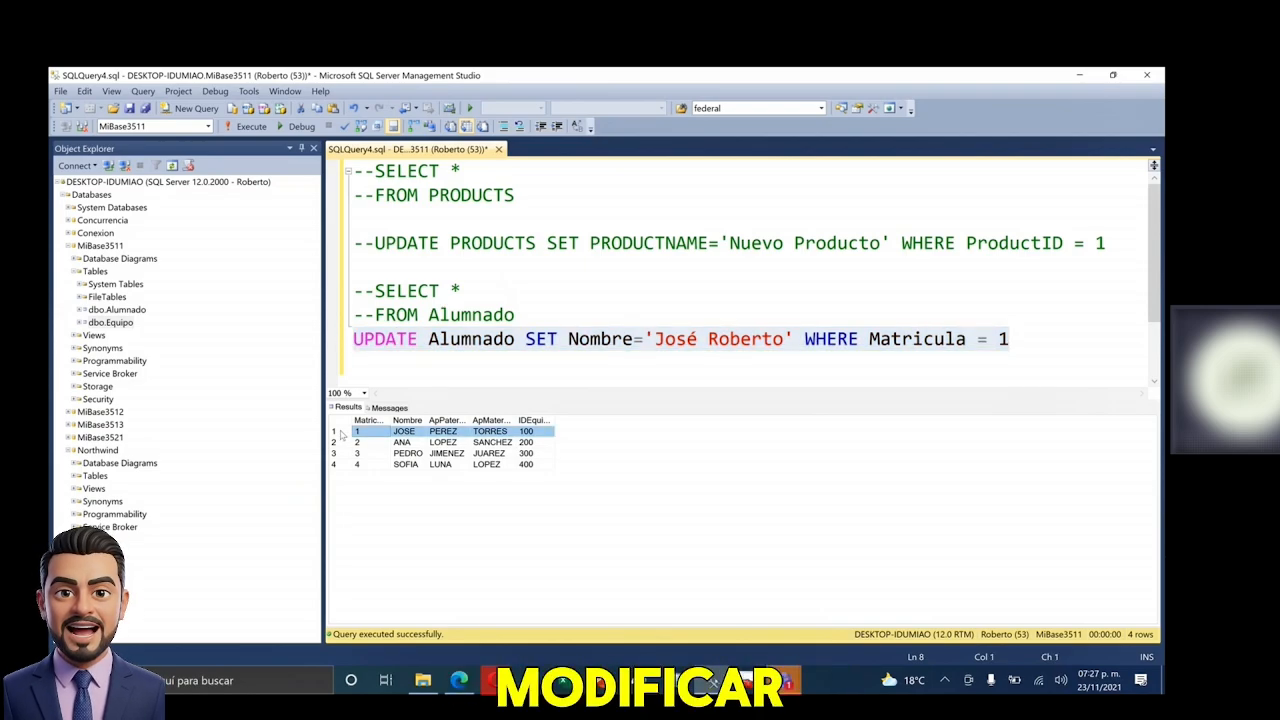
pyautogui.click(742, 338)
pyautogui.moveTo(1012, 338); pyautogui.dragTo(352, 338)
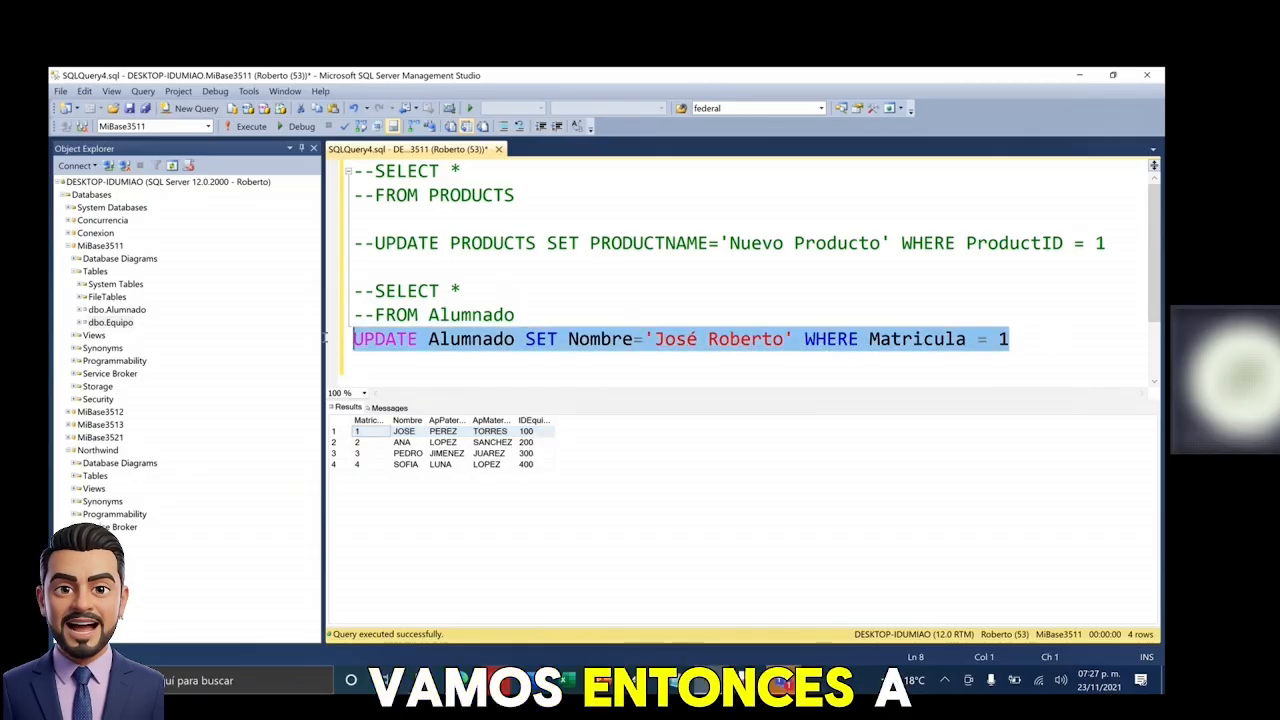
# - Run the UPDATE and review Msg 229: UPDATE permission denied on 'Alumnado' in MiBase3511
pyautogui.click(251, 126)
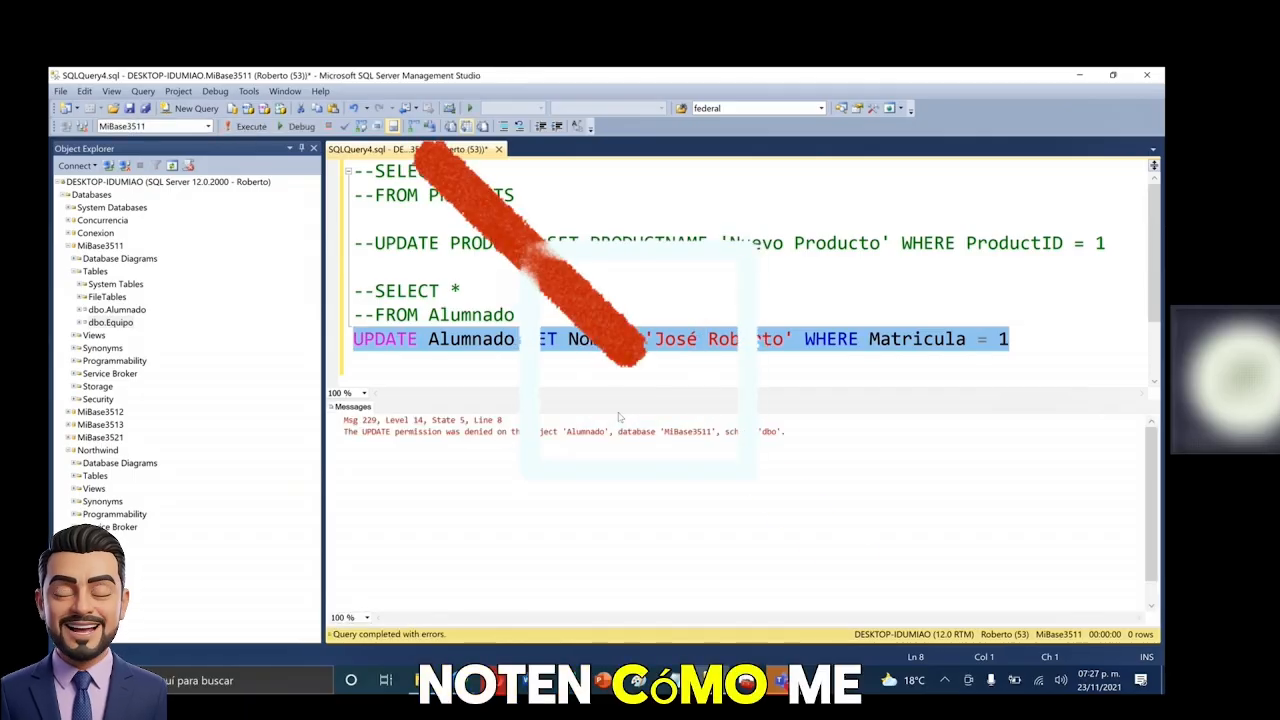
pyautogui.click(352, 432)
pyautogui.click(406, 430)
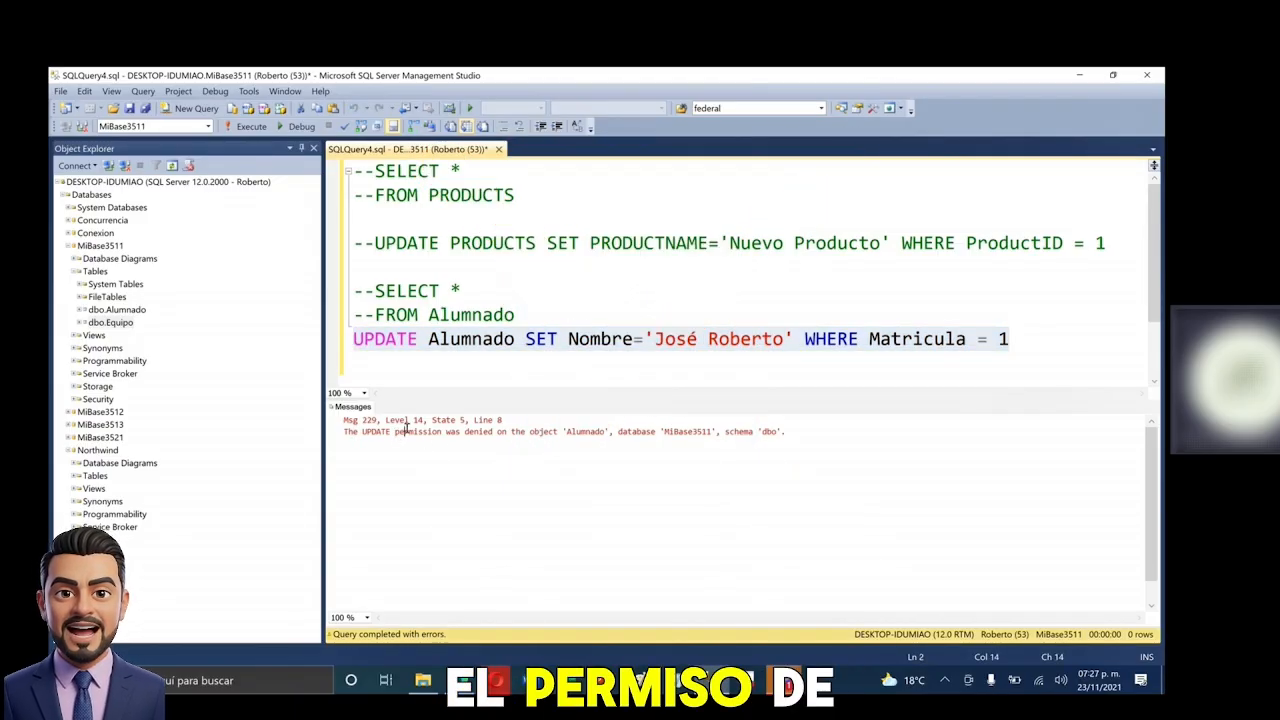
pyautogui.doubleClick(378, 432)
pyautogui.click(449, 432)
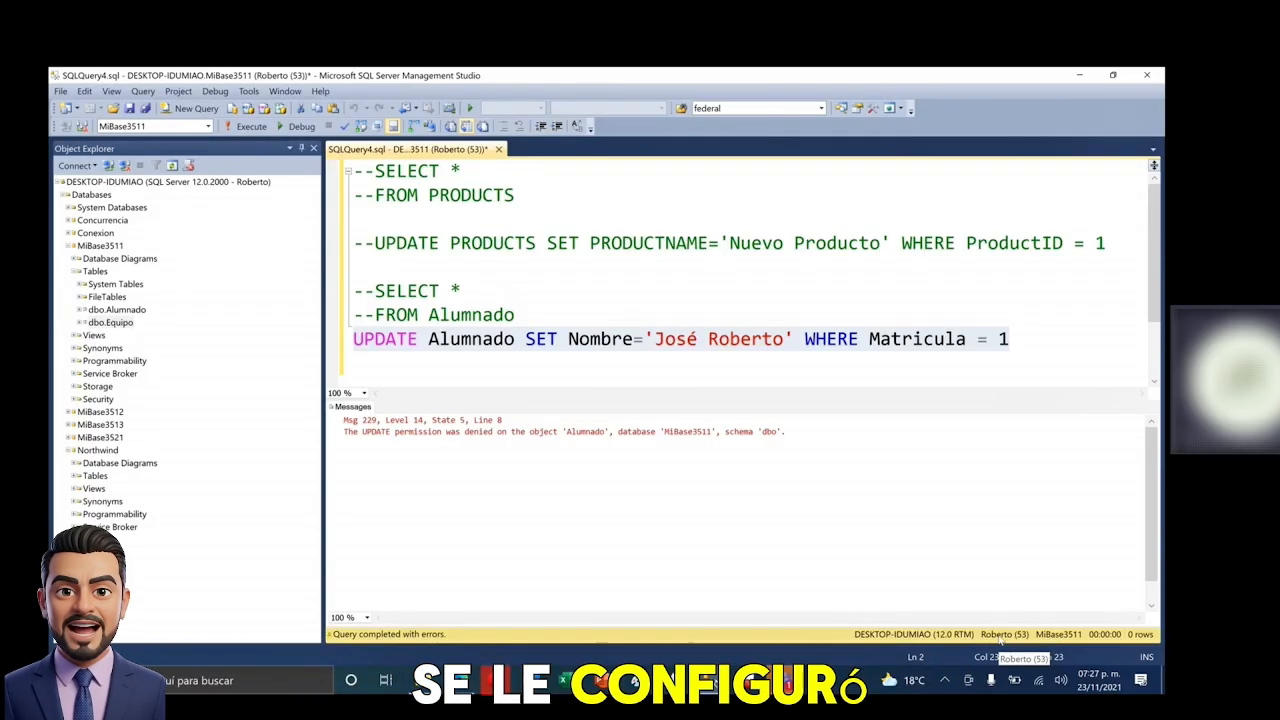
pyautogui.click(110, 247)
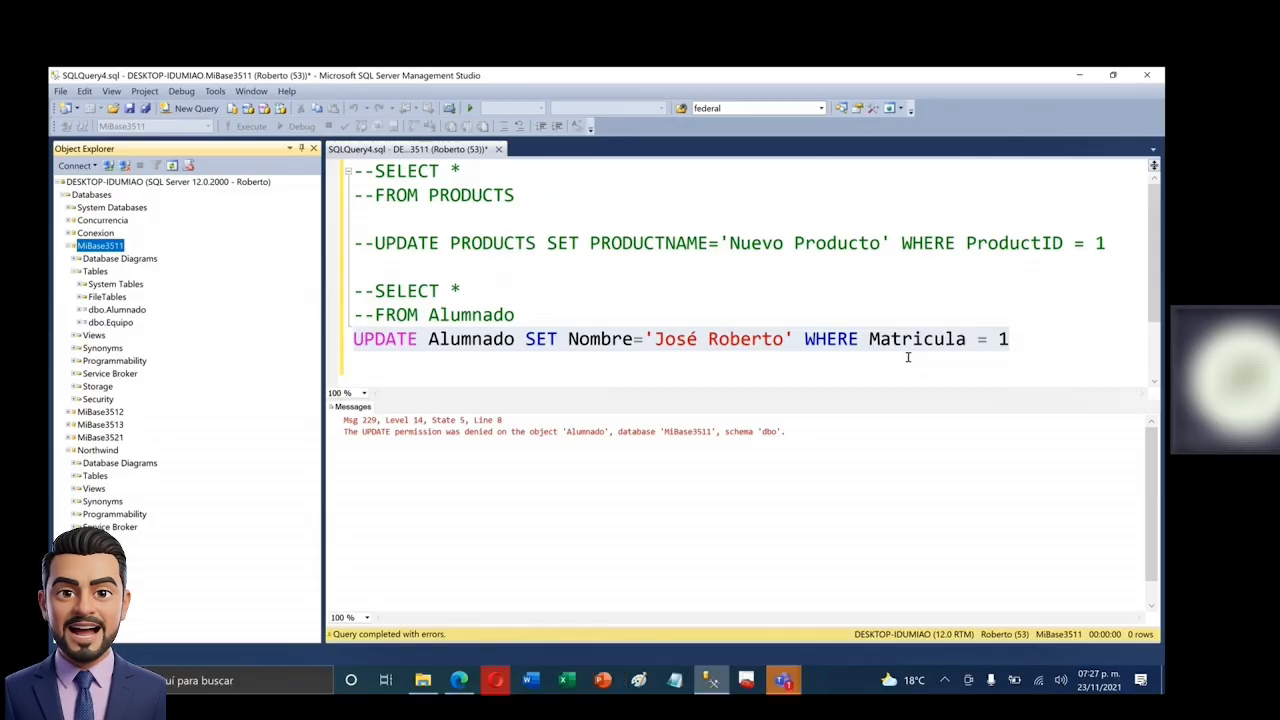
# - Place the cursor after the UPDATE statement and start a new line below it
pyautogui.click(908, 357)
pyautogui.moveTo(1008, 339); pyautogui.dragTo(354, 339)
pyautogui.click(1006, 340)
pyautogui.moveTo(1069, 343); pyautogui.dragTo(354, 339)
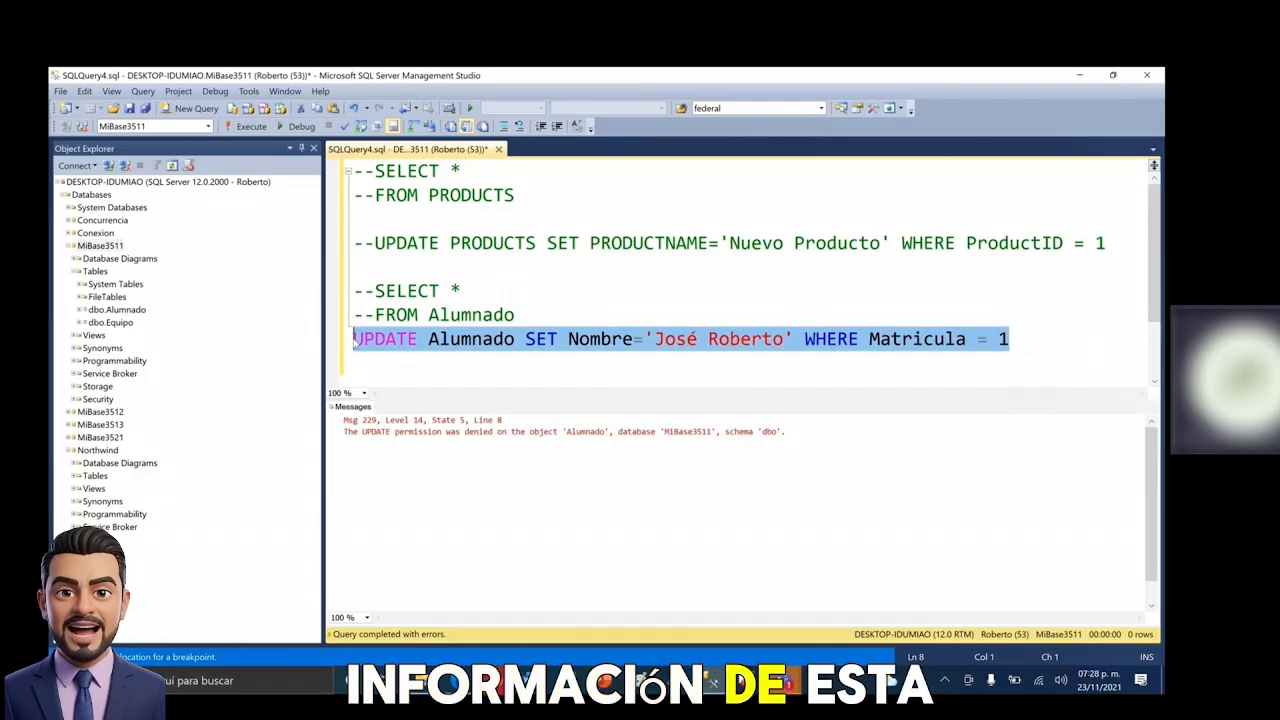
pyautogui.click(1038, 343)
pyautogui.press('Return')
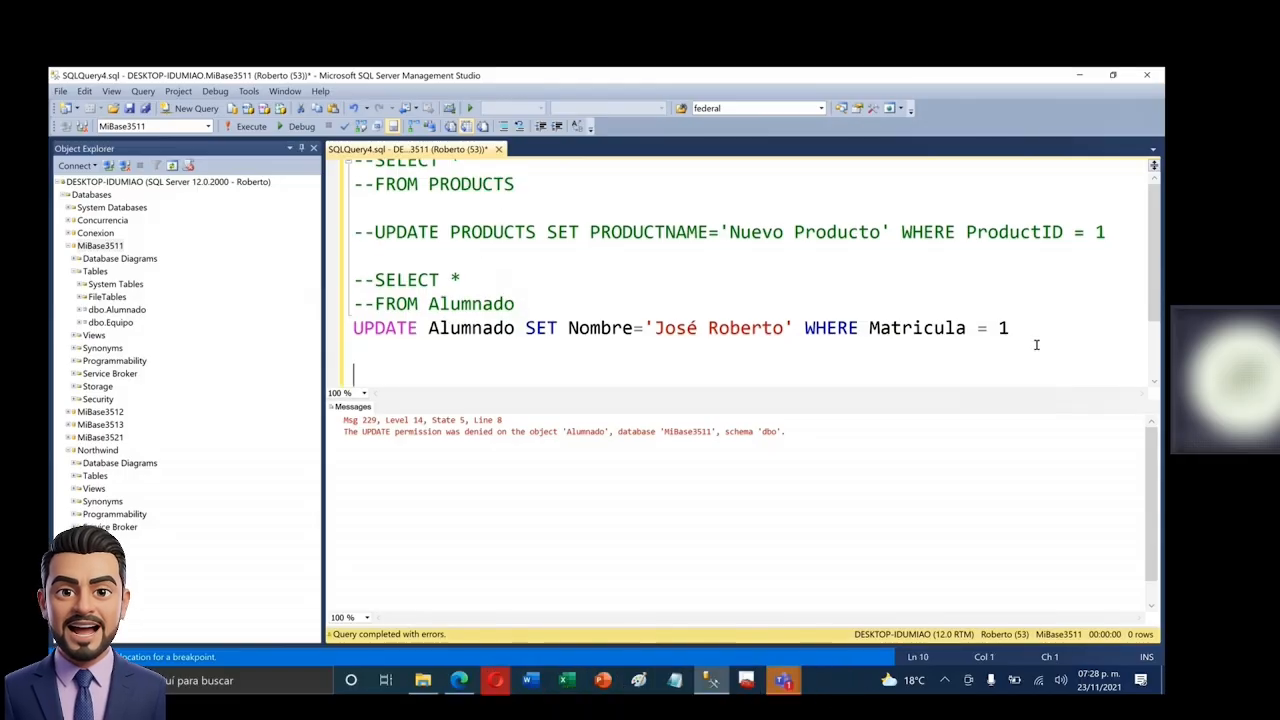
# - Write DELETE Alumnado WHERE Matricula = 1, reusing the copied WHERE condition
pyautogui.write('DELETE ')
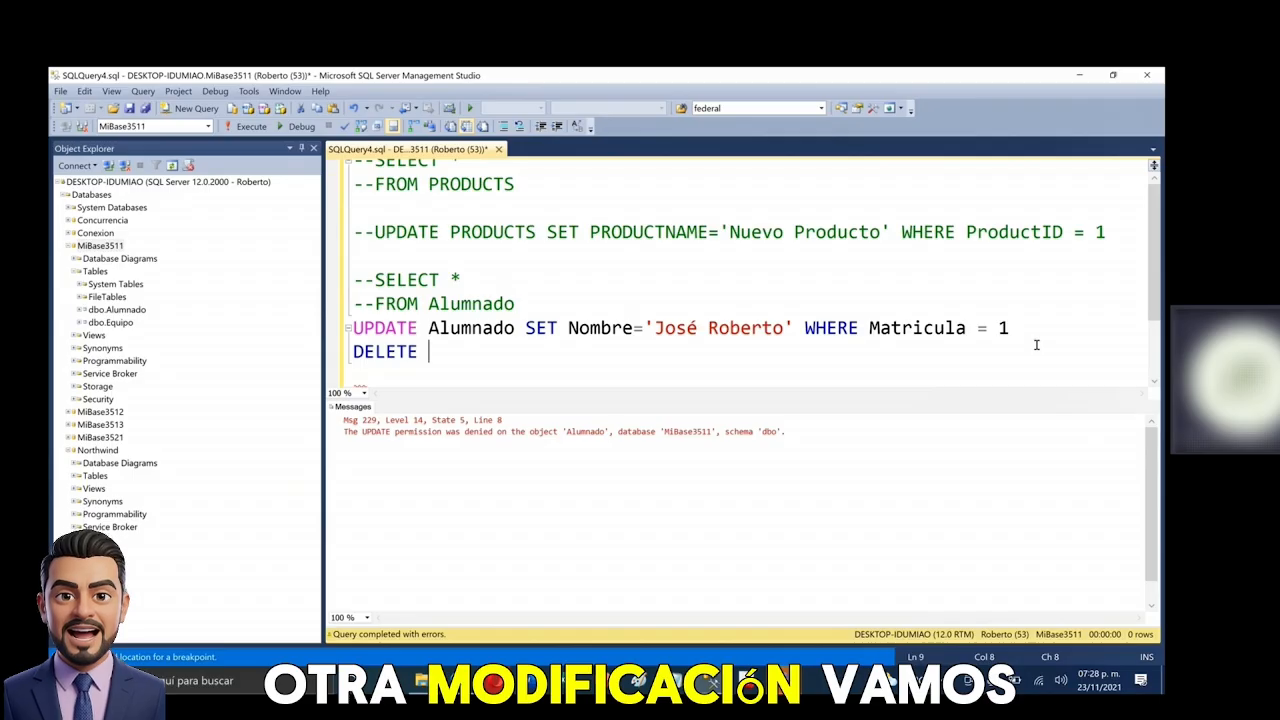
pyautogui.write('A')
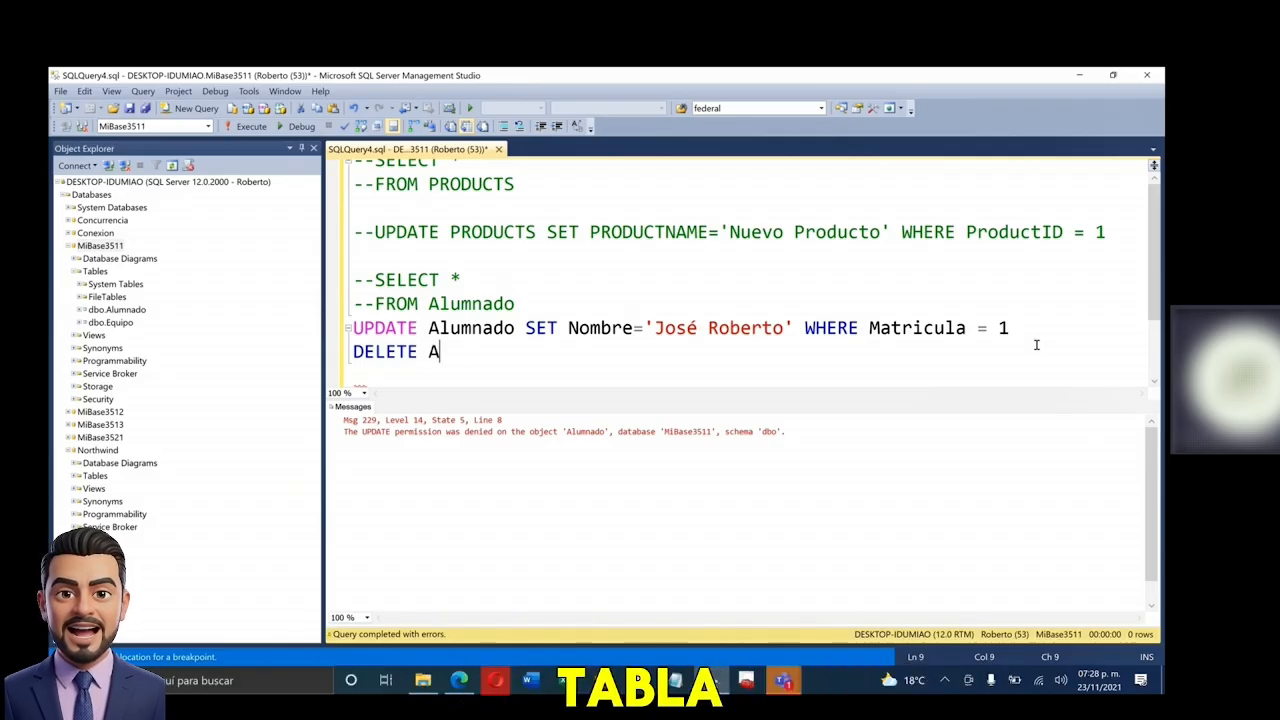
pyautogui.write('LUMN')
pyautogui.press('Tab')
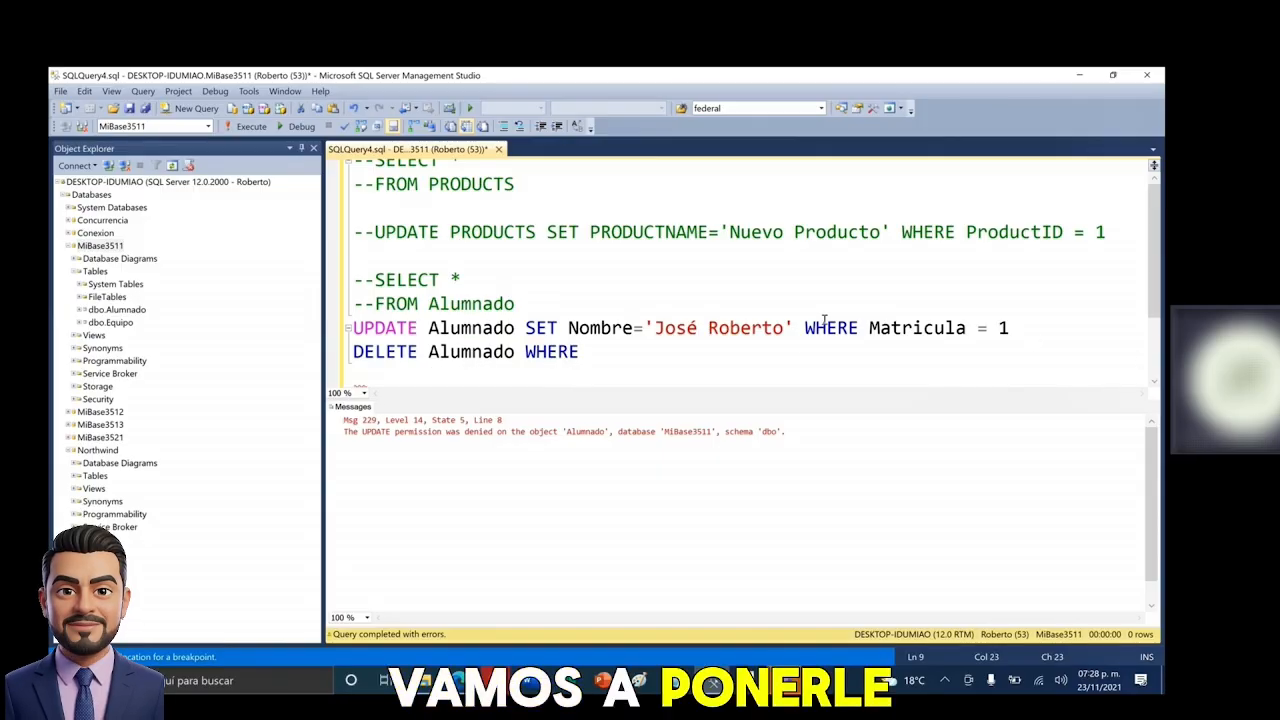
pyautogui.moveTo(805, 328); pyautogui.dragTo(1010, 328)
pyautogui.hotkey('ctrl', 'c')
pyautogui.click(605, 353)
pyautogui.hotkey('ctrl', 'v')
pyautogui.click(612, 351)
pyautogui.doubleClick(612, 351)
pyautogui.press('Delete')
pyautogui.press('Delete')
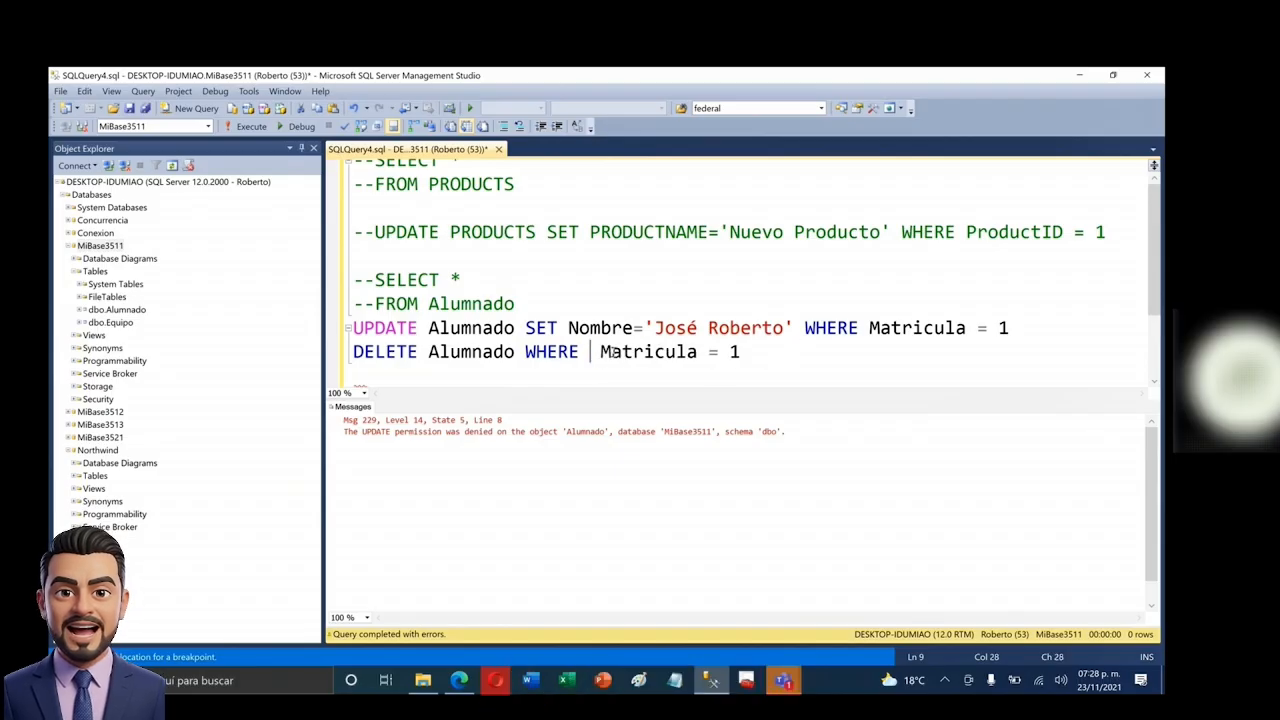
# - Run the DELETE statement, which fails with Msg 229 DELETE permission denied
pyautogui.moveTo(799, 353); pyautogui.dragTo(352, 362)
pyautogui.press('F5')
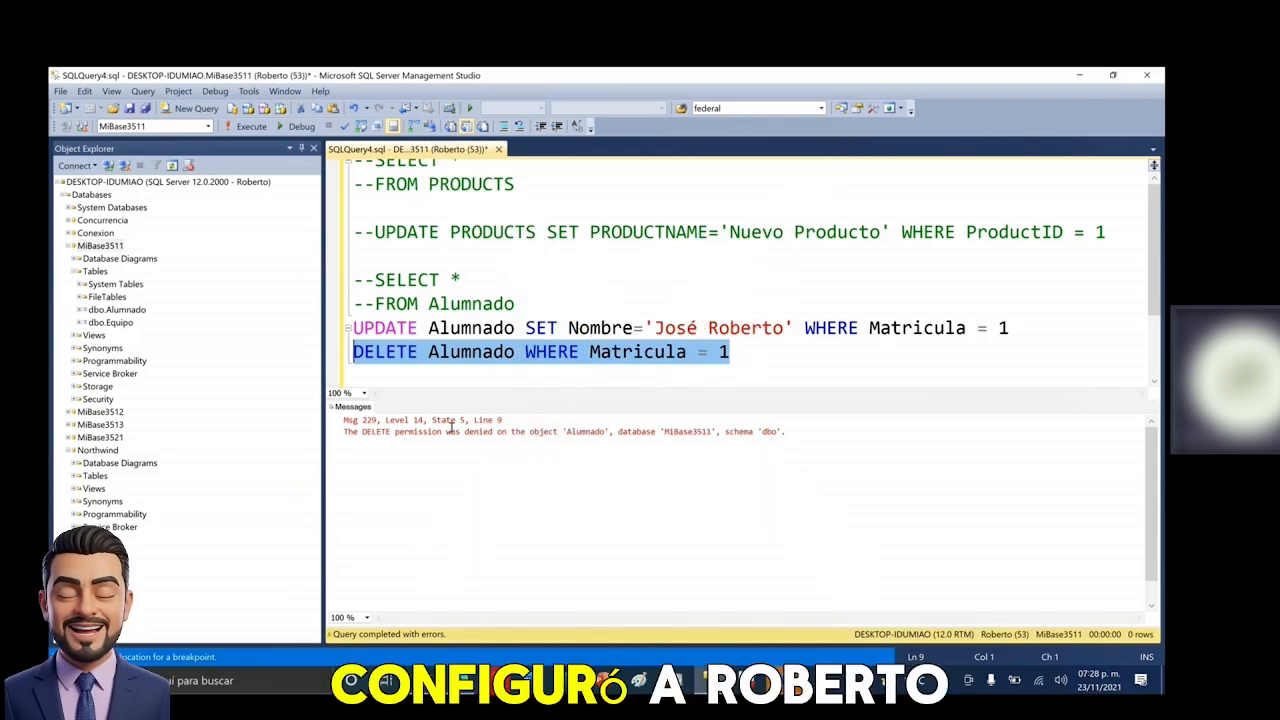
pyautogui.click(757, 377)
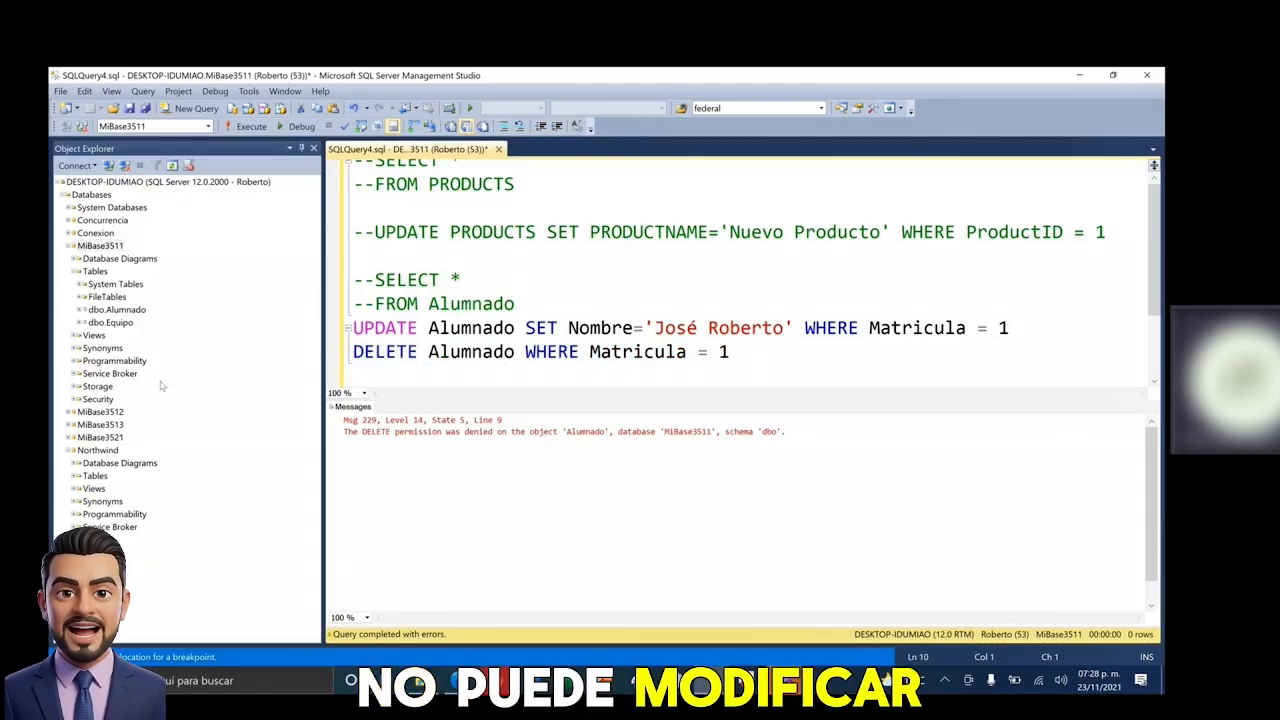
pyautogui.click(566, 257)
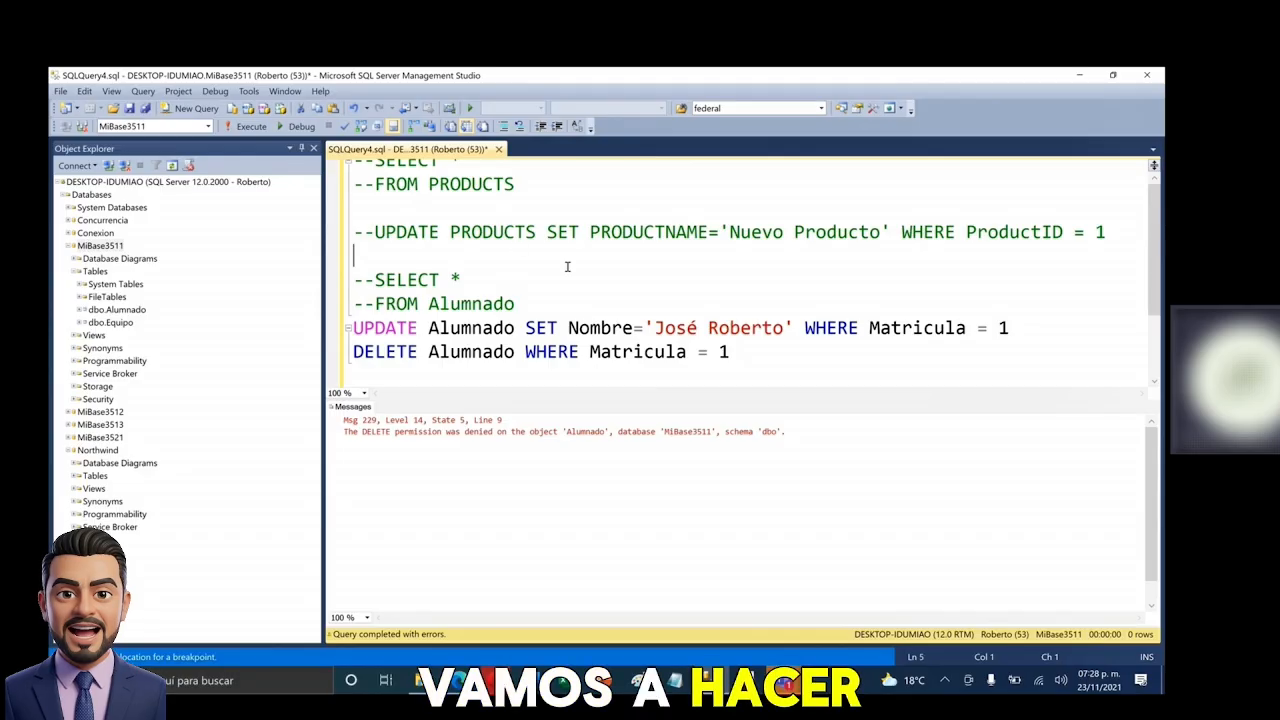
# - Target Northwind, comment out the Alumnado UPDATE and DELETE lines, and select the commented PRODUCTS query
pyautogui.click(208, 126)
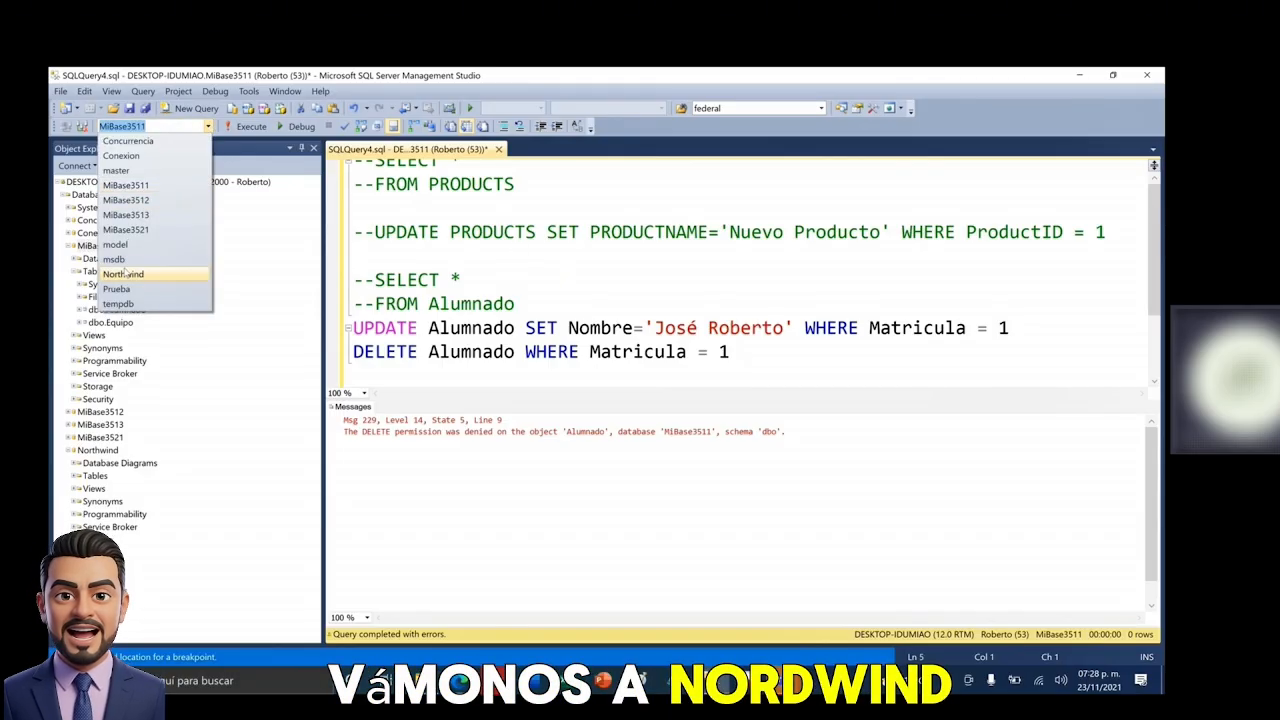
pyautogui.click(123, 274)
pyautogui.moveTo(766, 362); pyautogui.dragTo(352, 328)
pyautogui.click(503, 126)
pyautogui.click(523, 278)
pyautogui.scroll(1, 519, 256)
pyautogui.moveTo(538, 197); pyautogui.dragTo(352, 171)
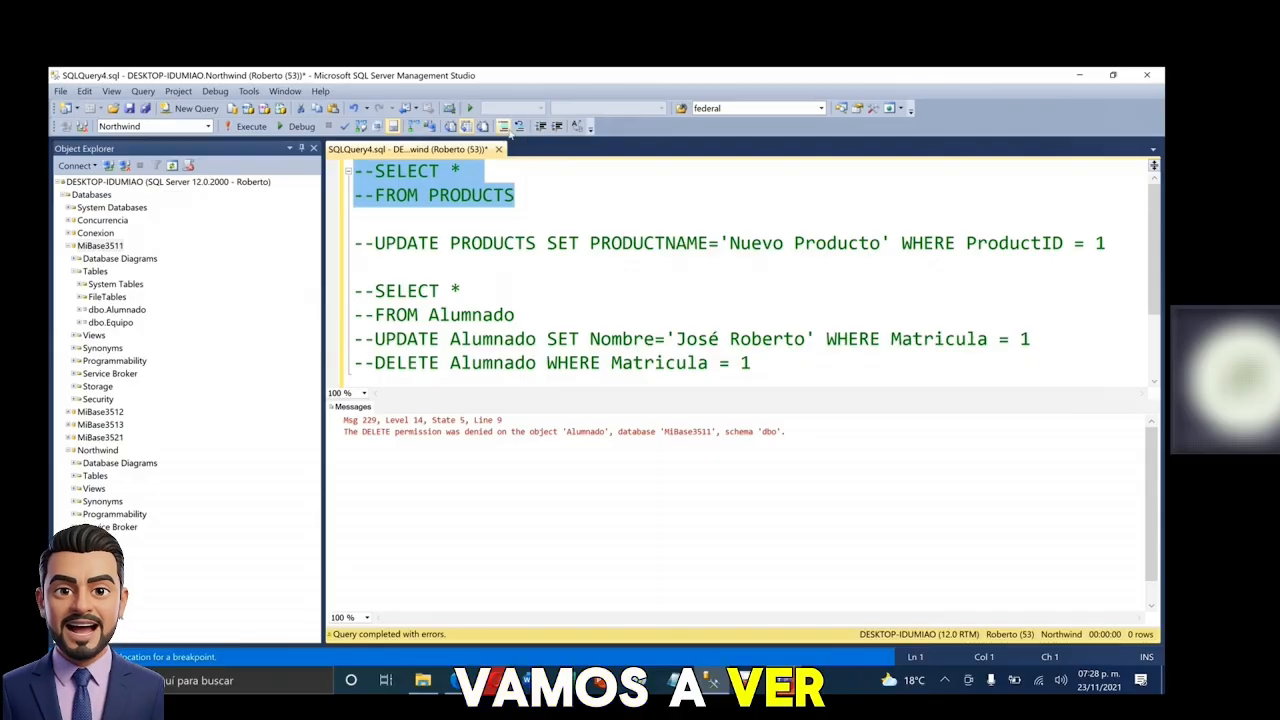
# - Uncomment and run SELECT * FROM PRODUCTS, then add a new line below it
pyautogui.click(519, 126)
pyautogui.press('F5')
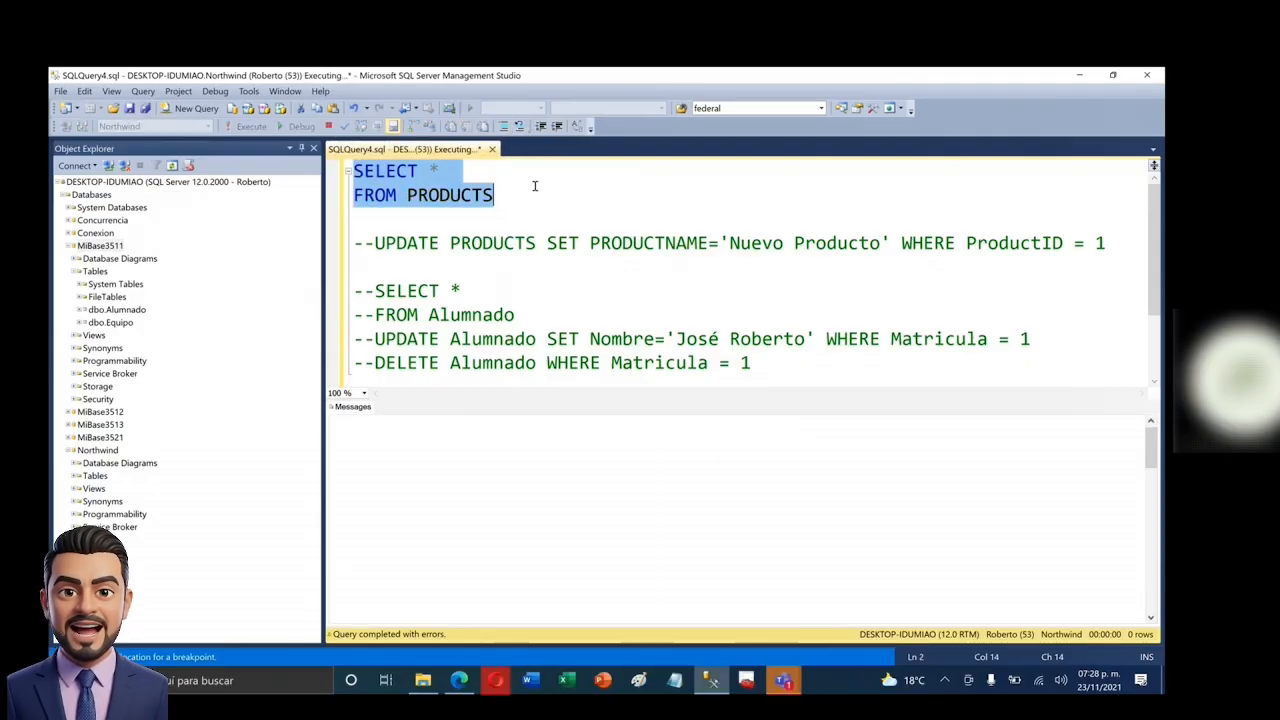
pyautogui.click(552, 193)
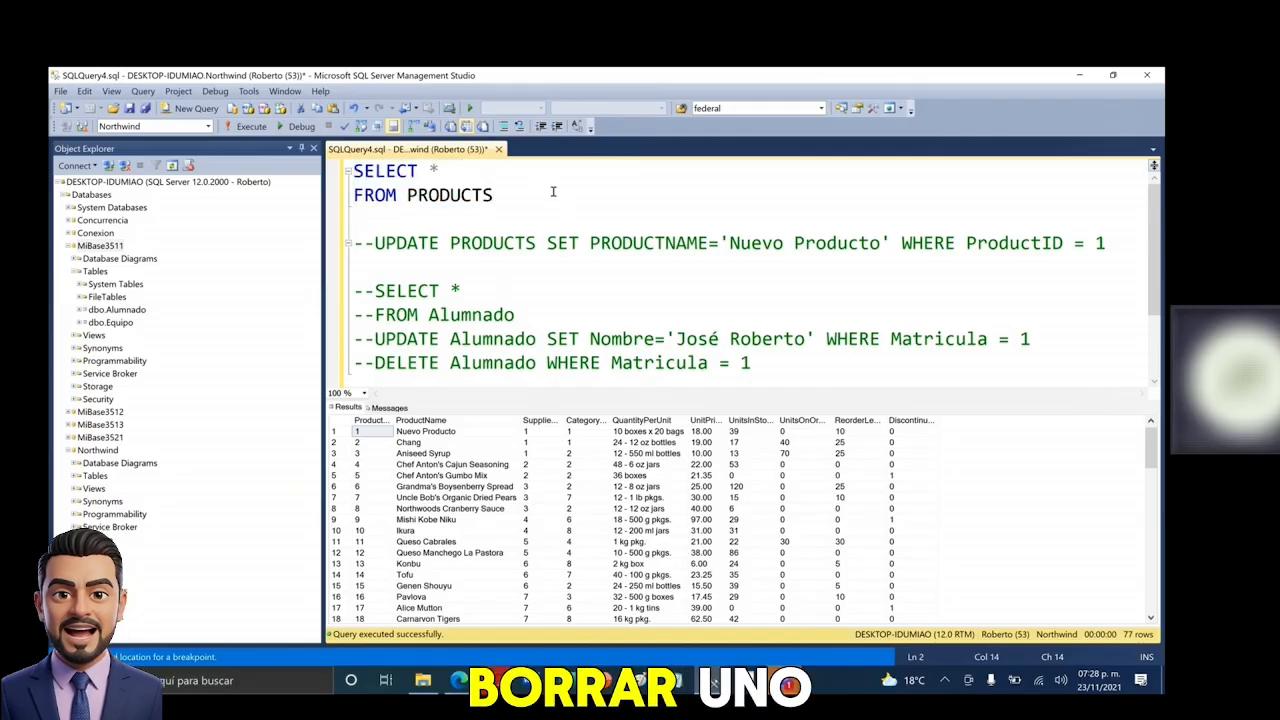
pyautogui.press('Return')
pyautogui.press('Return')
# - Write and run DELETE Products WHERE ProductID = 1, failing with Msg 547 on FK_Order_Details_Products
pyautogui.write('DELETE ')
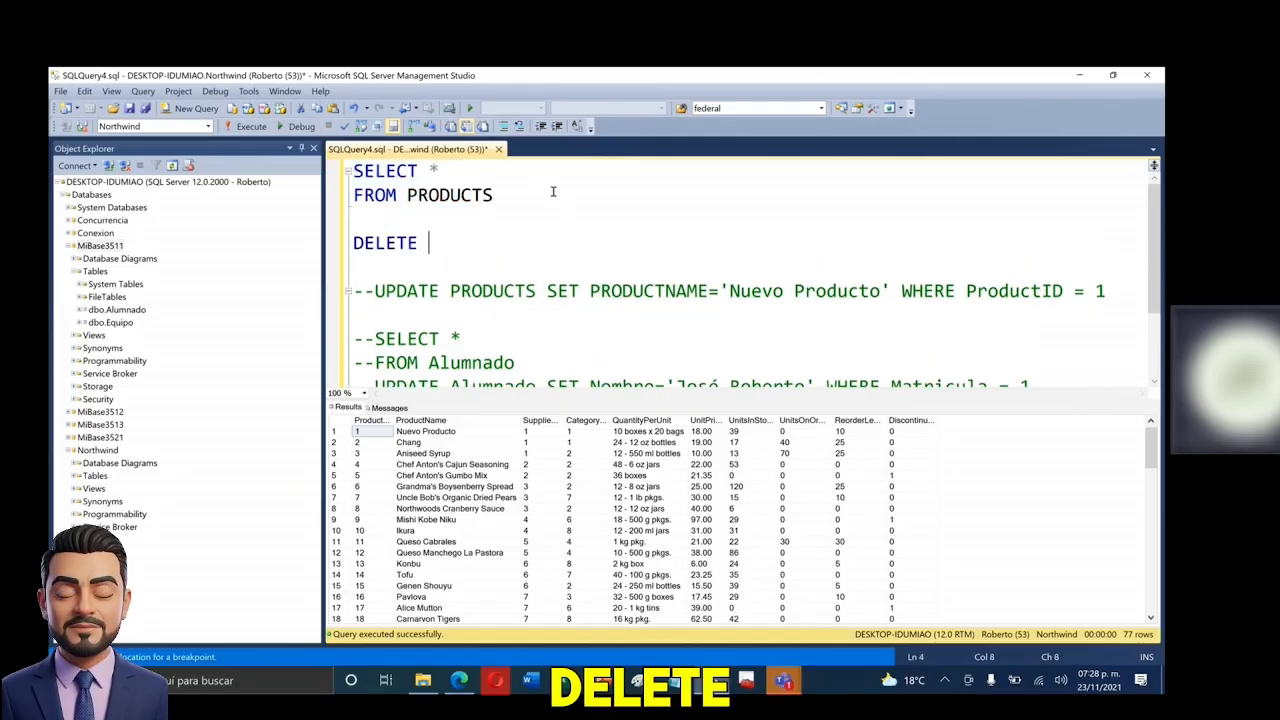
pyautogui.write('Products')
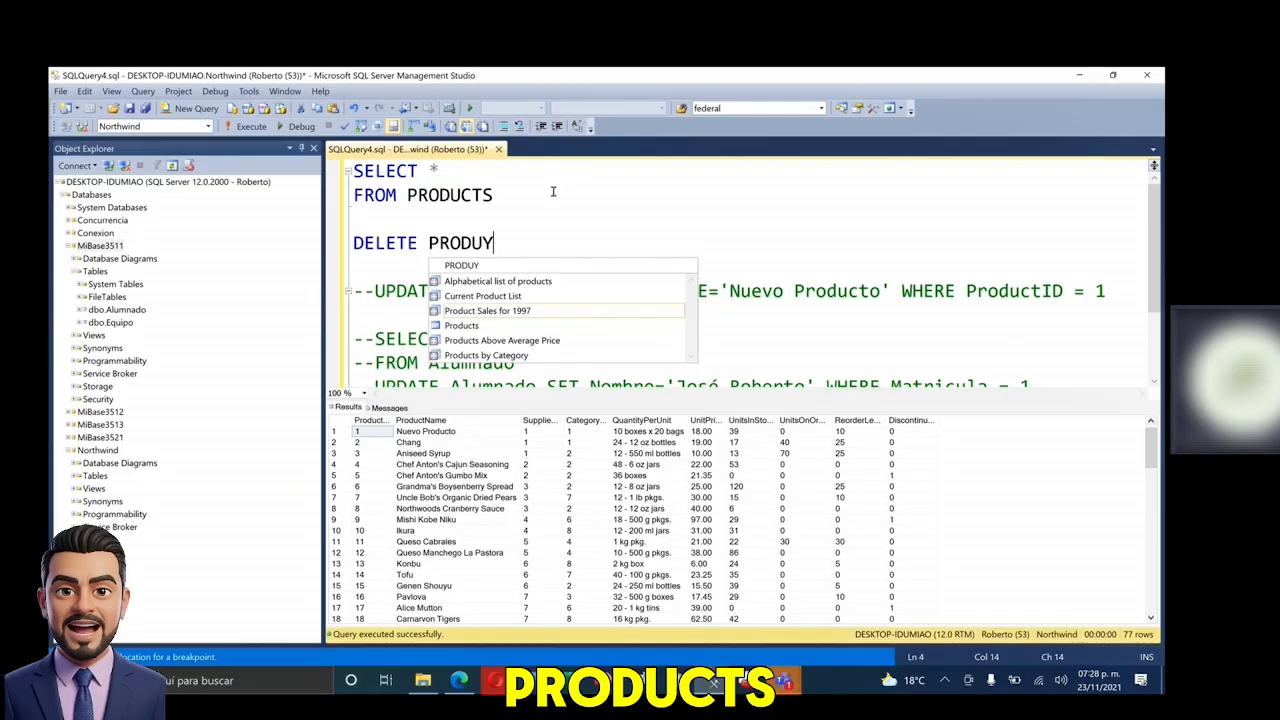
pyautogui.press('Tab')
pyautogui.write('WHERE ')
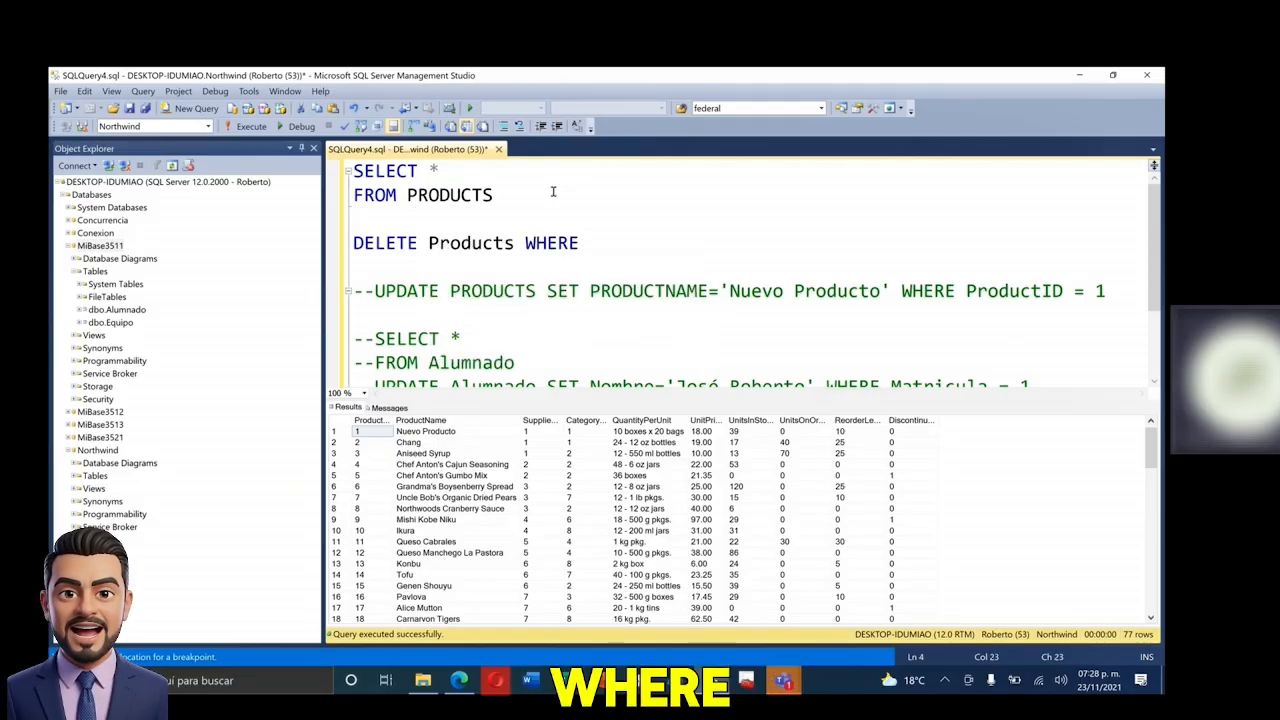
pyautogui.write('ID = 1')
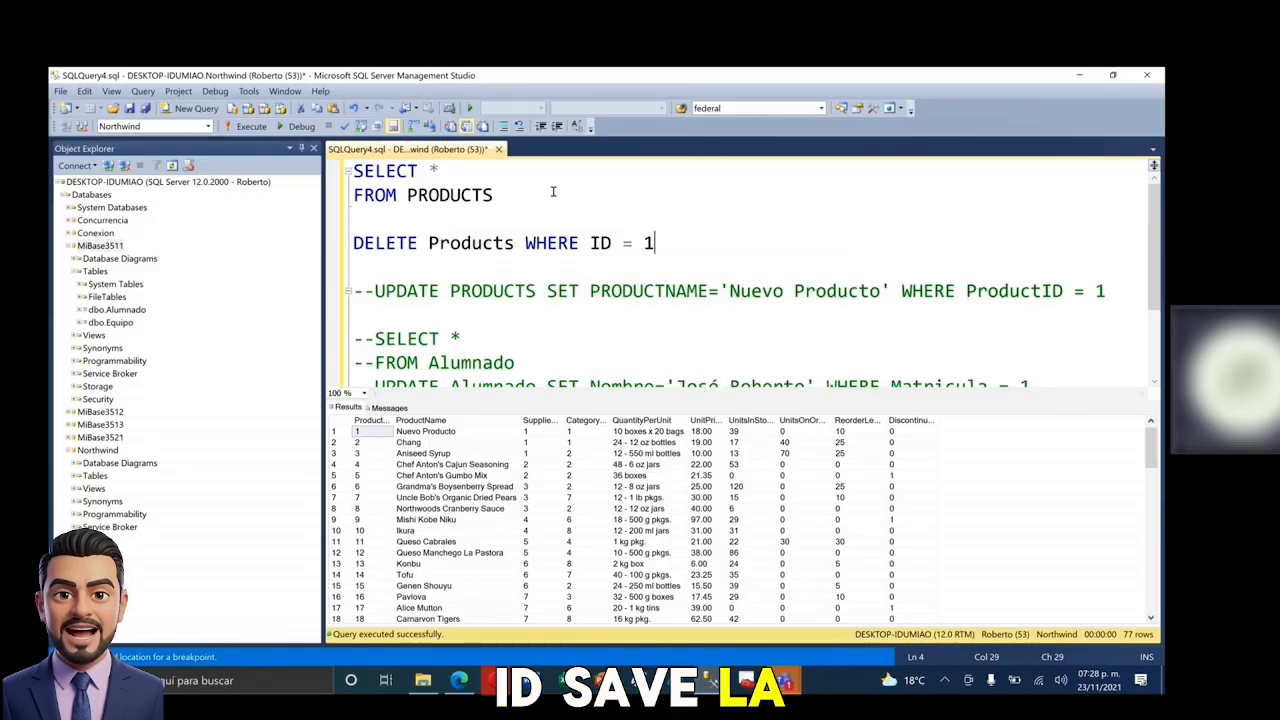
pyautogui.press('Left')
pyautogui.press('Left')
pyautogui.press('Left')
pyautogui.press('Left')
pyautogui.press('Left')
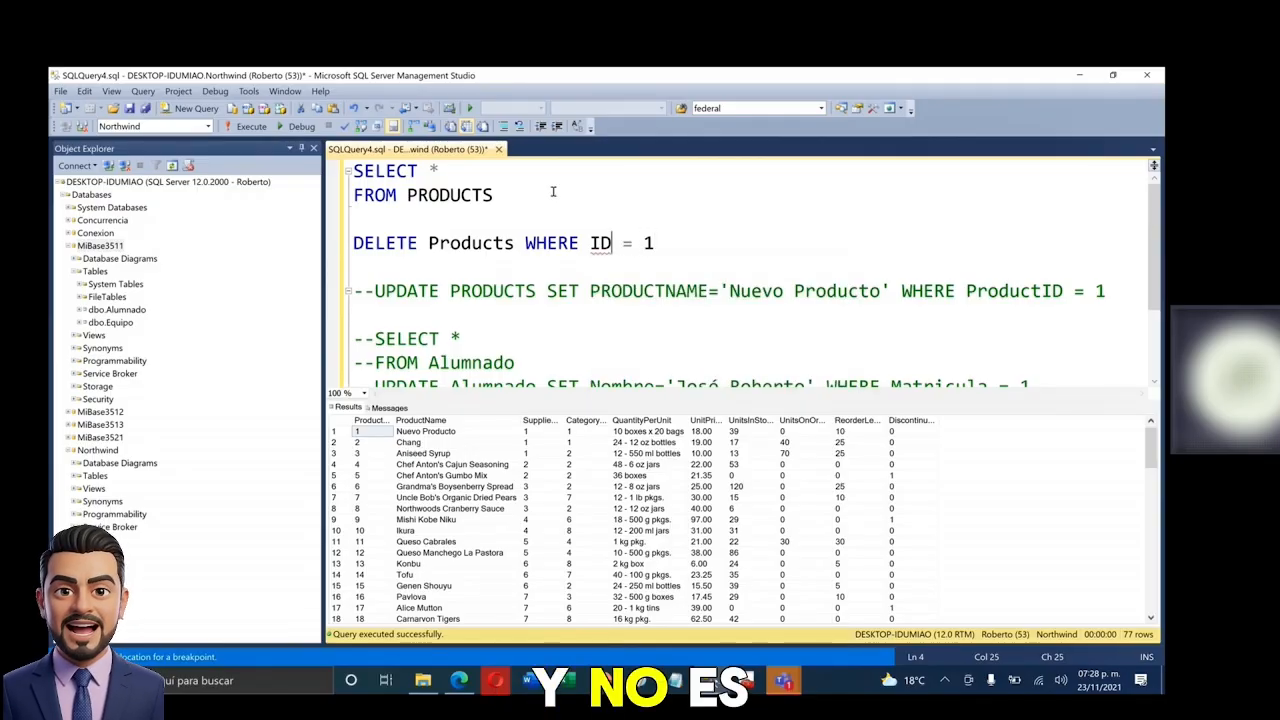
pyautogui.write('PRODUCT')
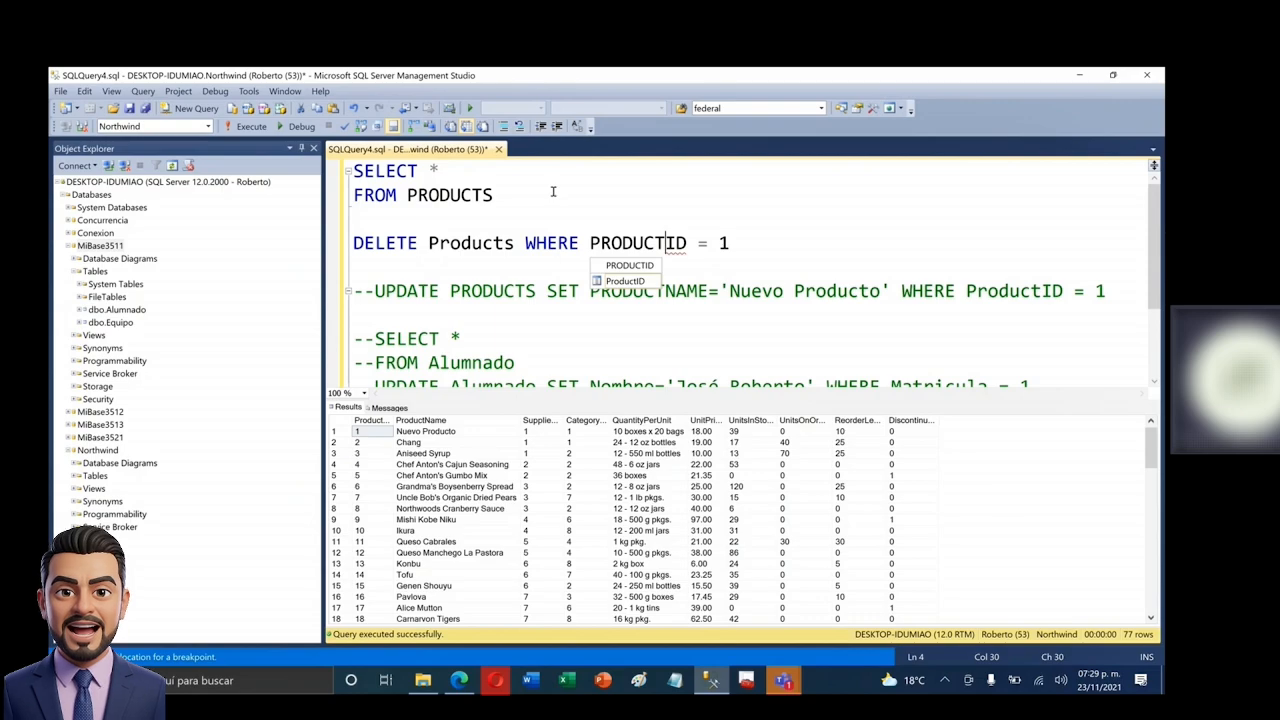
pyautogui.press('Tab')
pyautogui.press('End')
pyautogui.hotkey('shift', 'Home')
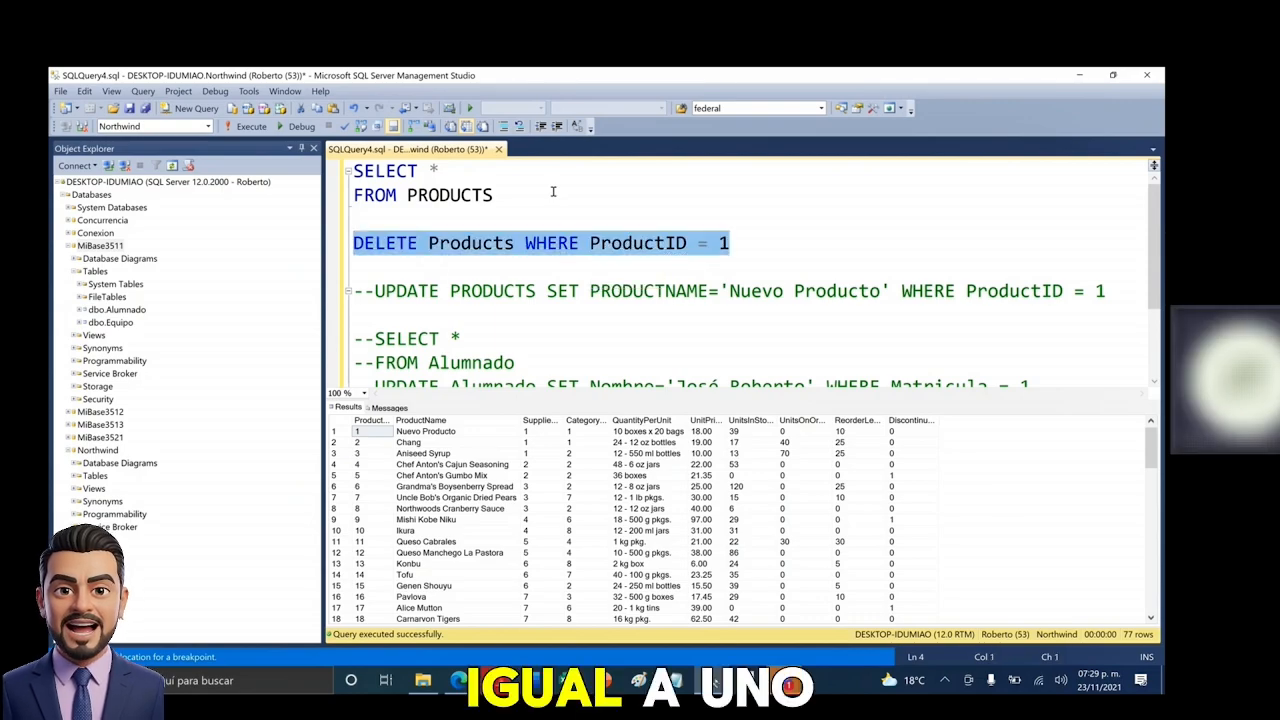
pyautogui.press('F5')
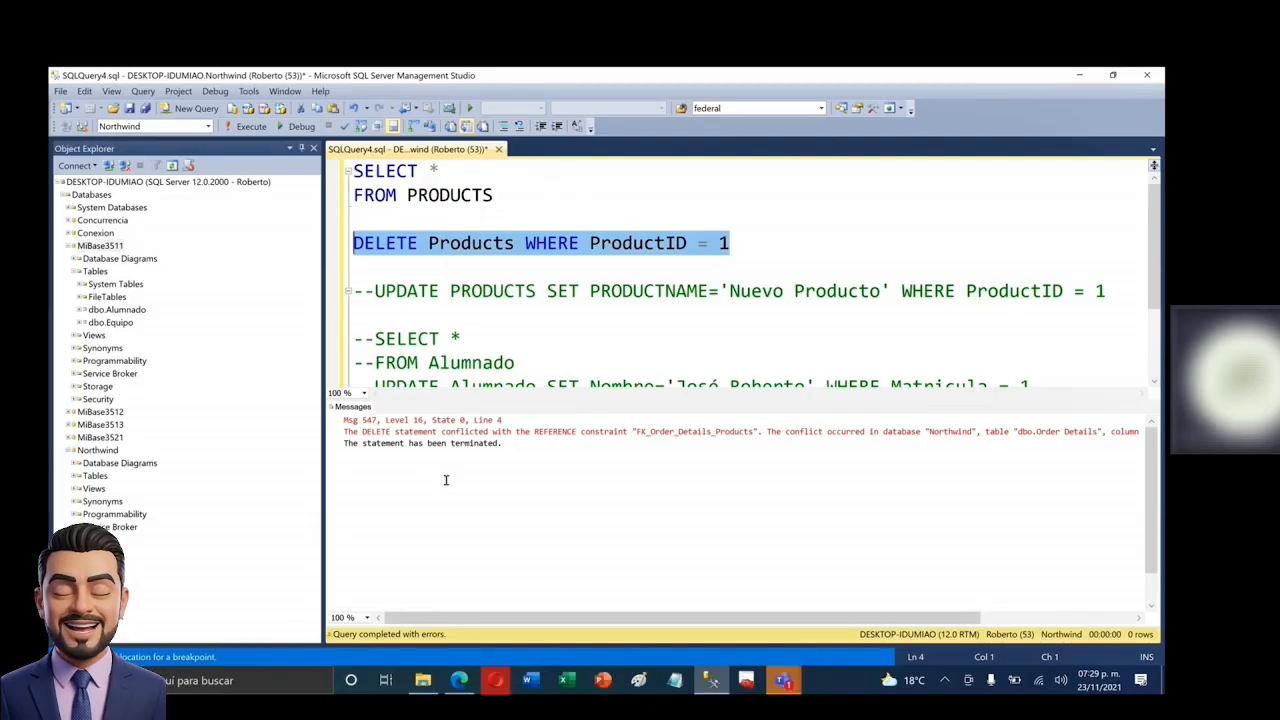
# - Review the FK_Order_Details_Products conflict, then comment out the DELETE Products WHERE ProductID = 1 line
pyautogui.moveTo(478, 619); pyautogui.dragTo(412, 613)
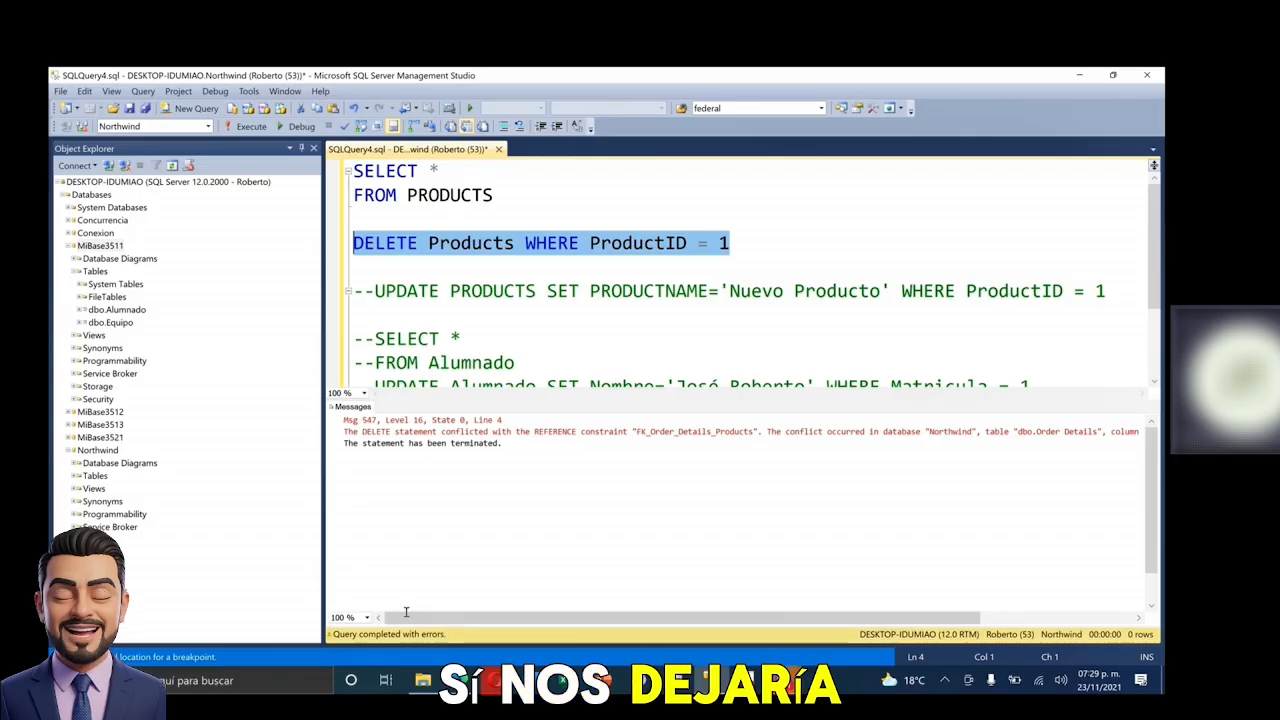
pyautogui.click(567, 432)
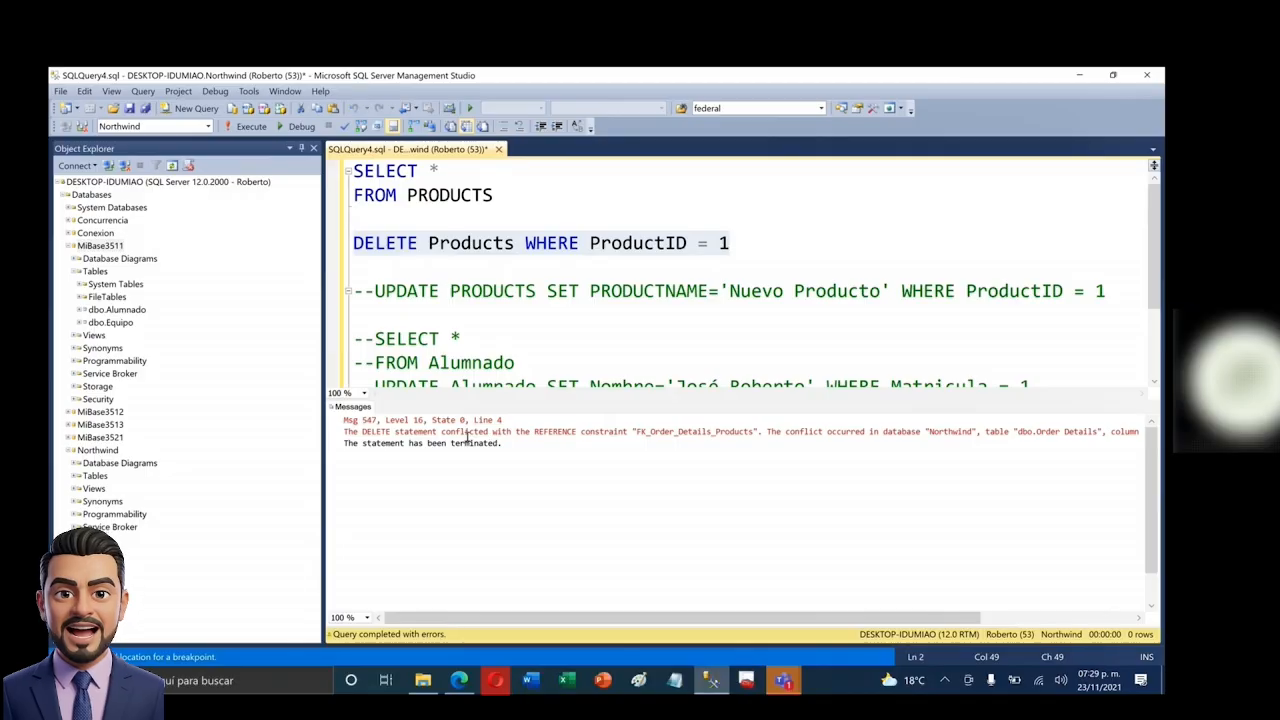
pyautogui.moveTo(478, 430); pyautogui.dragTo(818, 434)
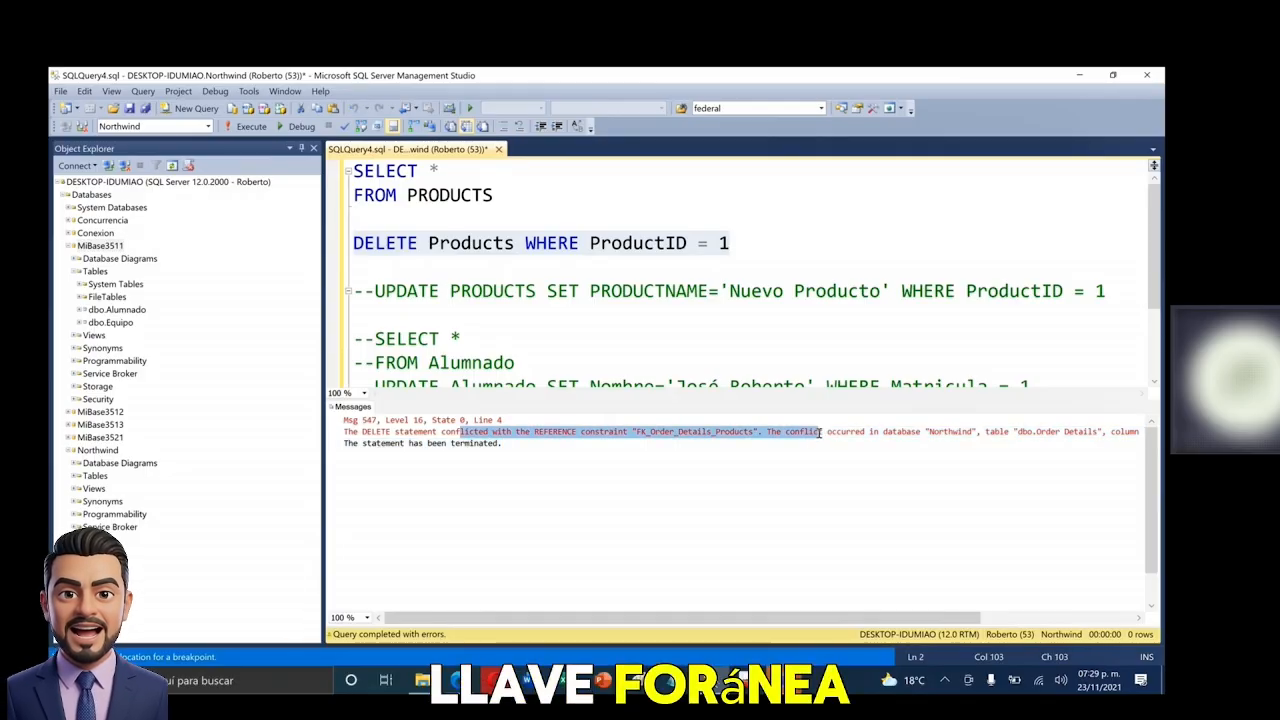
pyautogui.doubleClick(492, 247)
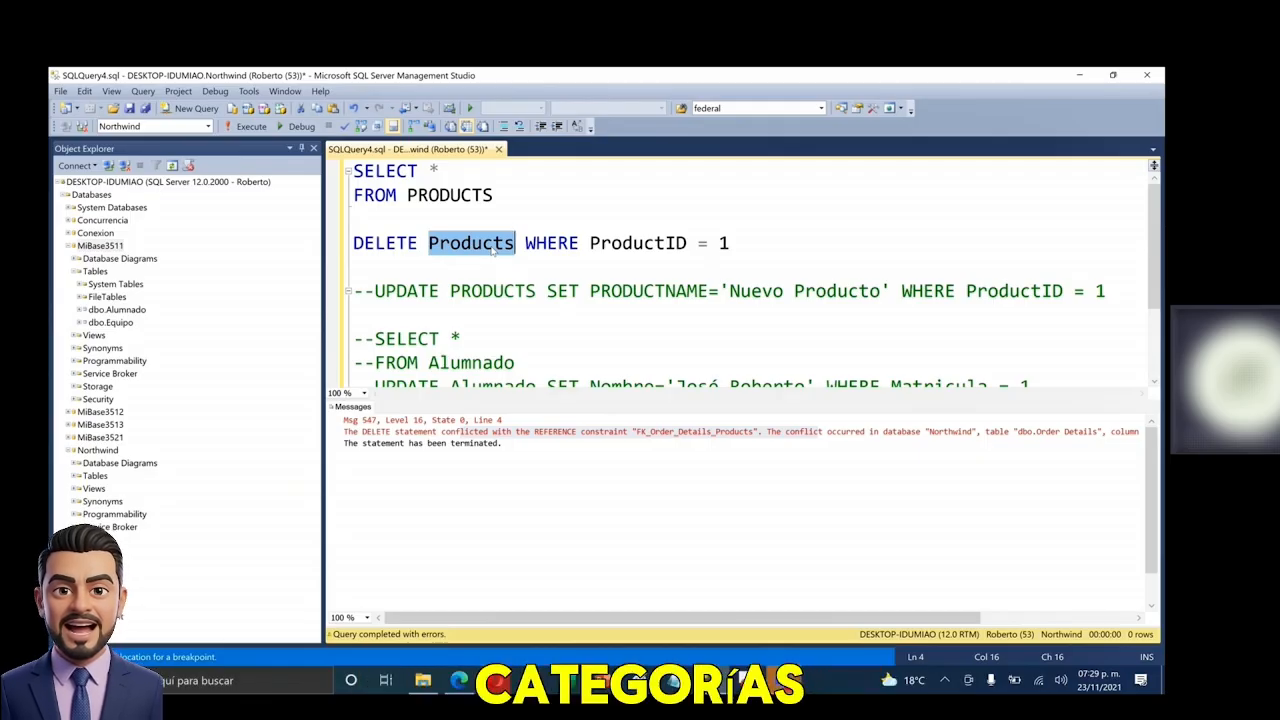
pyautogui.doubleClick(724, 245)
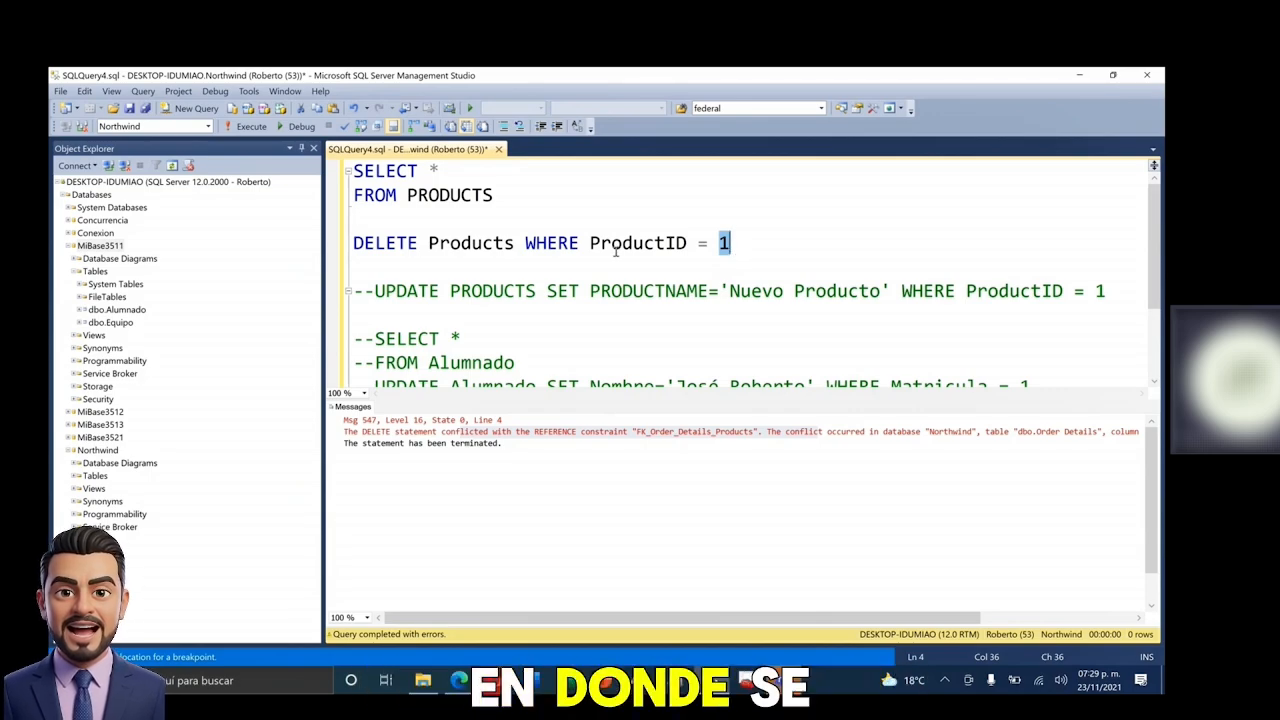
pyautogui.doubleClick(722, 243)
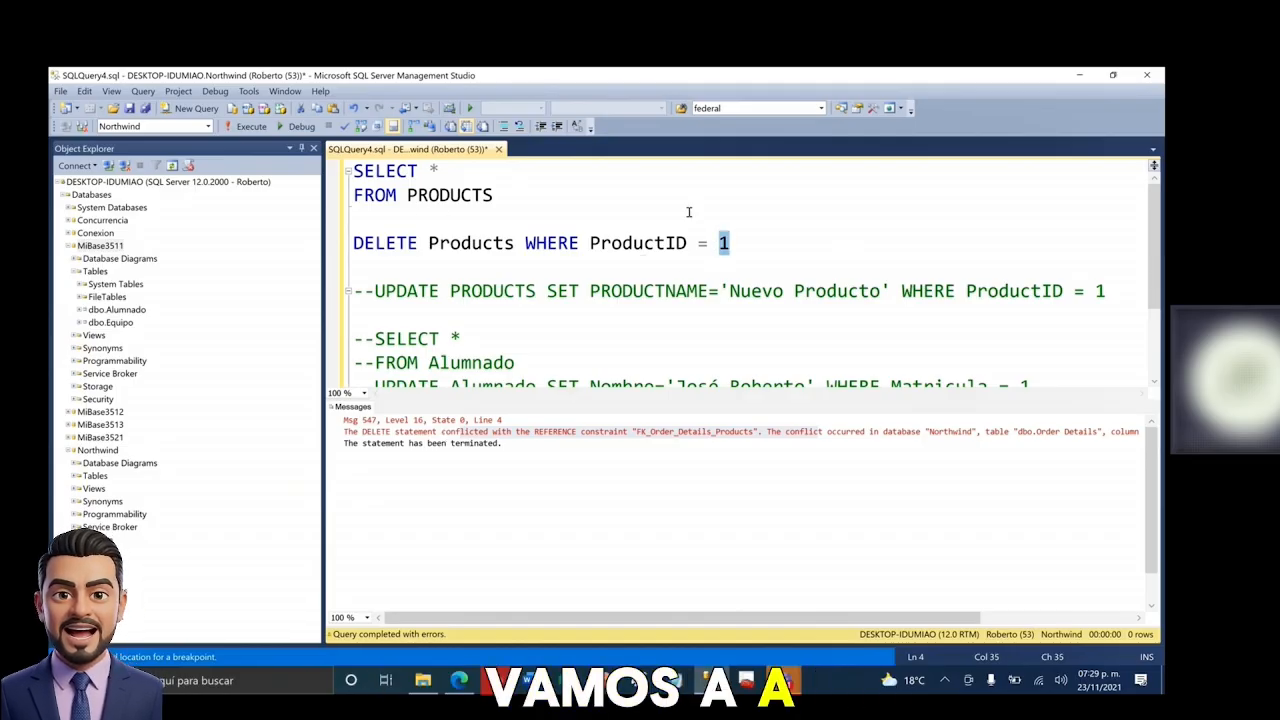
pyautogui.hotkey('ctrl', 'k')
pyautogui.hotkey('ctrl', 'c')
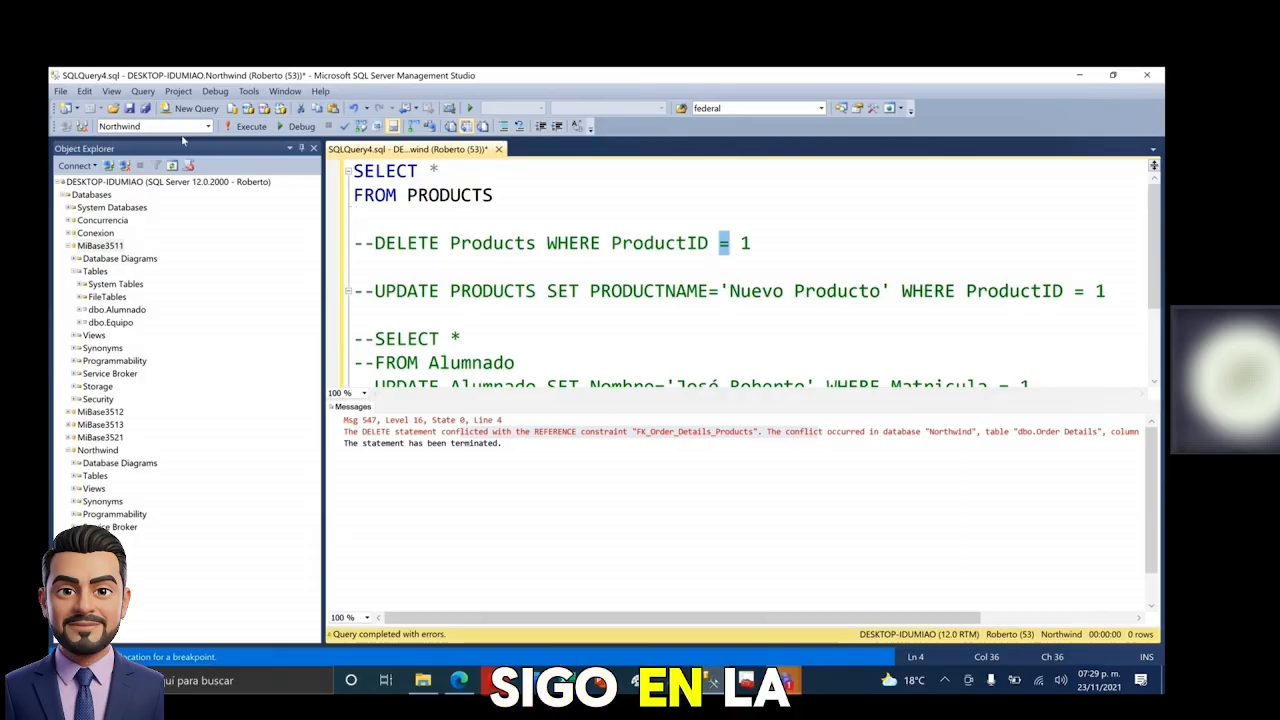
# - Collapse MiBase3511 and expand Northwind's tables to locate dbo.PRUEBA
pyautogui.click(70, 245)
pyautogui.click(76, 322)
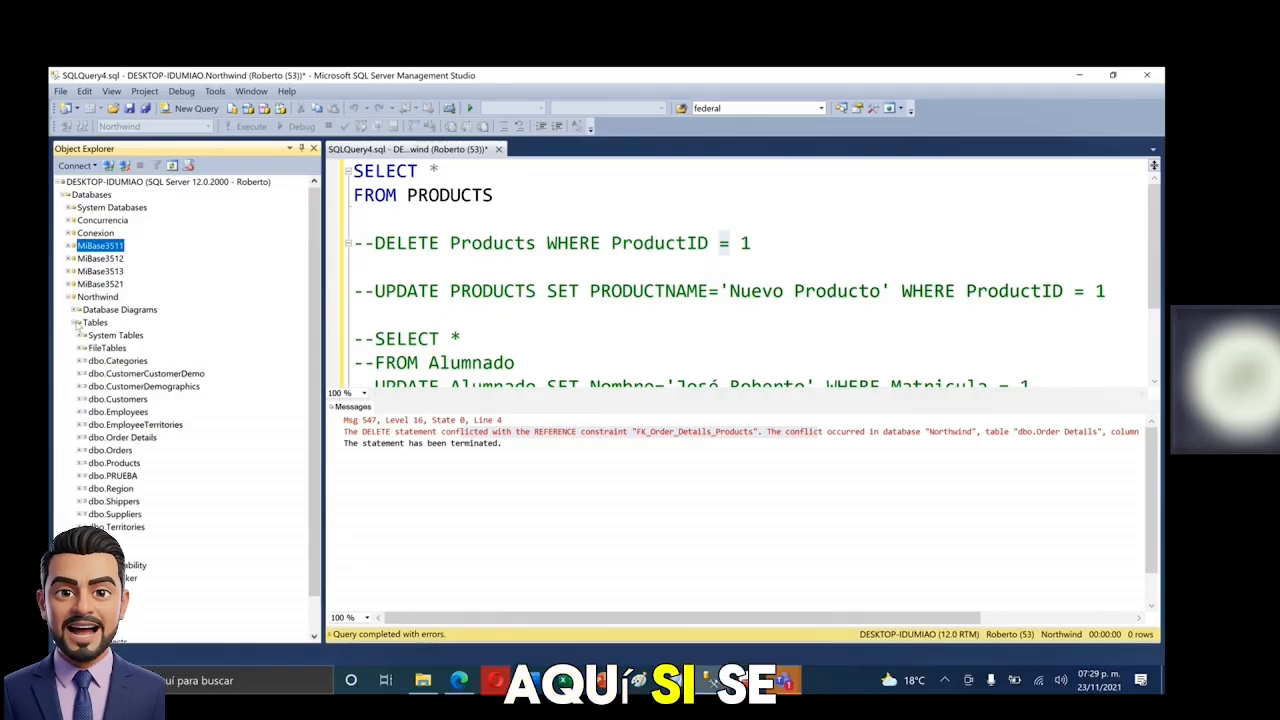
pyautogui.click(113, 476)
pyautogui.click(571, 323)
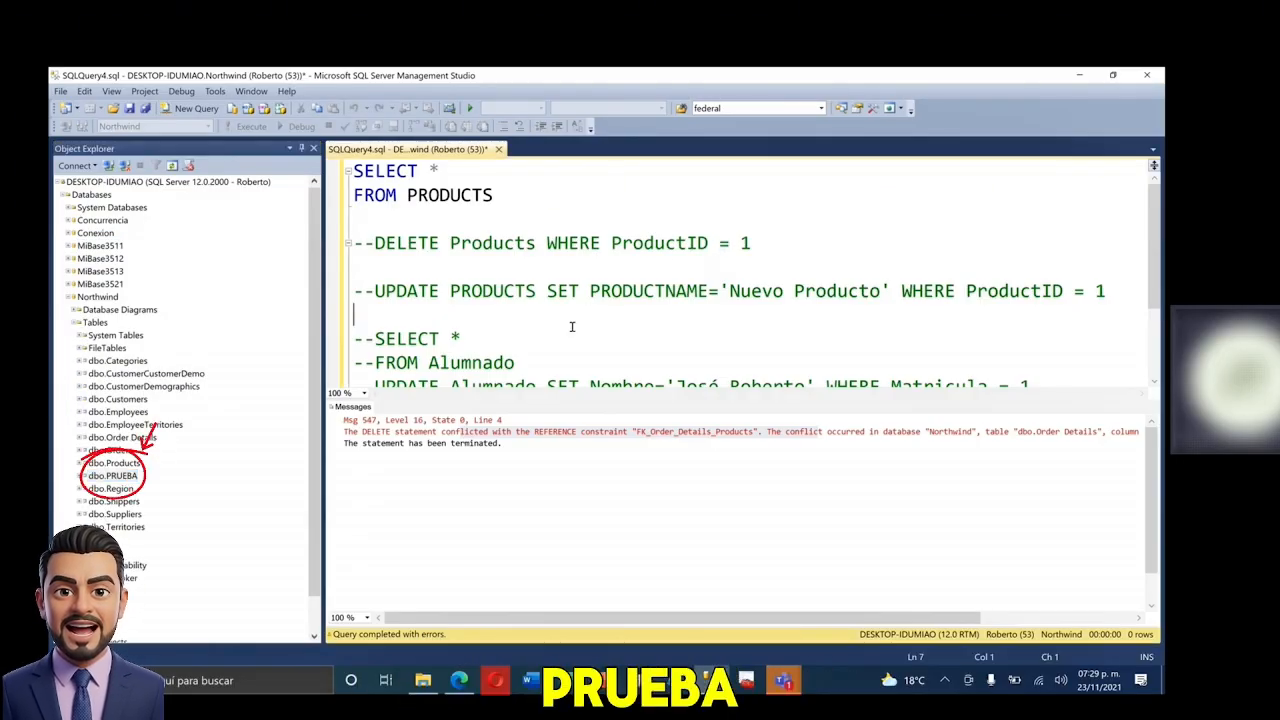
# - Write and run SELECT * FROM PRUEBA, returning 4 rows, then add a blank line
pyautogui.click(651, 197)
pyautogui.press('Return')
pyautogui.press('Return')
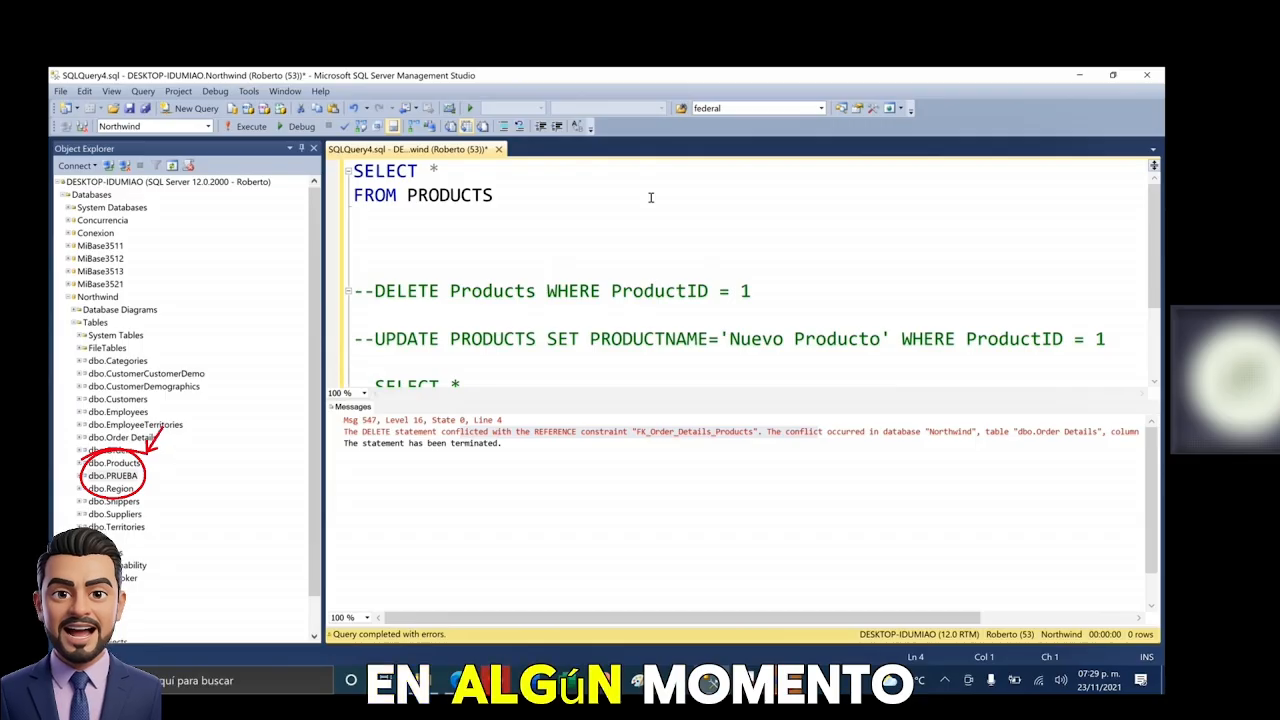
pyautogui.write('SELECT * ')
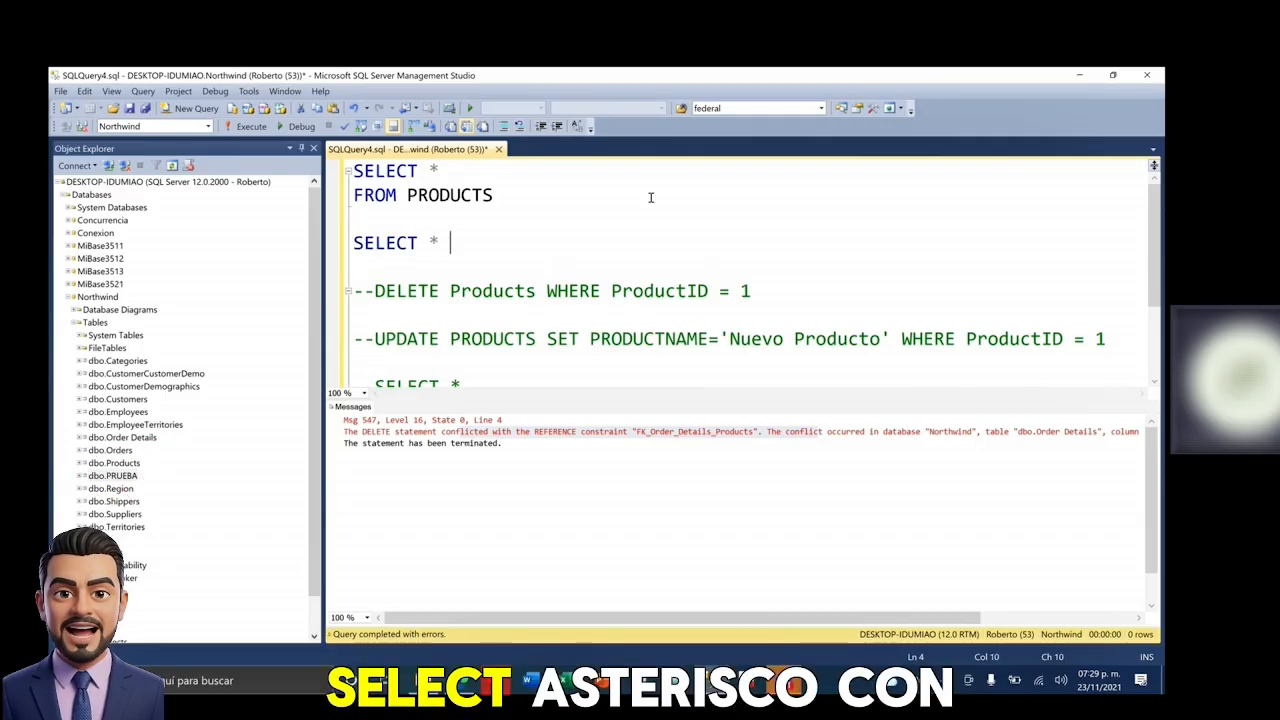
pyautogui.write('FROM PROD')
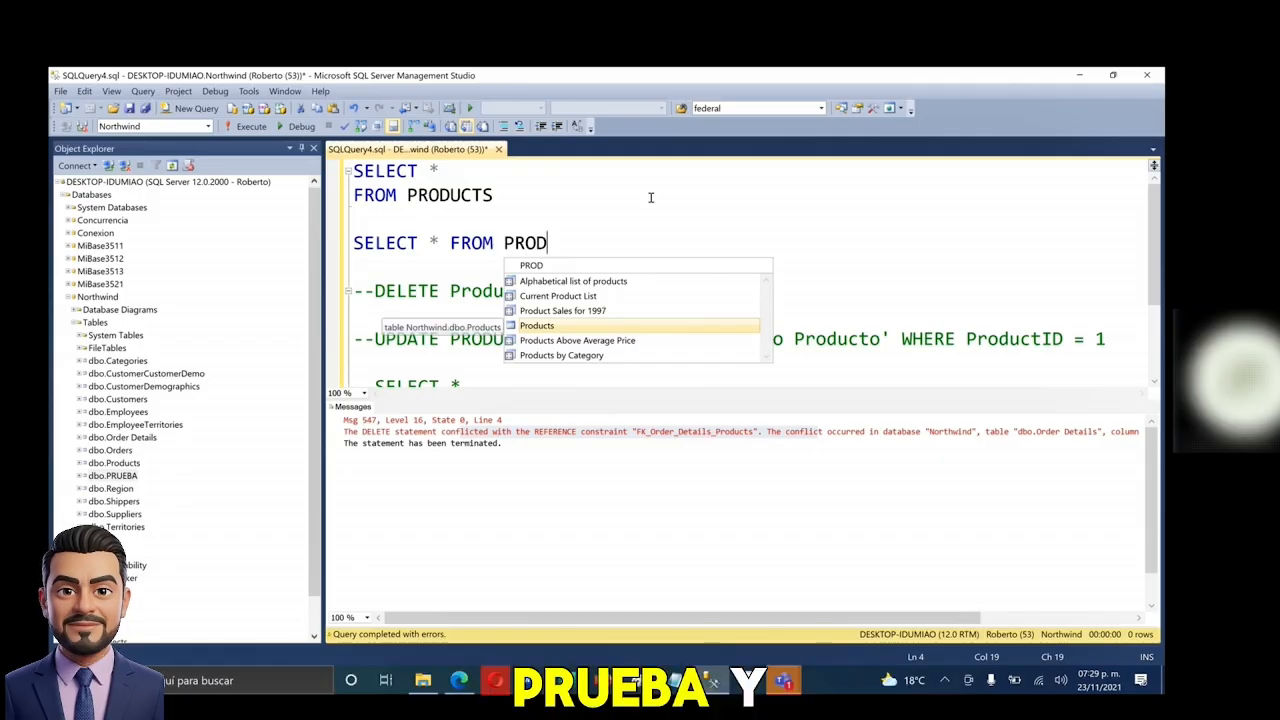
pyautogui.press('BackSpace')
pyautogui.press('BackSpace')
pyautogui.write('UEBA')
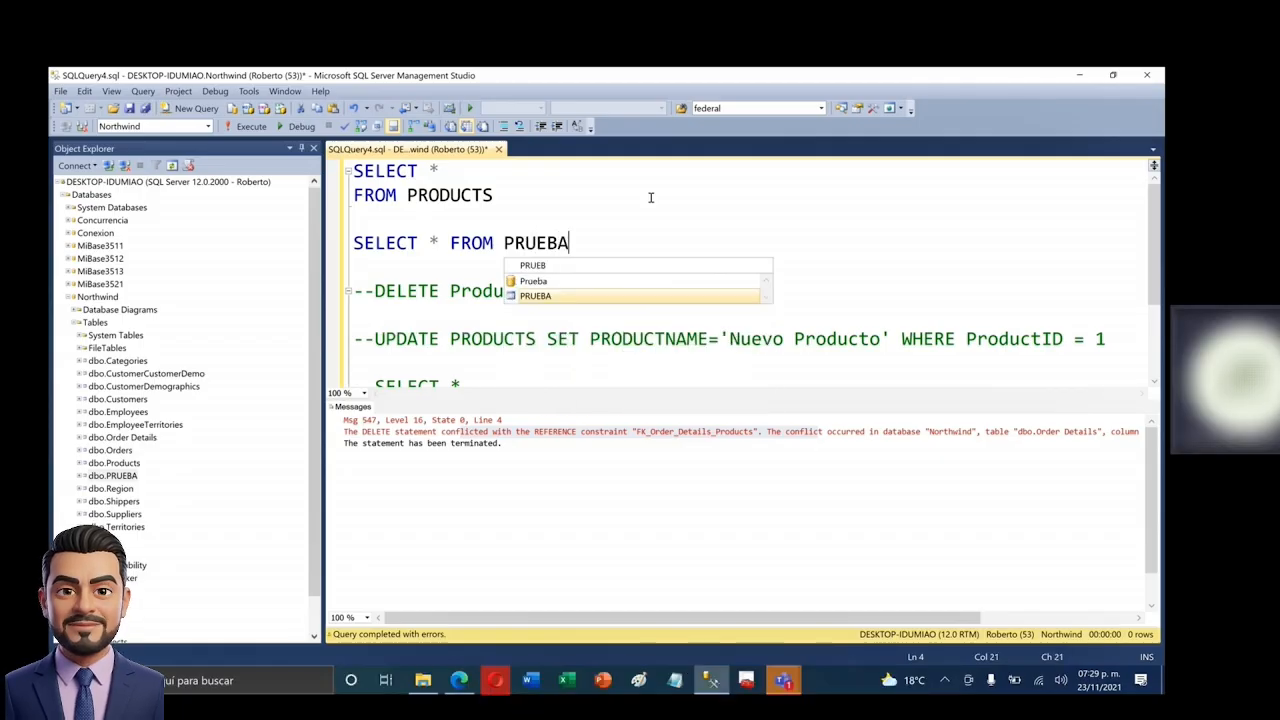
pyautogui.hotkey('shift', 'Home')
pyautogui.press('F5')
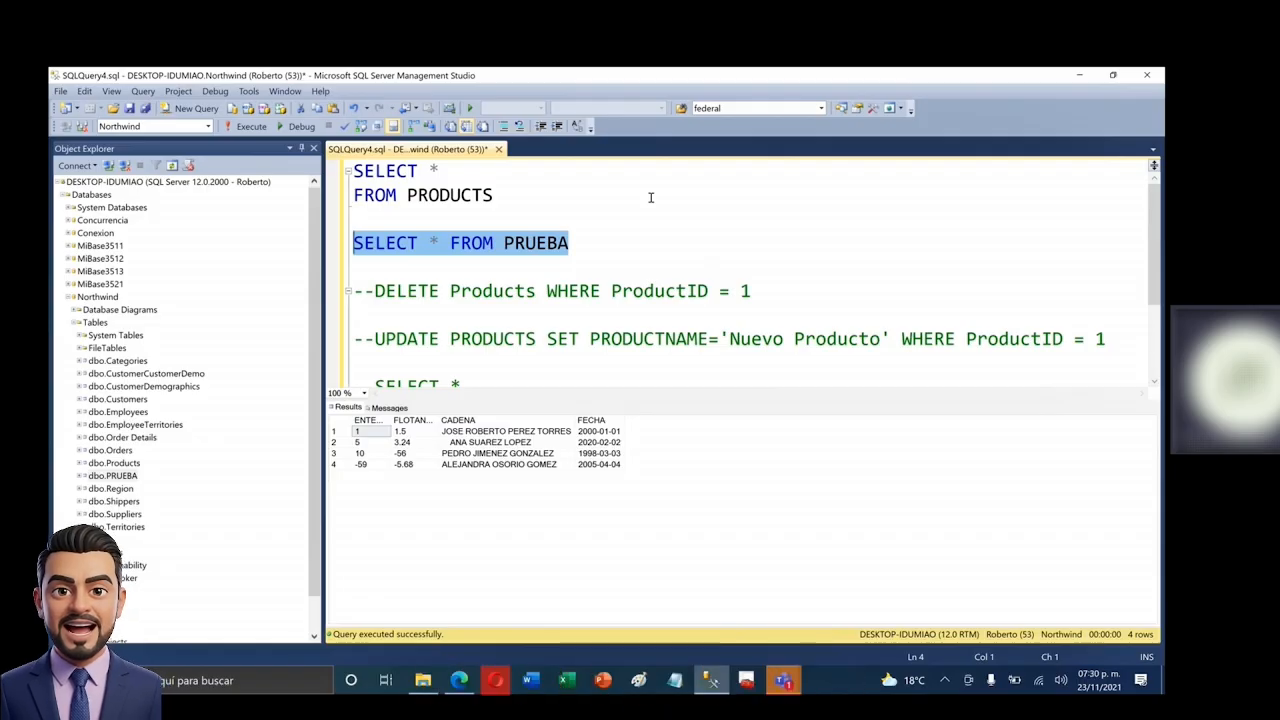
pyautogui.press('End')
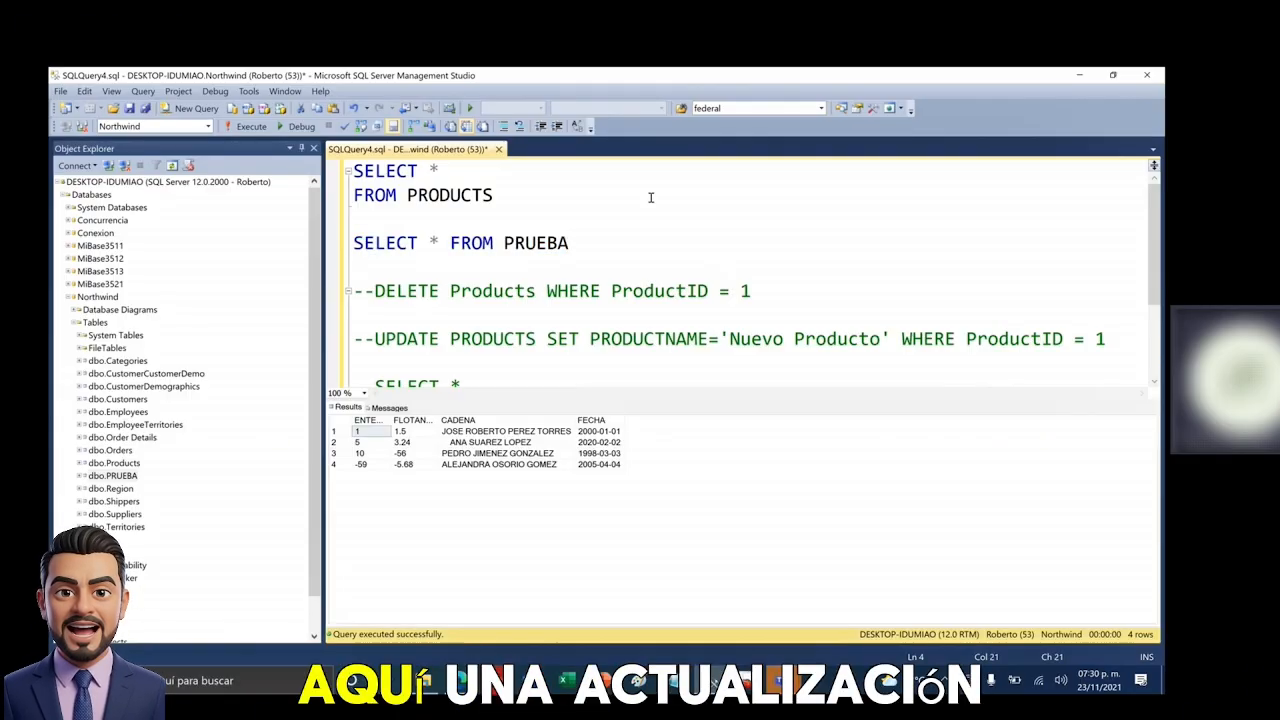
pyautogui.press('Return')
pyautogui.press('Return')
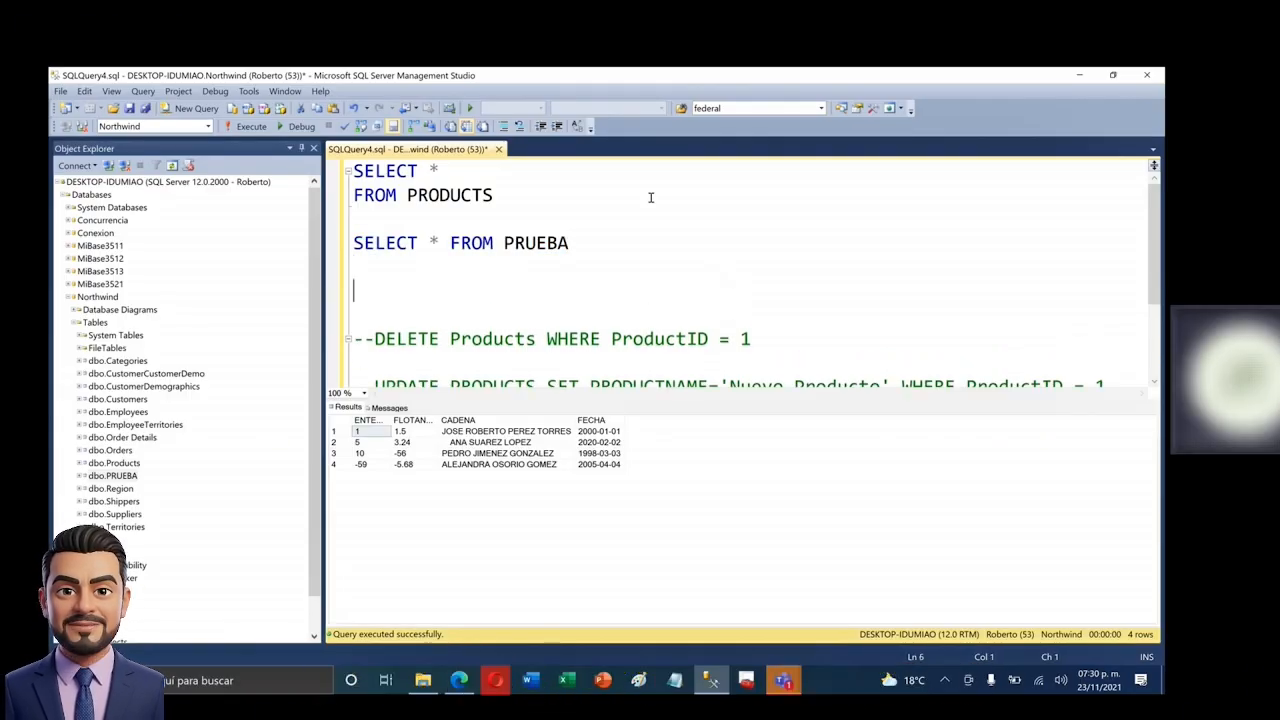
# - Write and run DELETE PRUEBA WHERE ENTERO = -59, affecting 1 row
pyautogui.write('DELETE ')
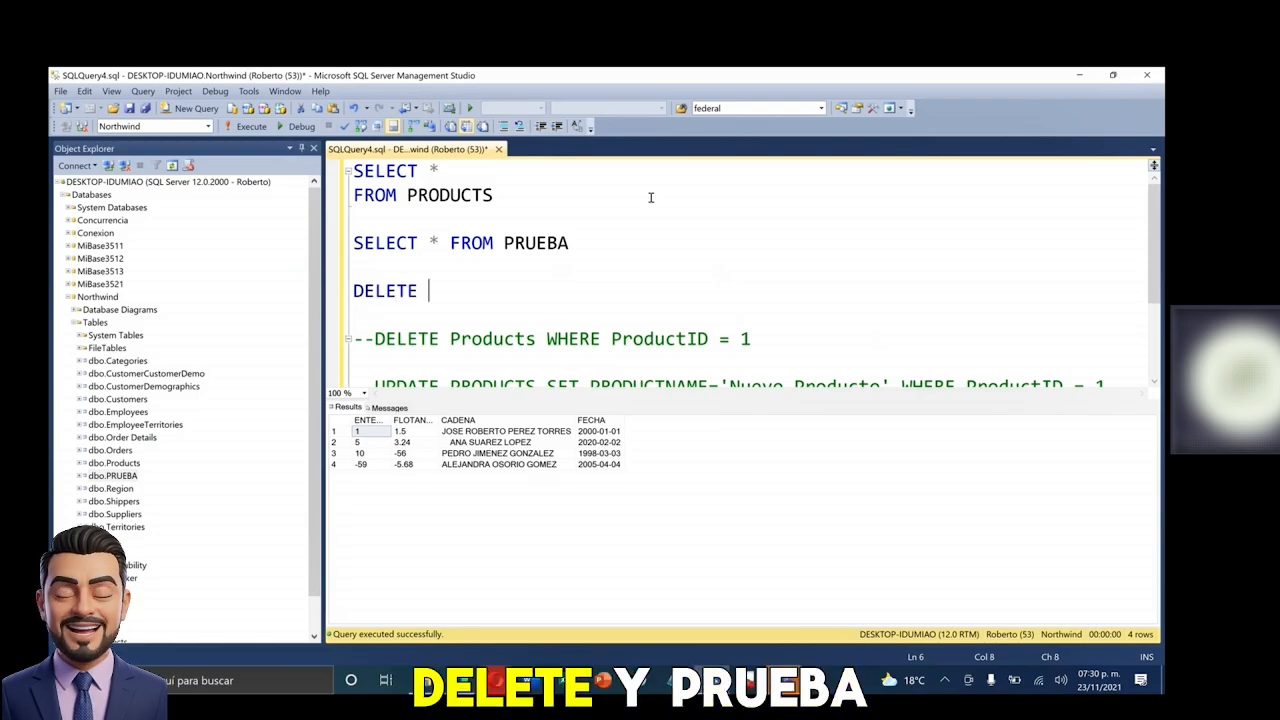
pyautogui.write('PRUEBA ')
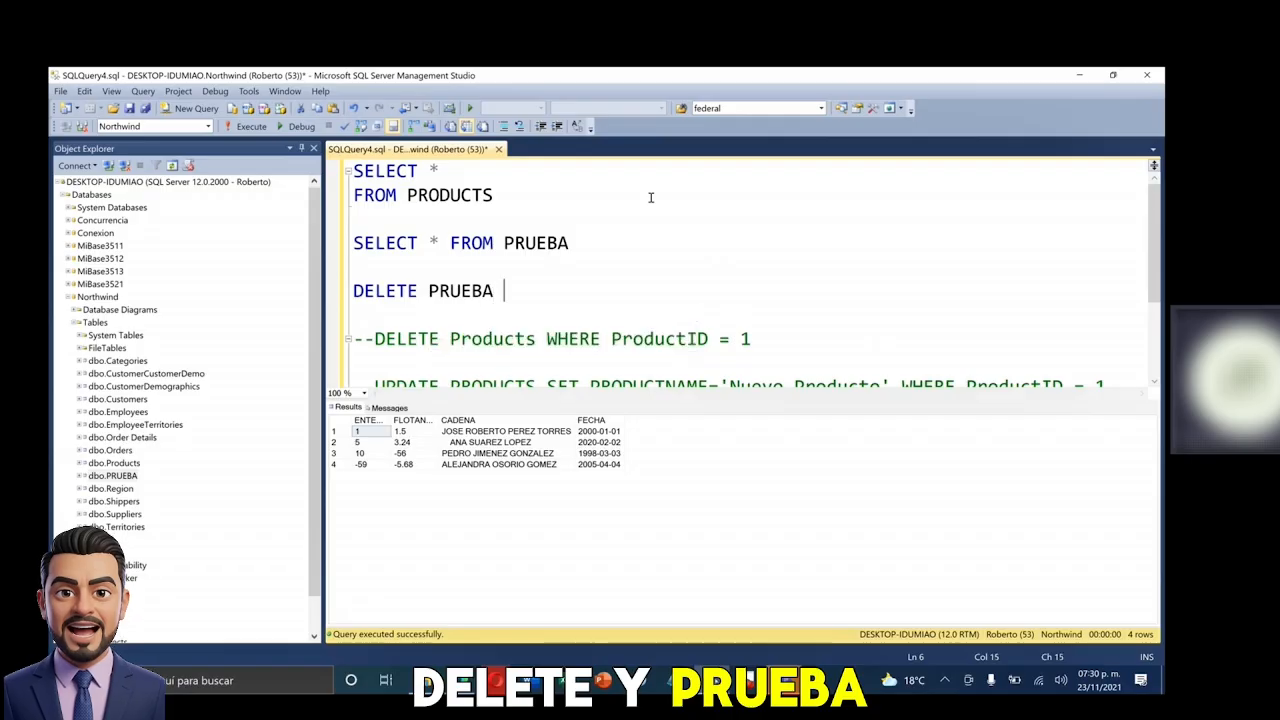
pyautogui.write('WHERE ENTERO ')
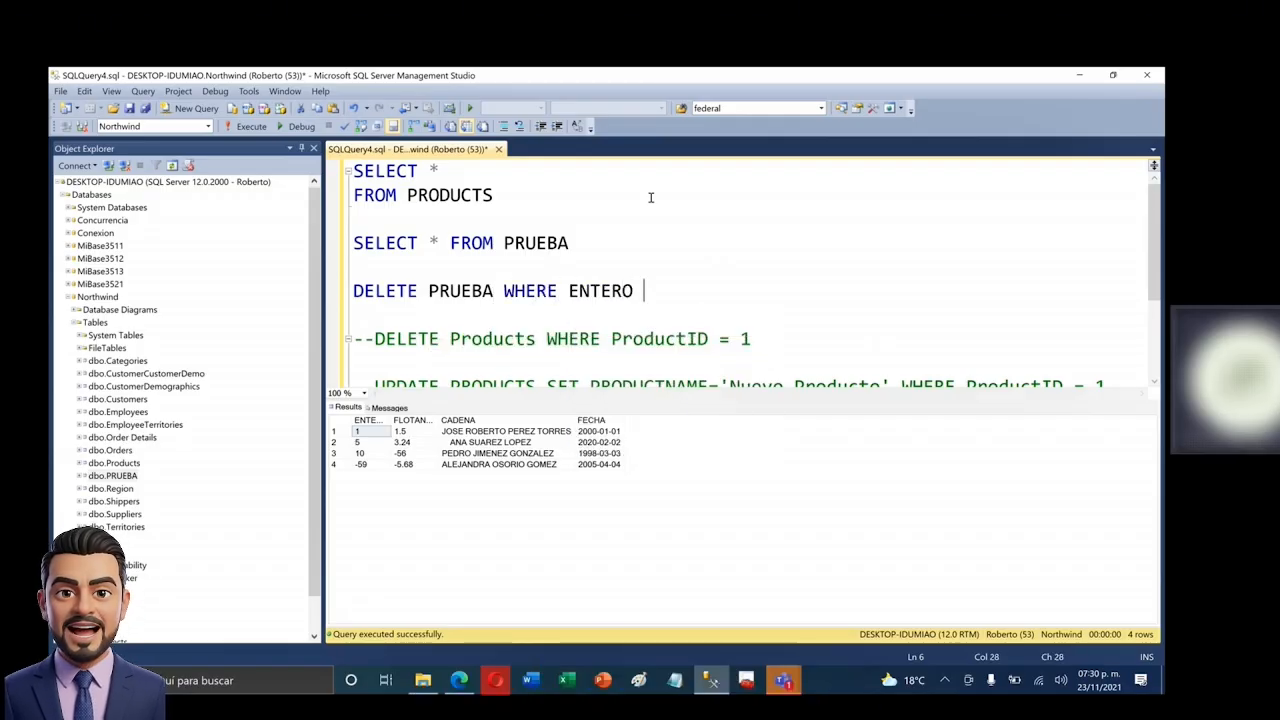
pyautogui.write('= -59')
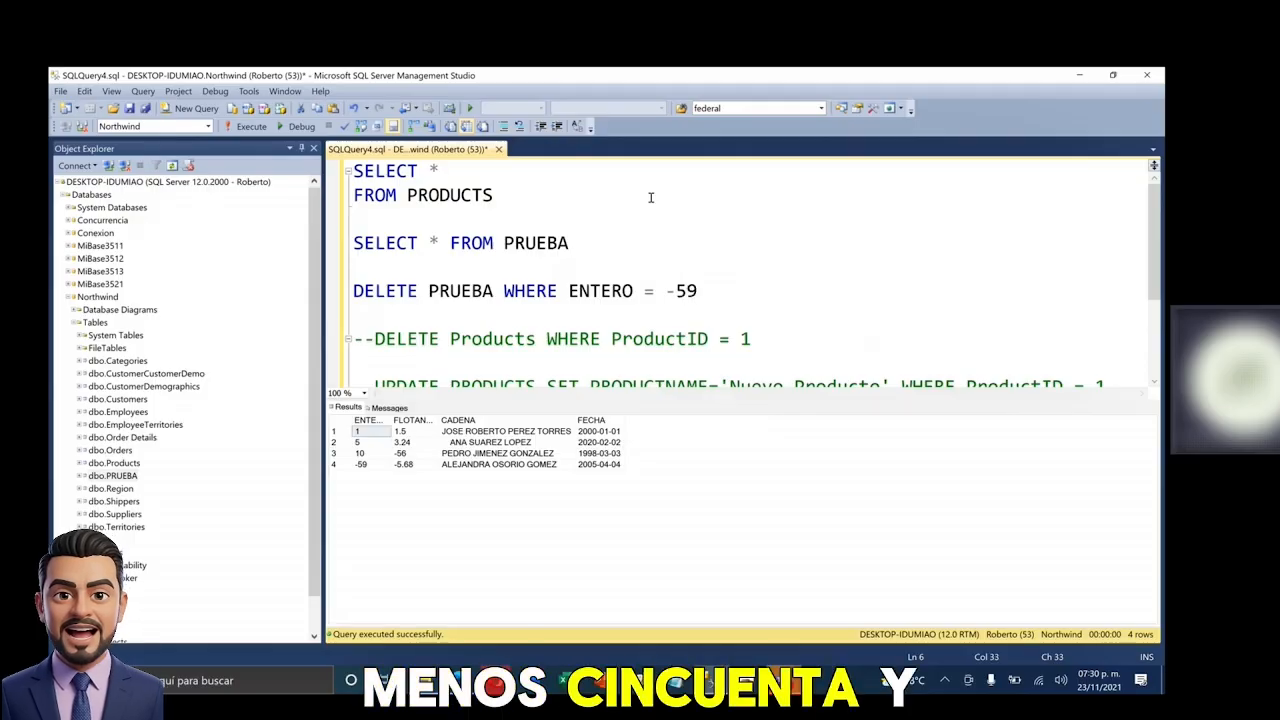
pyautogui.moveTo(757, 290); pyautogui.dragTo(350, 291)
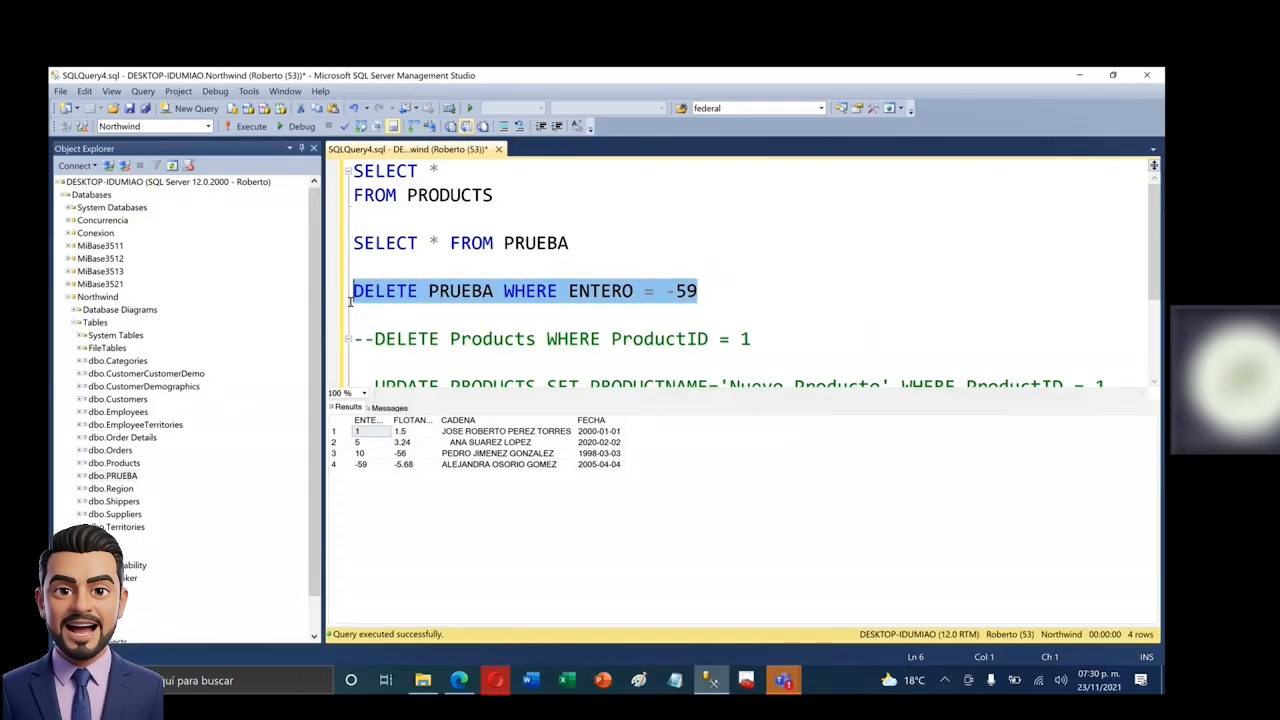
pyautogui.click(345, 470)
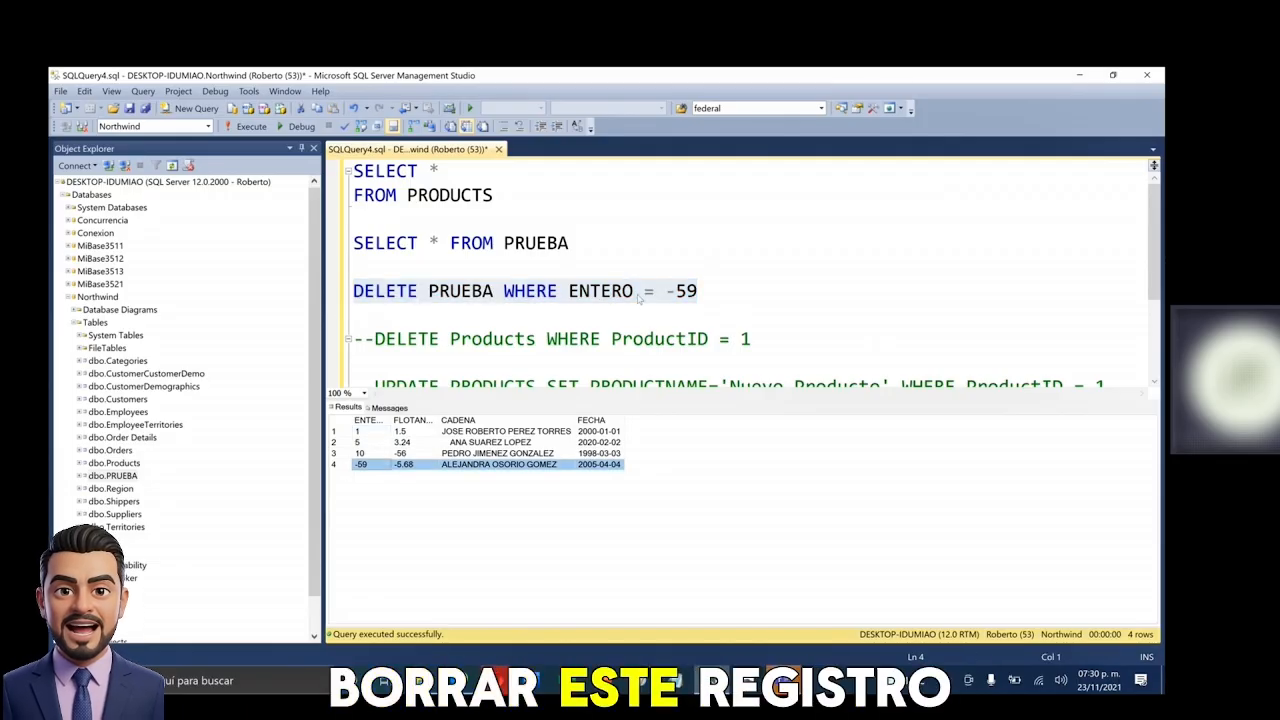
pyautogui.moveTo(760, 290); pyautogui.dragTo(327, 289)
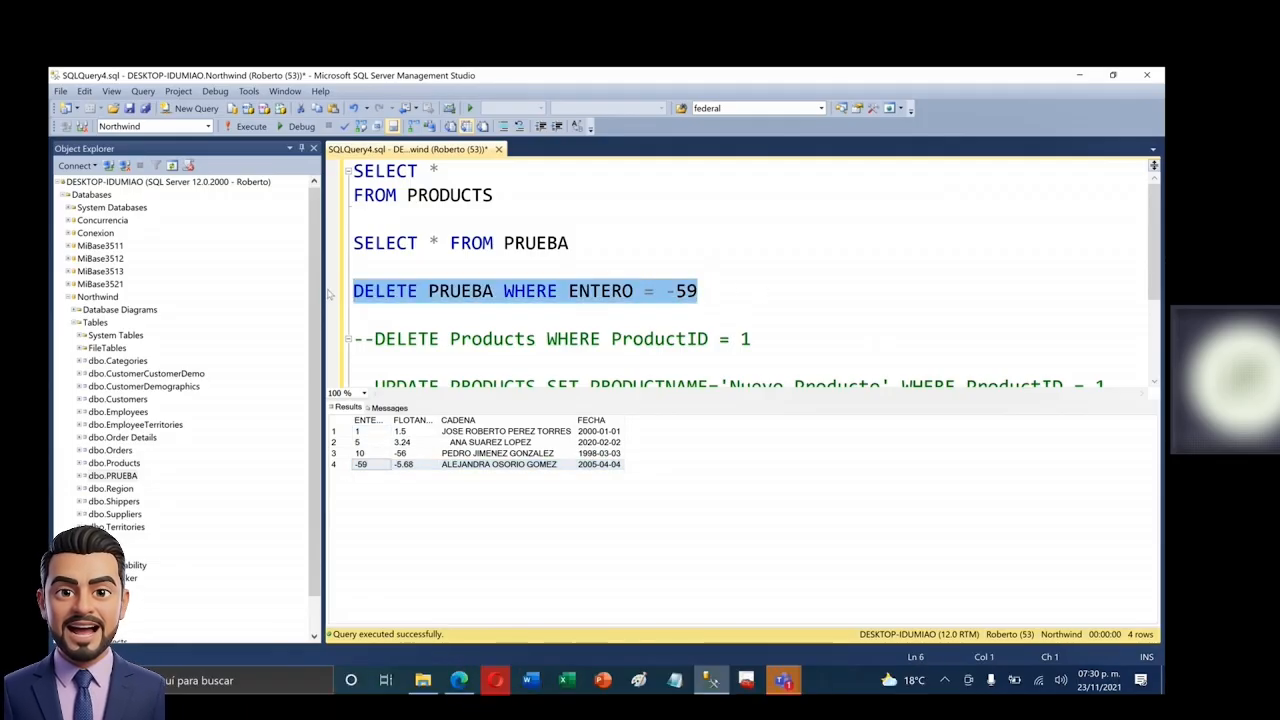
pyautogui.press('F5')
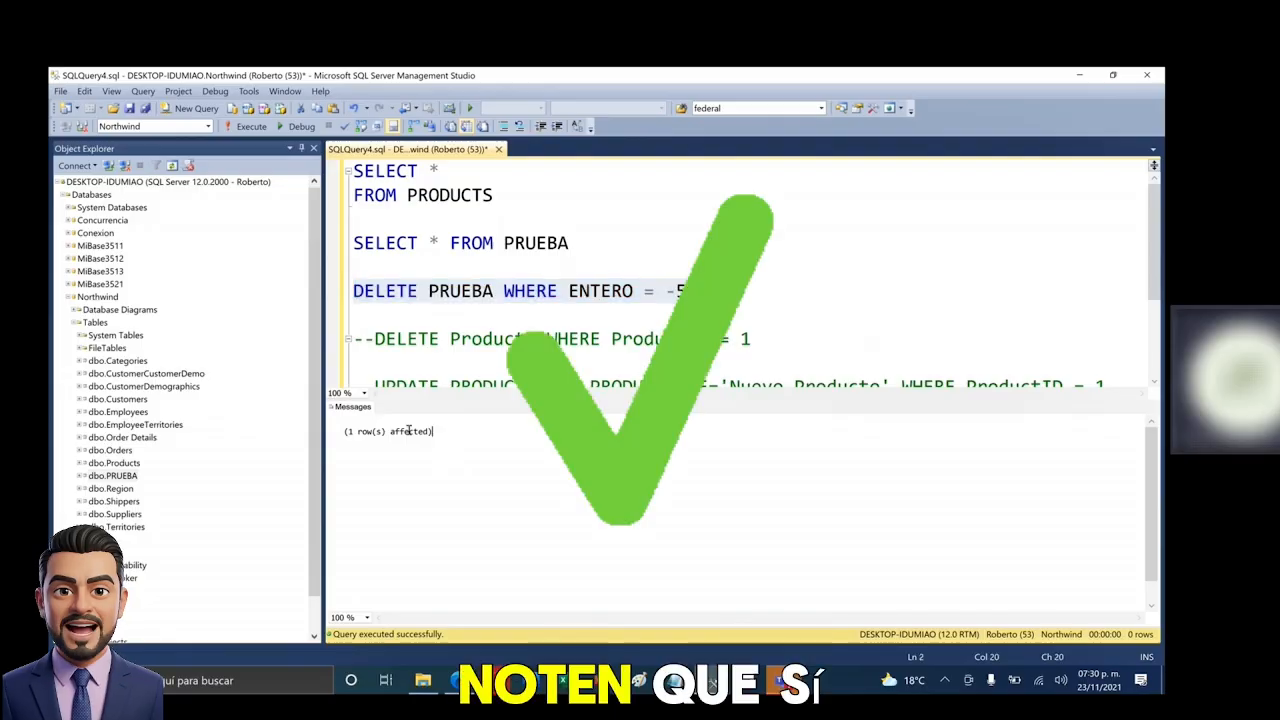
# - Rerun SELECT * FROM PRUEBA to confirm only three rows remain
pyautogui.click(569, 243)
pyautogui.moveTo(569, 243); pyautogui.dragTo(353, 243)
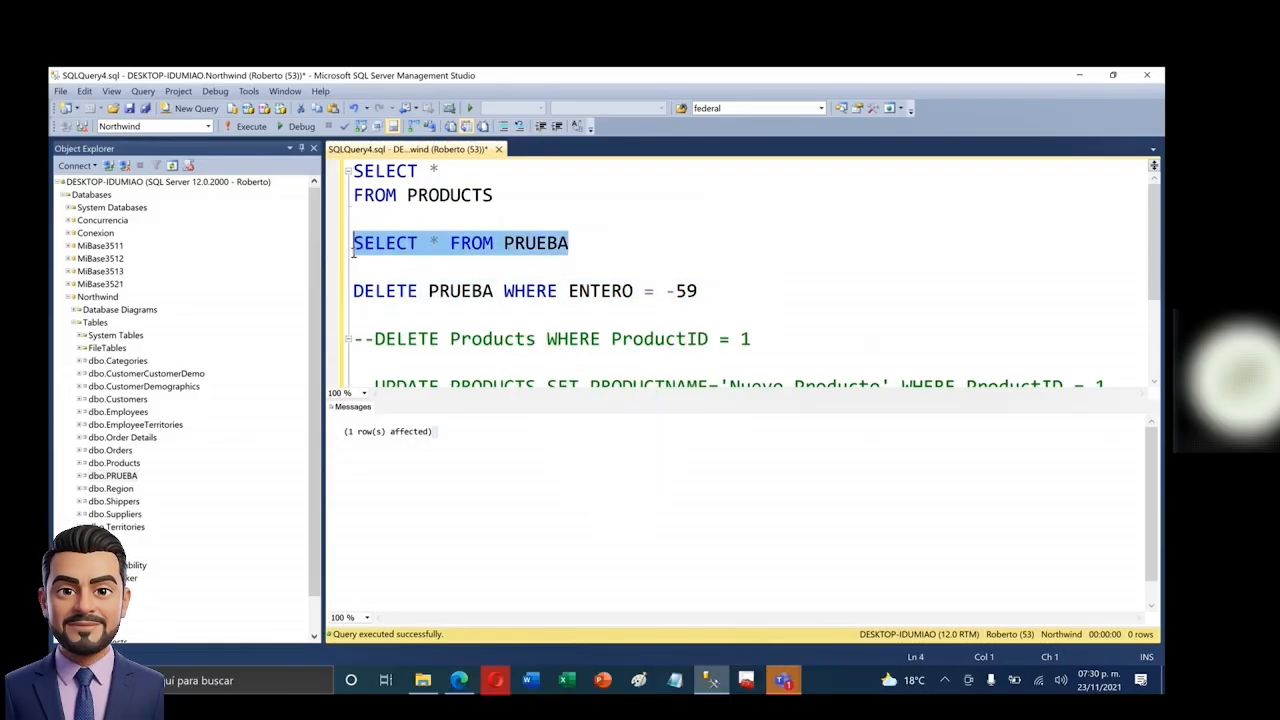
pyautogui.press('F5')
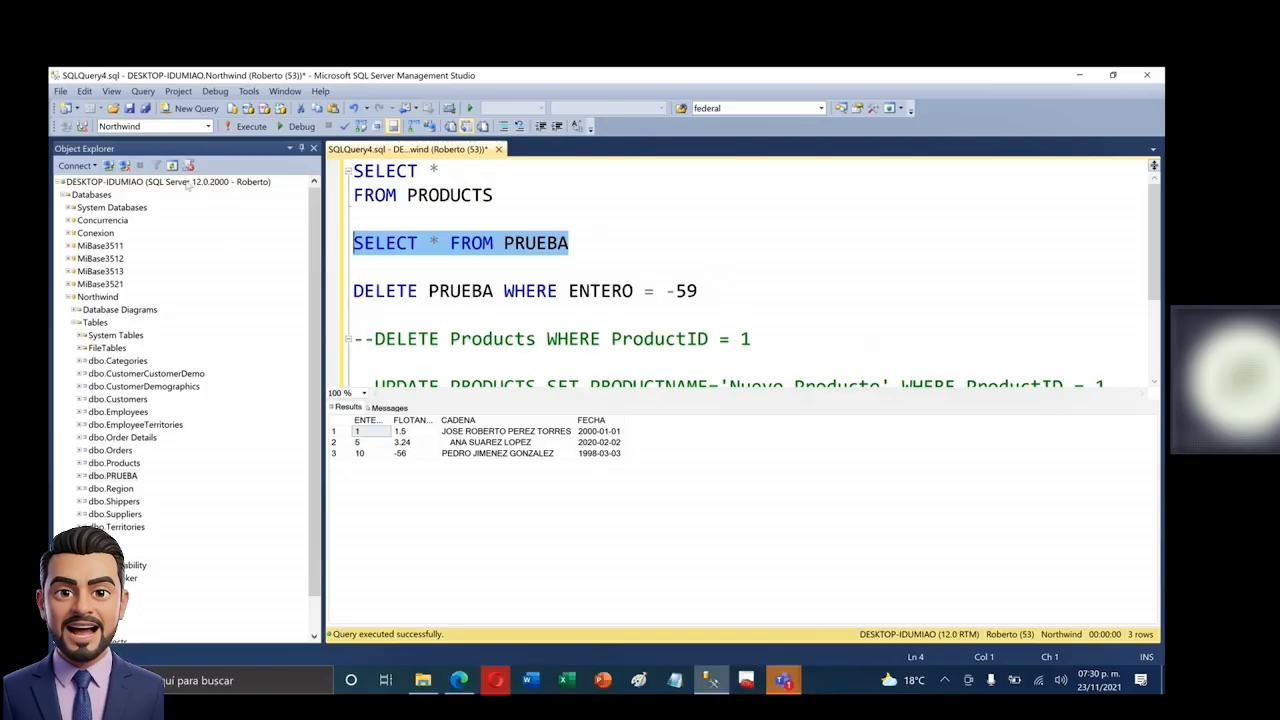
# - Switch the query to MiBase3511, then uncomment and run the UPDATE Alumnado statement to test permission
pyautogui.click(209, 127)
pyautogui.click(153, 186)
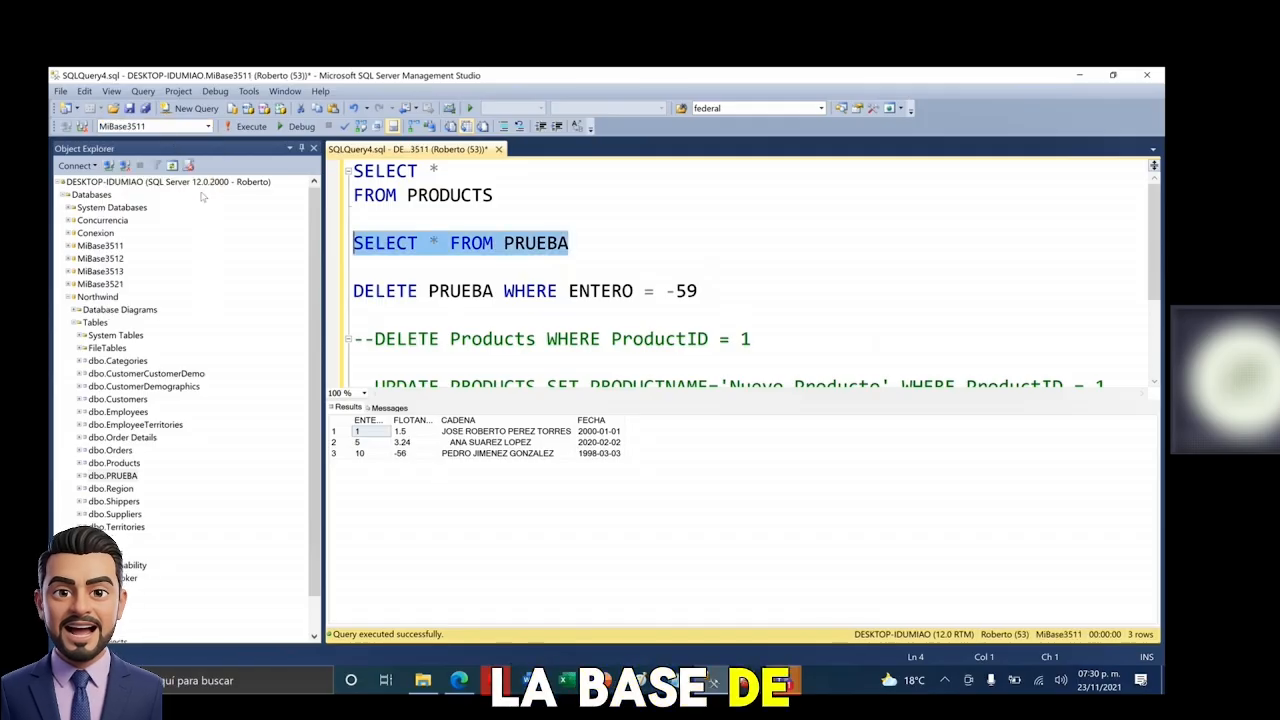
pyautogui.scroll(-3, 471, 257)
pyautogui.scroll(1, 471, 257)
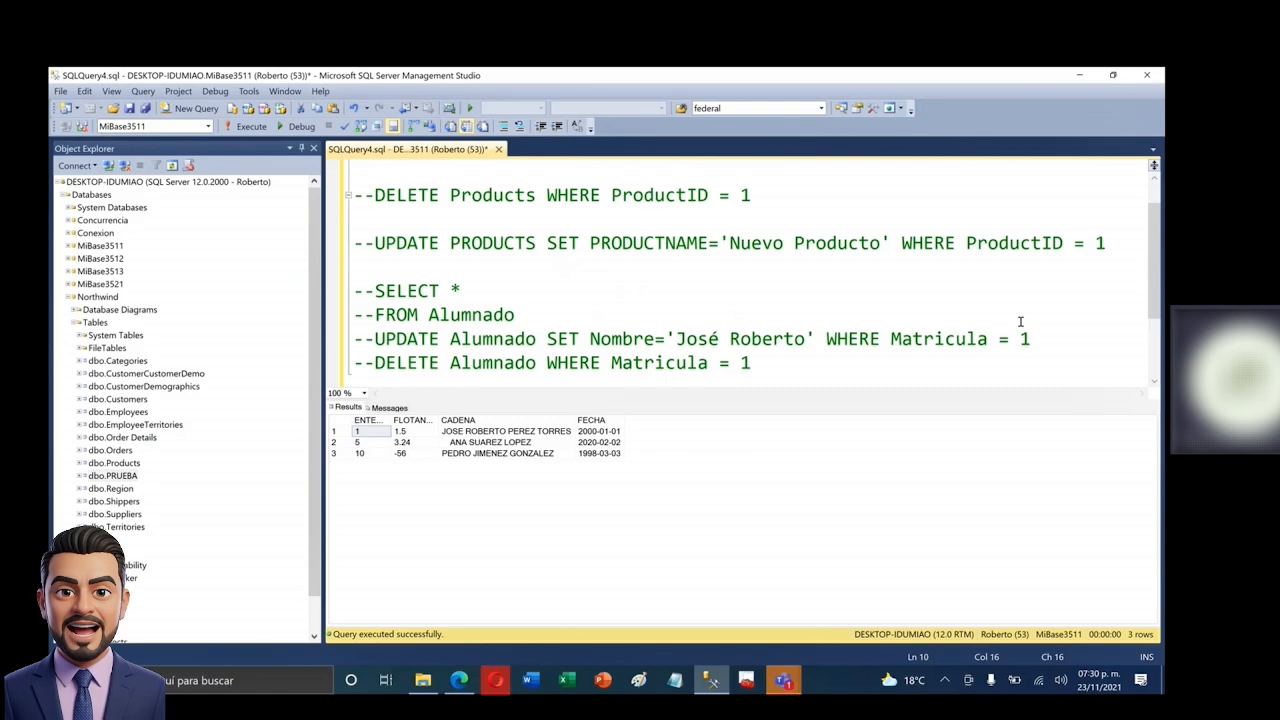
pyautogui.moveTo(1044, 338); pyautogui.dragTo(268, 338)
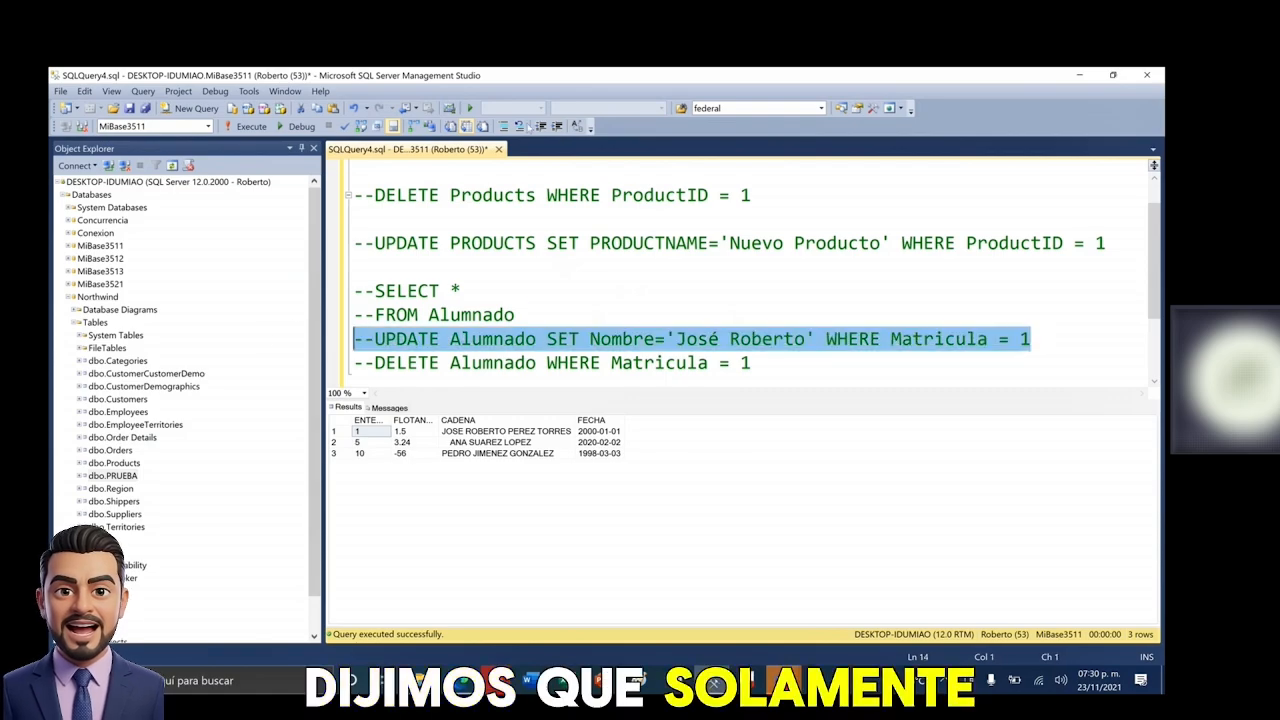
pyautogui.click(556, 125)
pyautogui.click(262, 130)
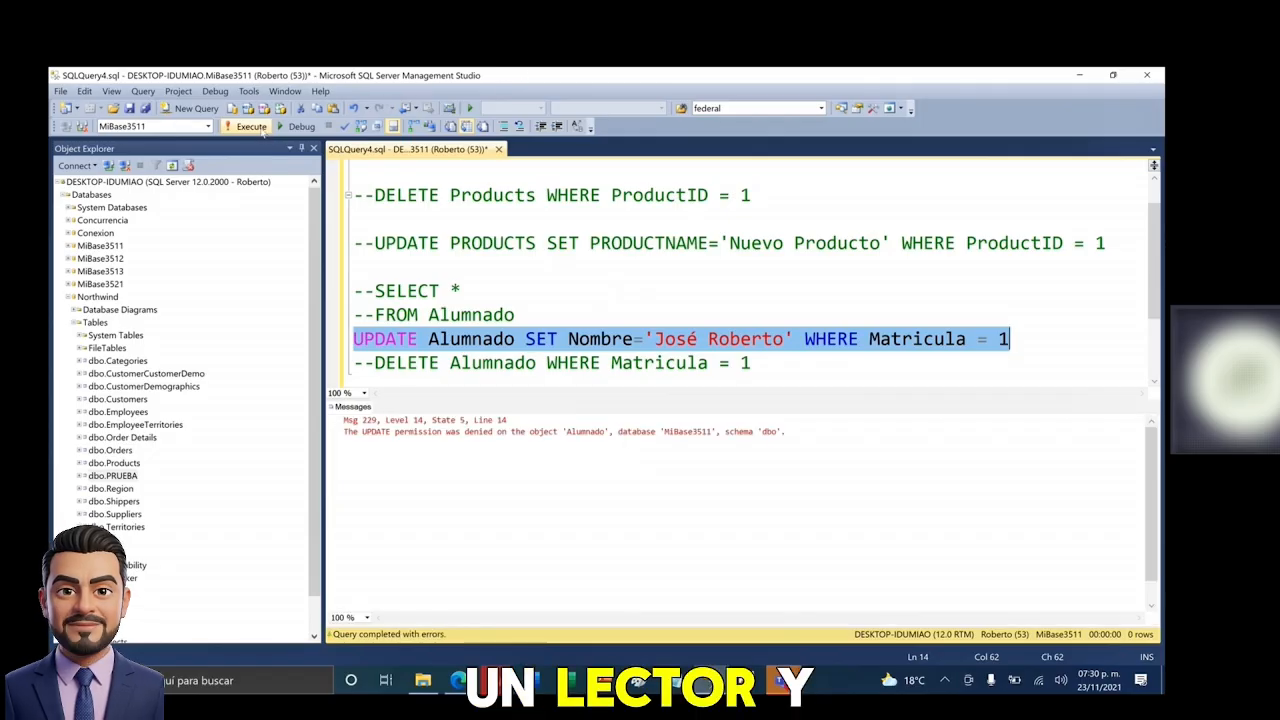
# - Uncomment and run the DELETE Alumnado statement, getting the DELETE permission denied error
pyautogui.moveTo(762, 366); pyautogui.dragTo(352, 363)
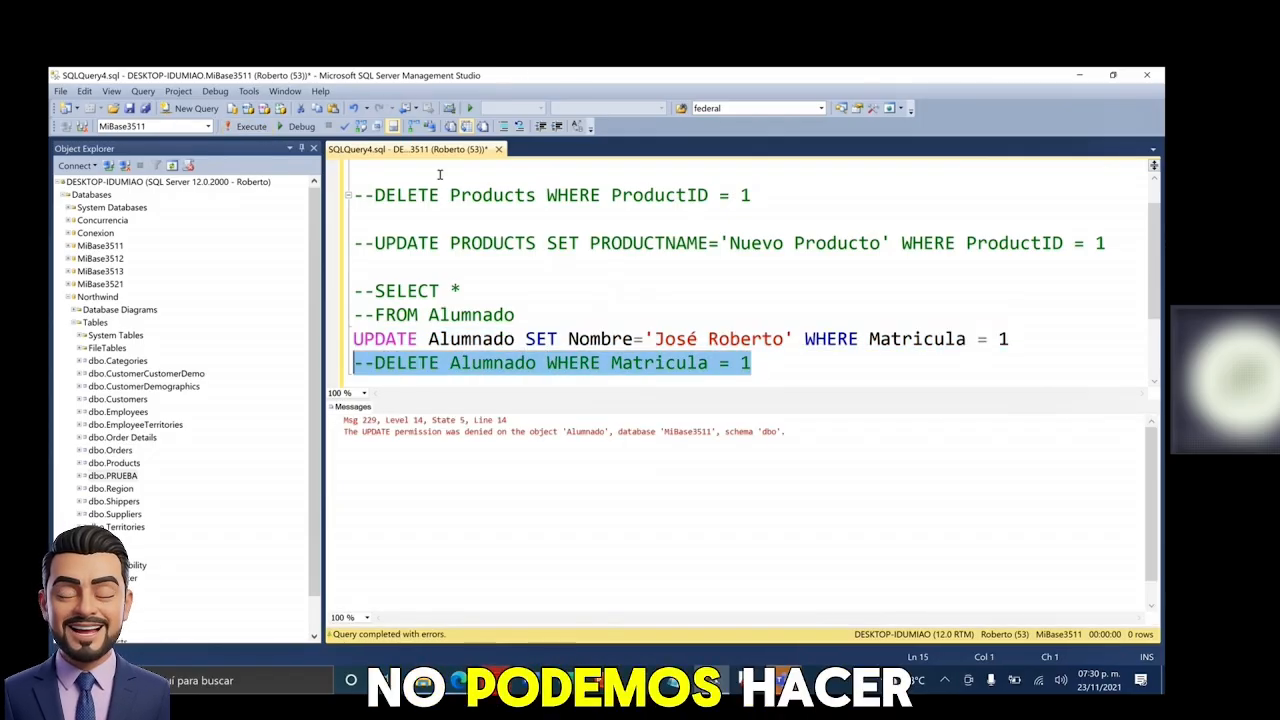
pyautogui.click(519, 126)
pyautogui.click(251, 126)
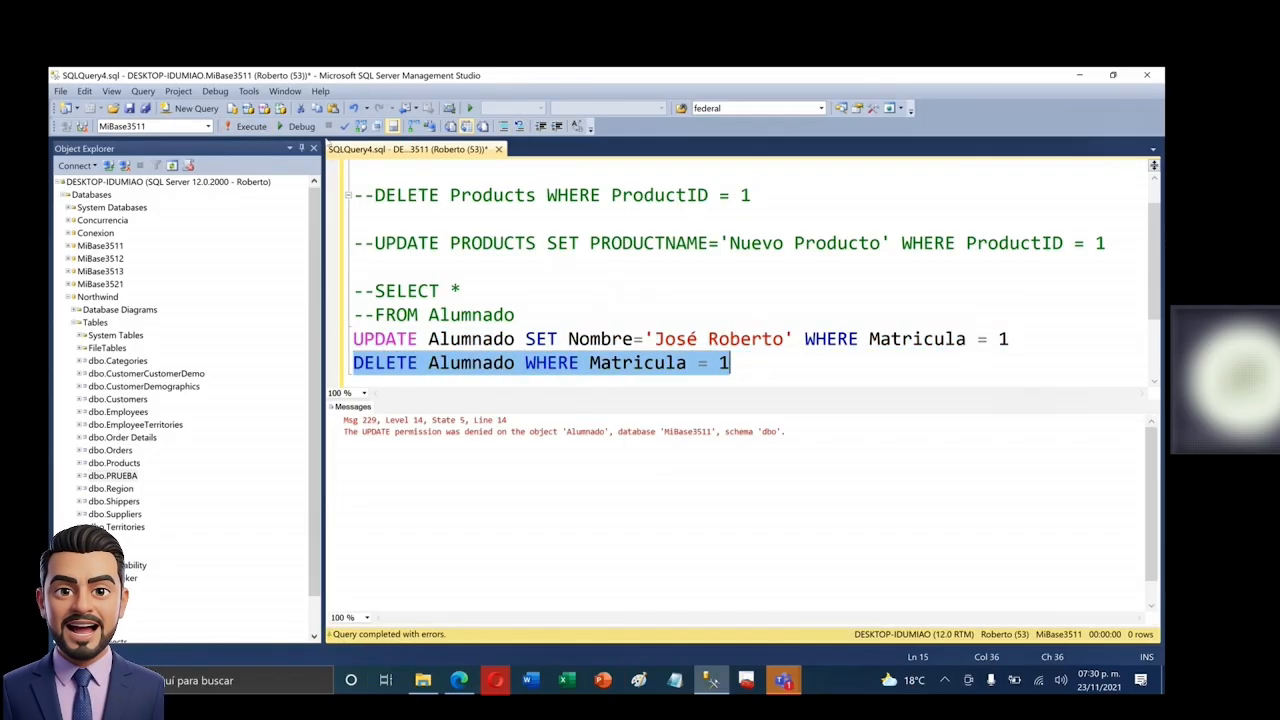
pyautogui.click(516, 314)
pyautogui.scroll(2, 516, 314)
pyautogui.moveTo(700, 291); pyautogui.dragTo(353, 291)
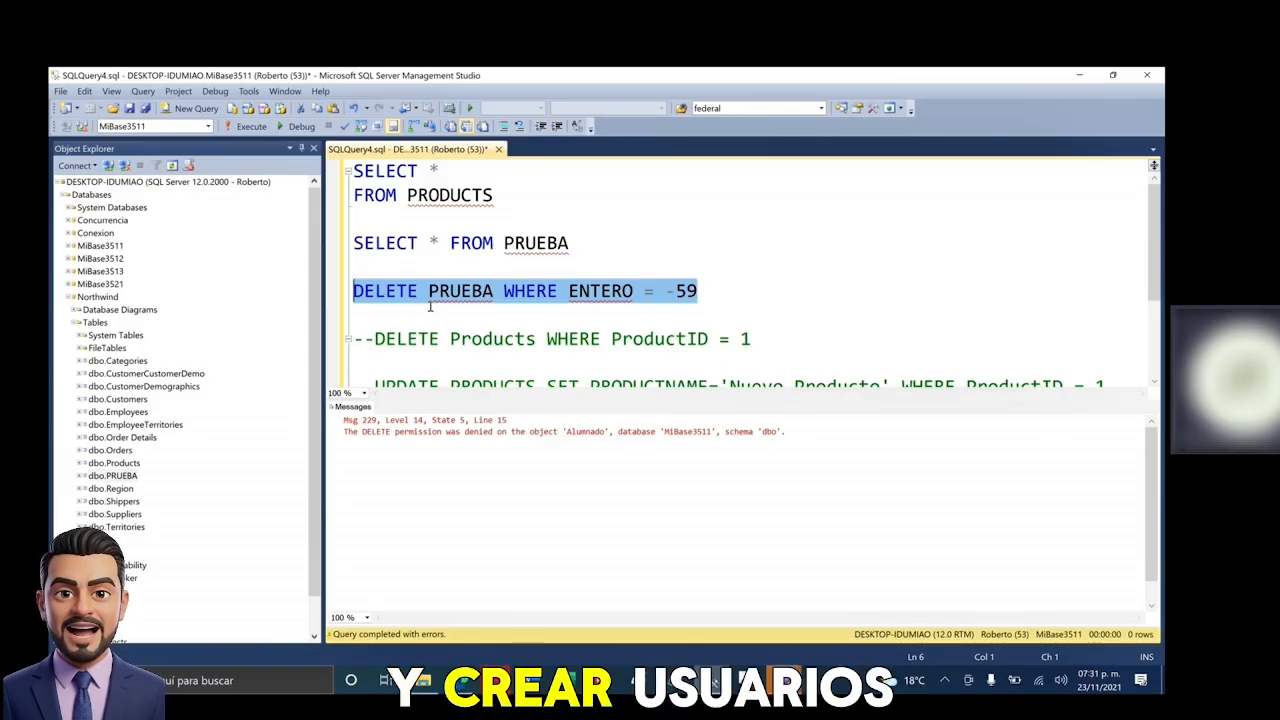
# - Close the query without saving and reconnect to the server with the sa login
pyautogui.click(498, 149)
pyautogui.click(654, 476)
pyautogui.click(124, 147)
pyautogui.click(108, 147)
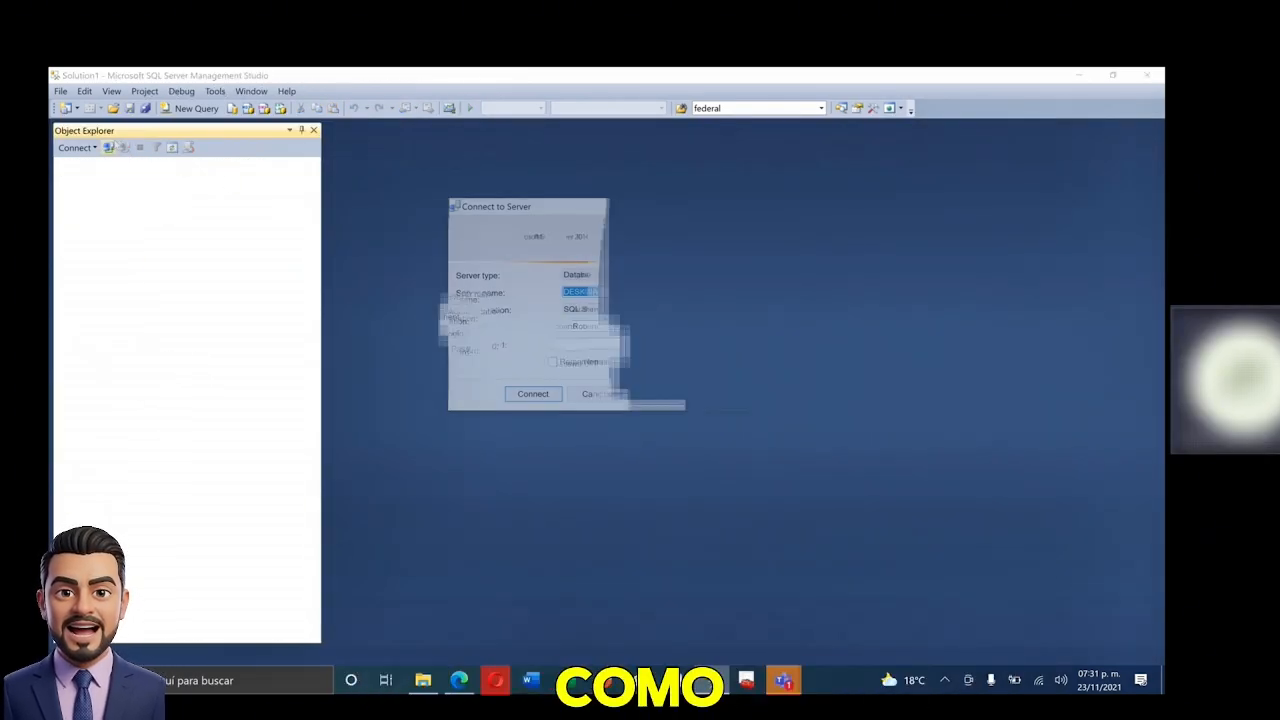
pyautogui.doubleClick(600, 327)
pyautogui.write('sa')
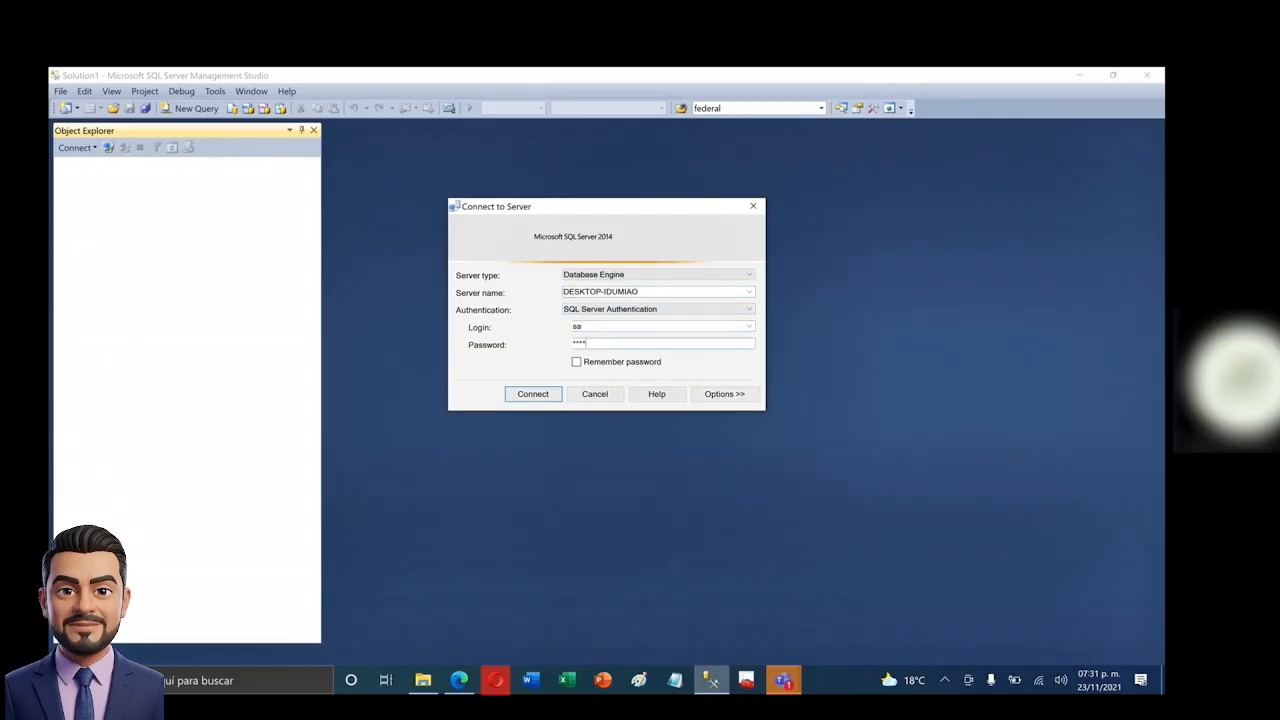
pyautogui.press('Return')
# - Expand Security > Logins in Object Explorer to list the server's logins
pyautogui.click(64, 177)
pyautogui.click(64, 177)
pyautogui.click(64, 189)
pyautogui.click(70, 202)
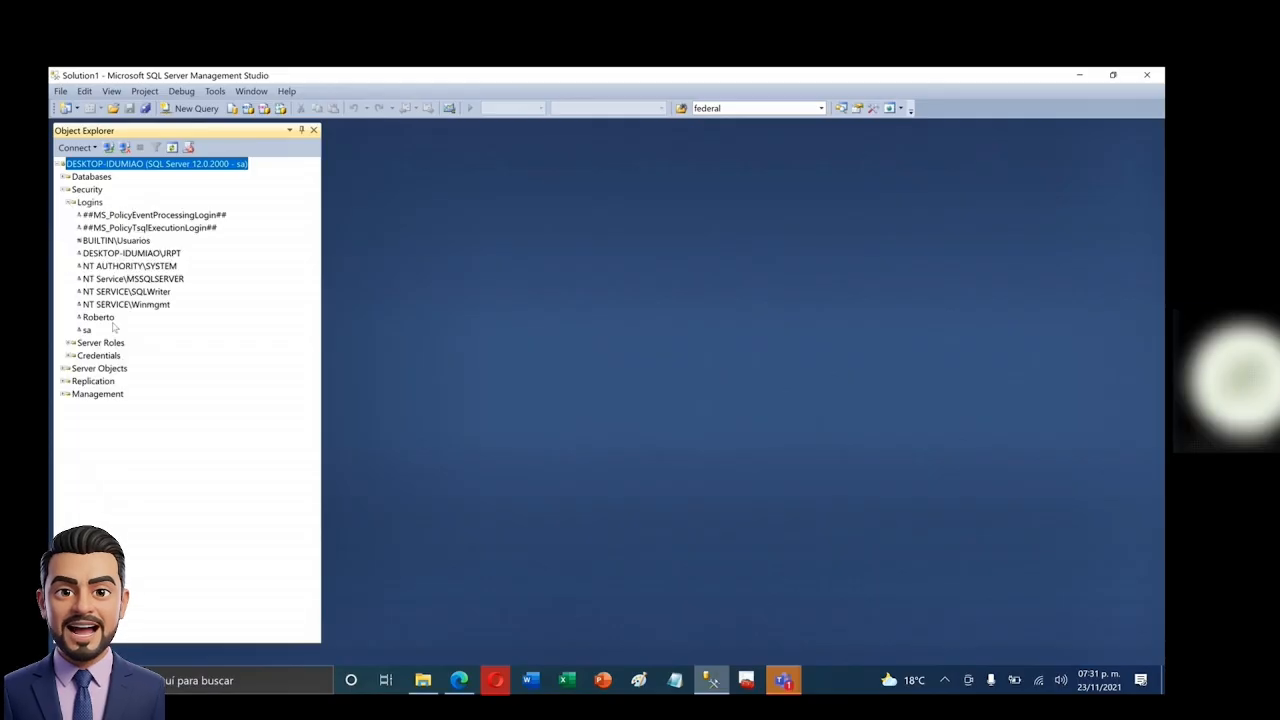
# - Open Roberto's Login Properties and view the Northwind mapping on the User Mapping page
pyautogui.doubleClick(98, 317)
pyautogui.click(390, 228)
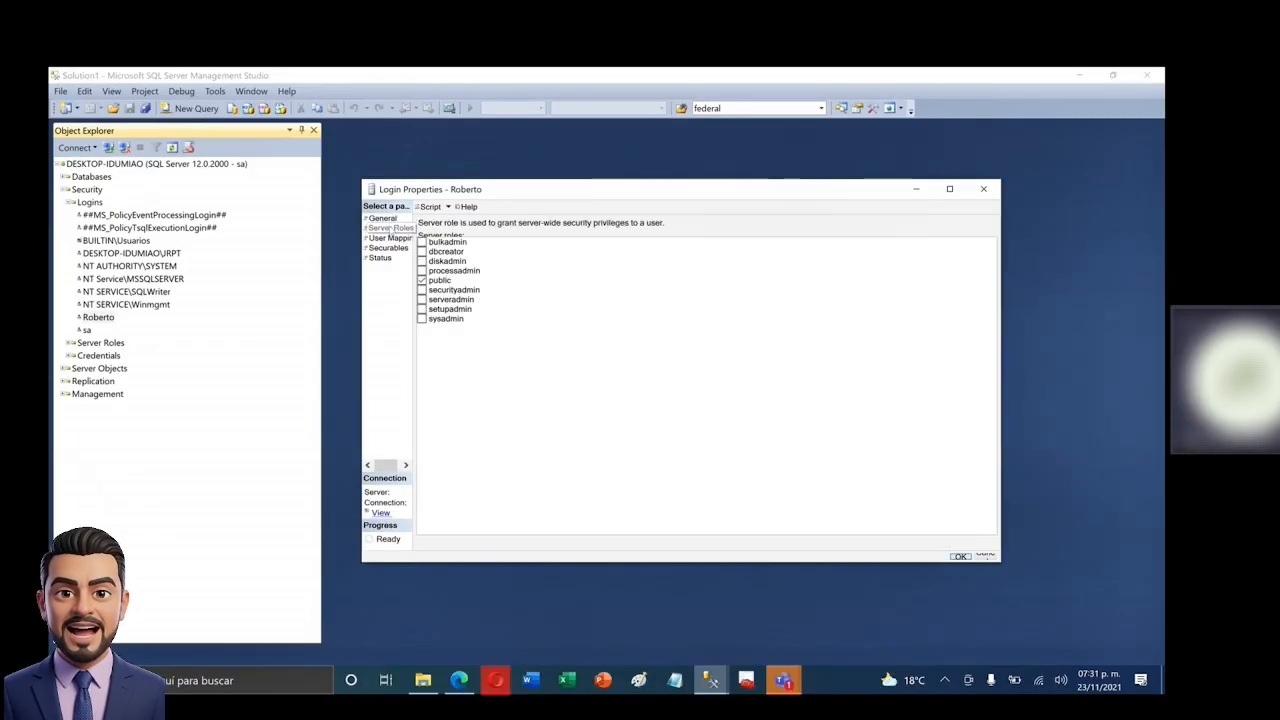
pyautogui.click(390, 238)
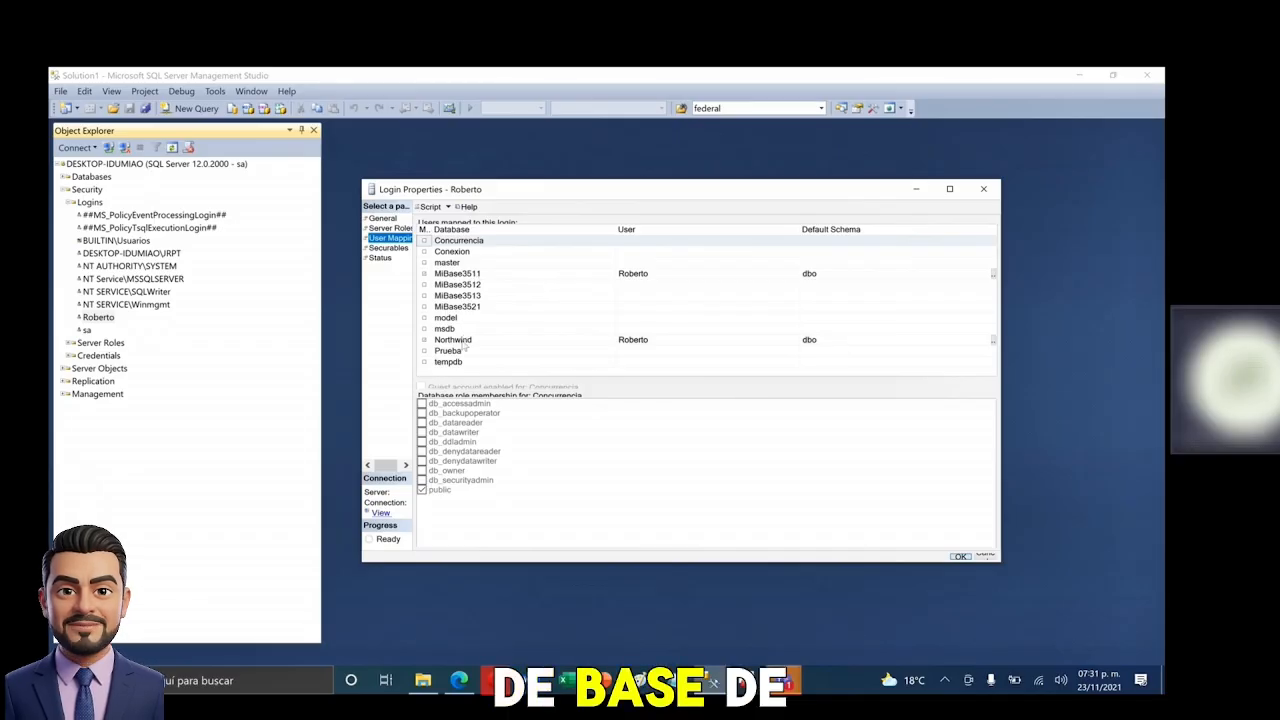
pyautogui.click(463, 340)
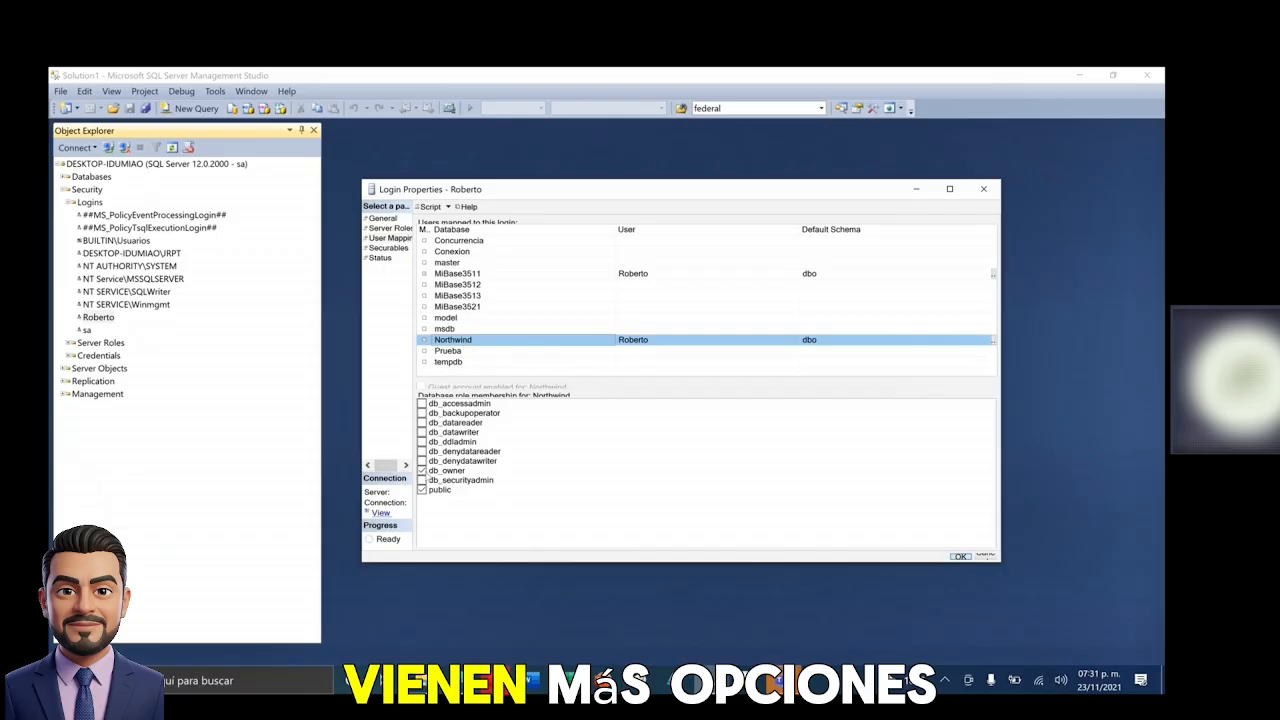
# - Toggle the db_datareader role for Northwind on and back off again
pyautogui.click(423, 426)
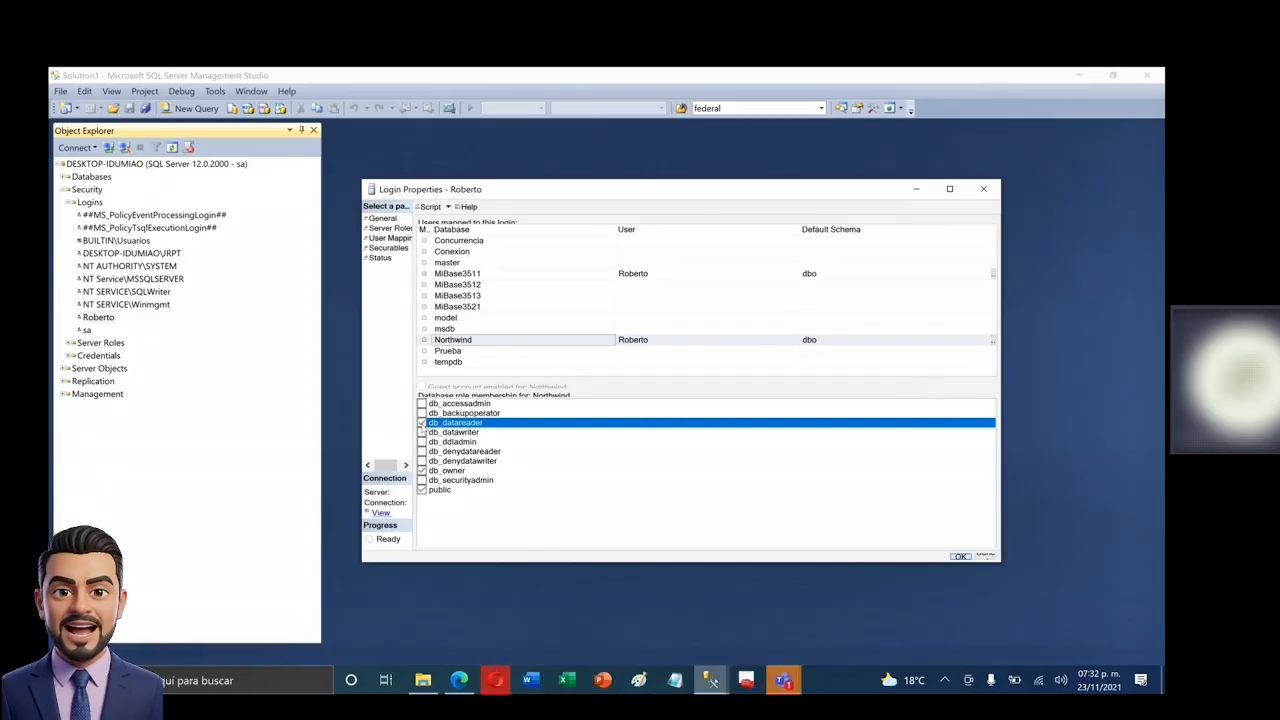
pyautogui.click(422, 423)
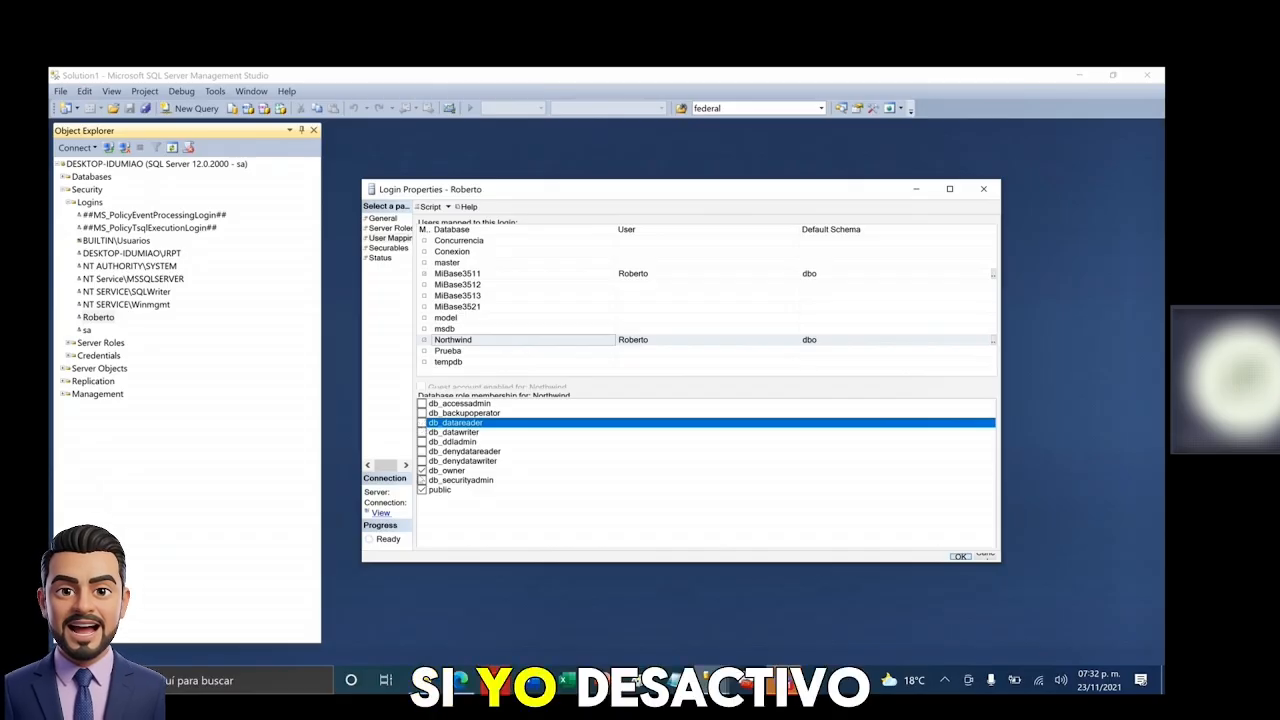
pyautogui.click(421, 472)
pyautogui.click(423, 424)
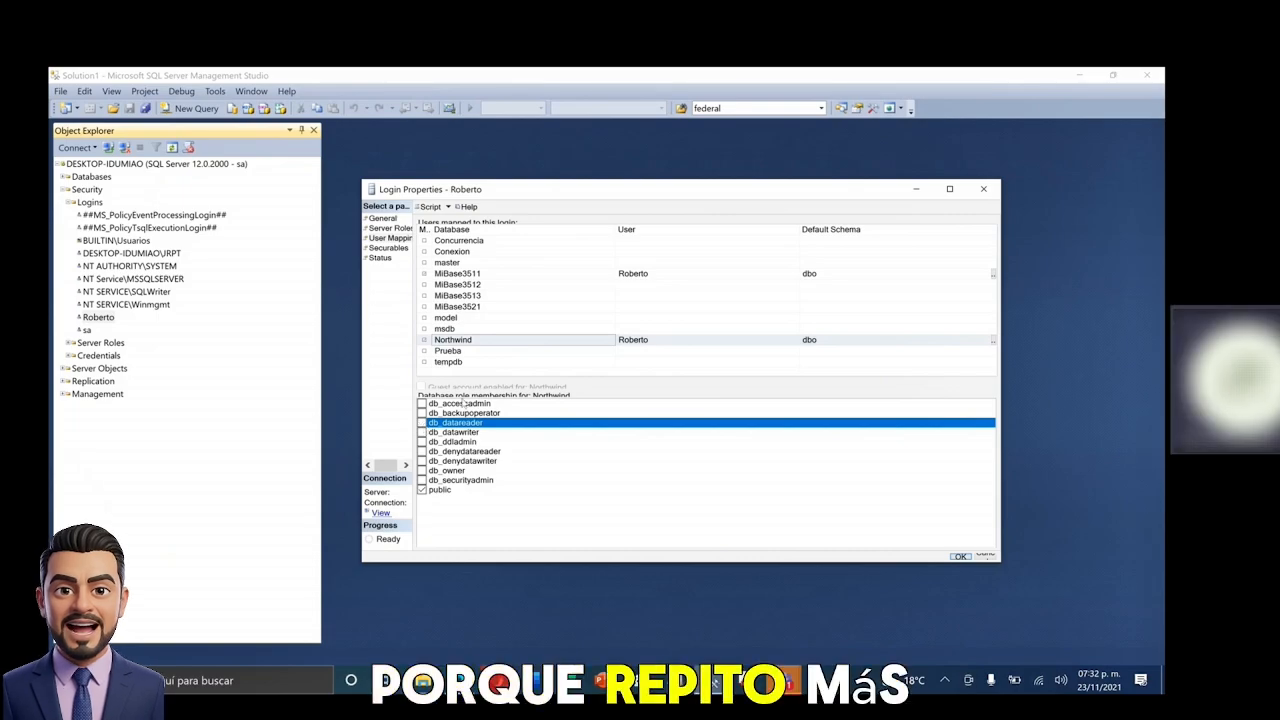
# - Check every Northwind role from db_accessadmin through db_securityadmin for Roberto and save with OK
pyautogui.click(465, 403)
pyautogui.click(464, 413)
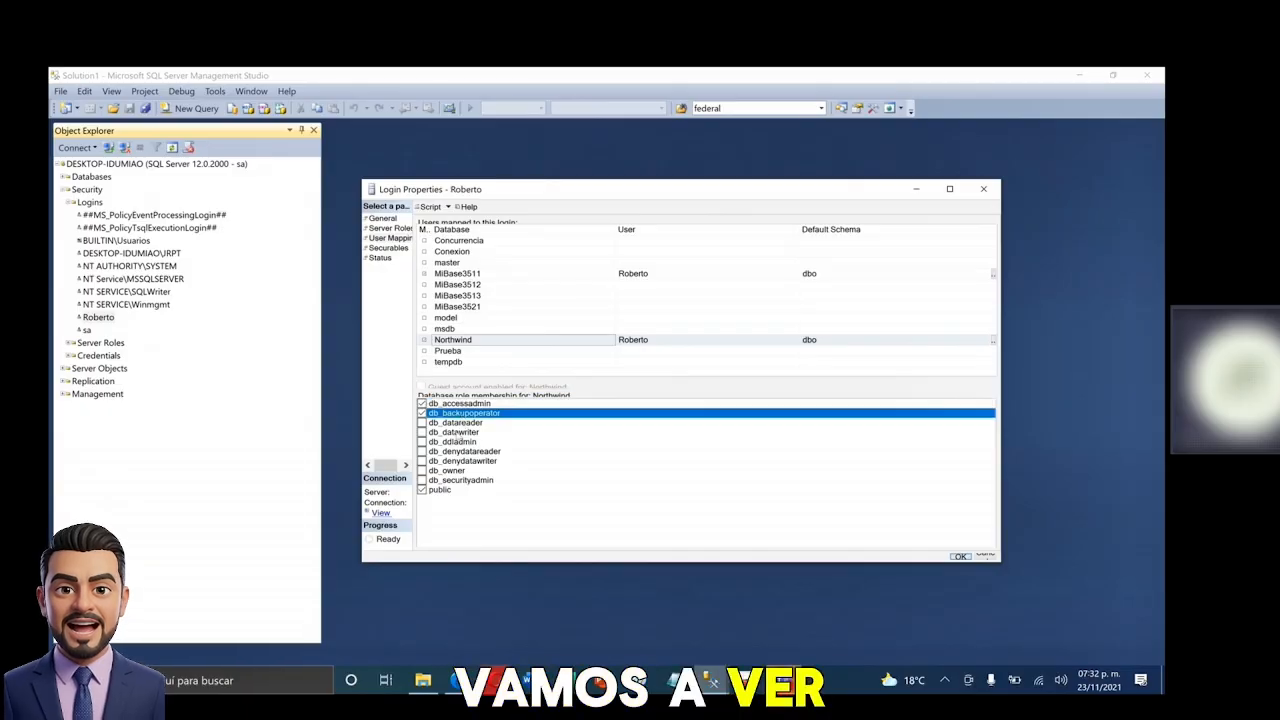
pyautogui.click(459, 423)
pyautogui.click(459, 432)
pyautogui.click(460, 442)
pyautogui.click(463, 451)
pyautogui.click(462, 461)
pyautogui.click(455, 470)
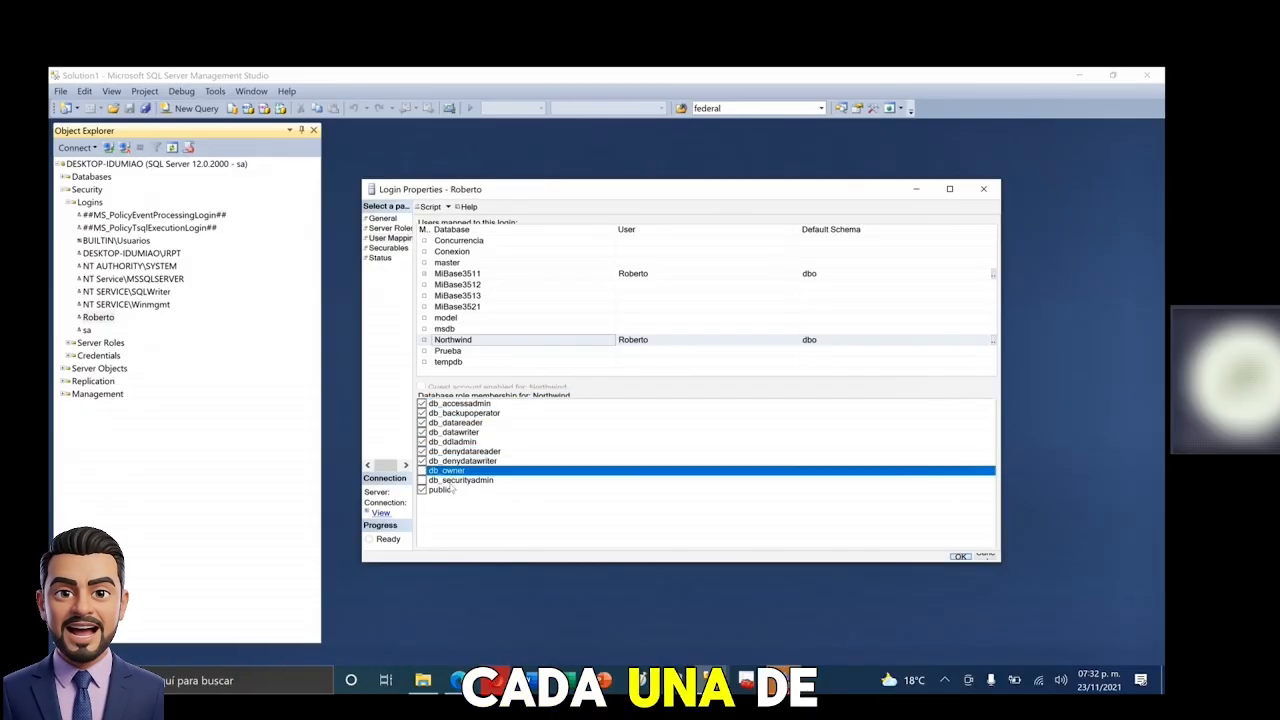
pyautogui.click(458, 480)
pyautogui.click(450, 471)
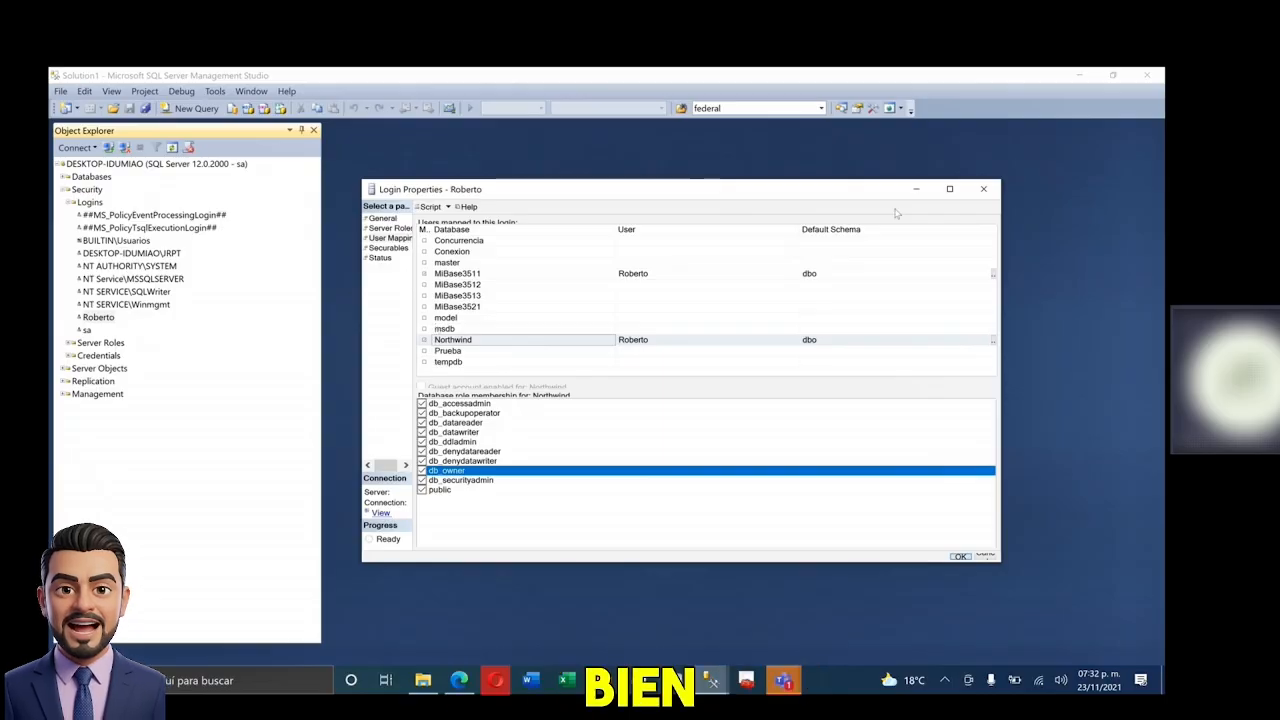
pyautogui.click(979, 196)
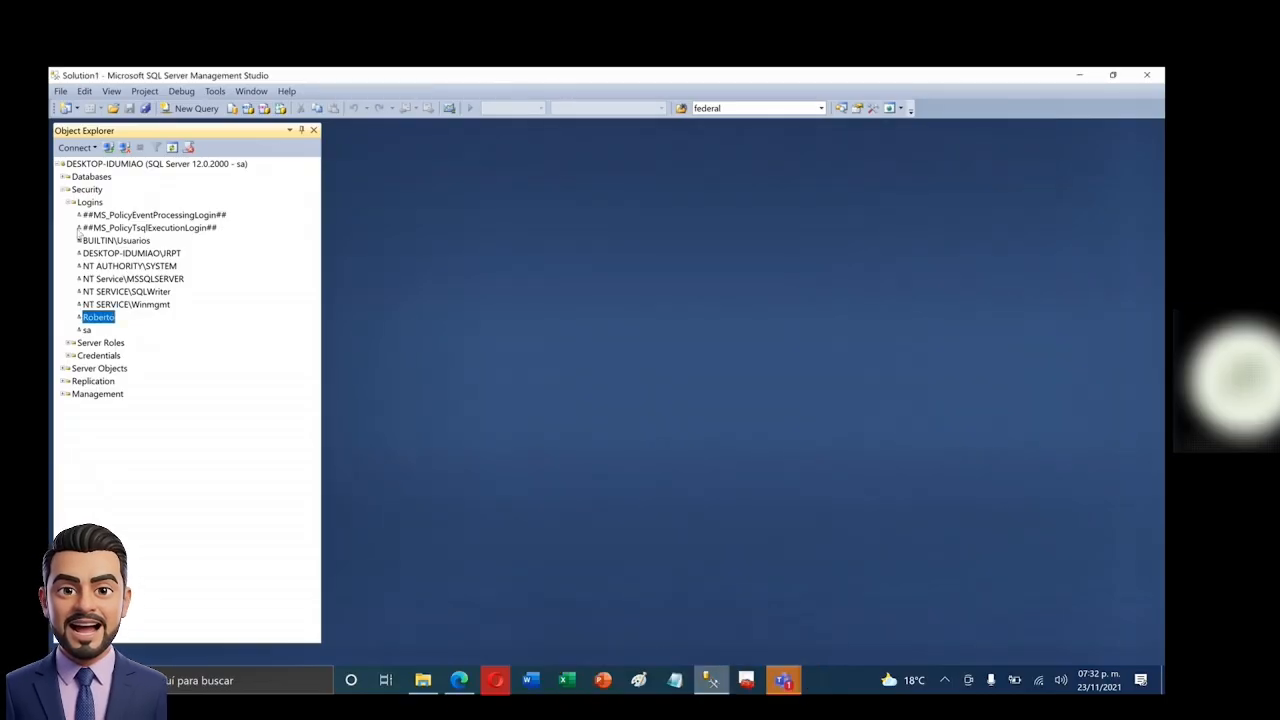
# - Set Roberto's login to Disabled in its properties, save, and disconnect from the server
pyautogui.doubleClick(103, 319)
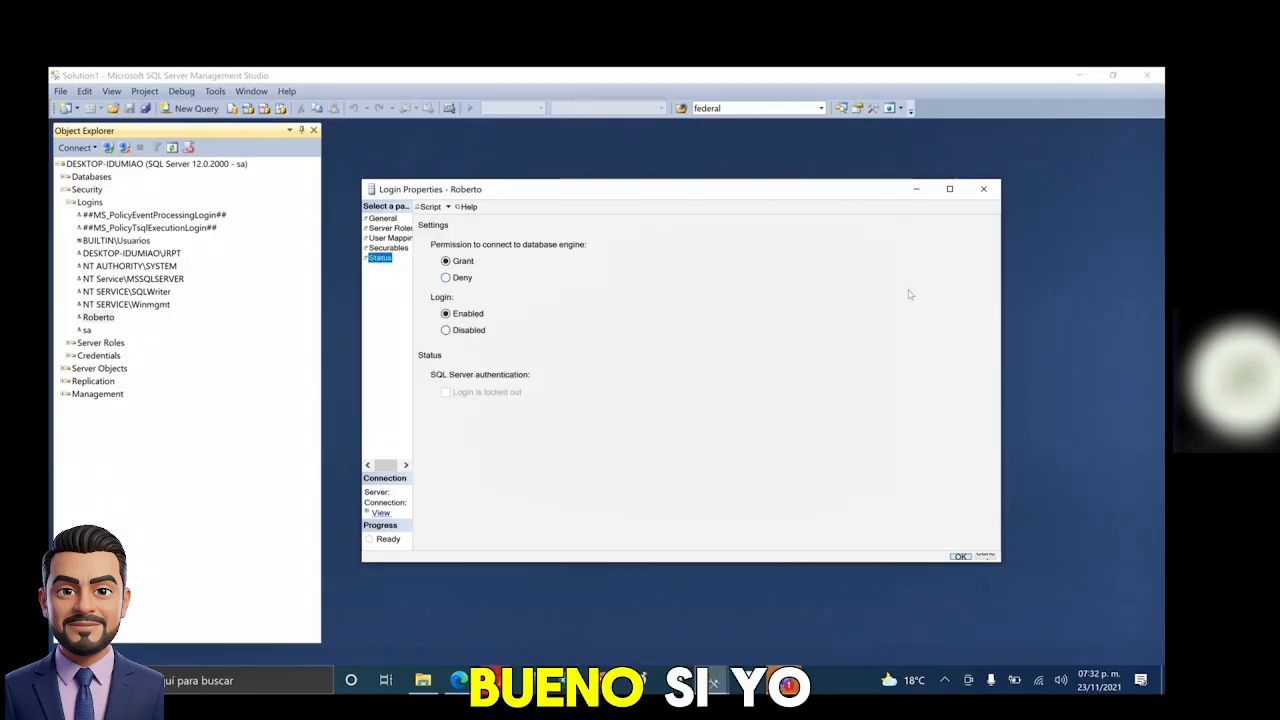
pyautogui.click(445, 330)
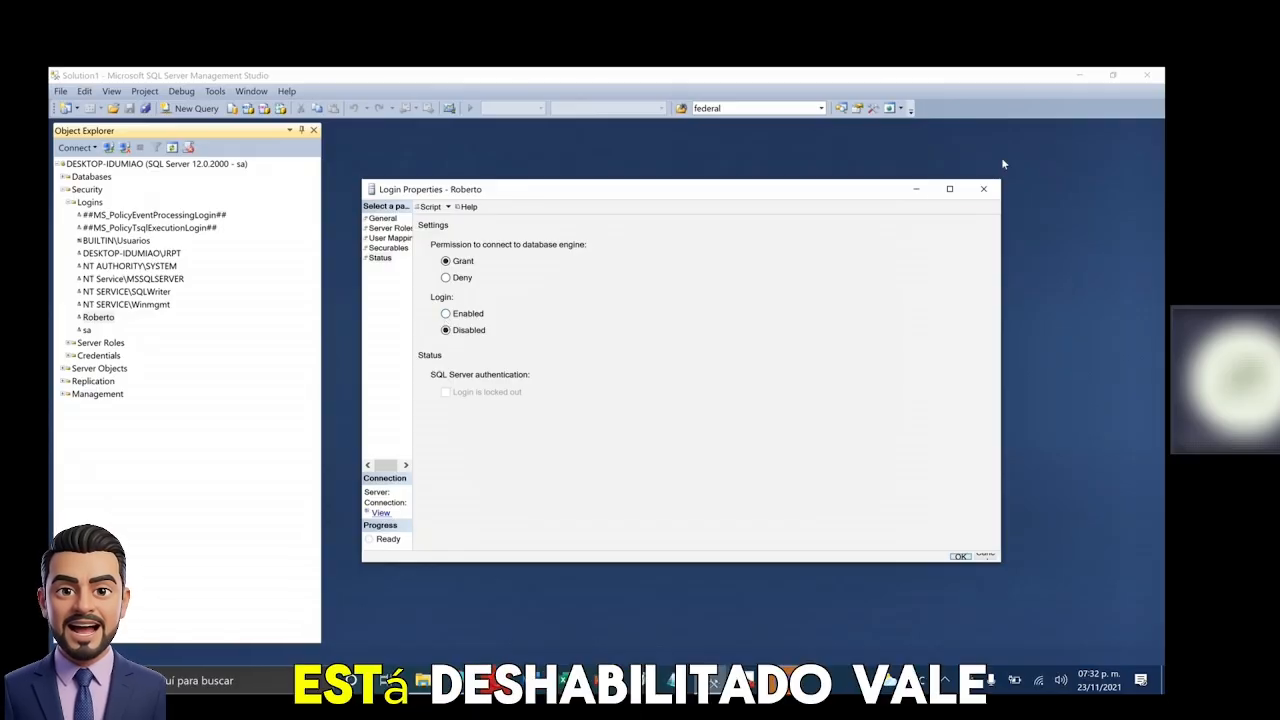
pyautogui.click(960, 556)
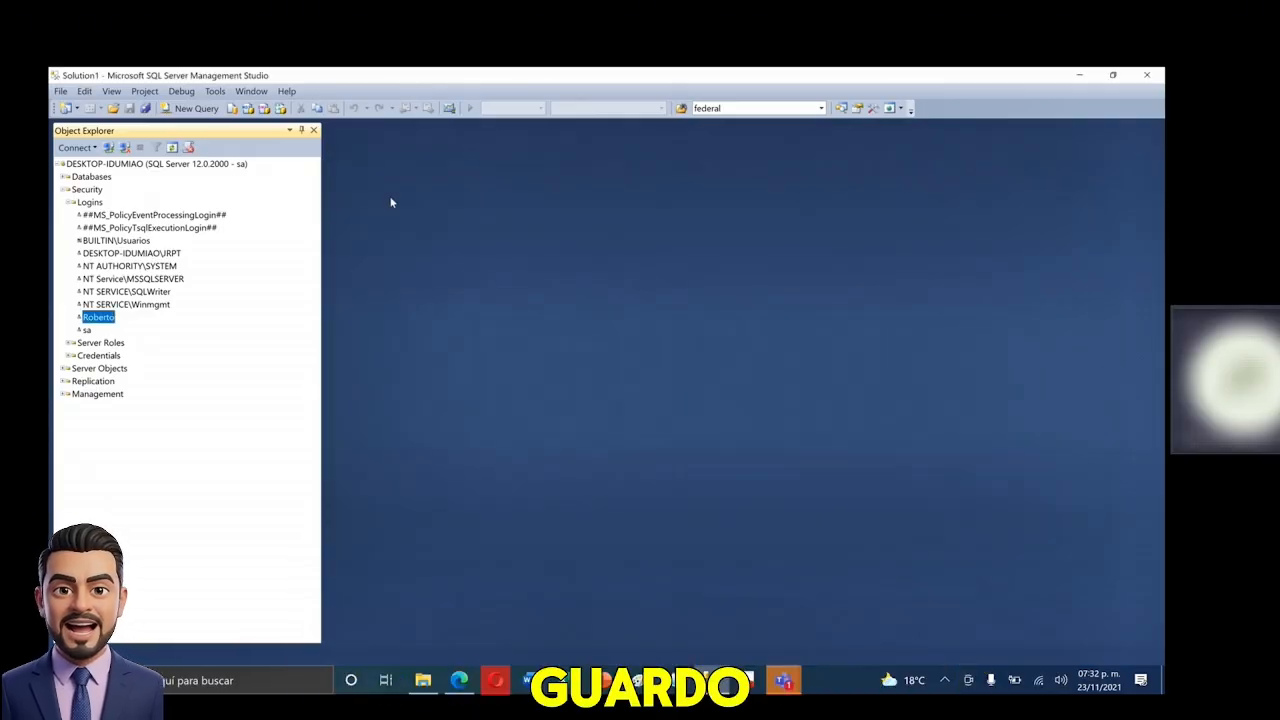
pyautogui.click(124, 147)
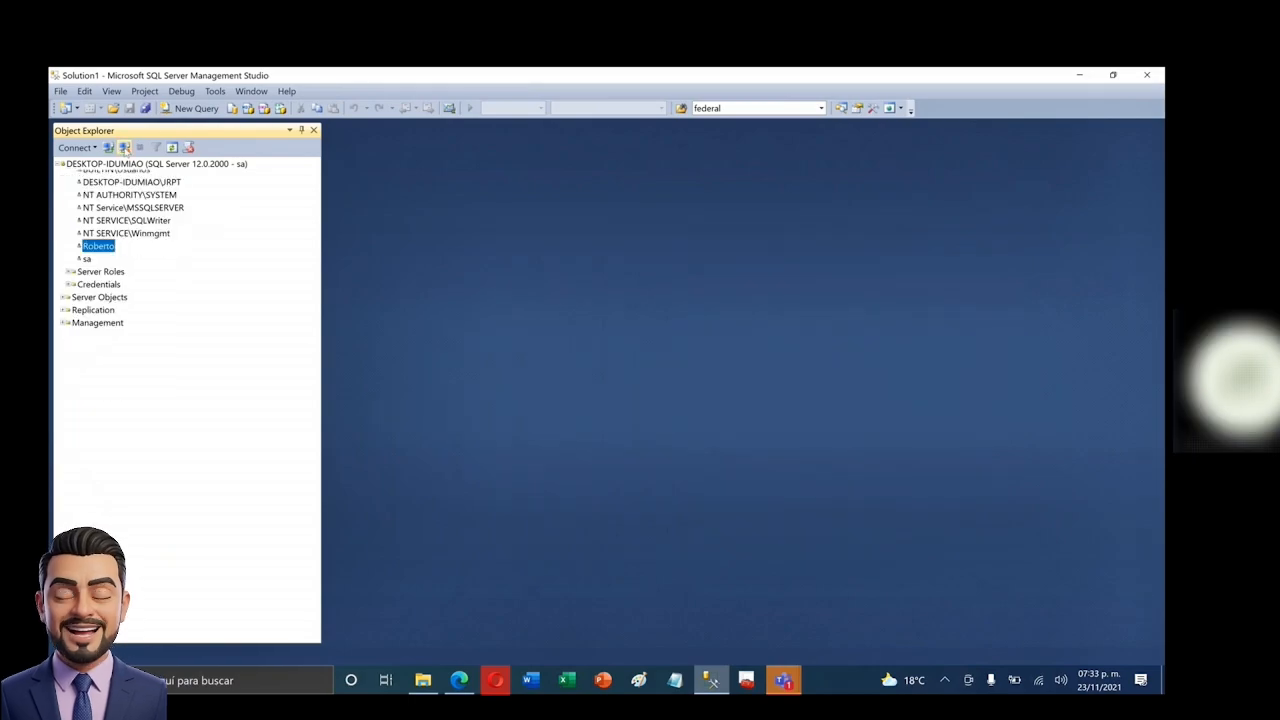
# - Try connecting as Roberto with the account password and dismiss the 'account is disabled' error
pyautogui.click(108, 147)
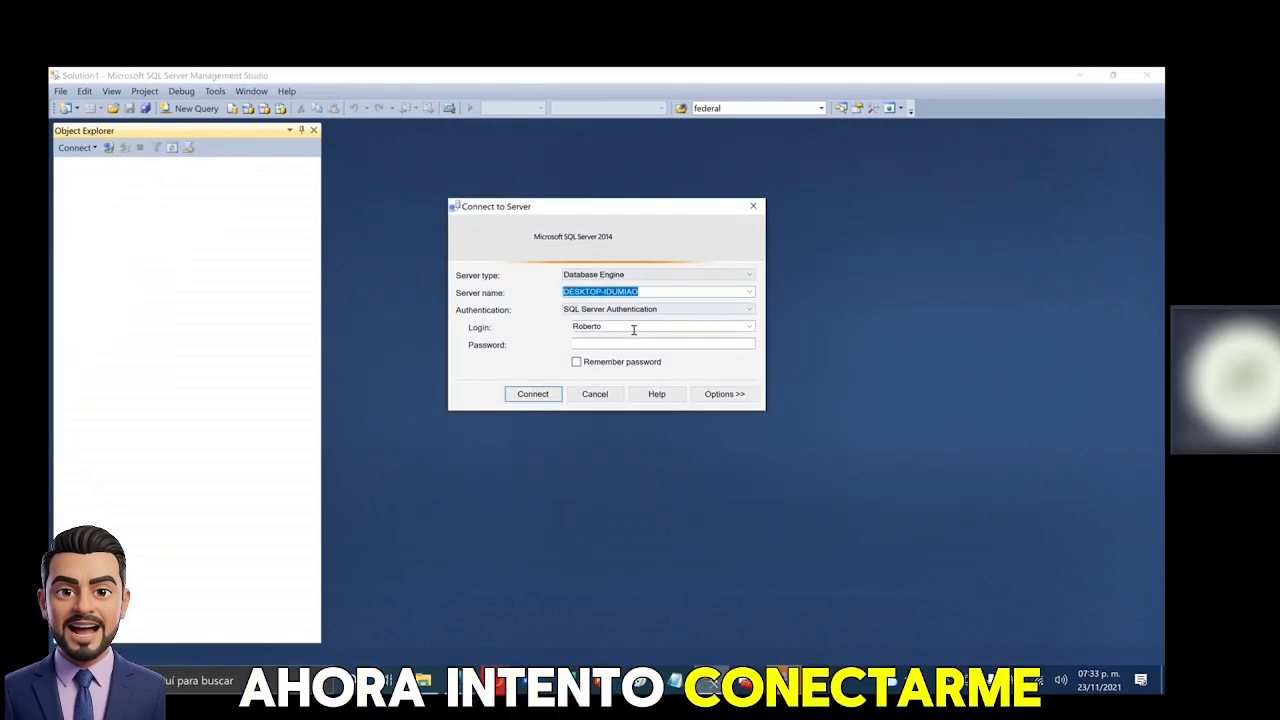
pyautogui.click(630, 343)
pyautogui.write('1234')
pyautogui.press('Return')
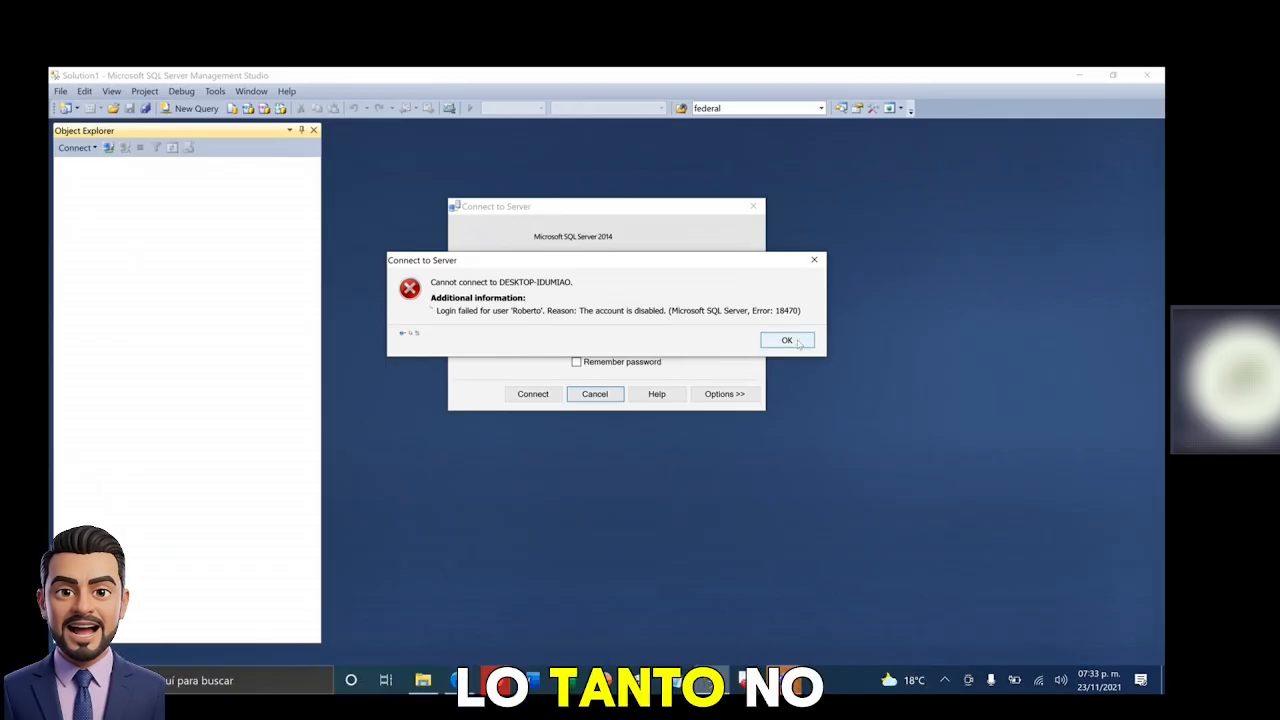
pyautogui.press('Return')
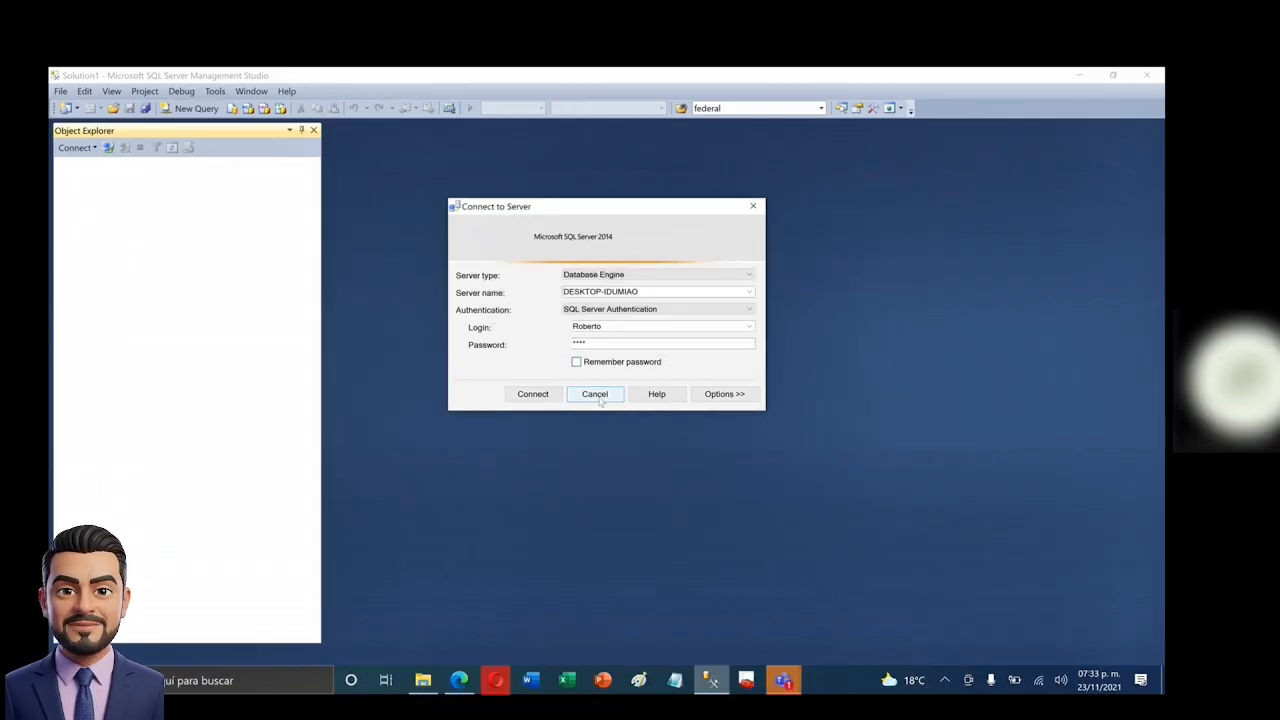
# - Change the login name to sa and connect to the server
pyautogui.doubleClick(620, 326)
pyautogui.write('sa')
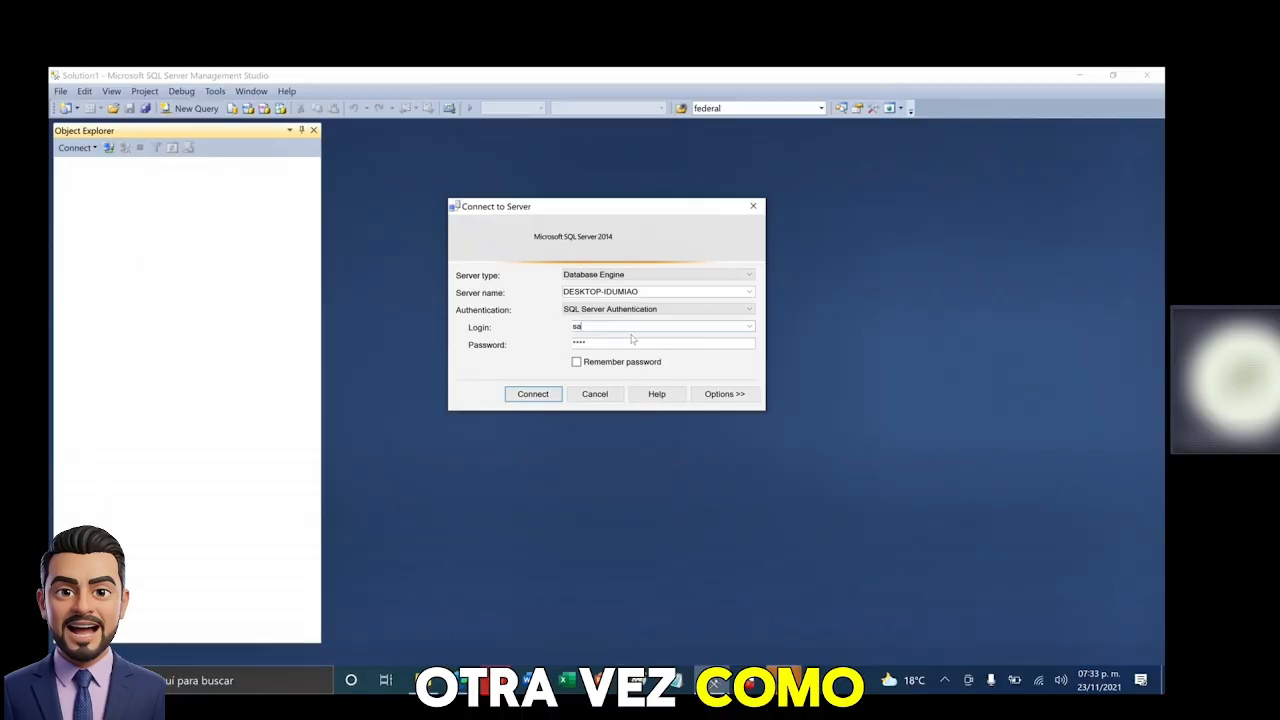
pyautogui.click(535, 396)
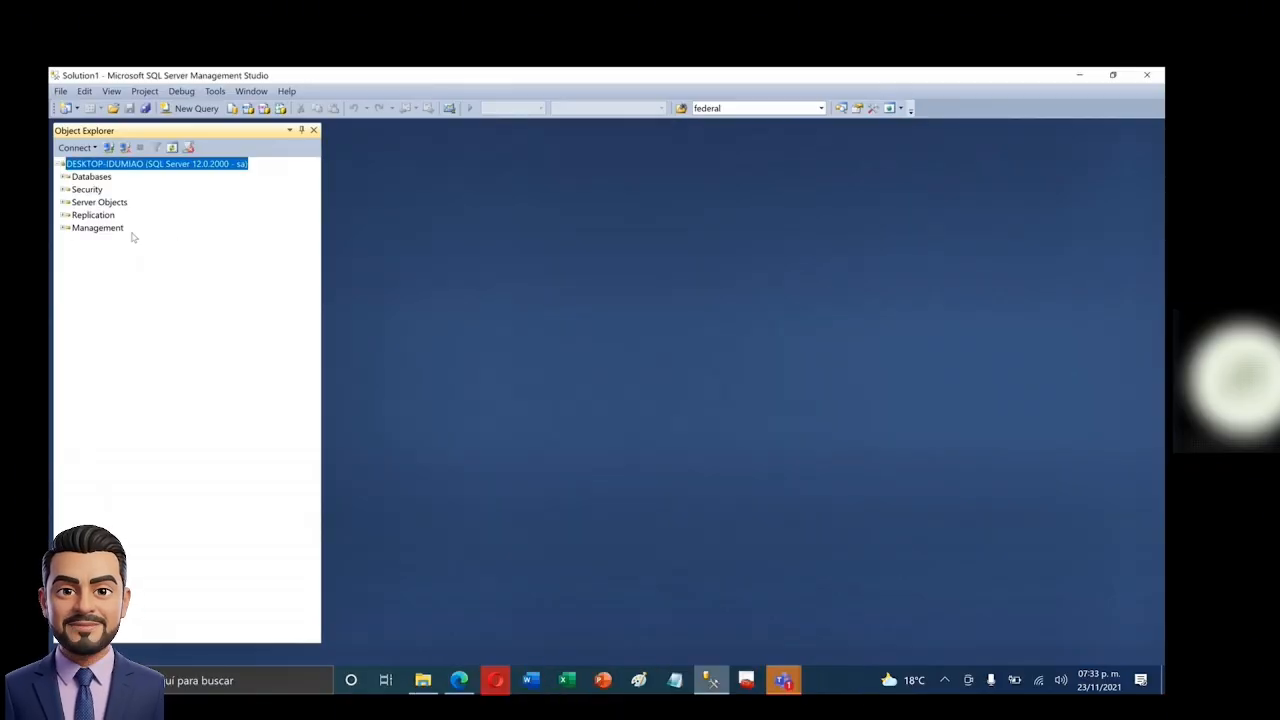
# - On Roberto's Status page, set Login to Enabled and Permission to connect to Deny, then save
pyautogui.click(63, 190)
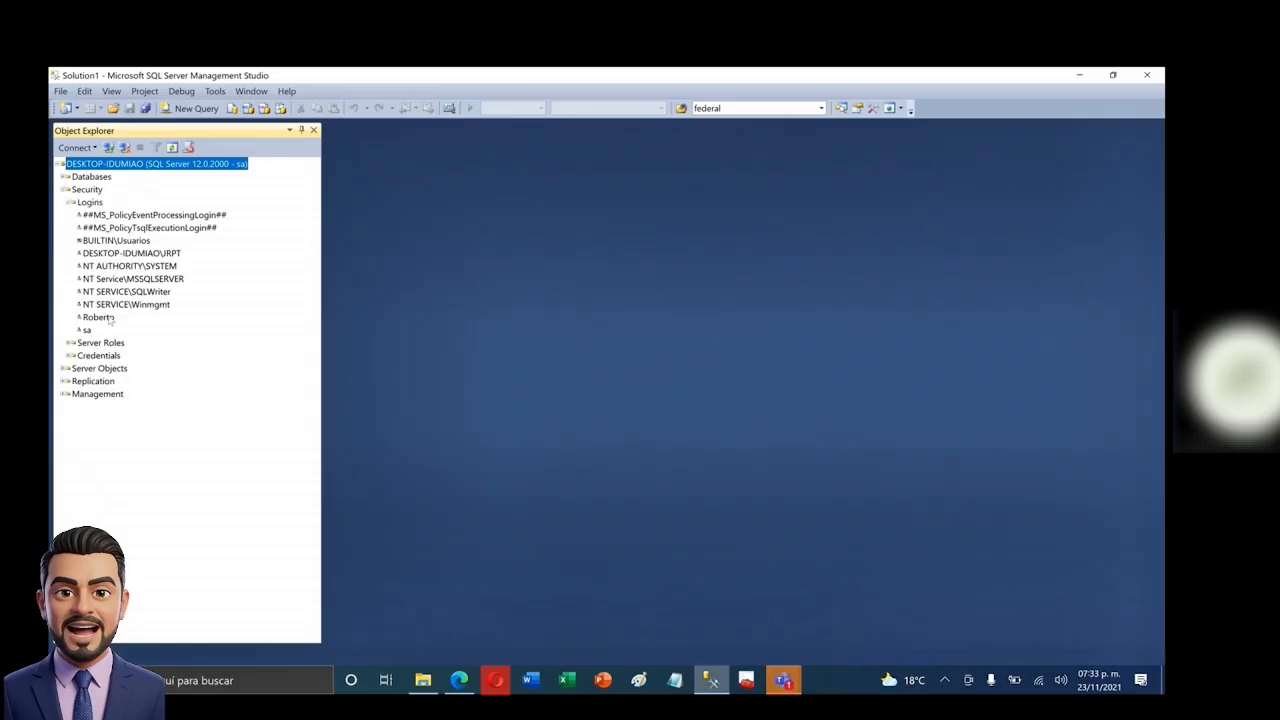
pyautogui.doubleClick(98, 317)
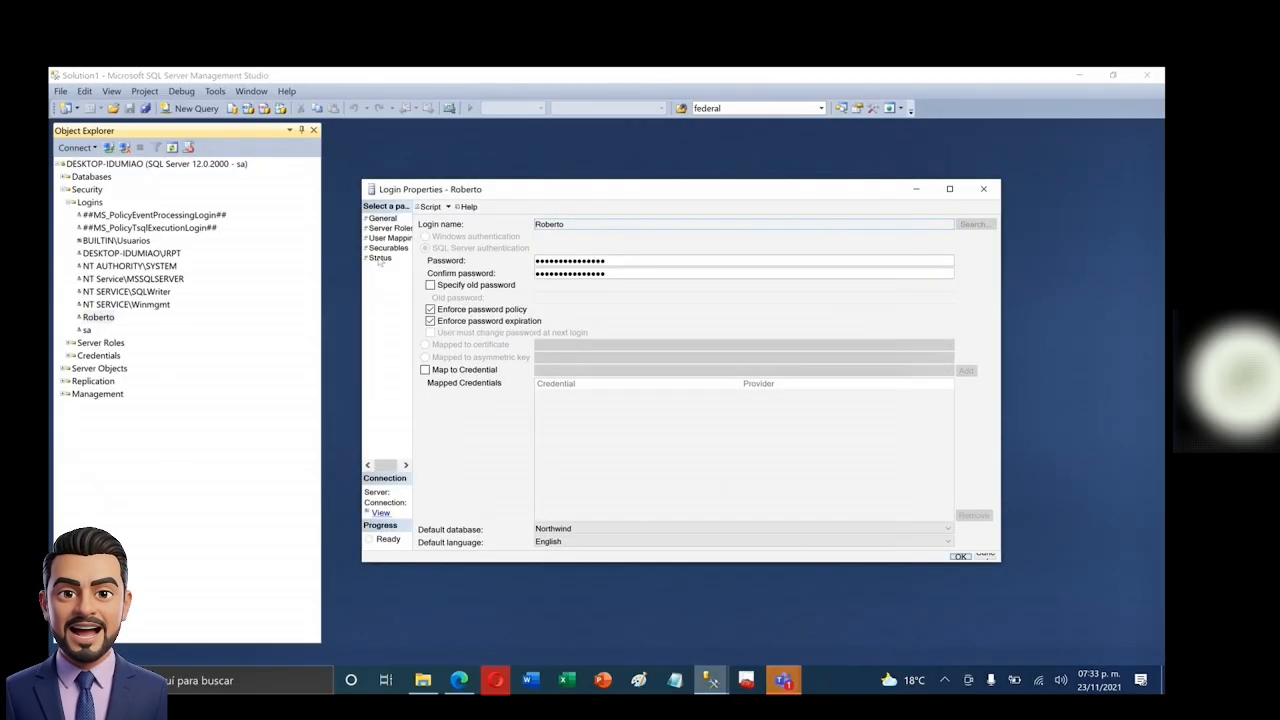
pyautogui.click(380, 258)
pyautogui.click(465, 318)
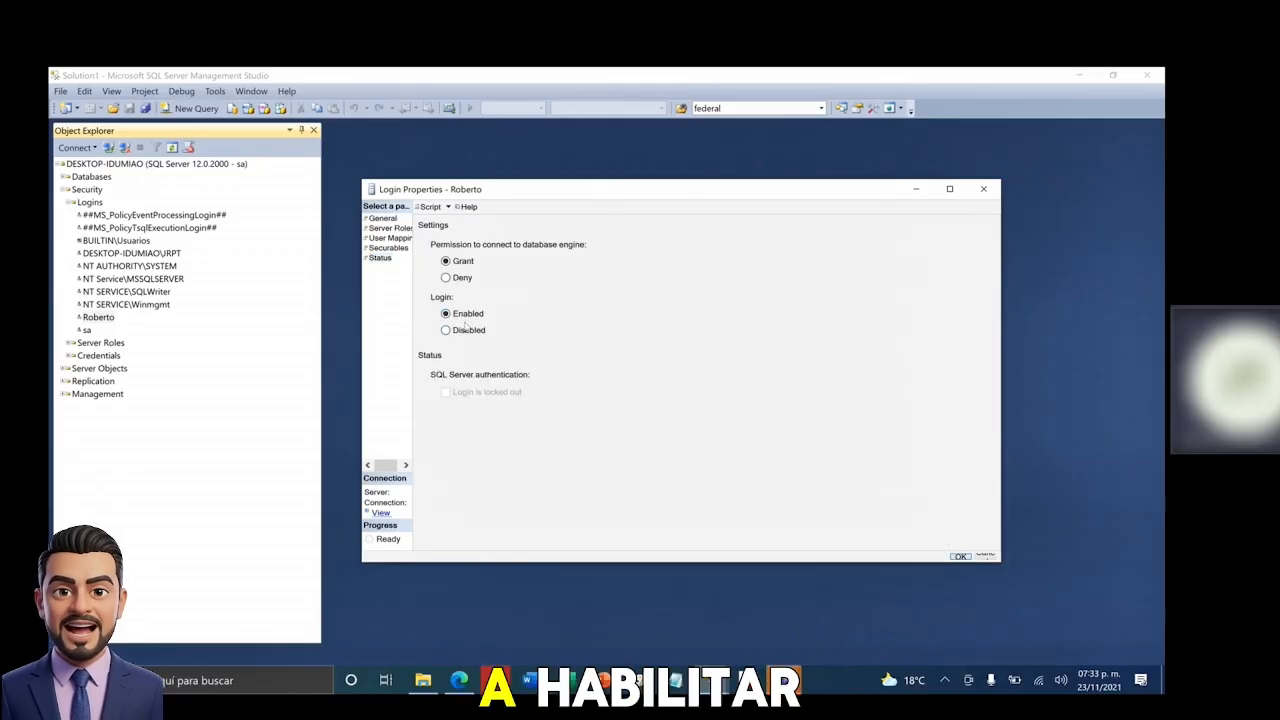
pyautogui.click(447, 279)
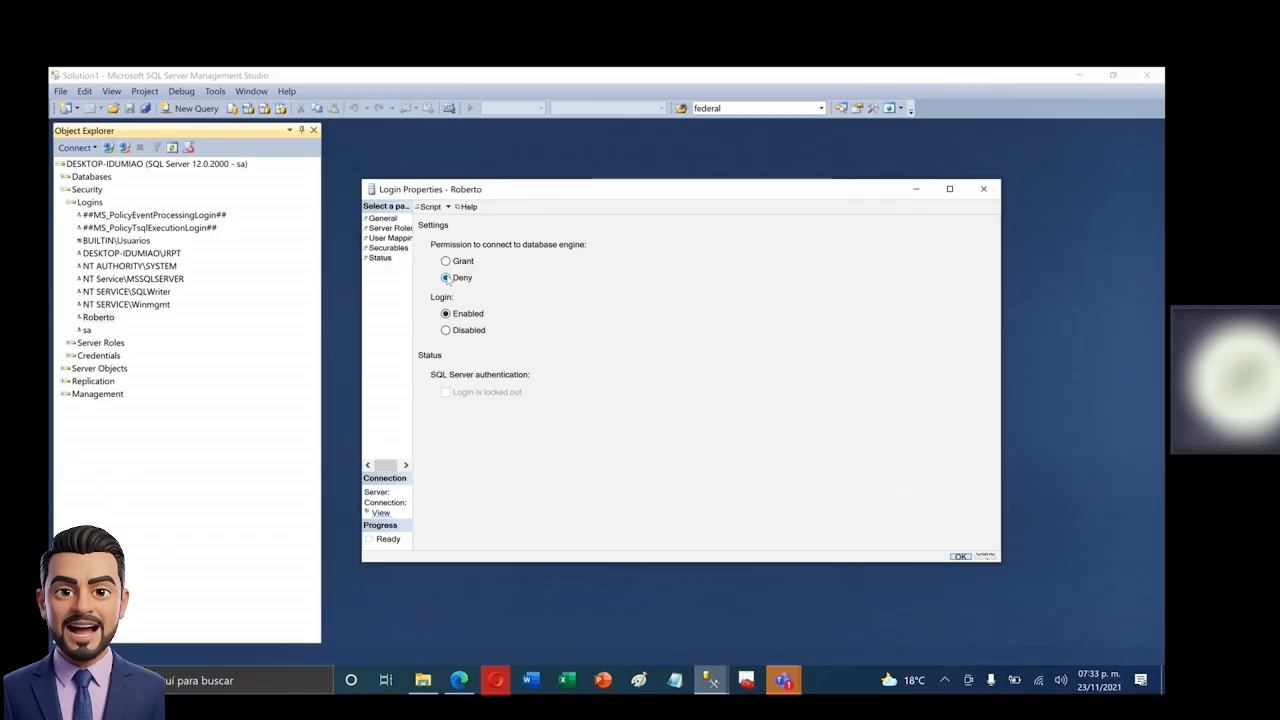
pyautogui.click(960, 556)
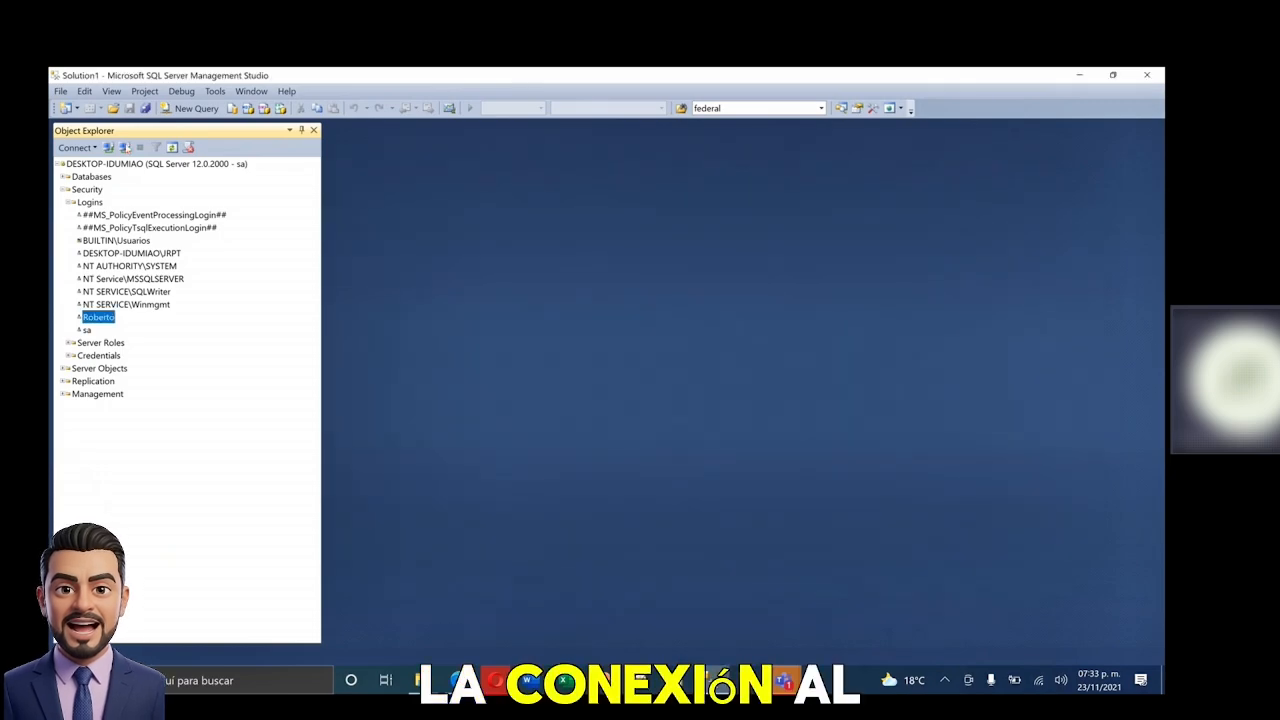
# - Disconnect, then attempt to connect as Roberto using the account password
pyautogui.click(124, 147)
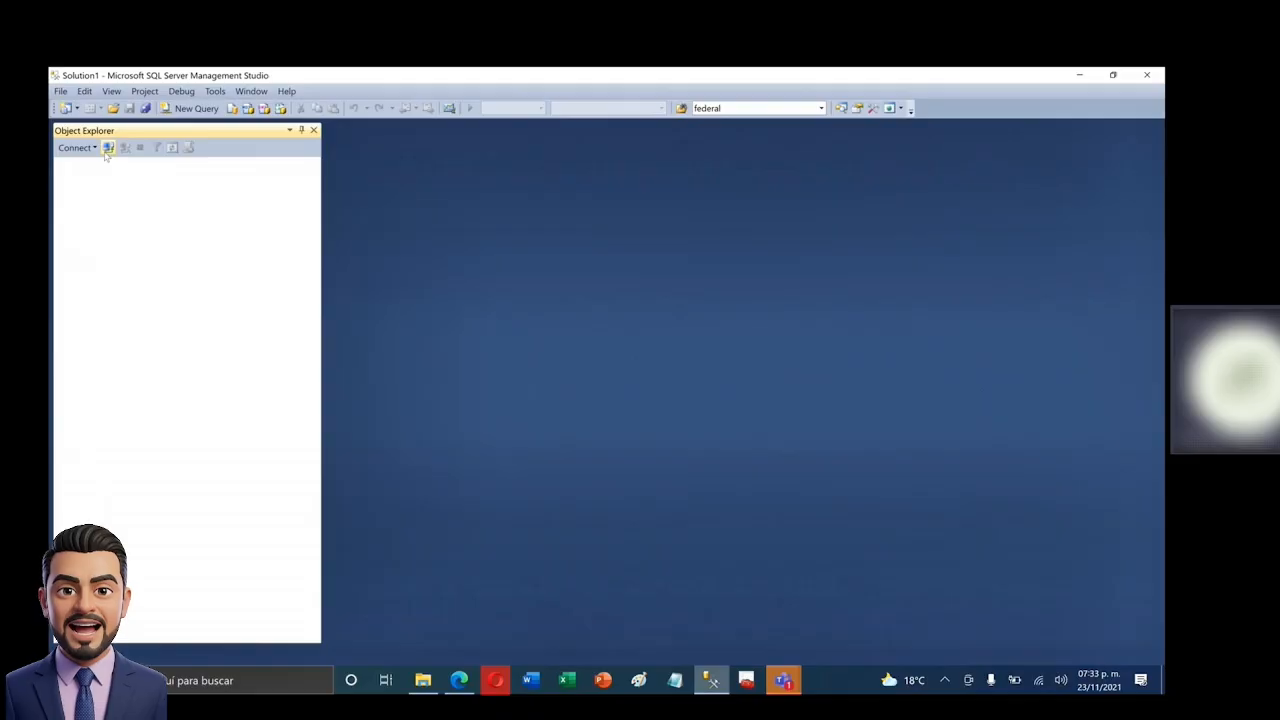
pyautogui.click(108, 147)
pyautogui.click(691, 344)
pyautogui.write('****')
pyautogui.click(549, 394)
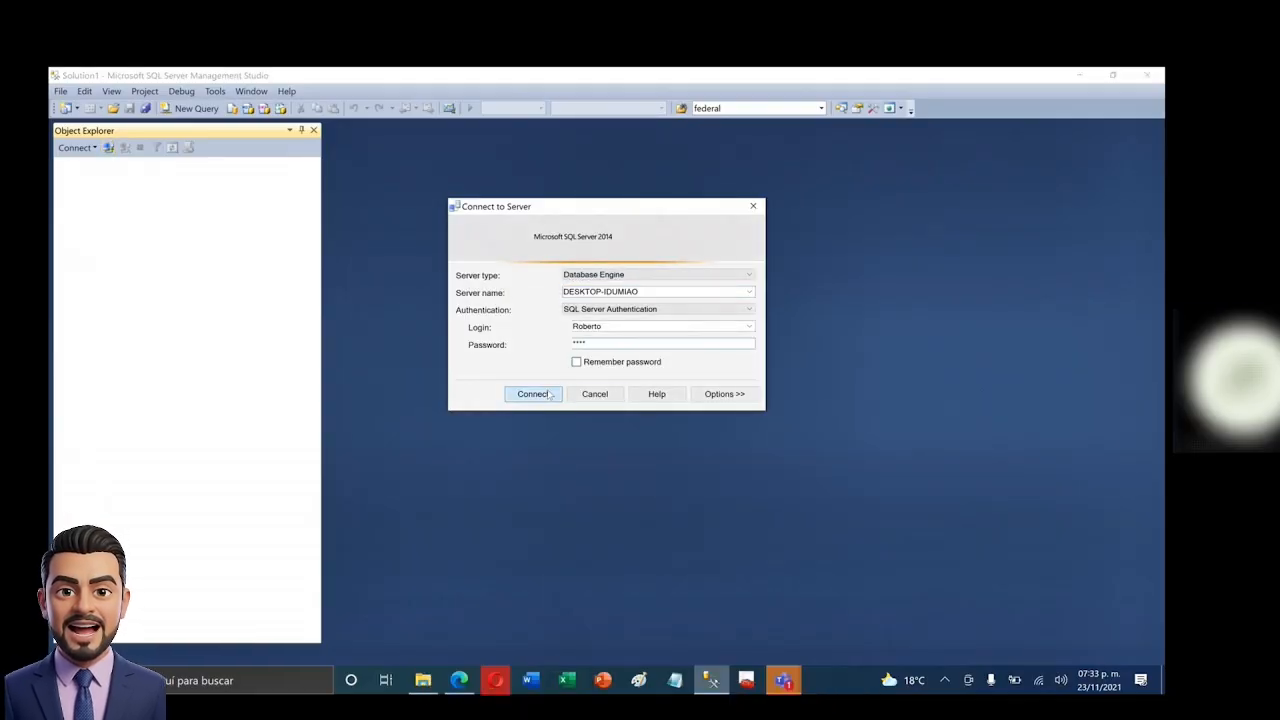